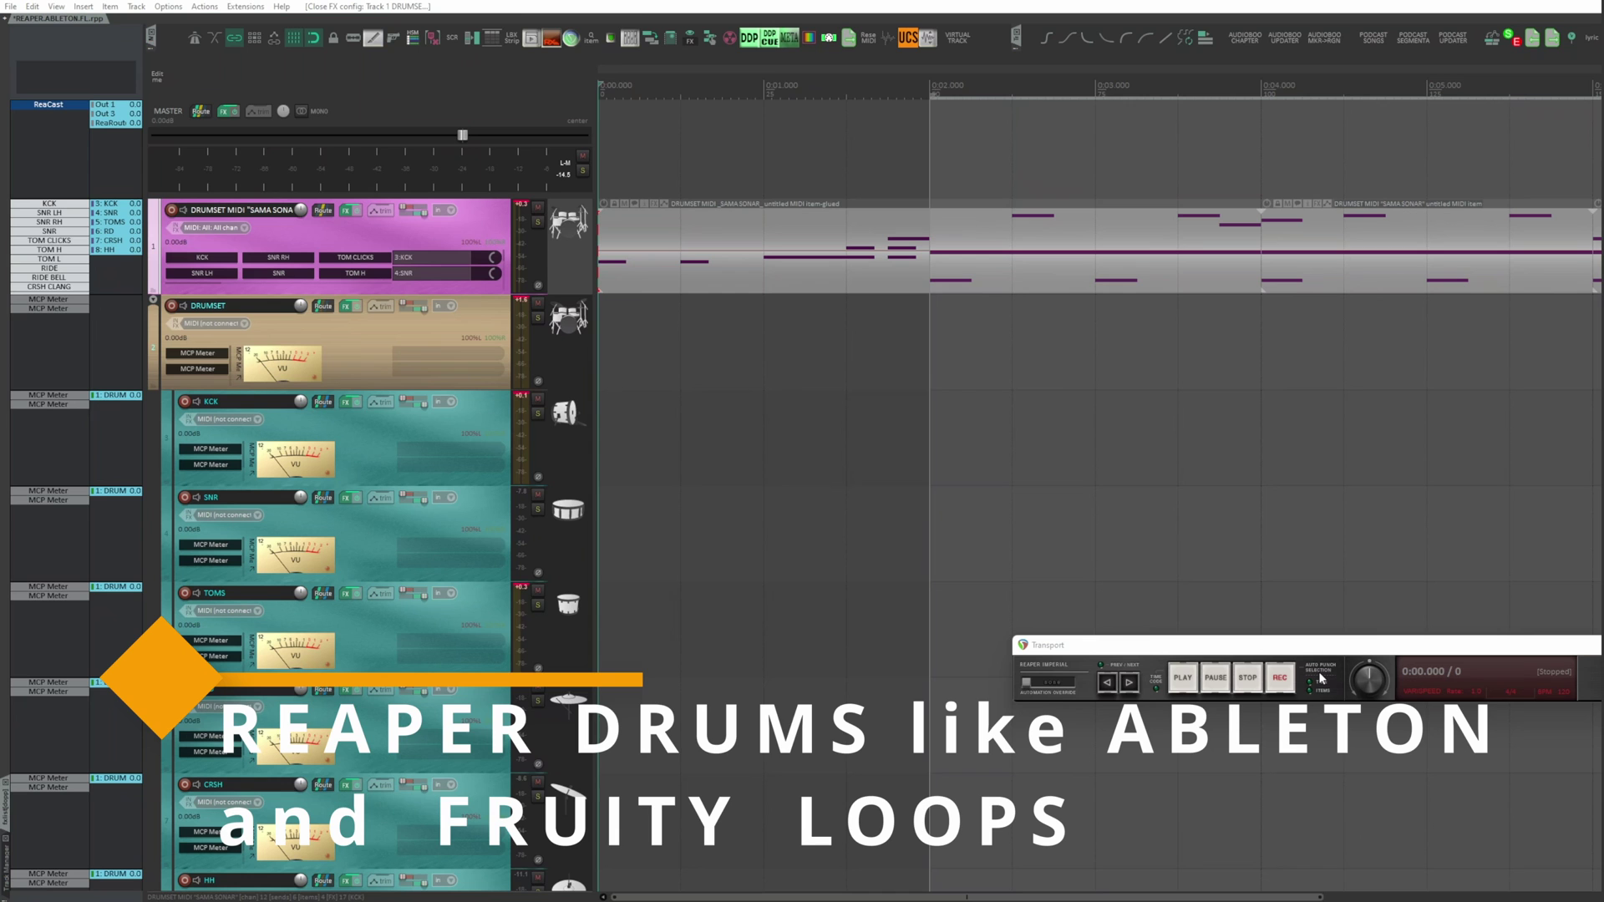
- Play back the finished drum-kit project to hear the drum pattern
{"action": "key", "text": "space"}
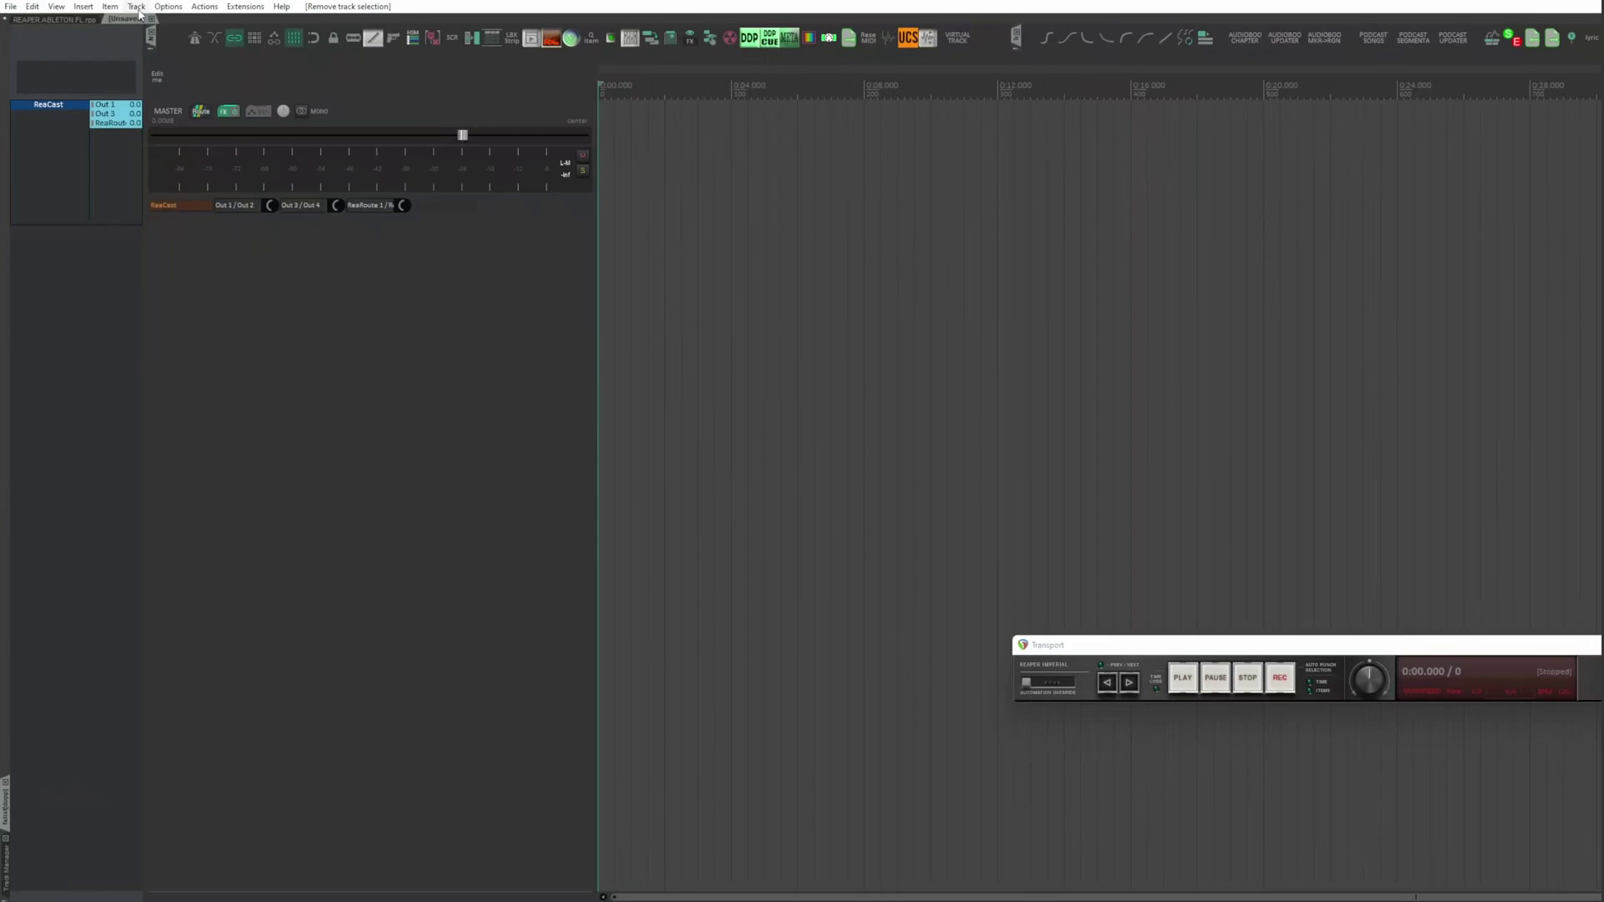
- Insert the SAMBA SONAR drumset track template from the Track menu
{"action": "left_click", "coordinate": [137, 7]}
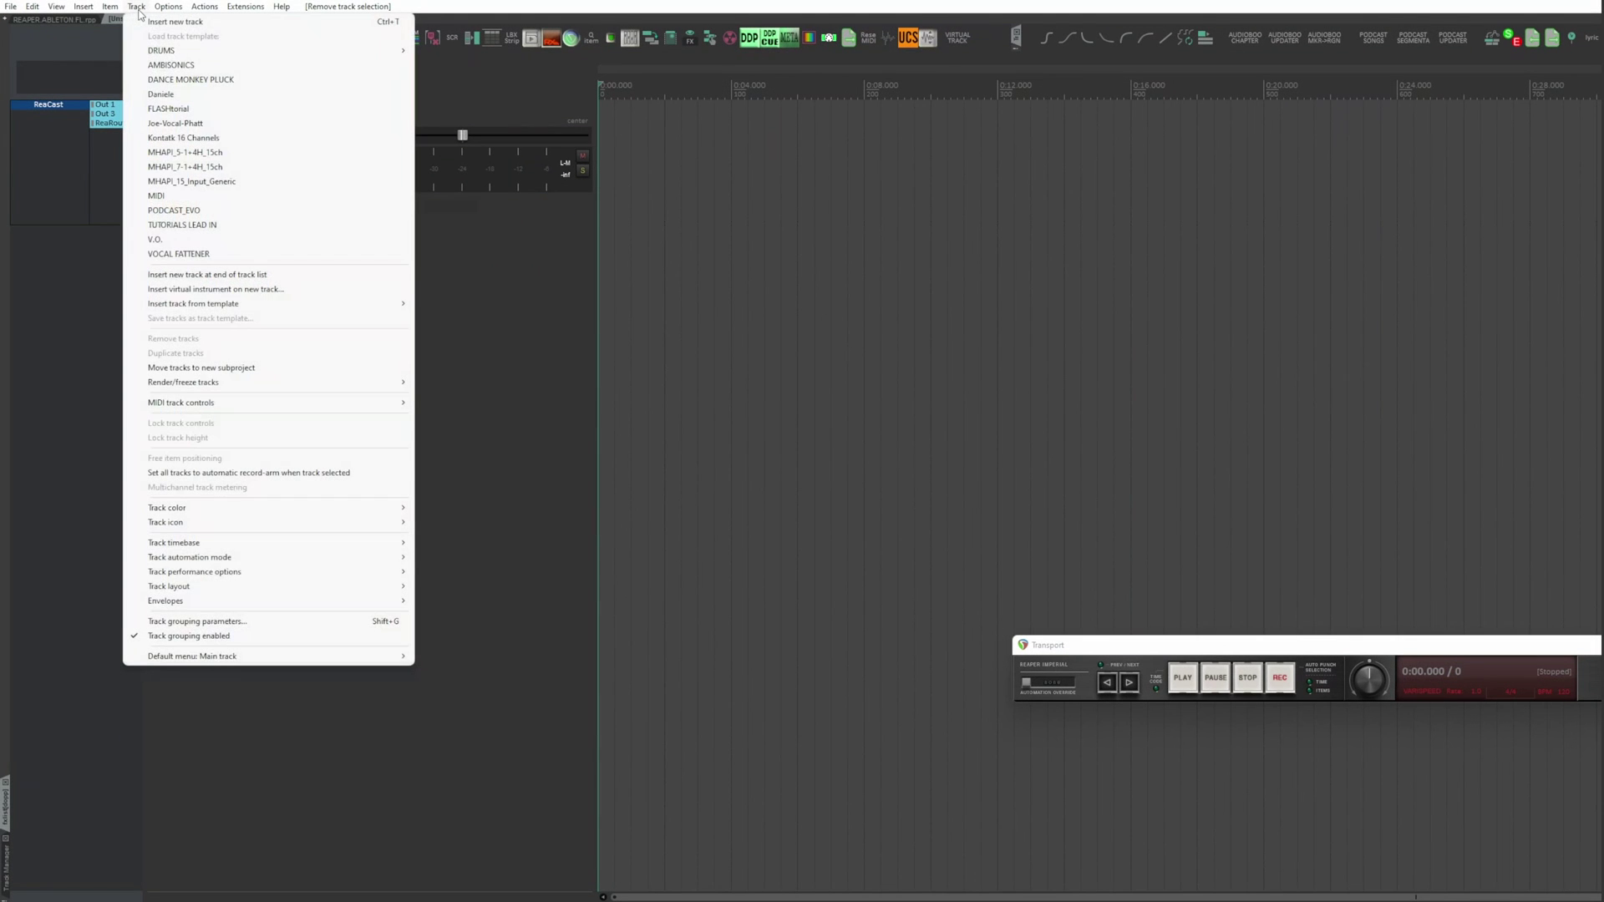
{"action": "mouse_move", "coordinate": [255, 52]}
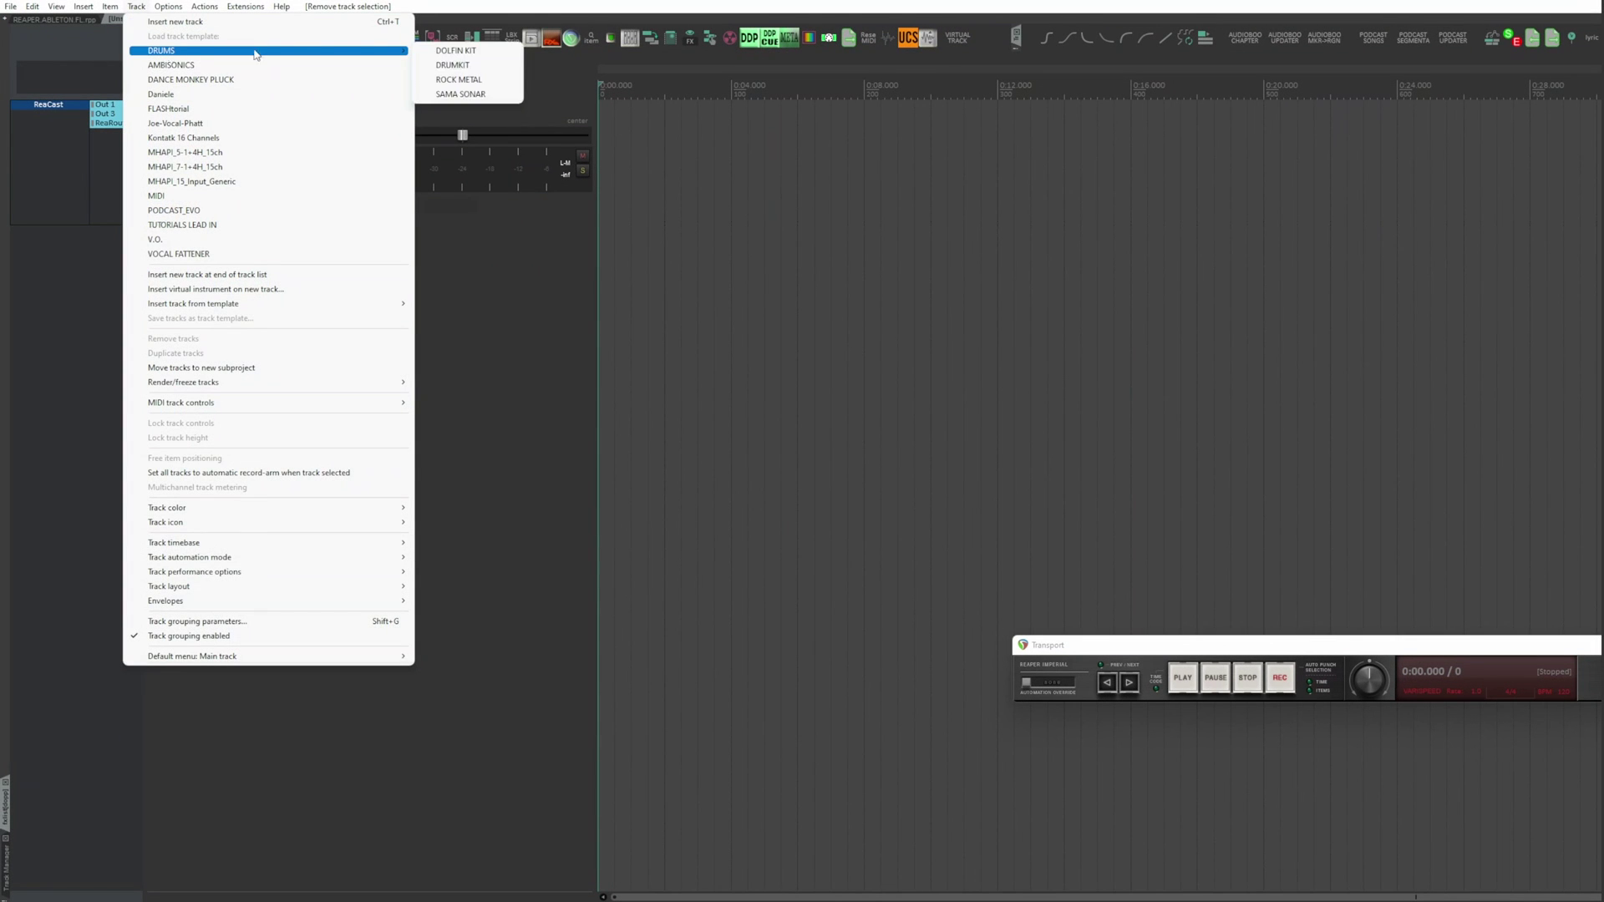
{"action": "left_click", "coordinate": [450, 94]}
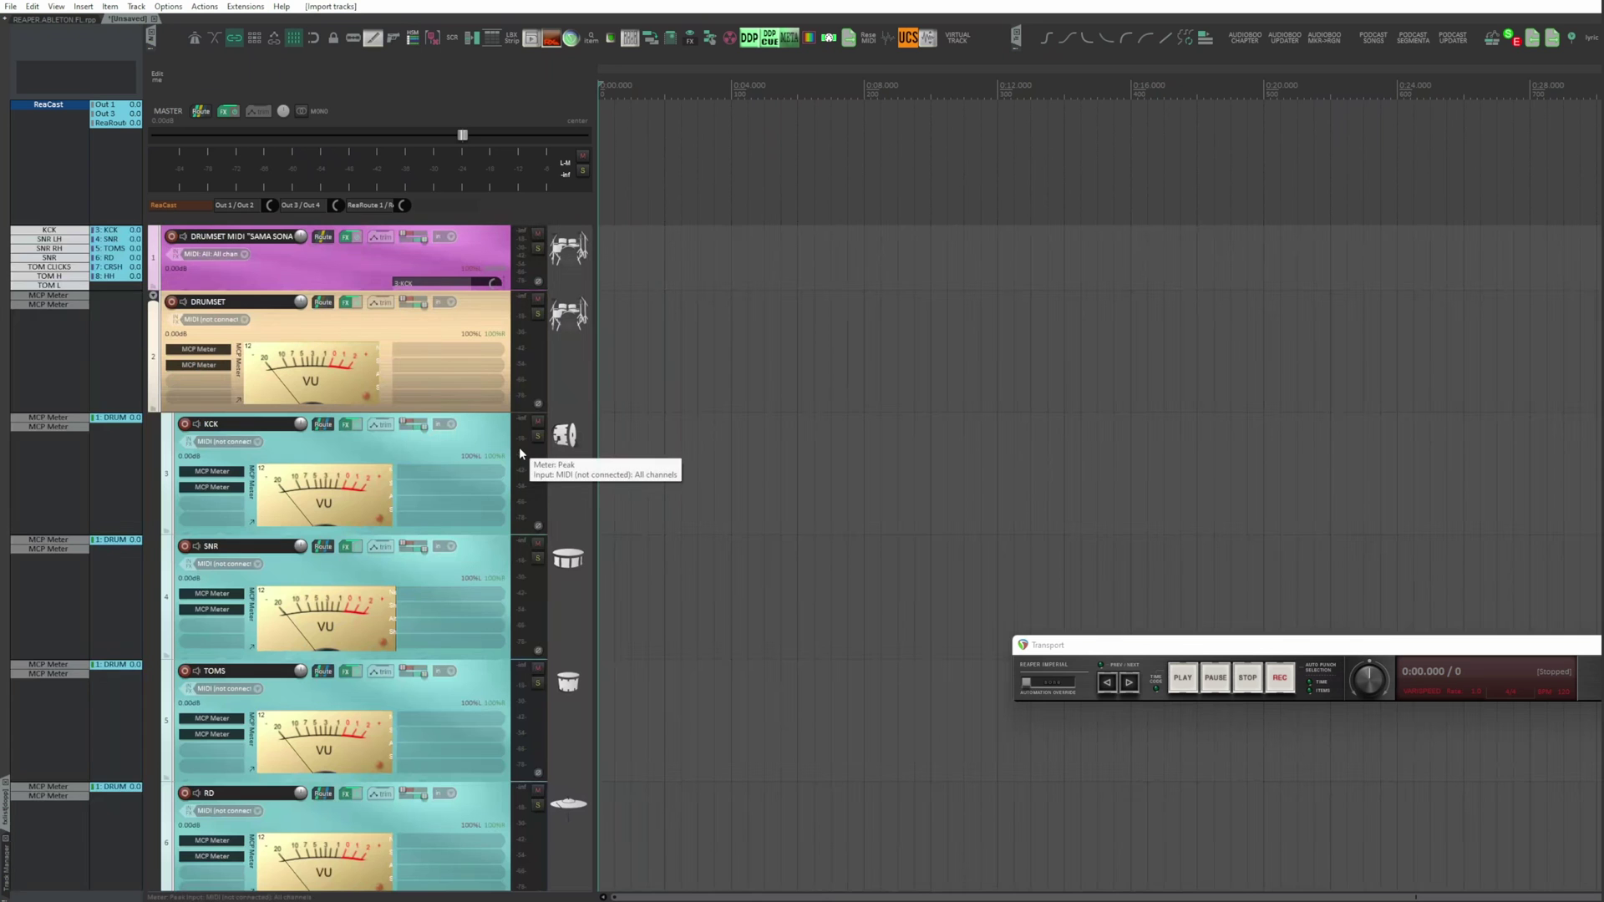
- Lower the KCK track's volume to about -2.36 dB
{"action": "scroll", "coordinate": [638, 488], "scroll_direction": "down", "scroll_amount": 3}
{"action": "left_click", "coordinate": [481, 459]}
{"action": "scroll", "coordinate": [478, 444], "scroll_direction": "down", "scroll_amount": 3}
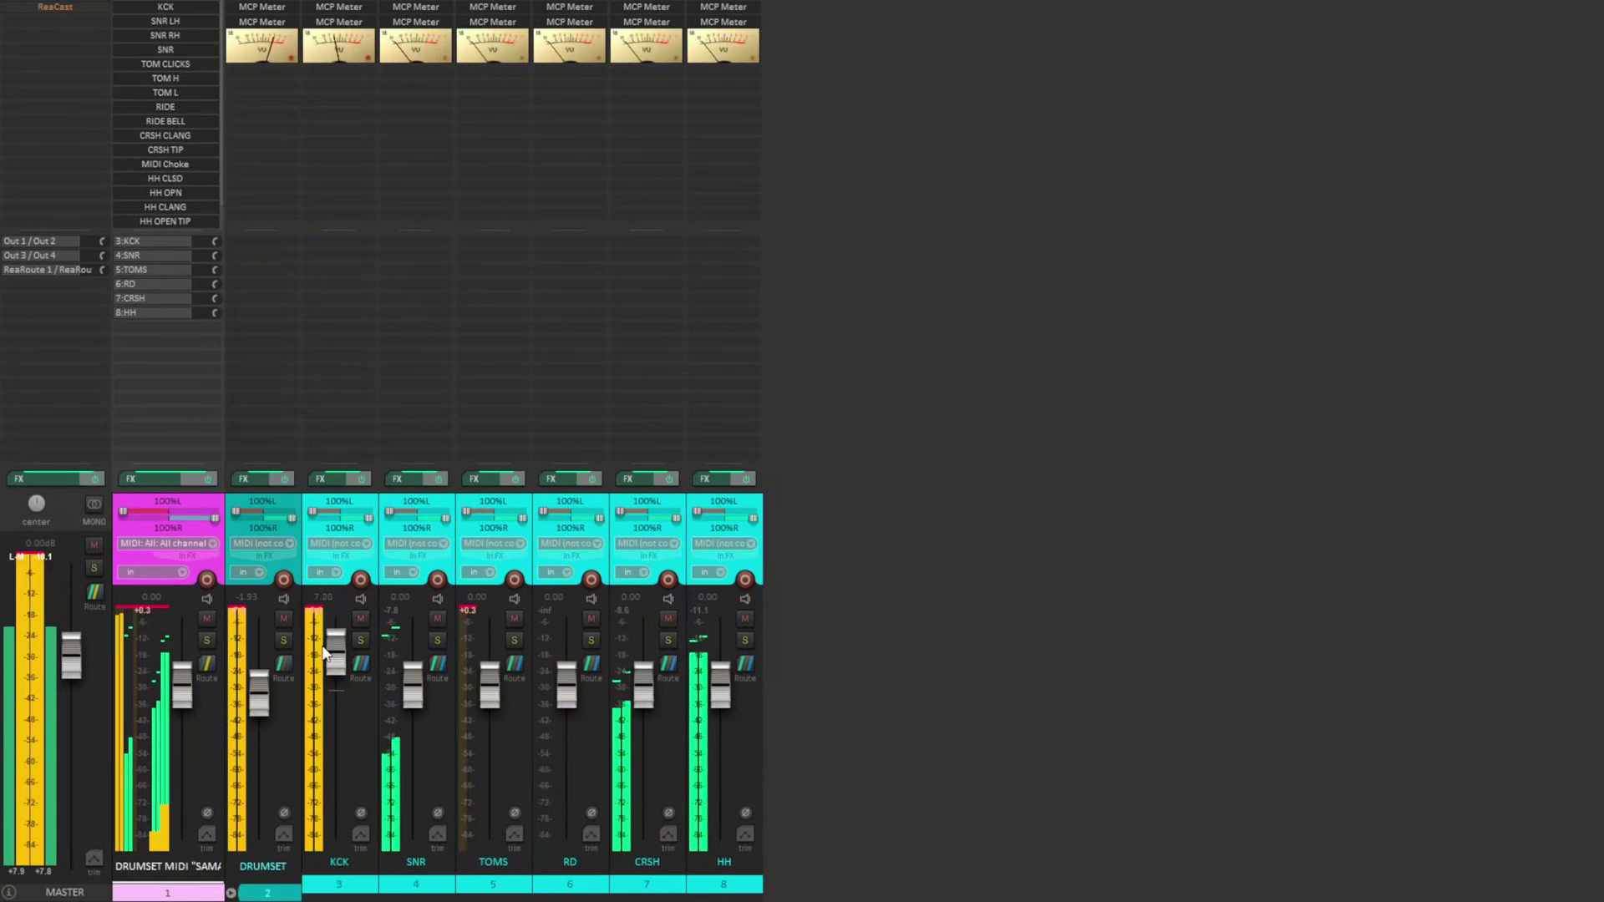
{"action": "mouse_move", "coordinate": [325, 663]}
{"action": "left_mouse_down"}
{"action": "mouse_move", "coordinate": [328, 764]}
{"action": "mouse_move", "coordinate": [326, 692]}
{"action": "left_mouse_up"}
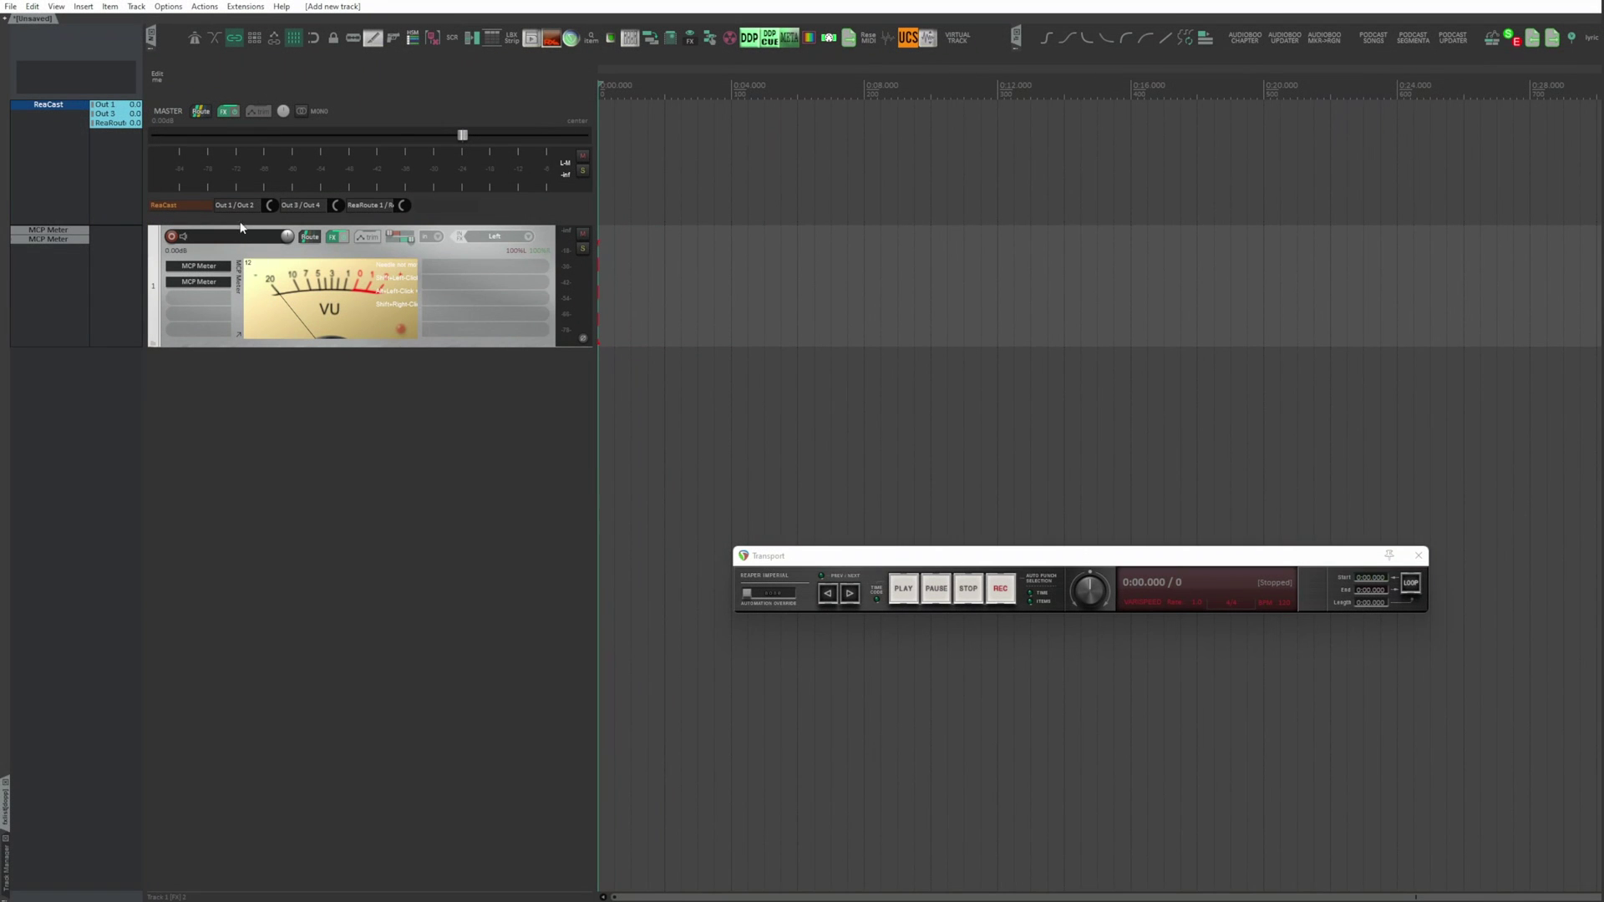
- Rename the newly added track to 'MIDI'
{"action": "double_click", "coordinate": [239, 236]}
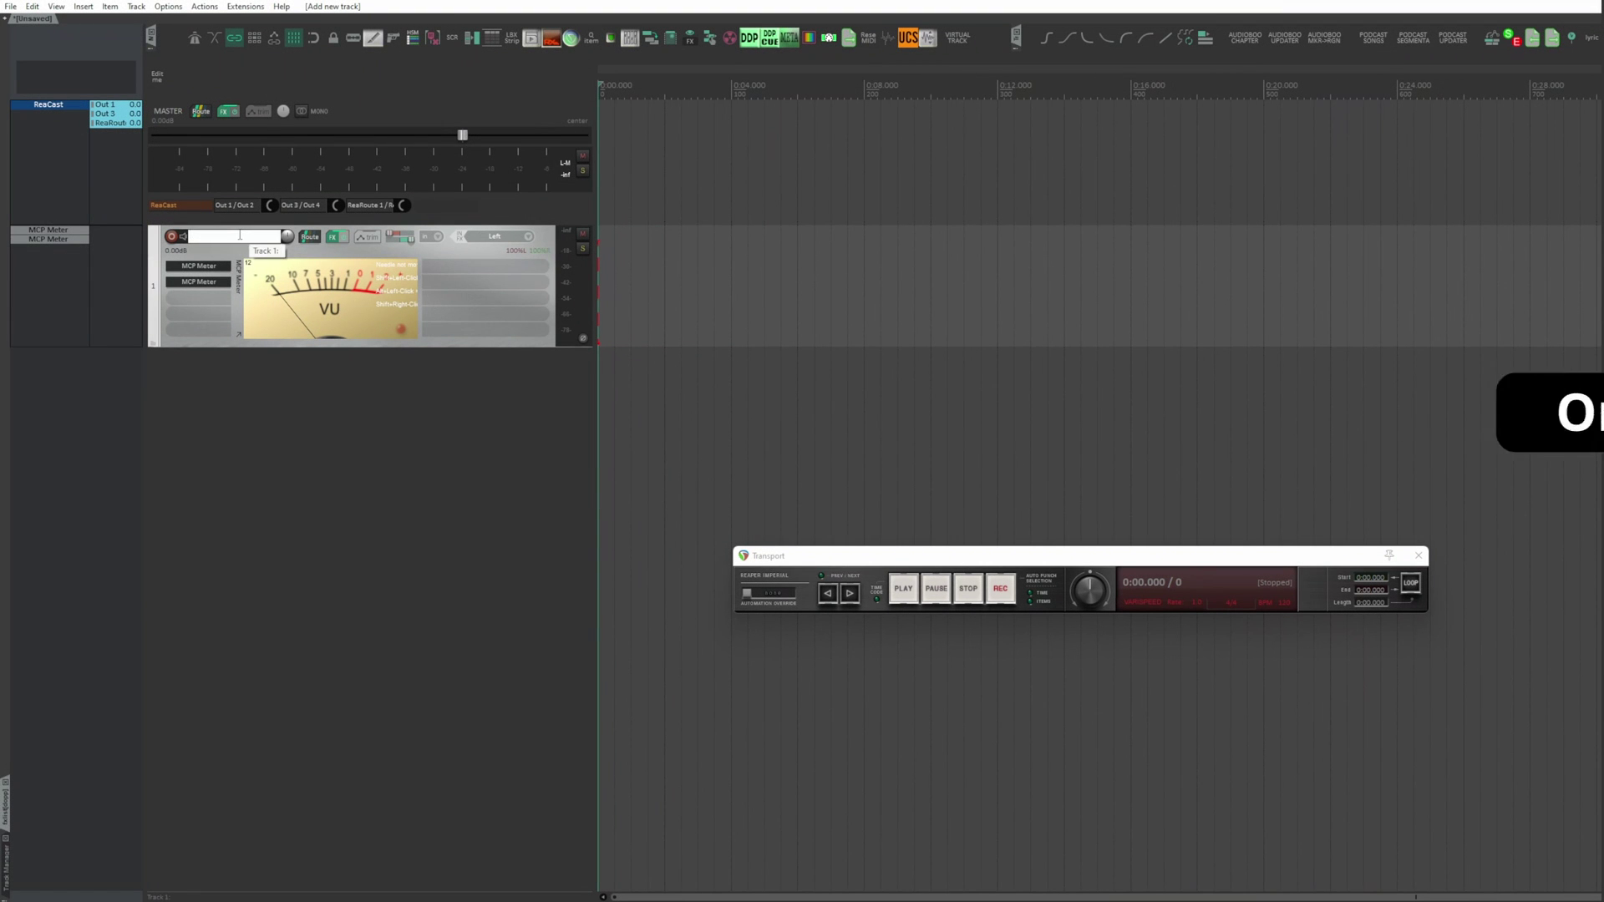
{"action": "type", "text": "MIDI"}
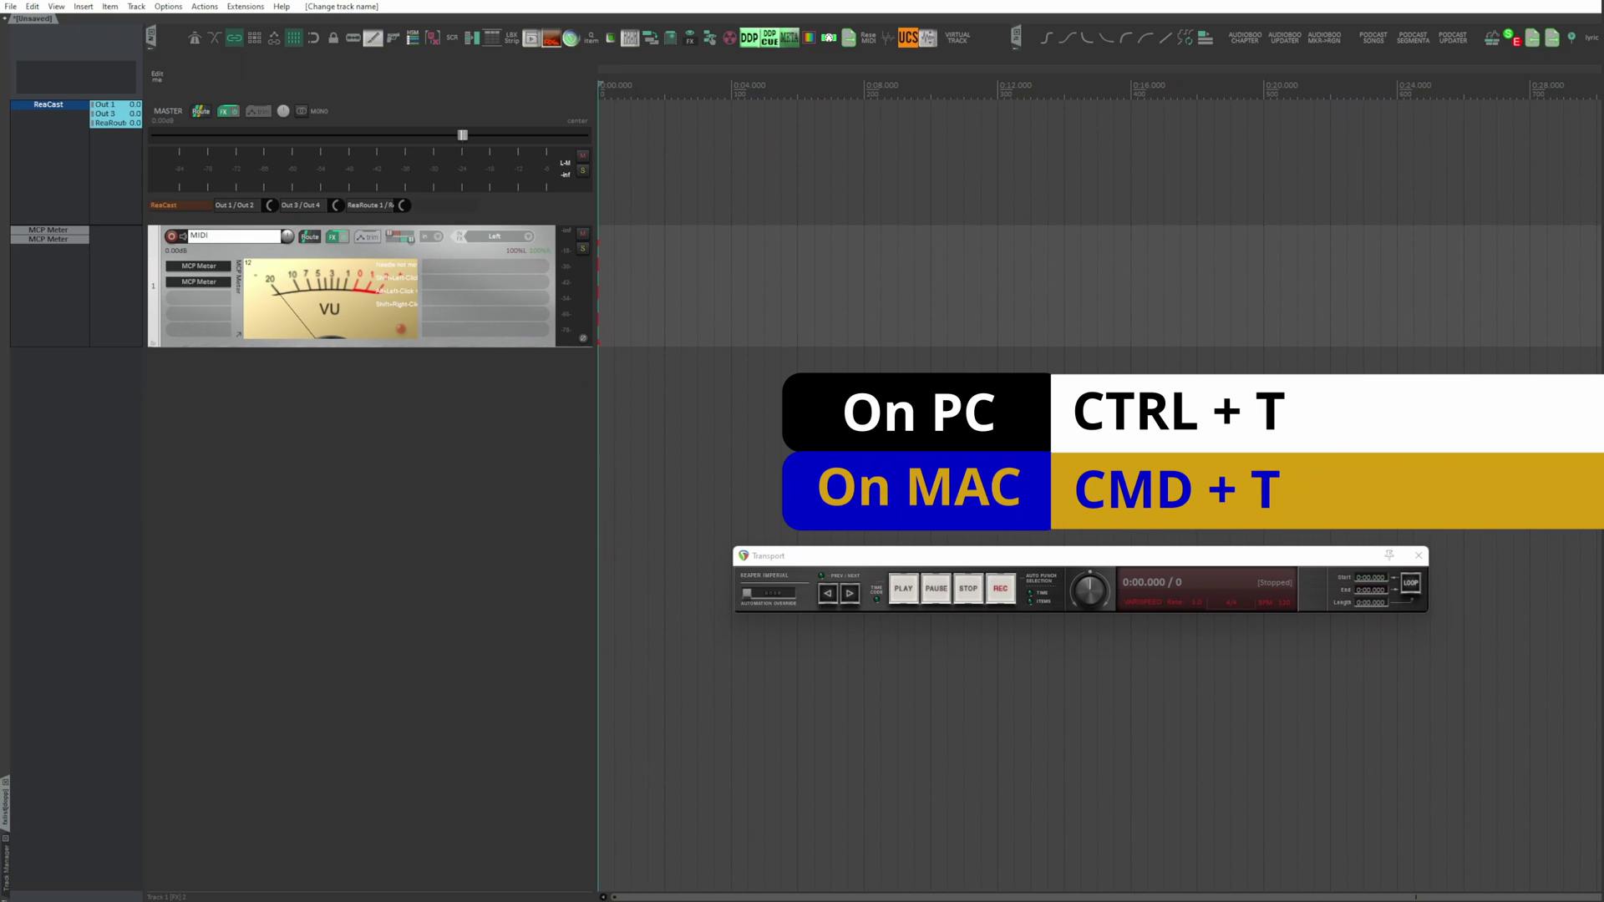
{"action": "key", "text": "Return"}
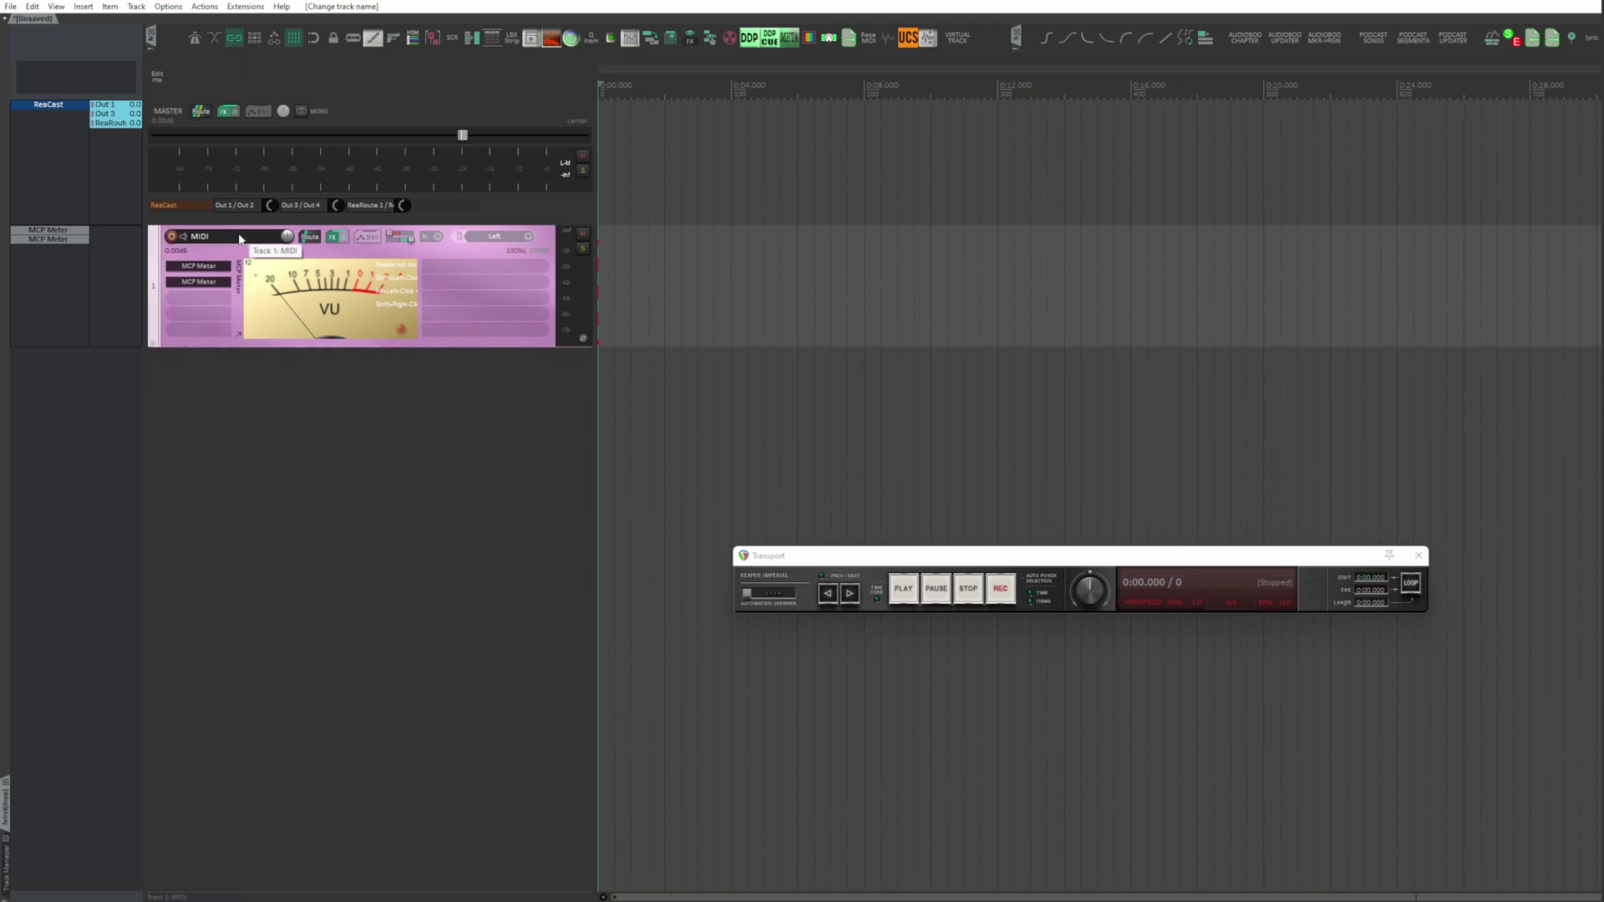
- Turn off the MIDI track's master send and give it 16 track channels
{"action": "left_click", "coordinate": [310, 238]}
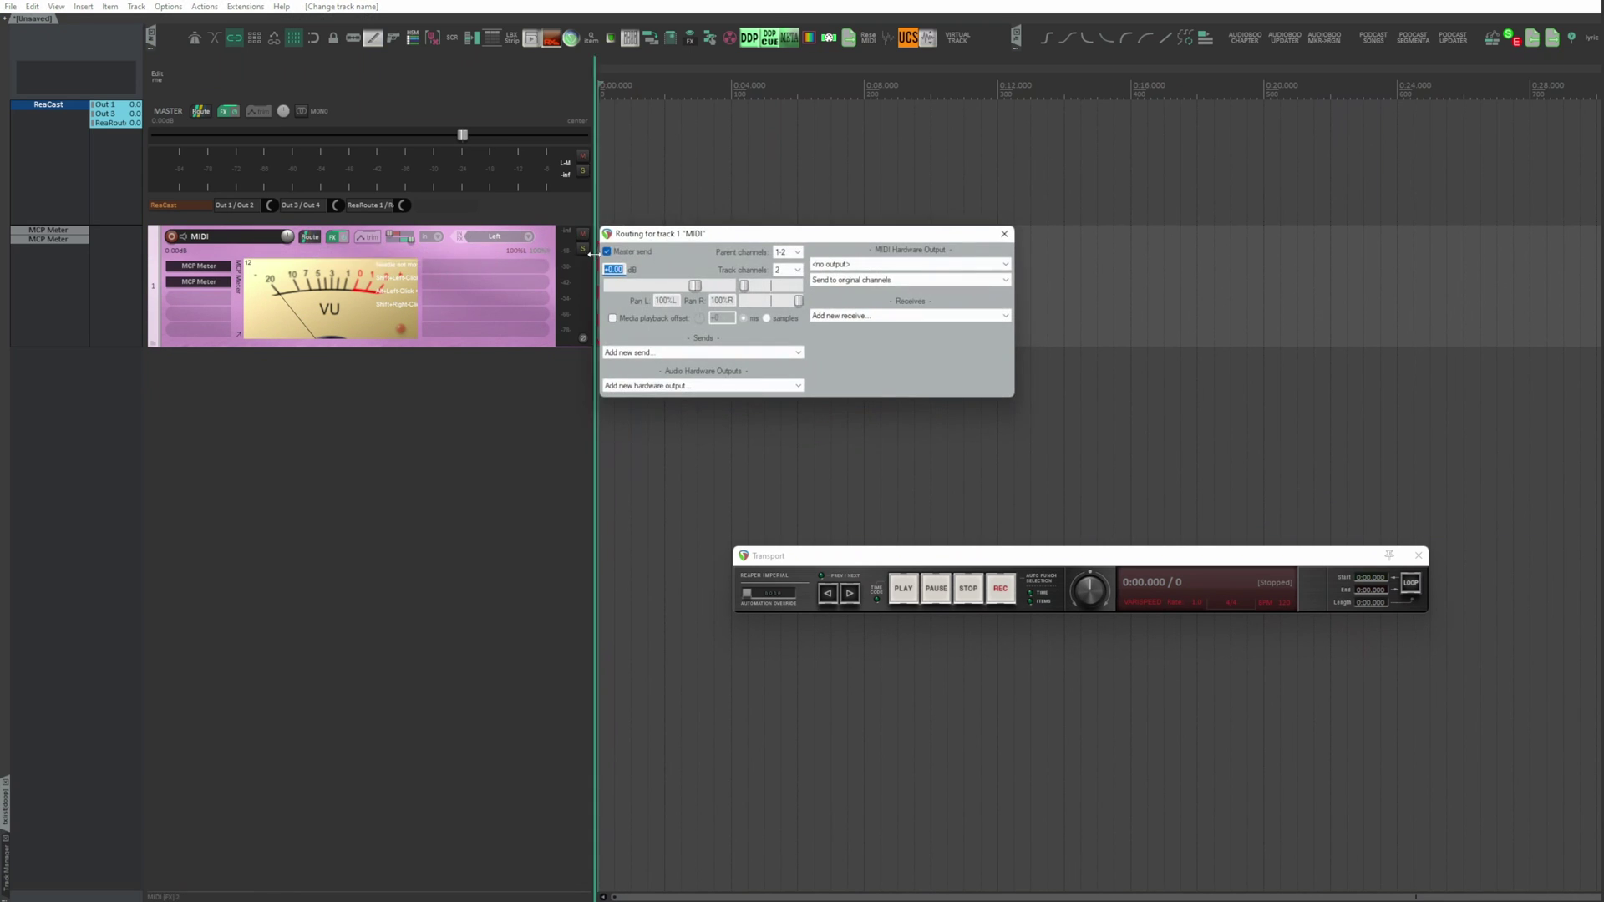
{"action": "left_click", "coordinate": [607, 252]}
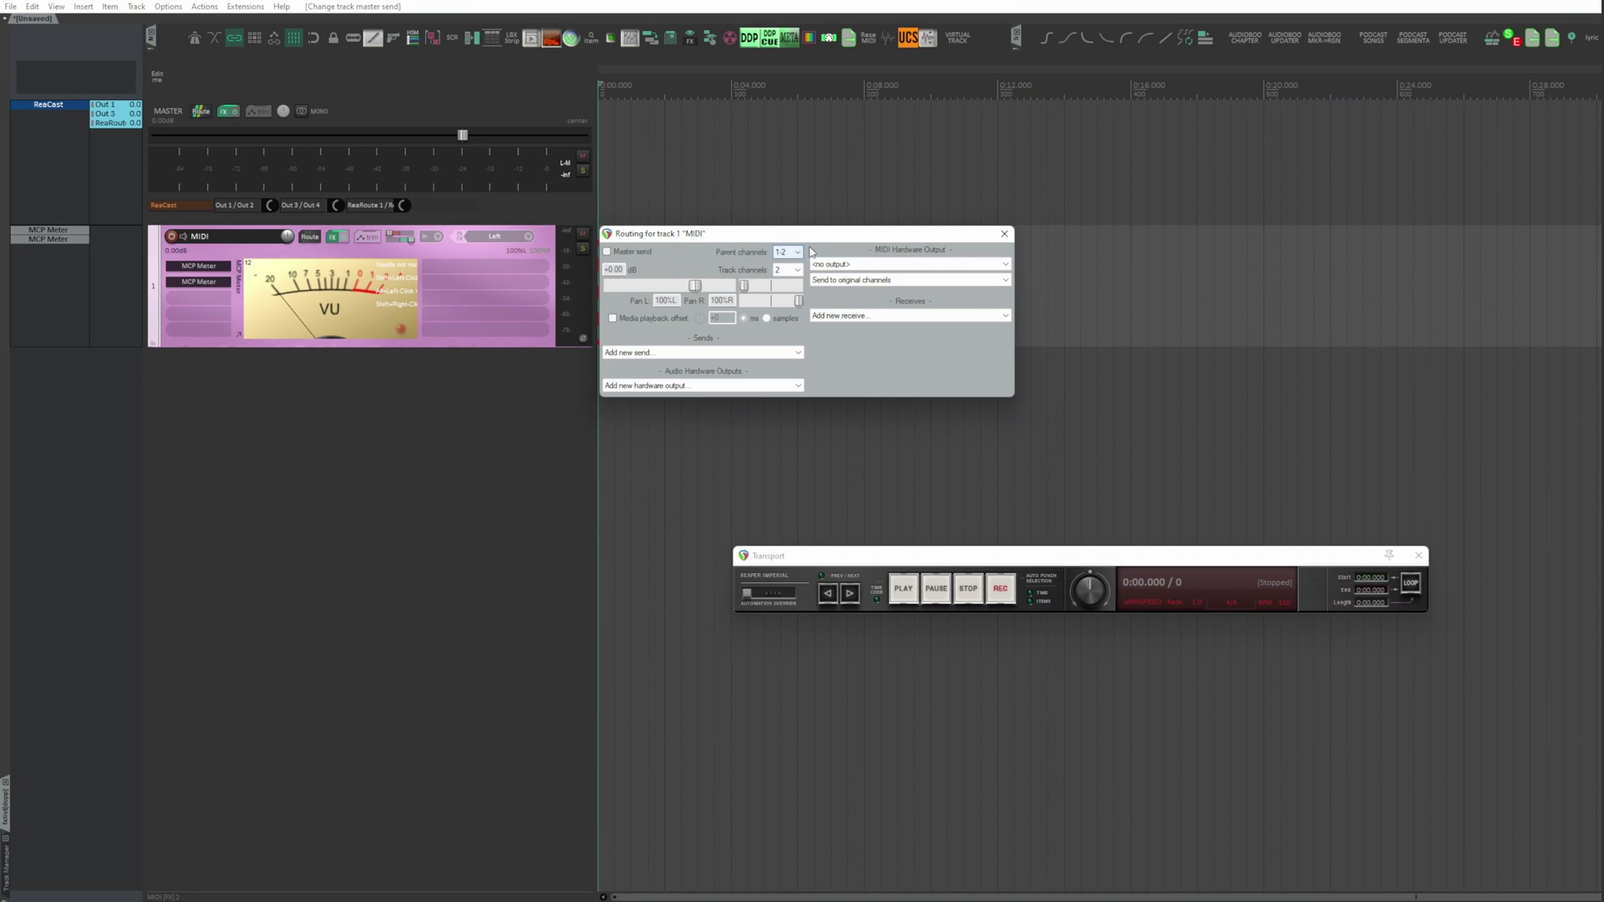
{"action": "left_click", "coordinate": [800, 270]}
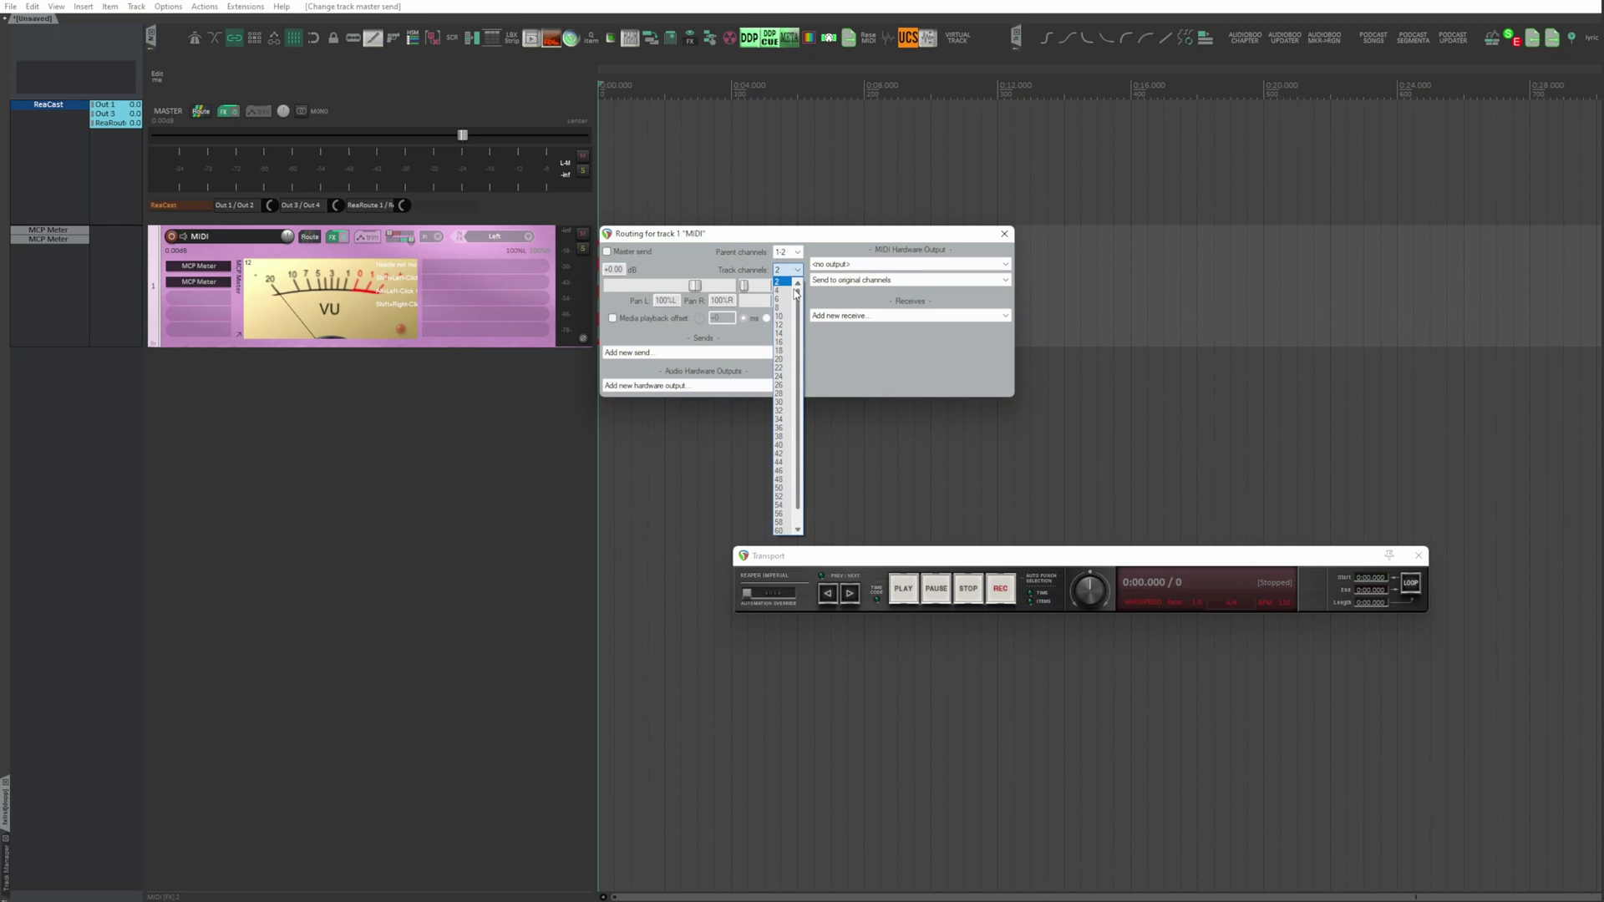
{"action": "left_click", "coordinate": [781, 342]}
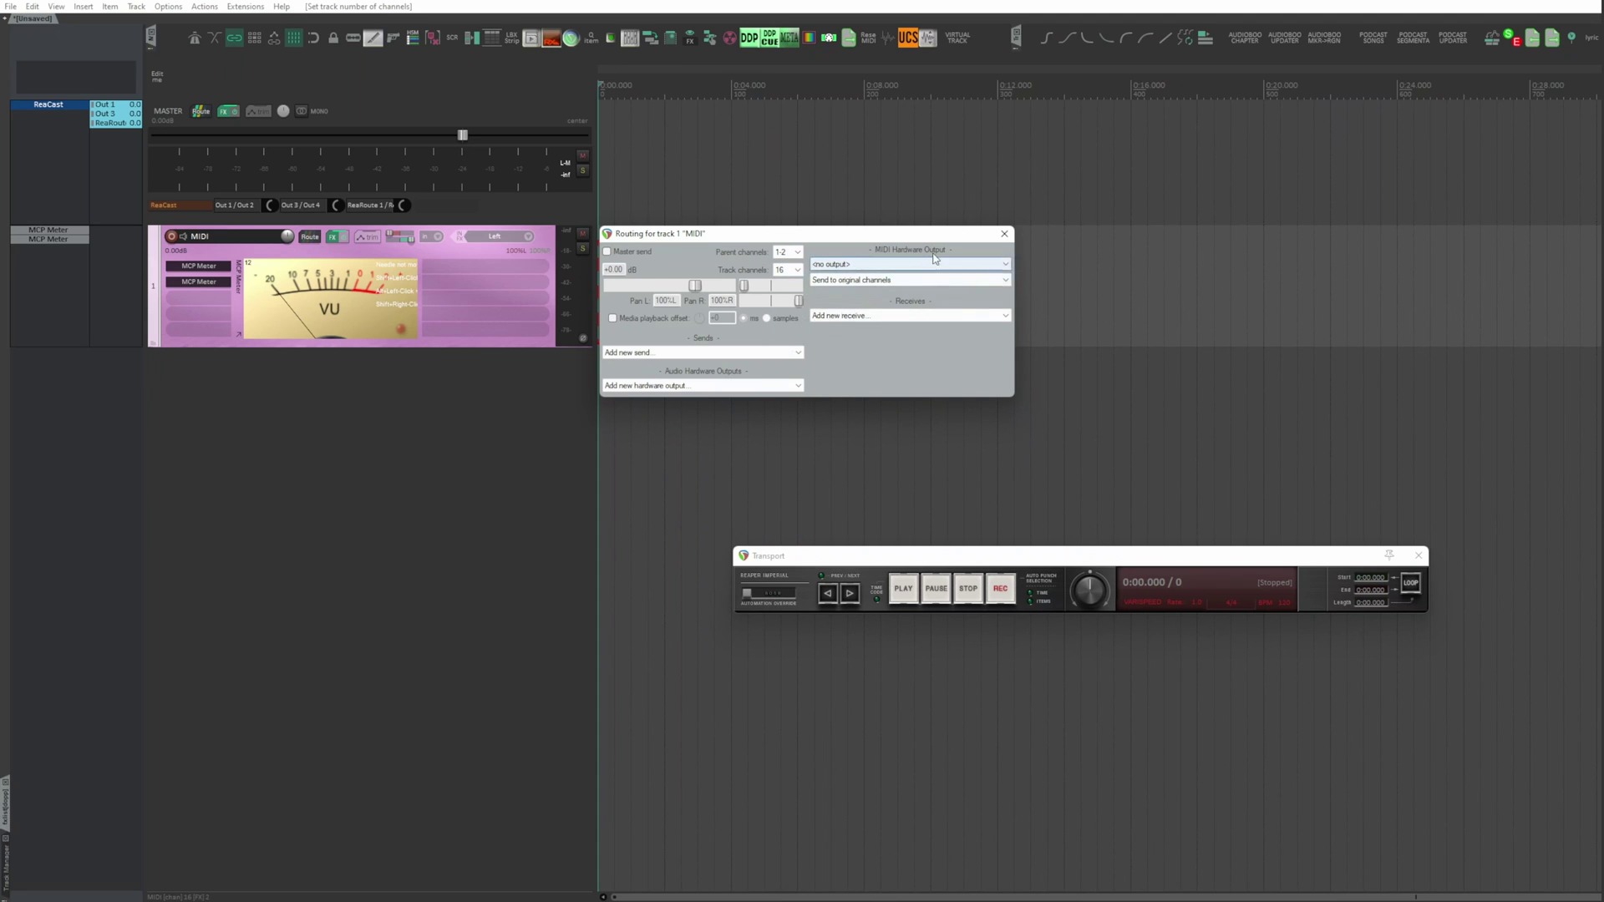
{"action": "left_click", "coordinate": [1005, 234]}
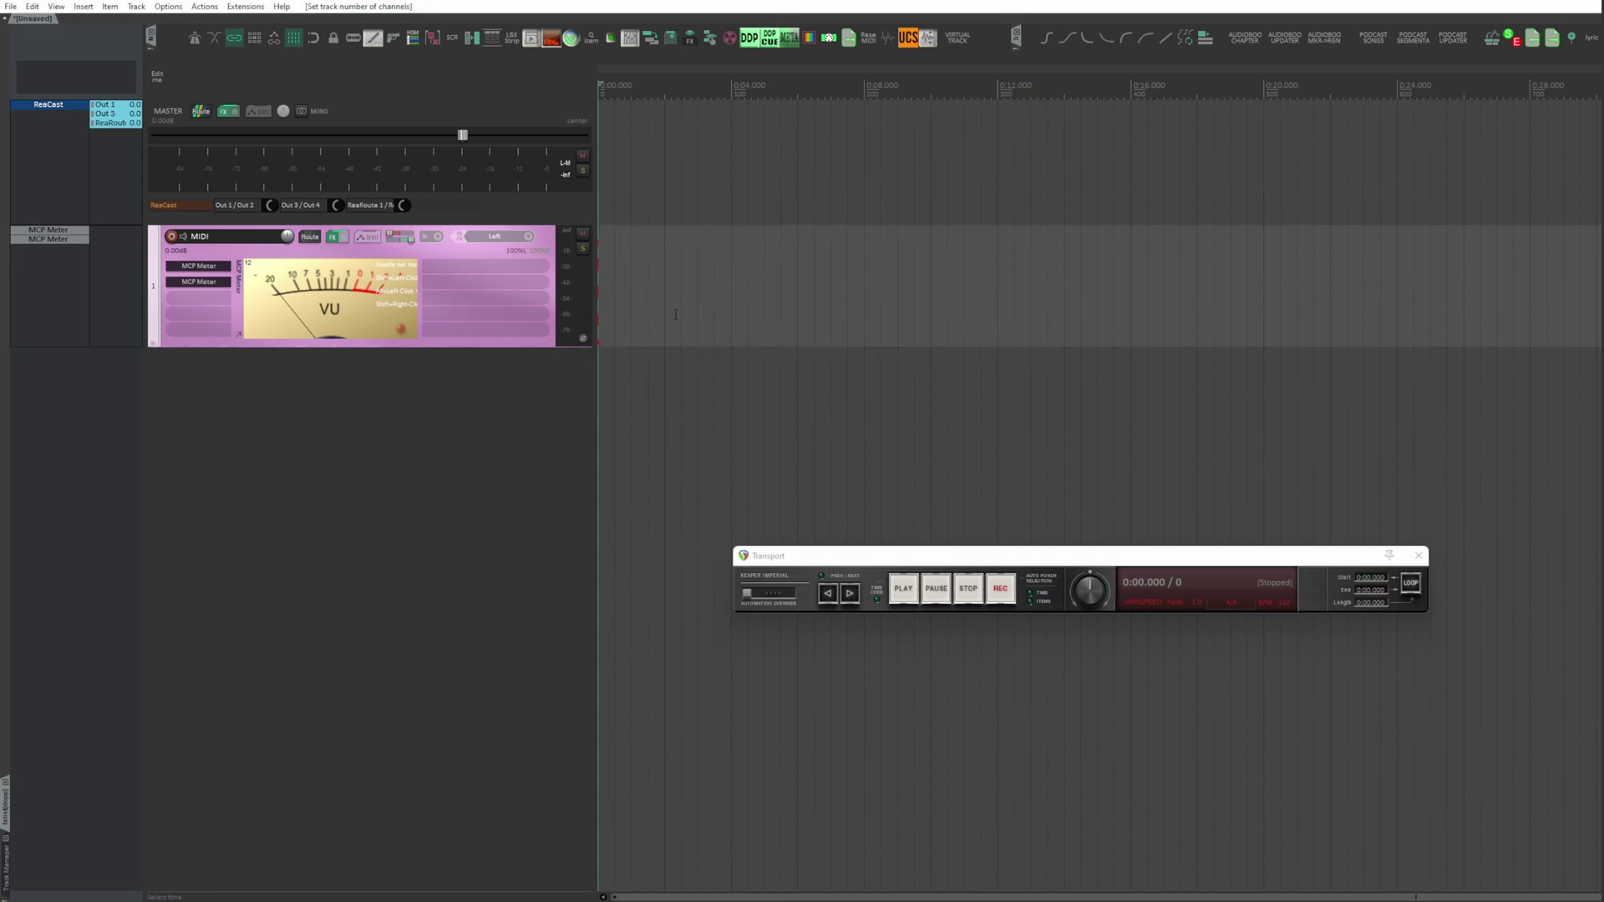
- Add ReaSamplOmatic5000 to the MIDI track from the FX browser
{"action": "left_click", "coordinate": [531, 458]}
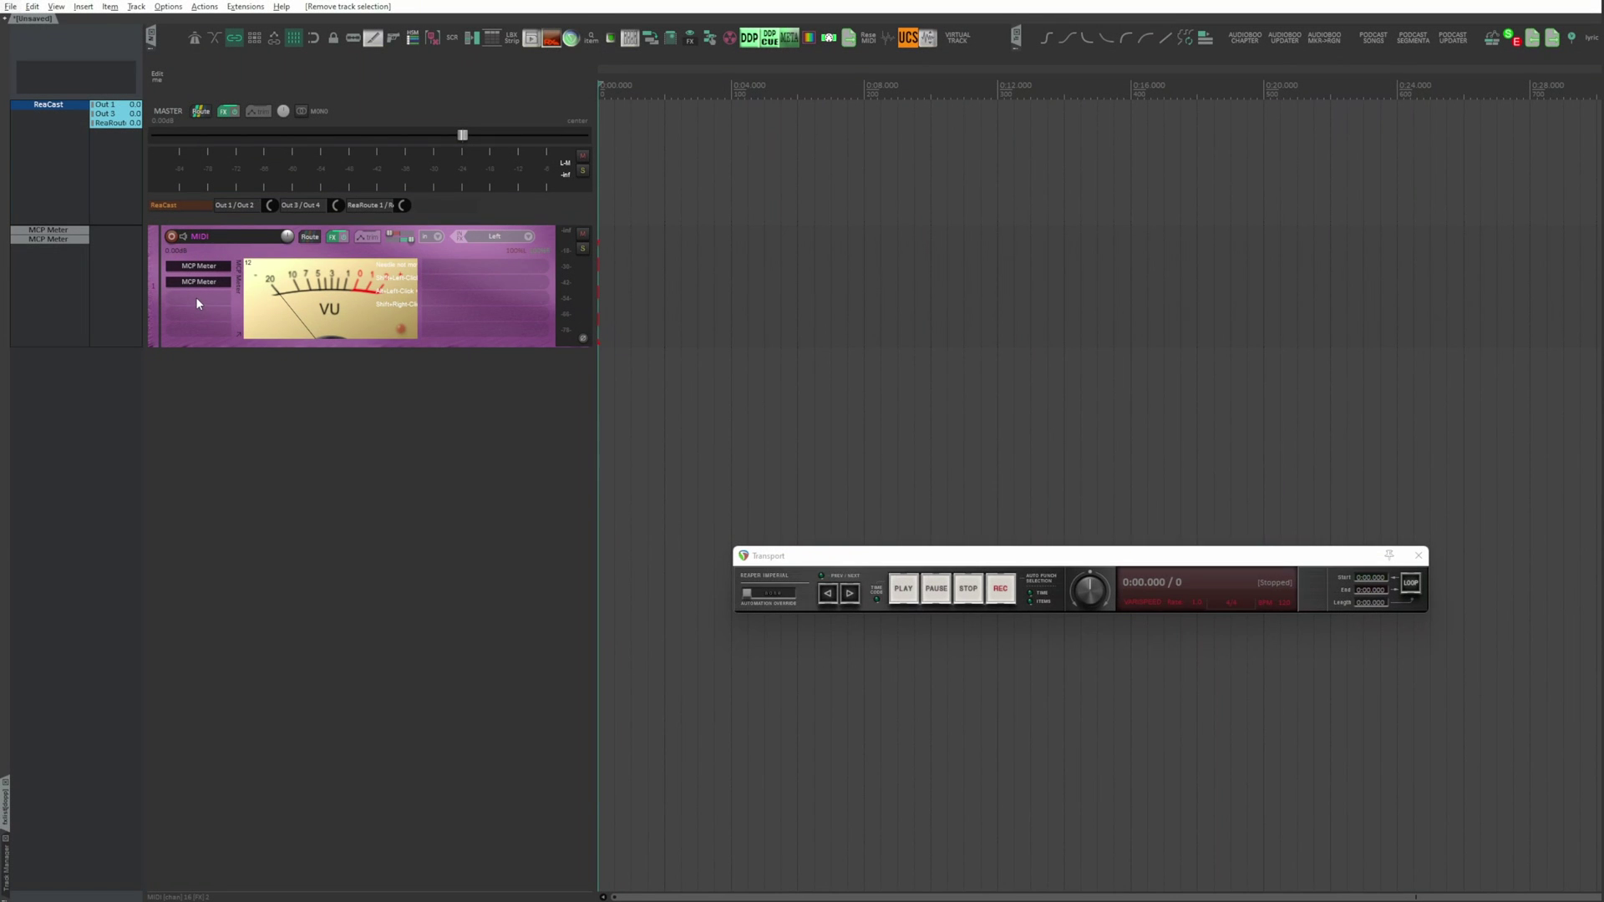
{"action": "double_click", "coordinate": [195, 297]}
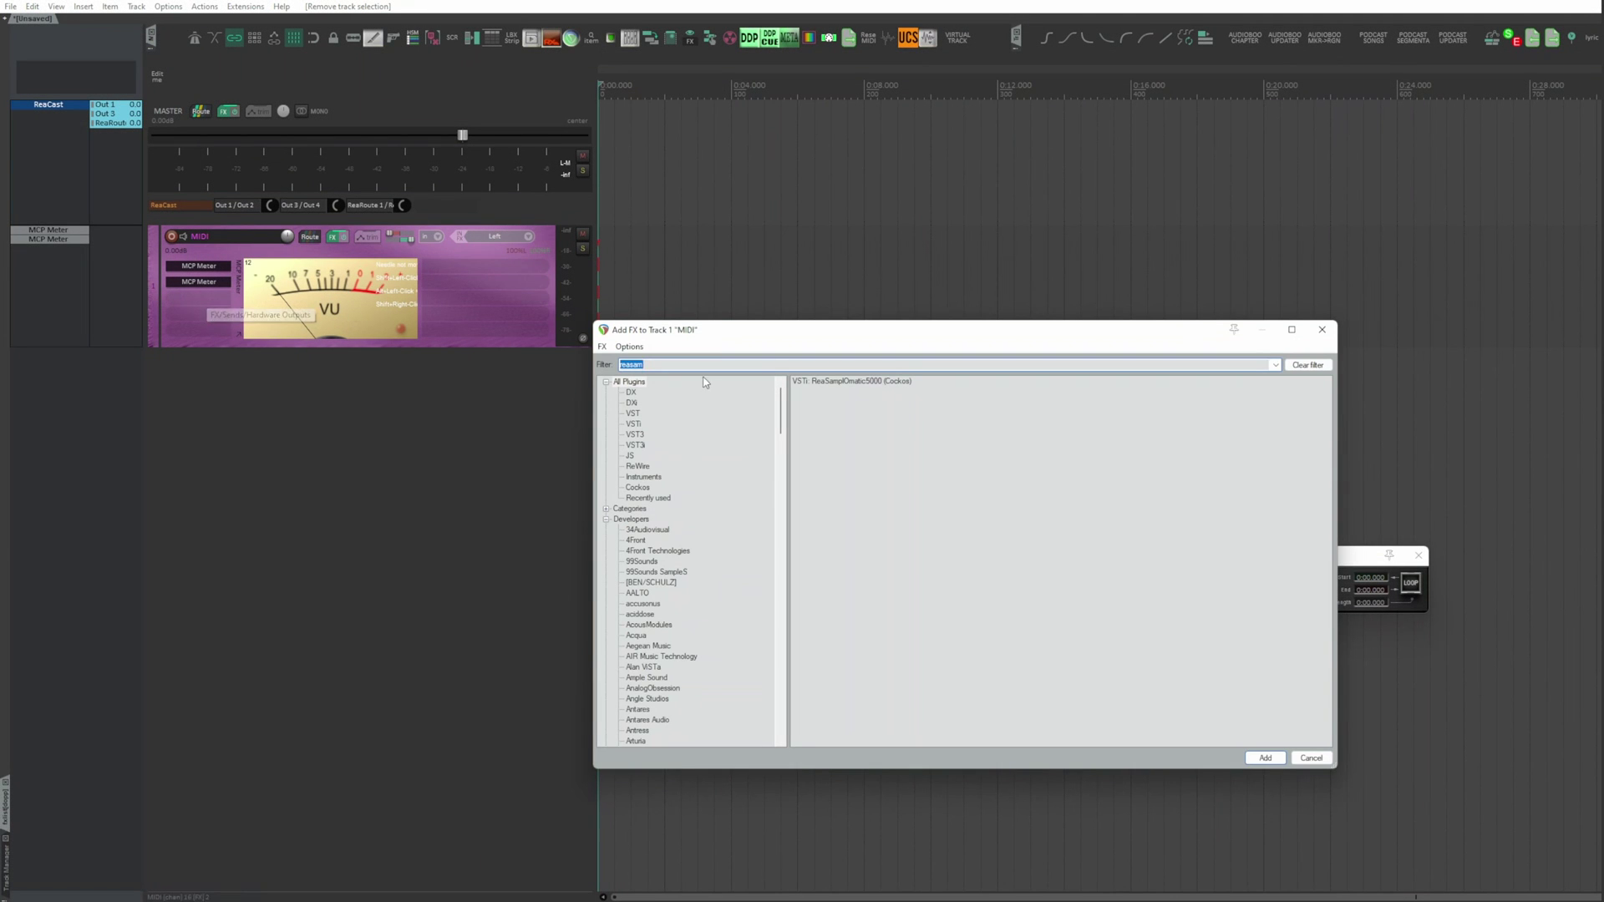
{"action": "double_click", "coordinate": [841, 382]}
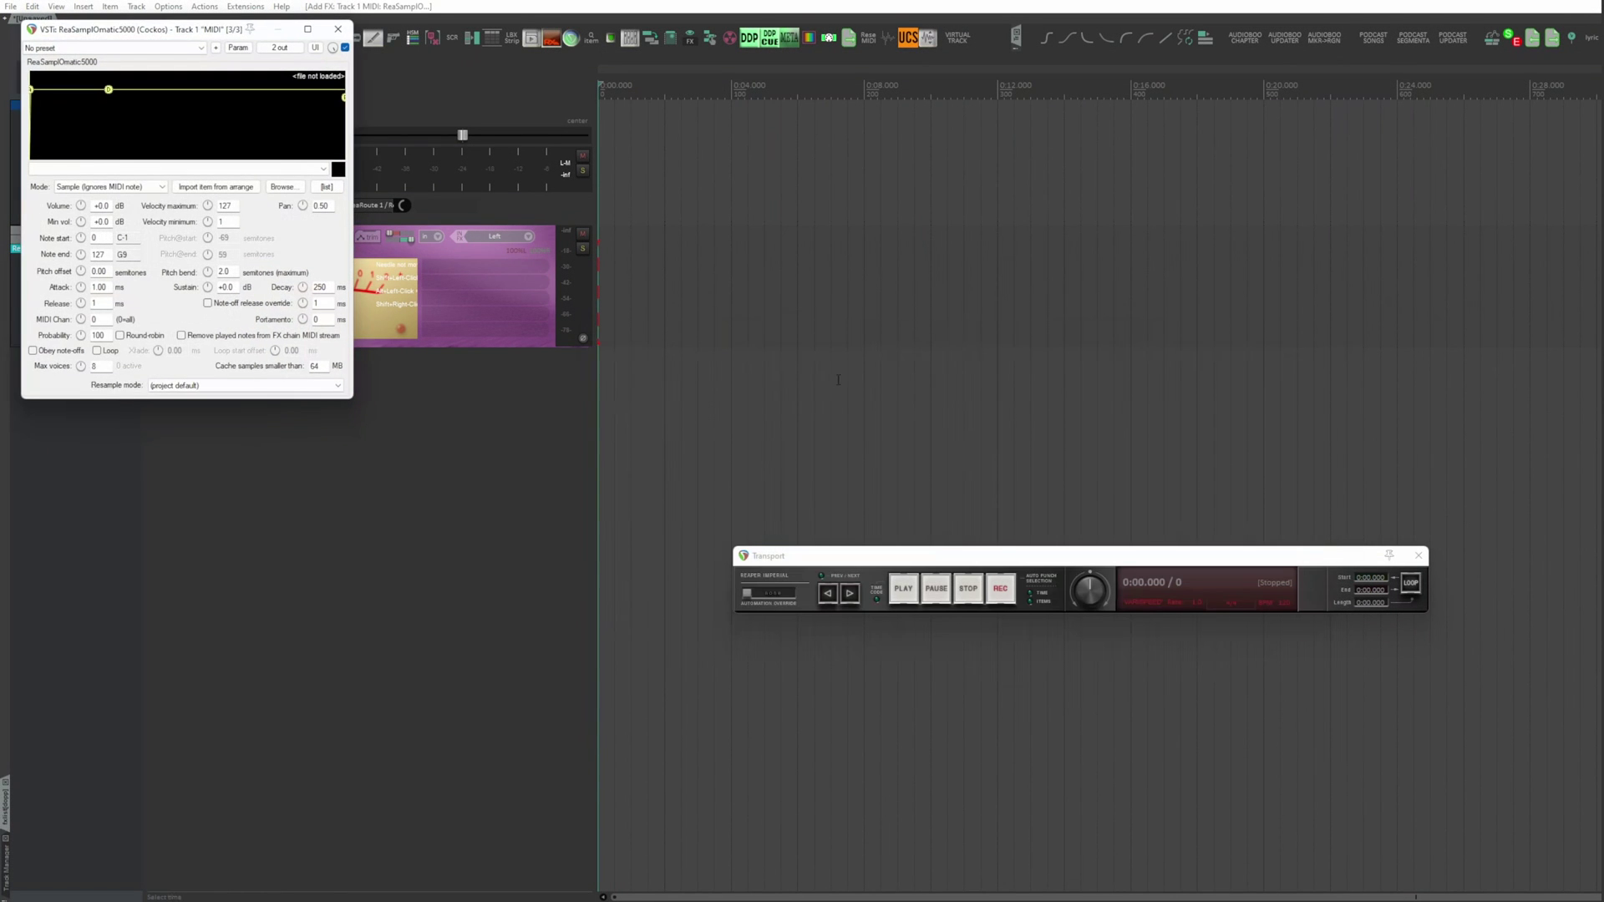
{"action": "left_click_drag", "start_coordinate": [168, 35], "coordinate": [306, 139]}
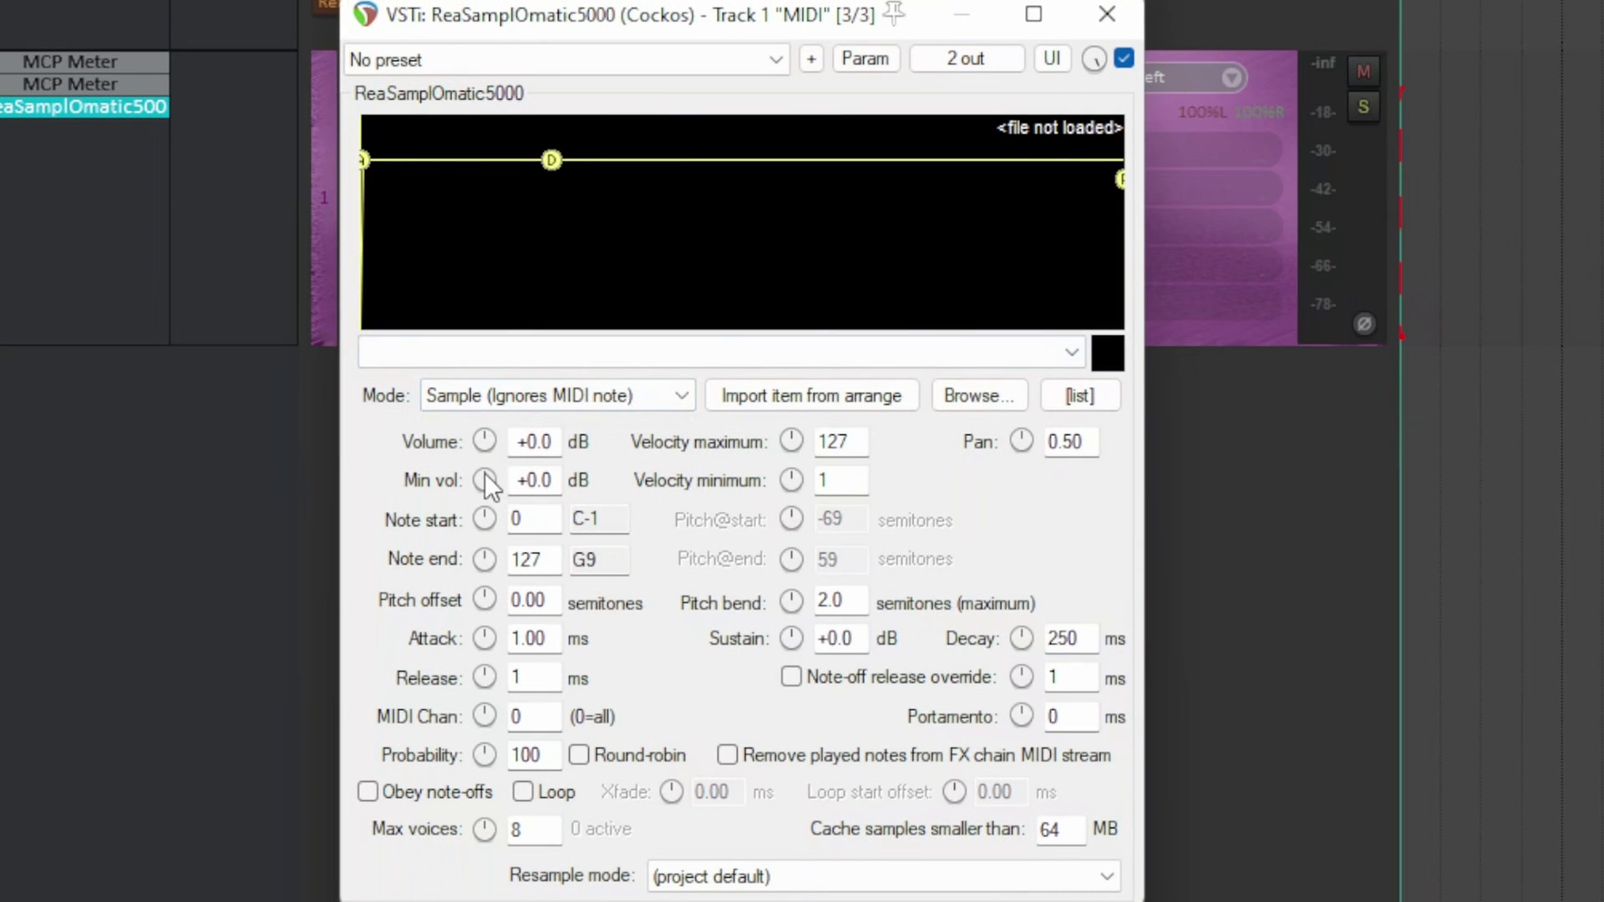
- Set the sampler's velocity minimum value to 1
{"action": "scroll", "coordinate": [486, 481], "scroll_direction": "down", "scroll_amount": 5}
{"action": "left_click", "coordinate": [848, 443]}
{"action": "double_click", "coordinate": [848, 443]}
{"action": "left_click", "coordinate": [836, 482]}
{"action": "double_click", "coordinate": [836, 481]}
{"action": "type", "text": "1"}
- Set the sampler's Note start and Note end both to 36 (C2)
{"action": "left_click", "coordinate": [536, 521]}
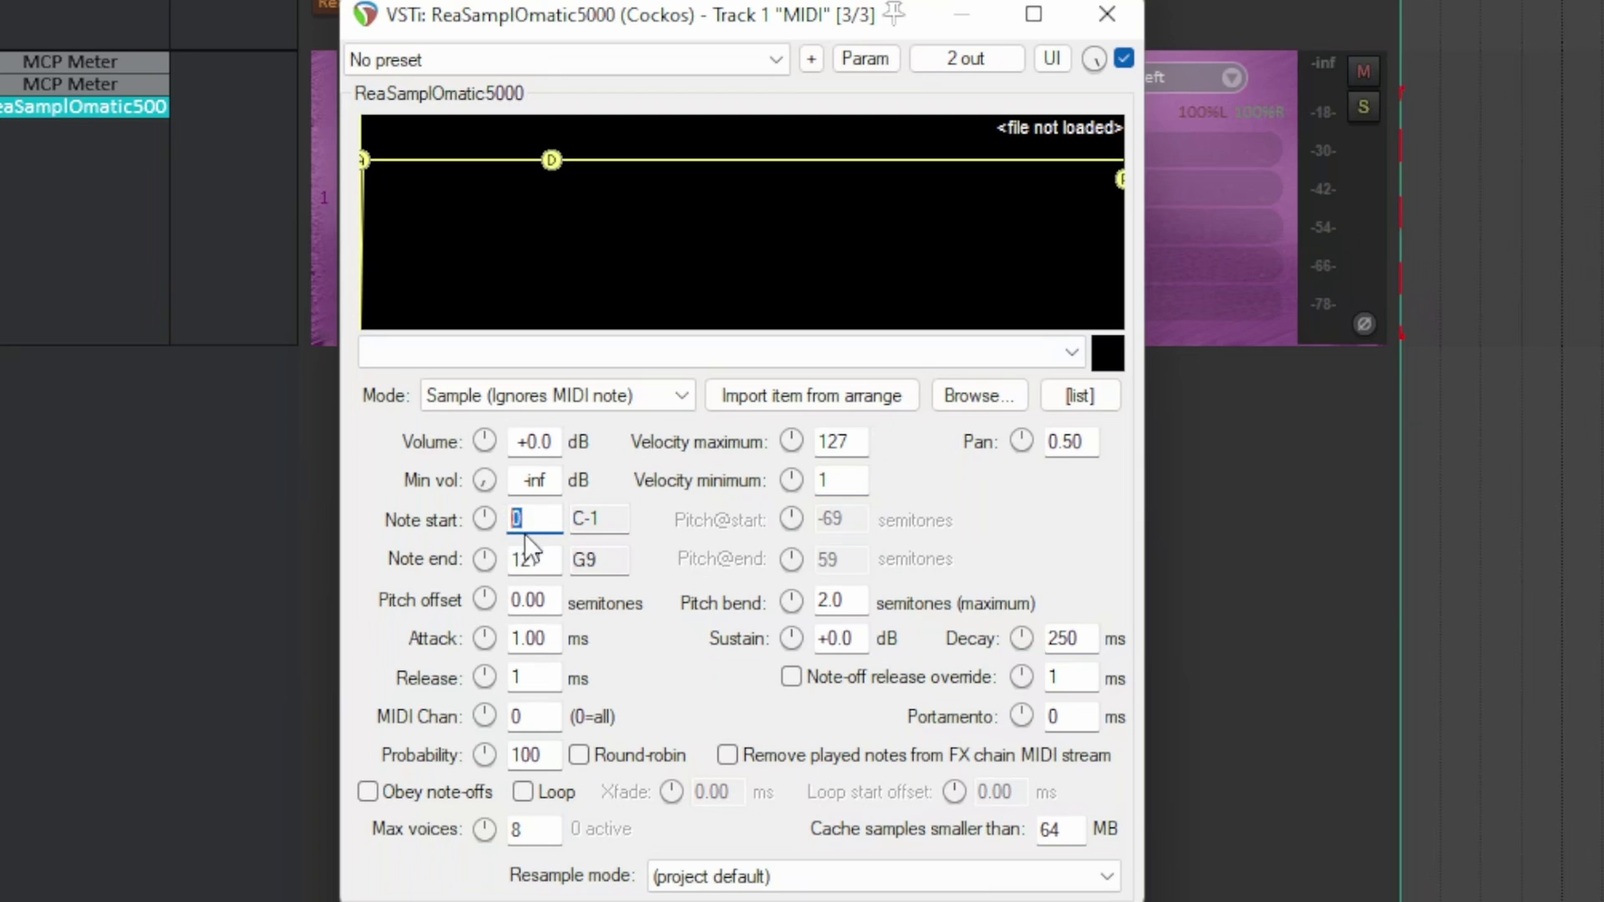
{"action": "double_click", "coordinate": [526, 561]}
{"action": "double_click", "coordinate": [505, 519]}
{"action": "type", "text": "36"}
{"action": "double_click", "coordinate": [532, 561]}
{"action": "type", "text": "36"}
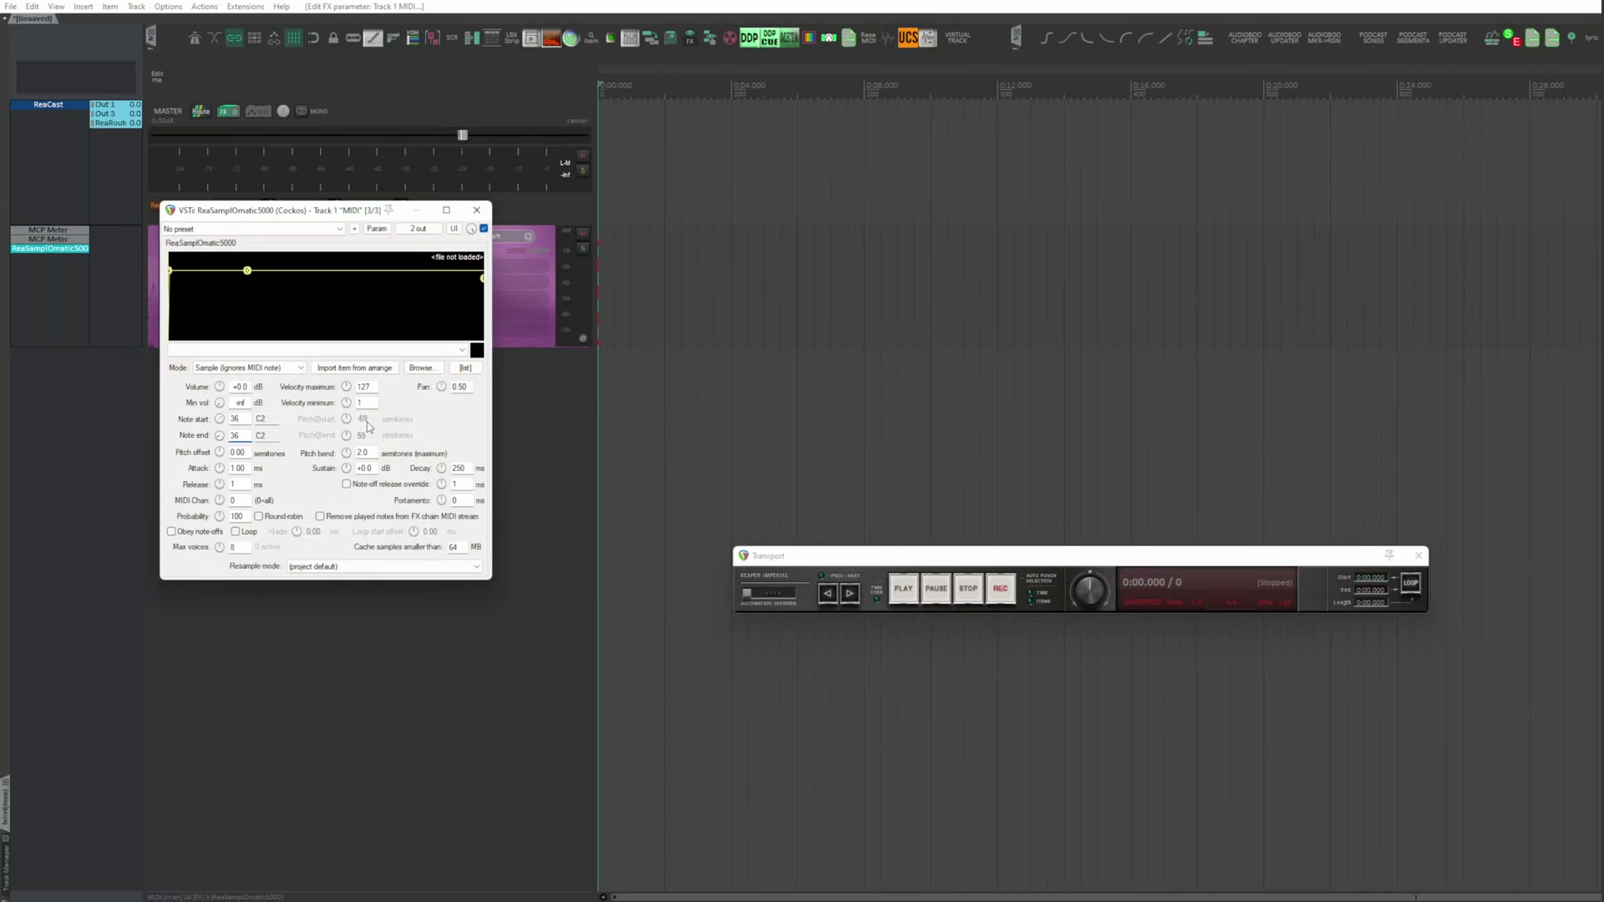
{"action": "left_click", "coordinate": [476, 212]}
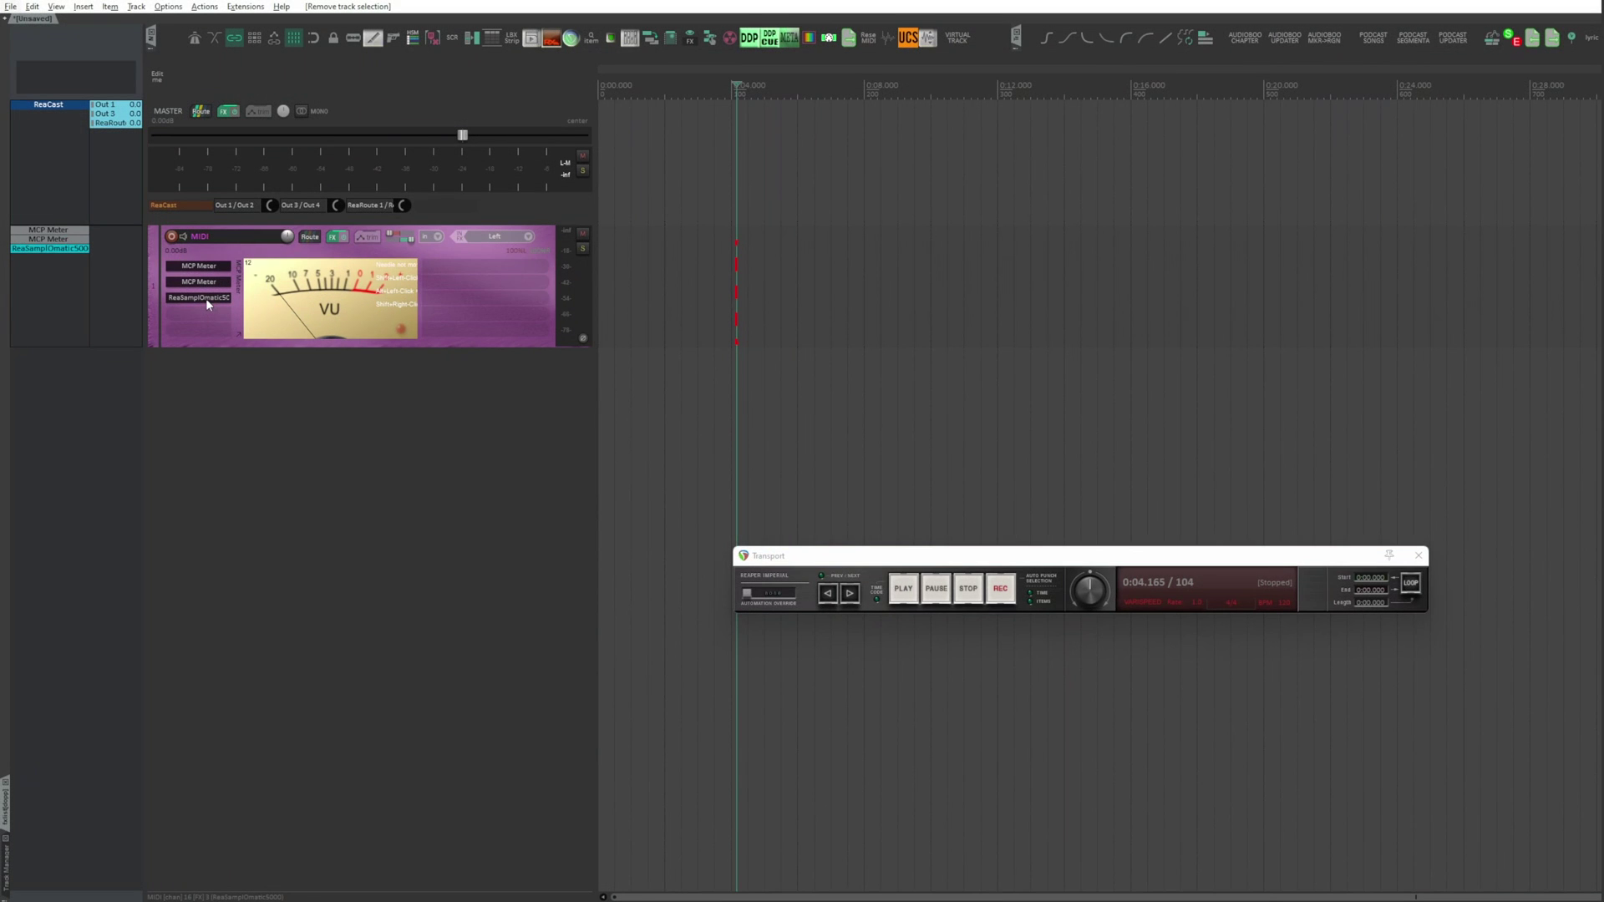
- Fill the MIDI track's FX chain with sixteen copies of the ReaSamplOmatic5000 sampler
{"action": "left_click", "coordinate": [206, 298]}
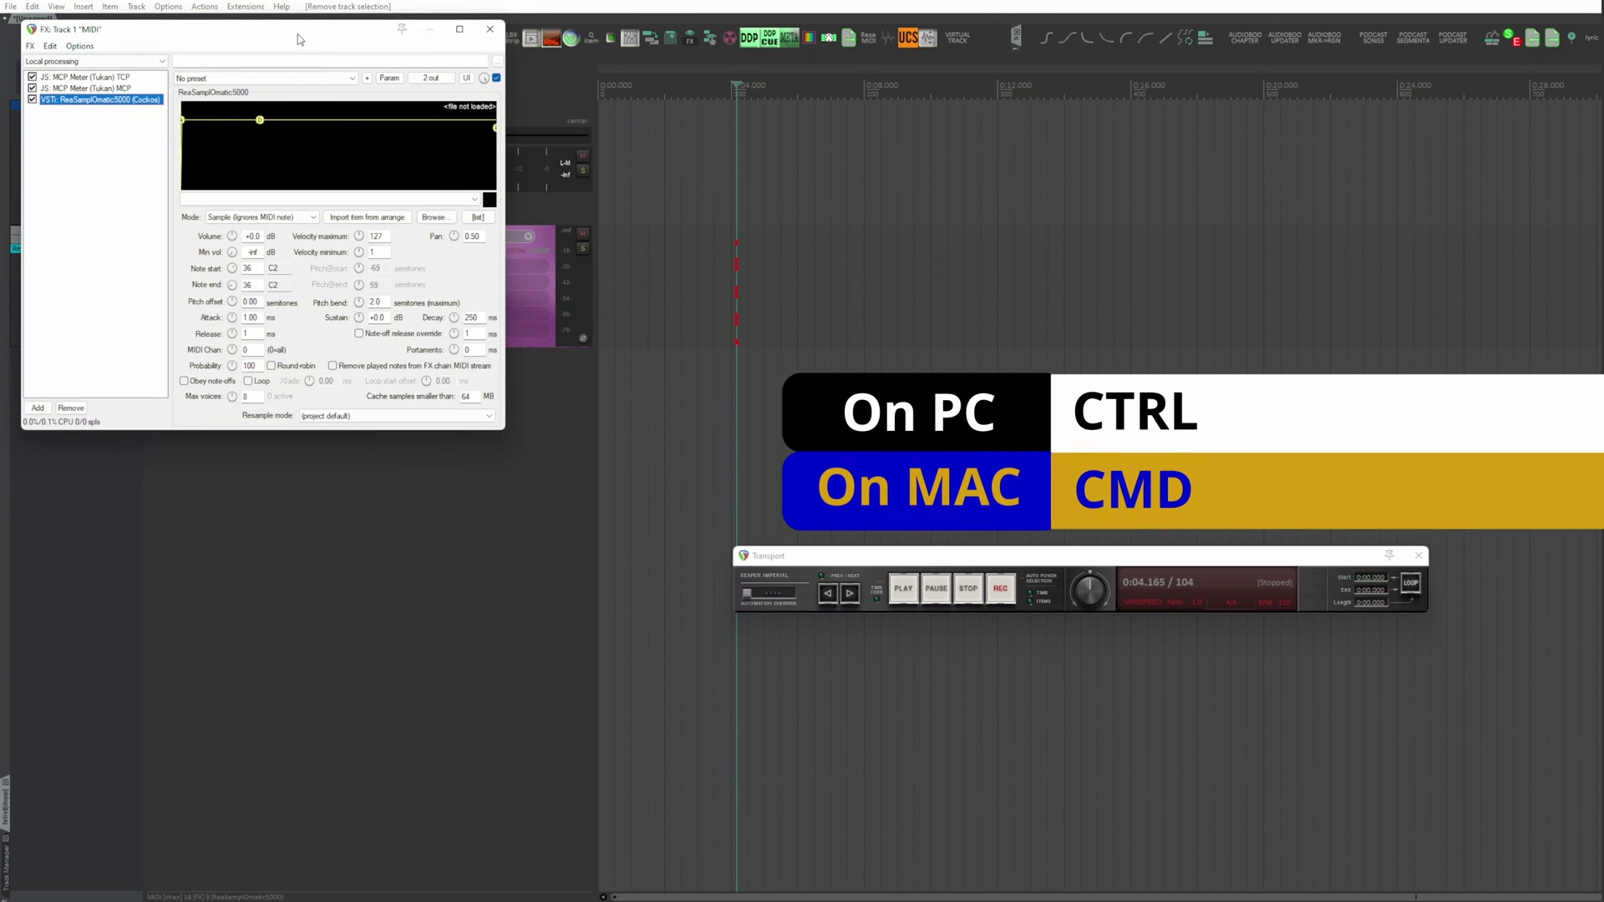
{"action": "right_click", "coordinate": [112, 102]}
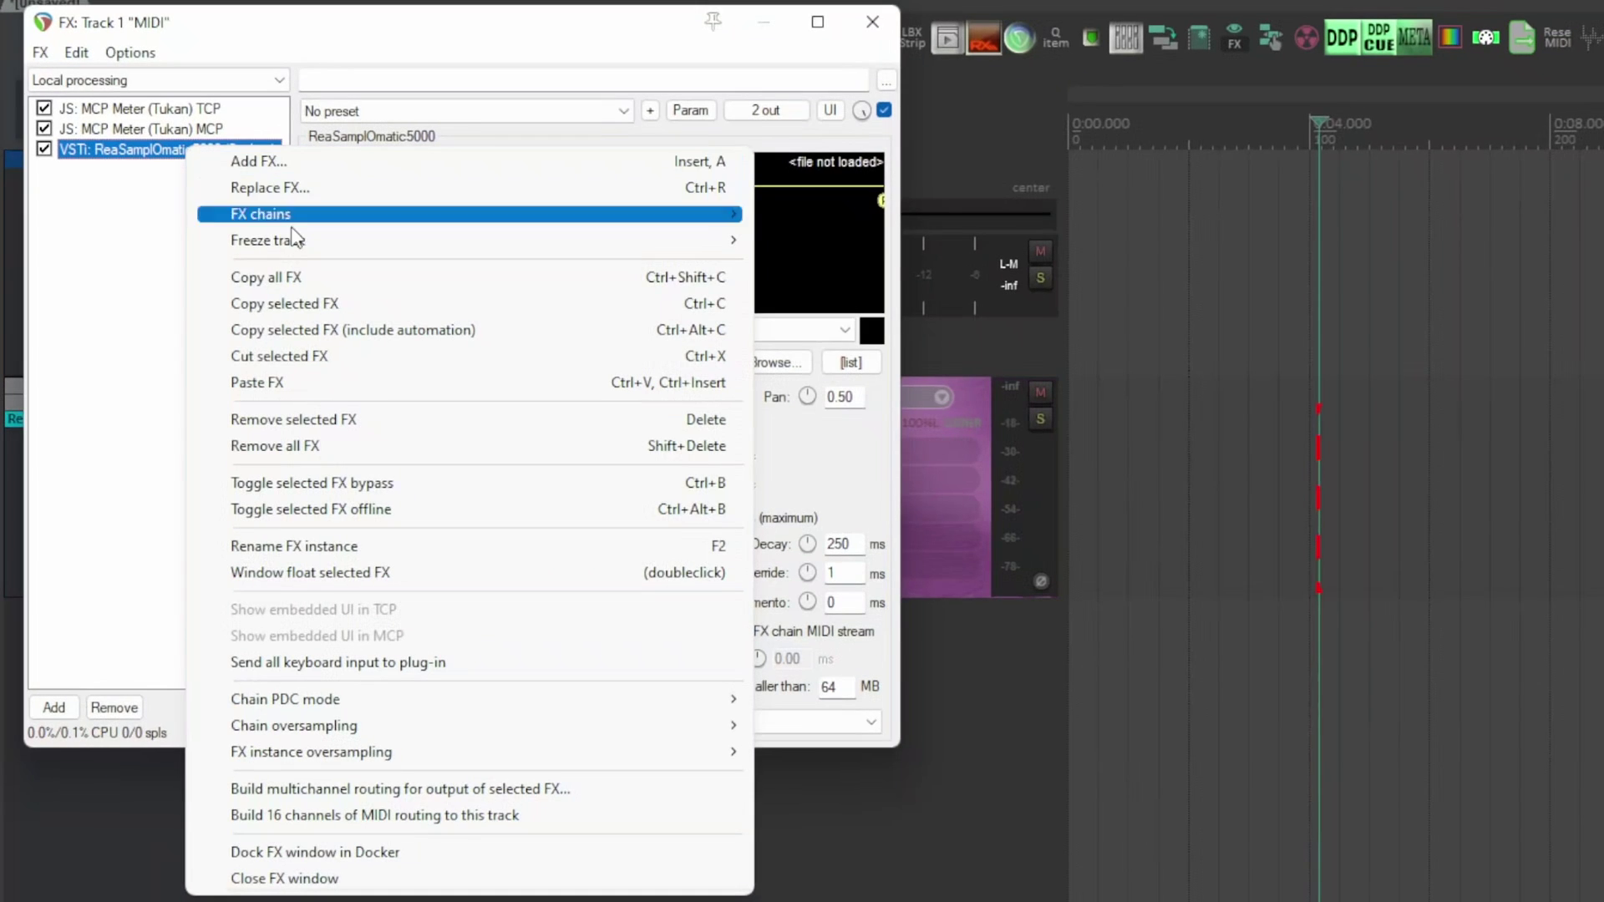
{"action": "left_click", "coordinate": [301, 305]}
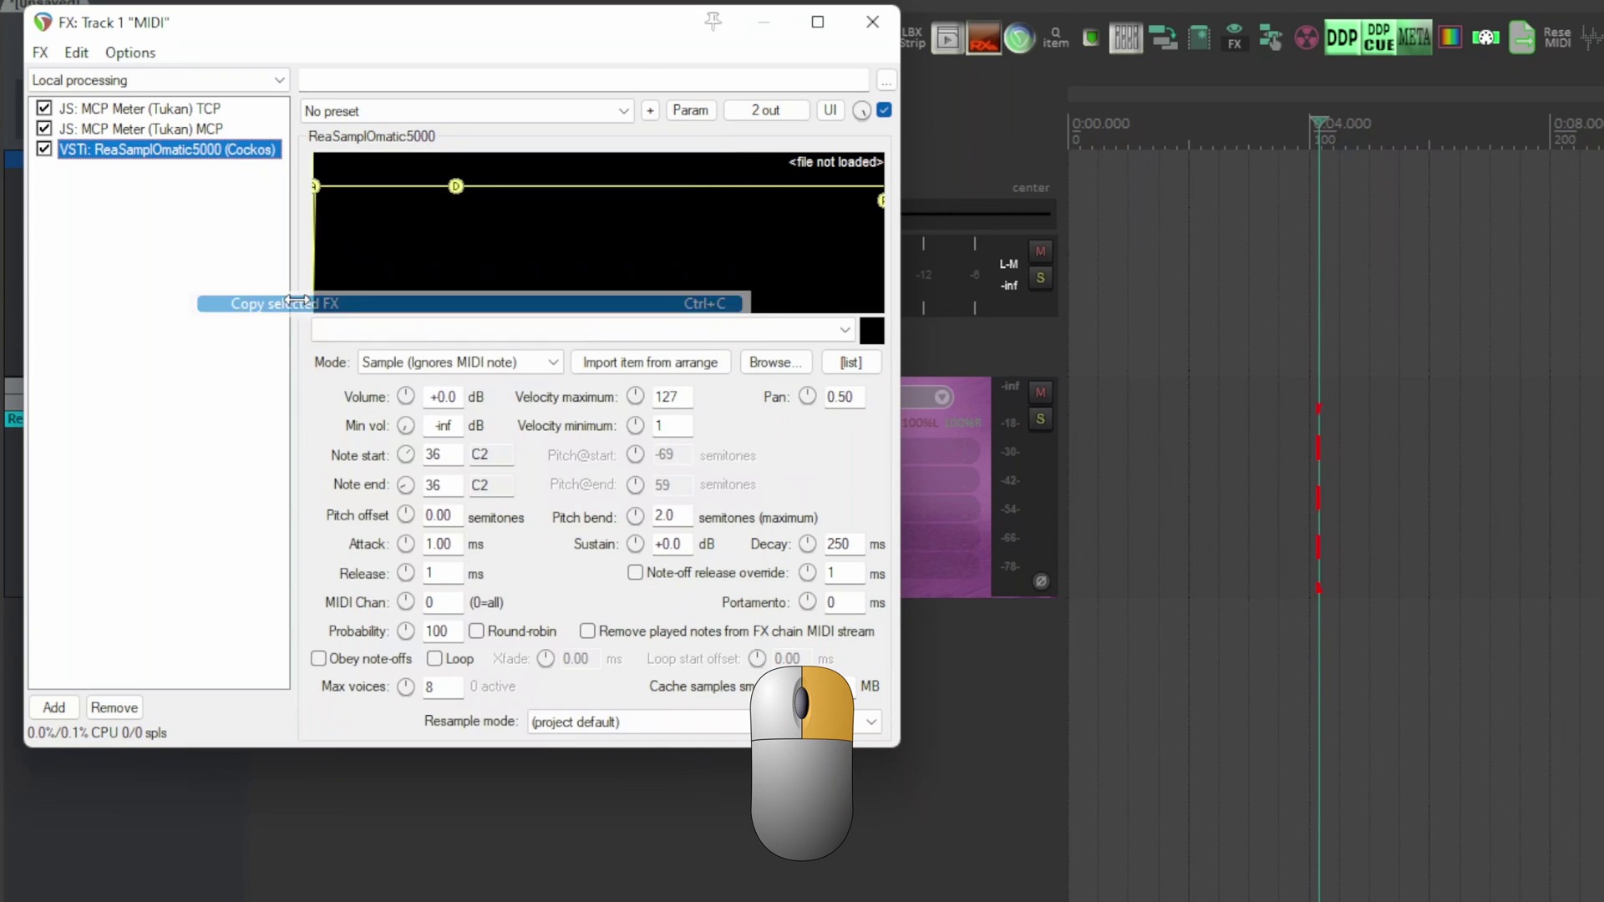
{"action": "left_click", "coordinate": [147, 245]}
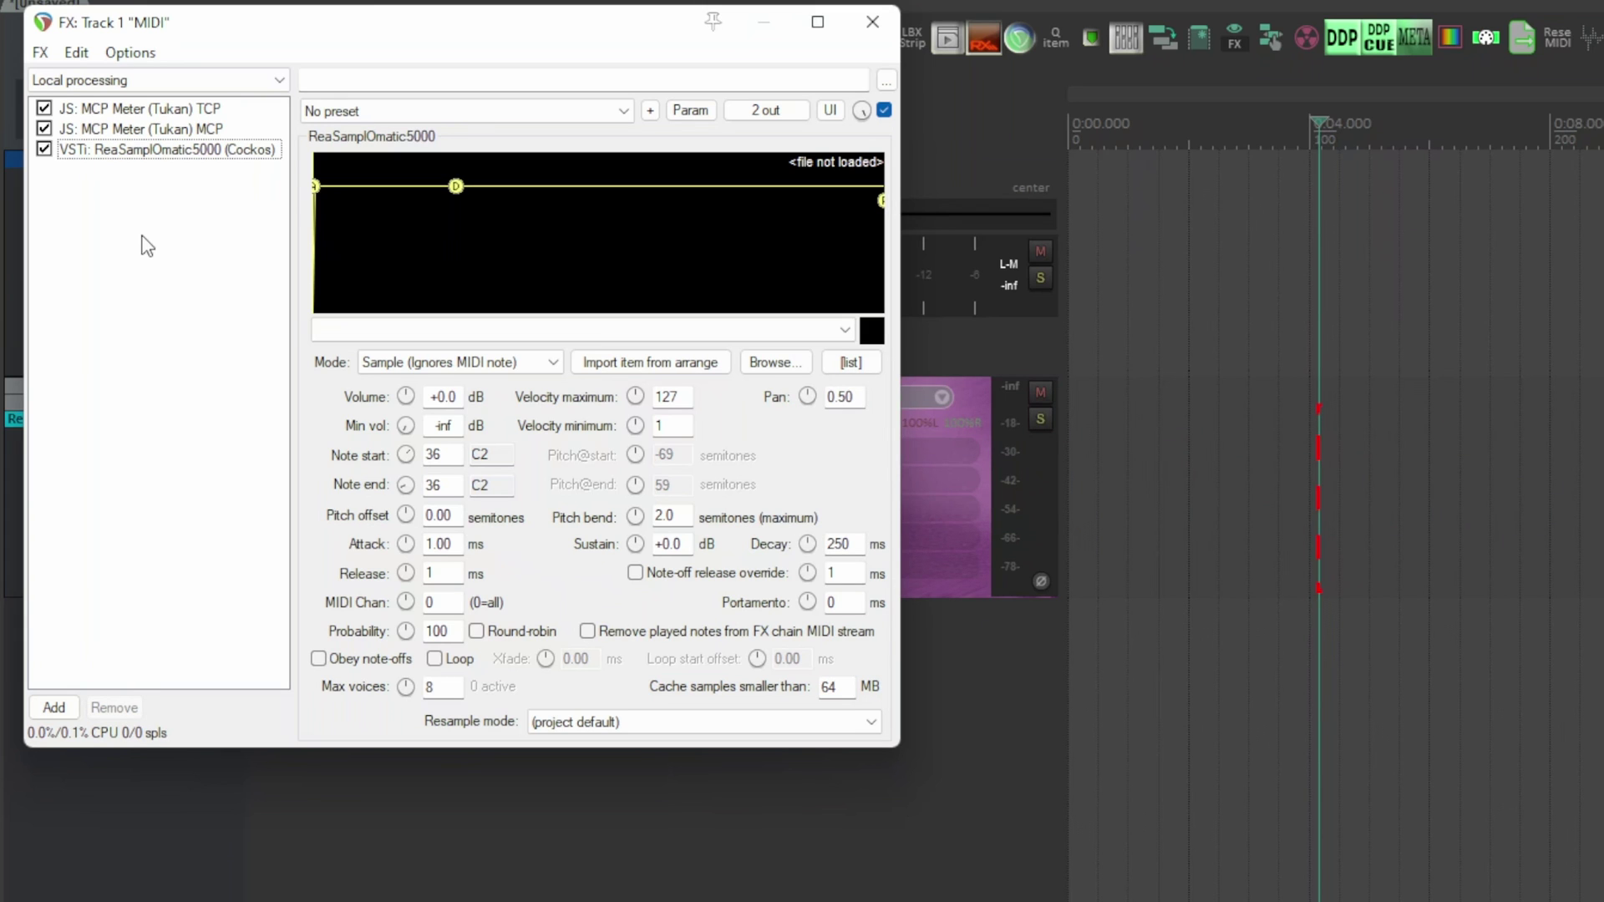
{"action": "key", "text": "ctrl+v"}
{"action": "key", "text": "ctrl+v"}
{"action": "key", "text": "ctrl+v"}
{"action": "key", "text": "ctrl+v"}
{"action": "key", "text": "ctrl+v"}
{"action": "key", "text": "ctrl+v"}
{"action": "key", "text": "ctrl+v"}
{"action": "key", "text": "ctrl+v"}
{"action": "key", "text": "ctrl+v"}
{"action": "key", "text": "ctrl+v"}
{"action": "key", "text": "ctrl+v"}
{"action": "key", "text": "ctrl+v"}
{"action": "key", "text": "ctrl+v"}
{"action": "key", "text": "ctrl+v"}
{"action": "key", "text": "ctrl+v"}
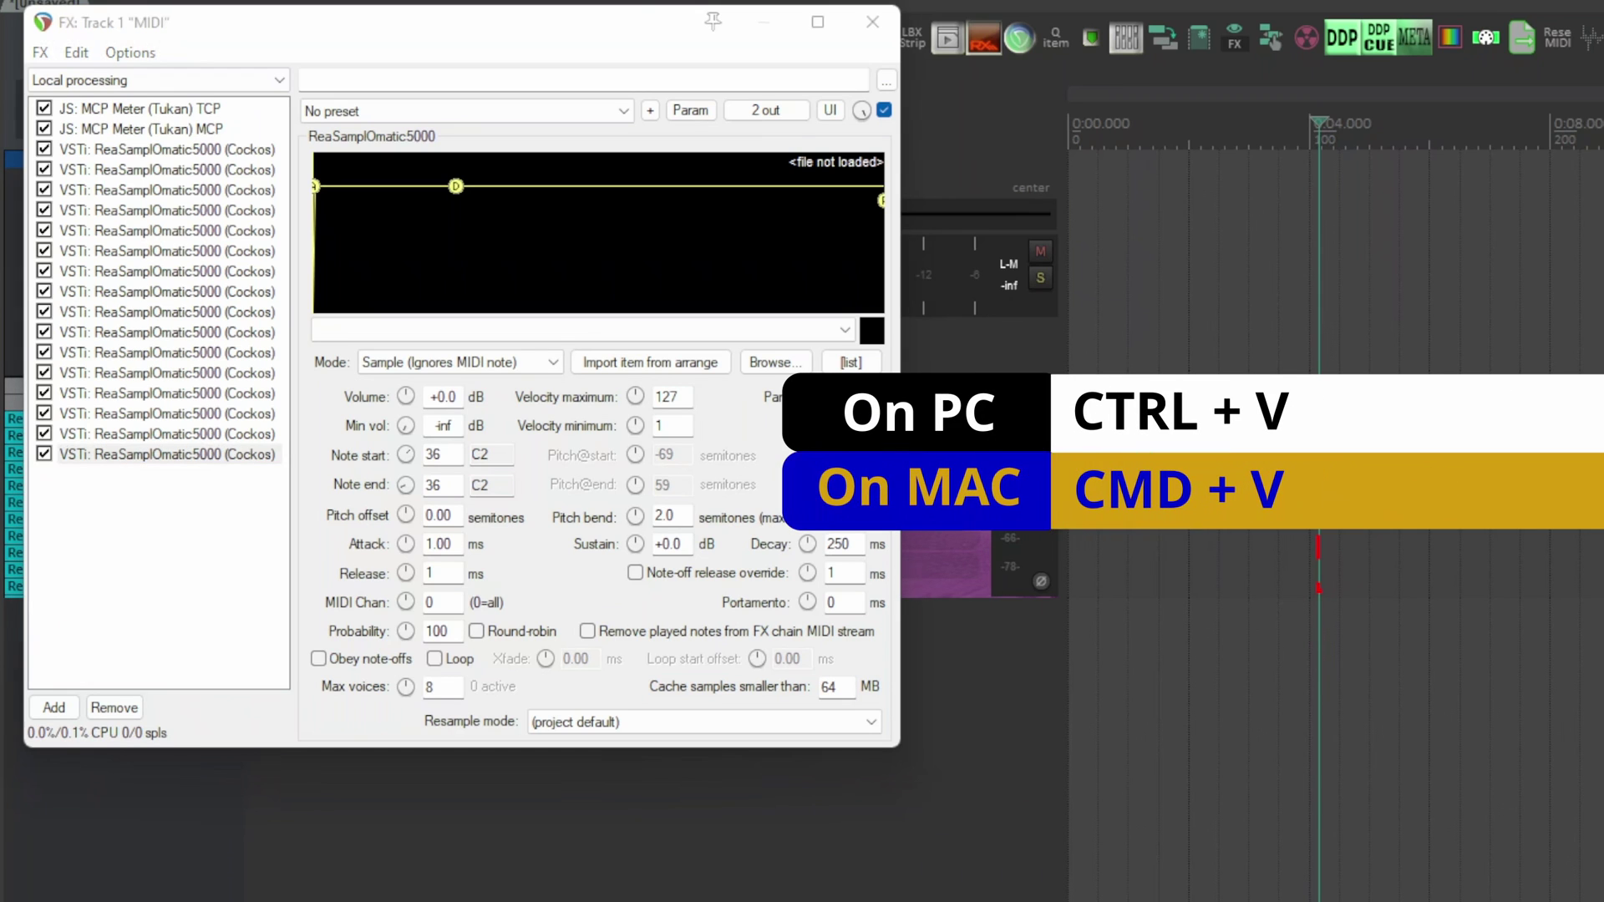
{"action": "left_click", "coordinate": [219, 152]}
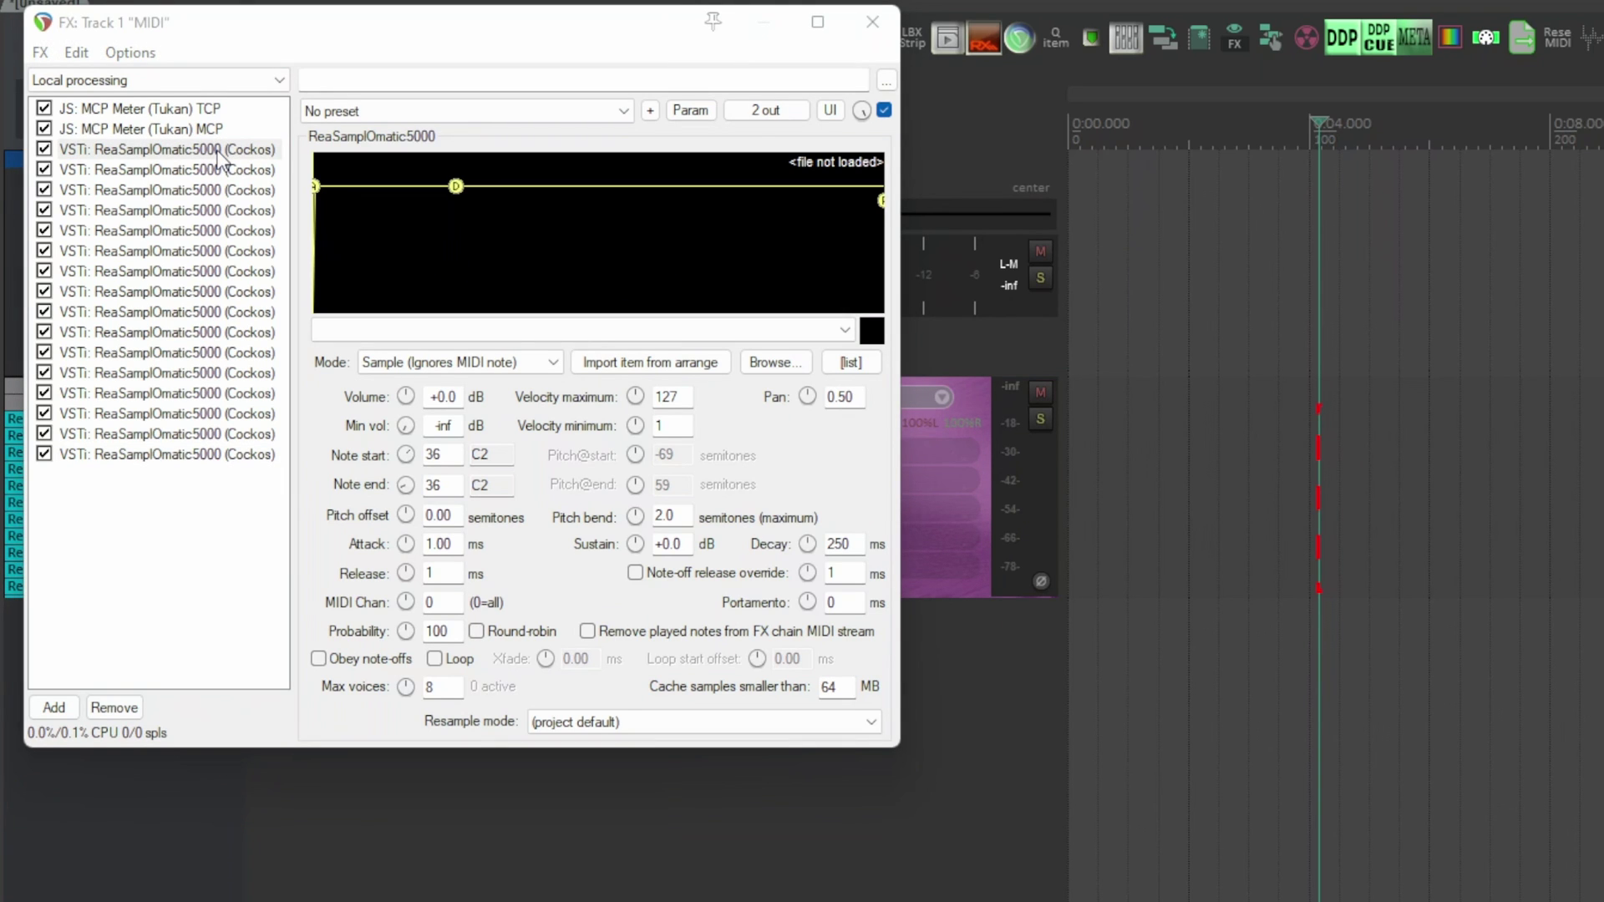
- Name the first two samplers KICK and SNR, giving SNR note start 37
{"action": "key", "text": "F2"}
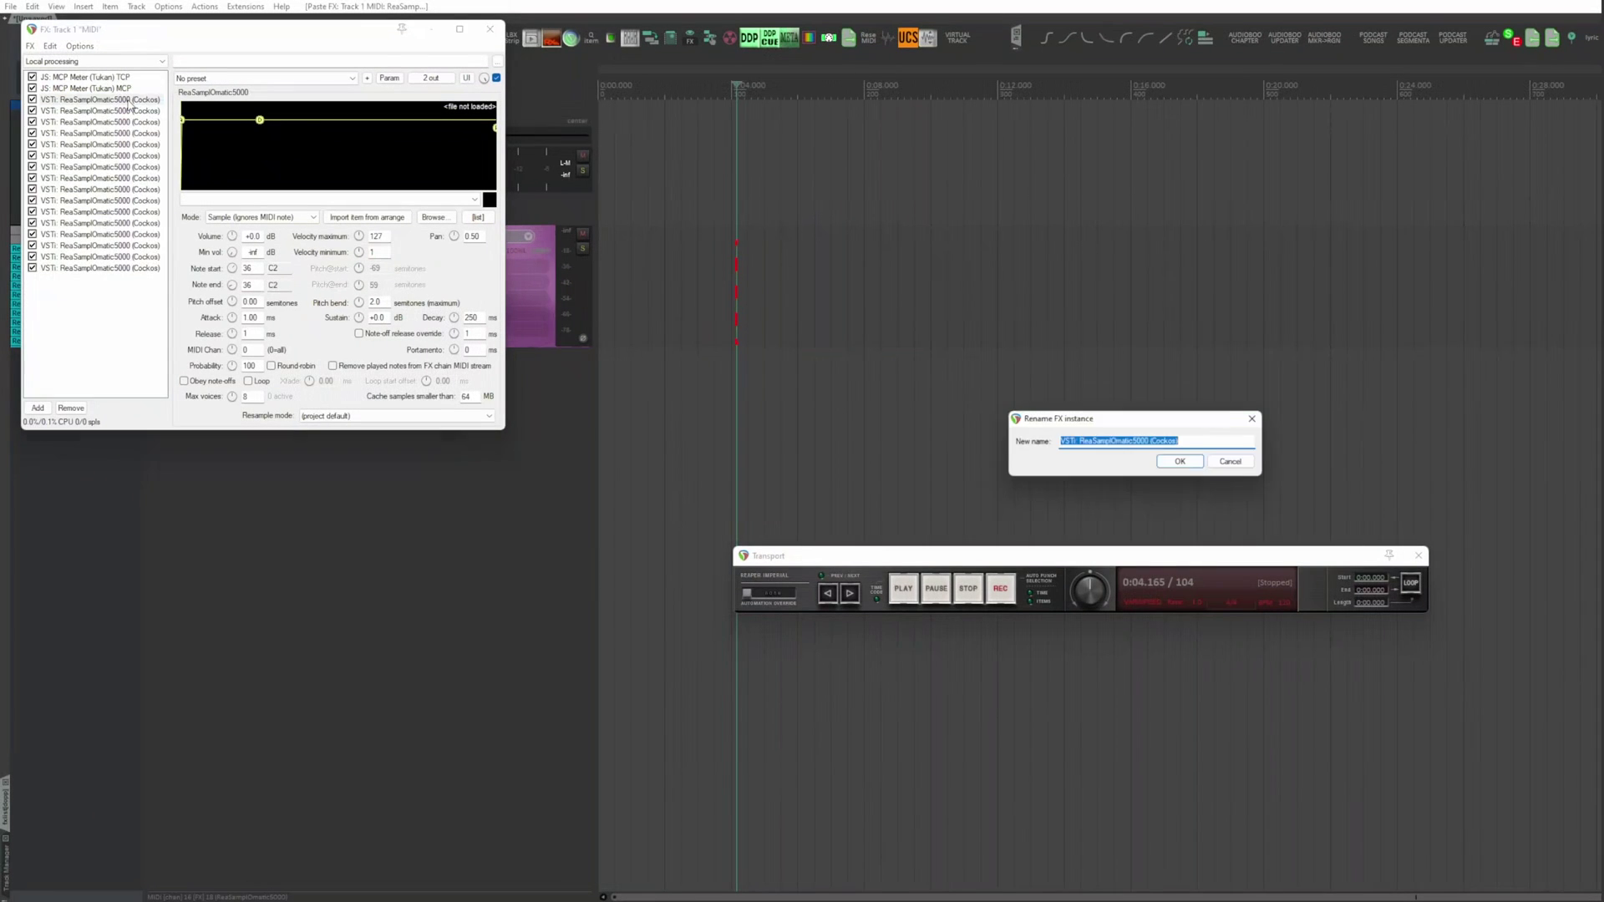
{"action": "type", "text": "KICK"}
{"action": "key", "text": "Return"}
{"action": "left_click", "coordinate": [86, 111]}
{"action": "key", "text": "F2"}
{"action": "type", "text": "SNR"}
{"action": "key", "text": "Return"}
{"action": "double_click", "coordinate": [251, 268]}
{"action": "type", "text": "37"}
{"action": "key", "text": "Tab"}
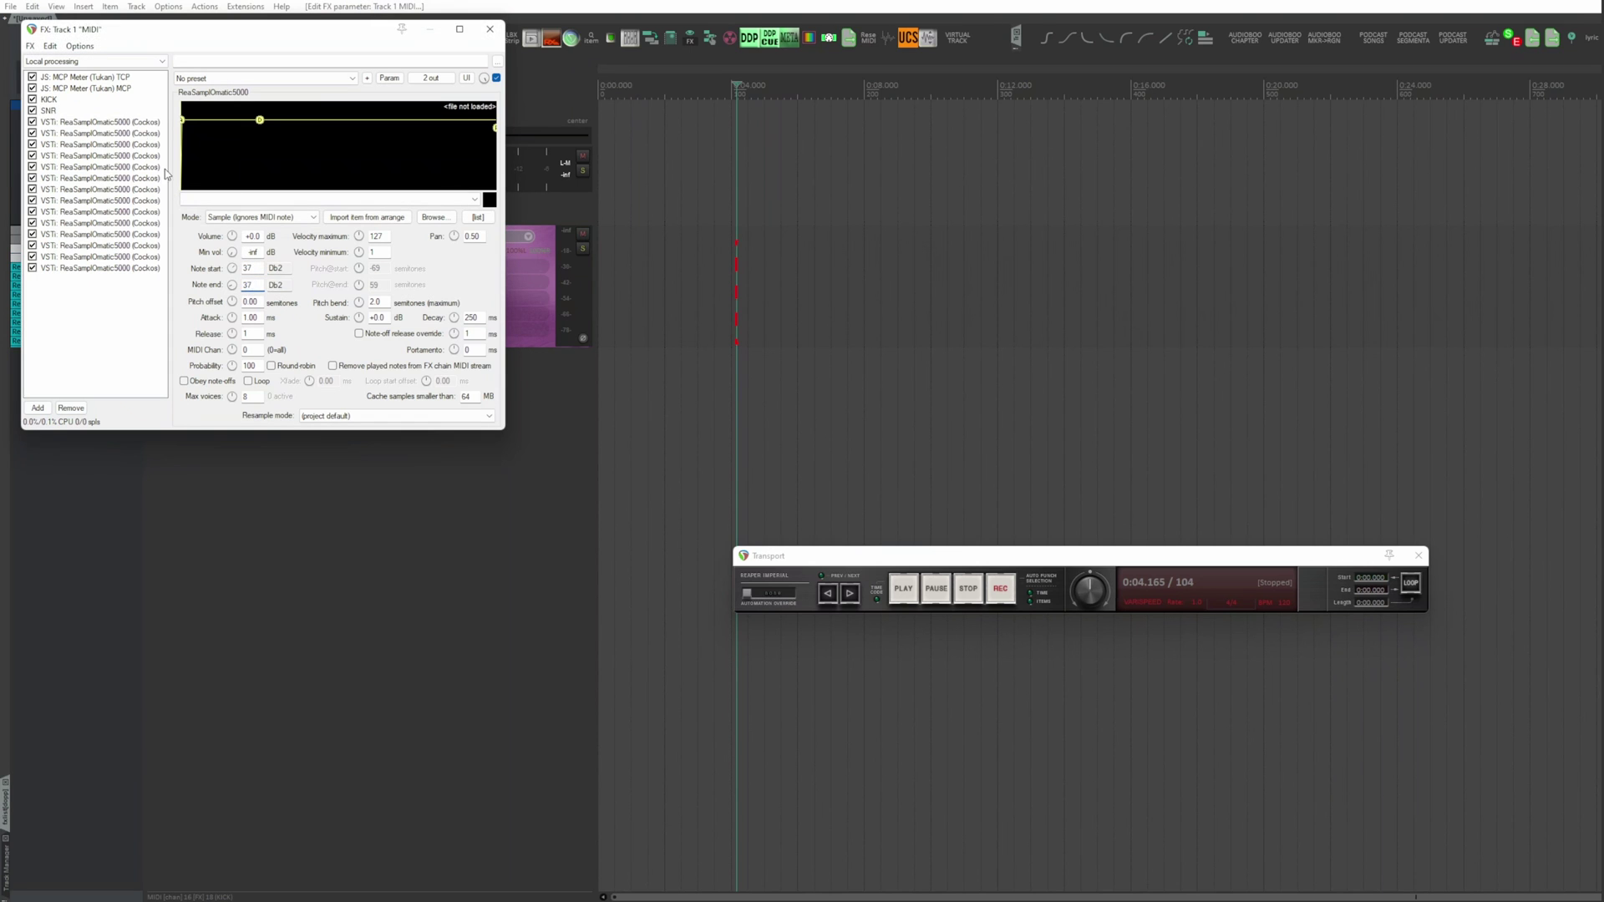
- Select the next sampler and cancel its rename, keeping the existing name
{"action": "left_click", "coordinate": [142, 123]}
{"action": "key", "text": "F2"}
{"action": "key", "text": "Escape"}
{"action": "left_click", "coordinate": [538, 603]}
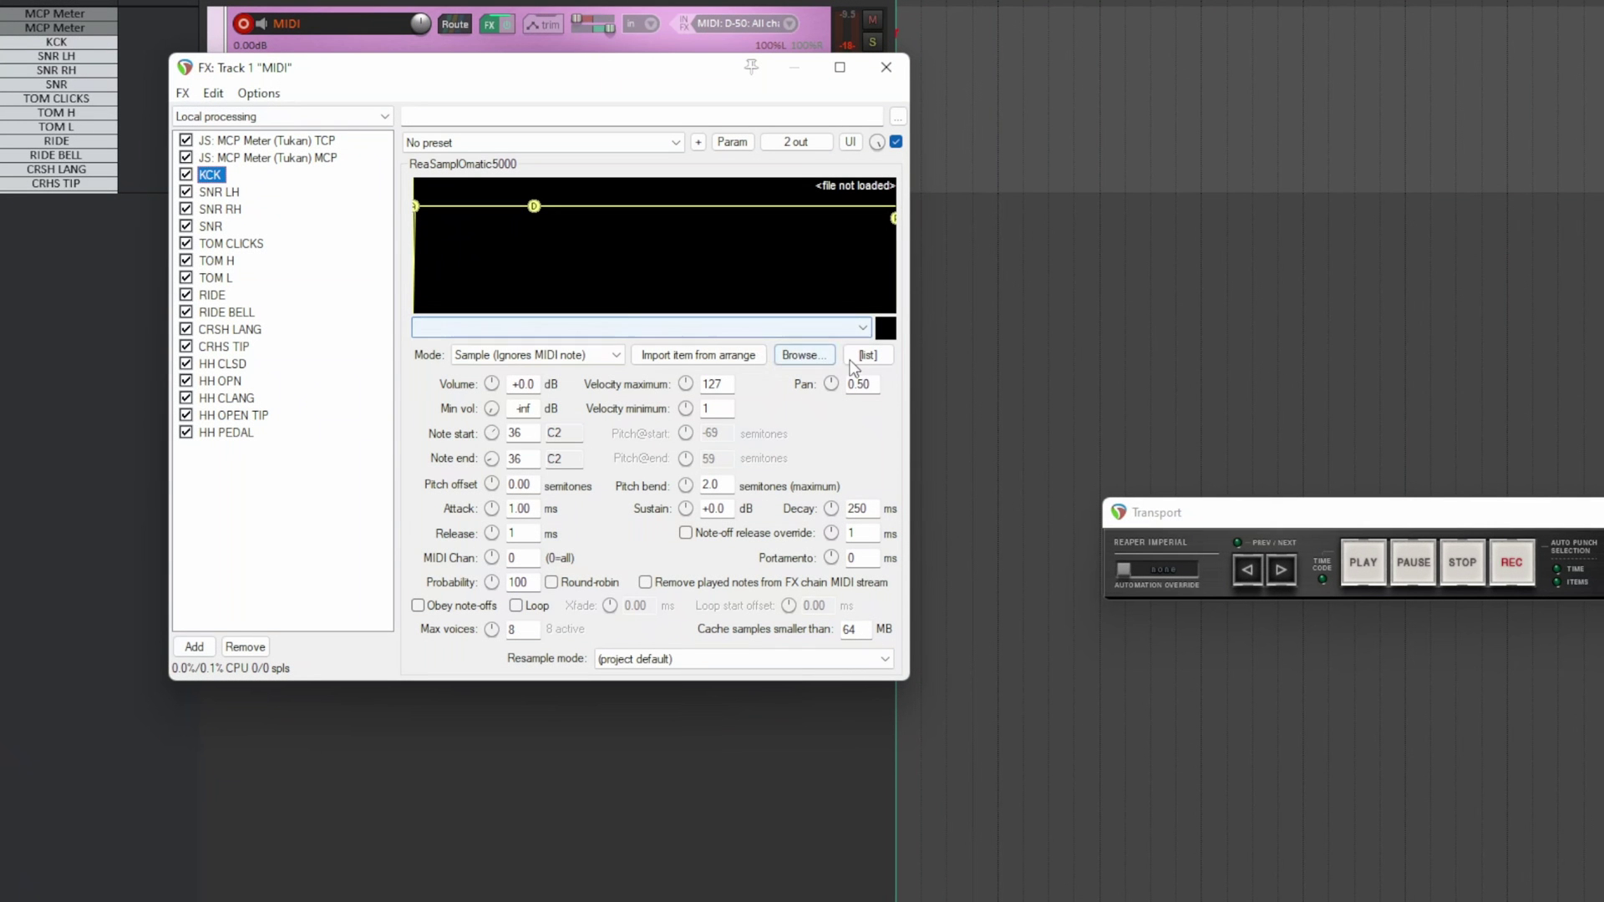
- Load KickSamples#1.aif through #7.aif into the KCK sampler, sorted by peak level
{"action": "left_click", "coordinate": [869, 359]}
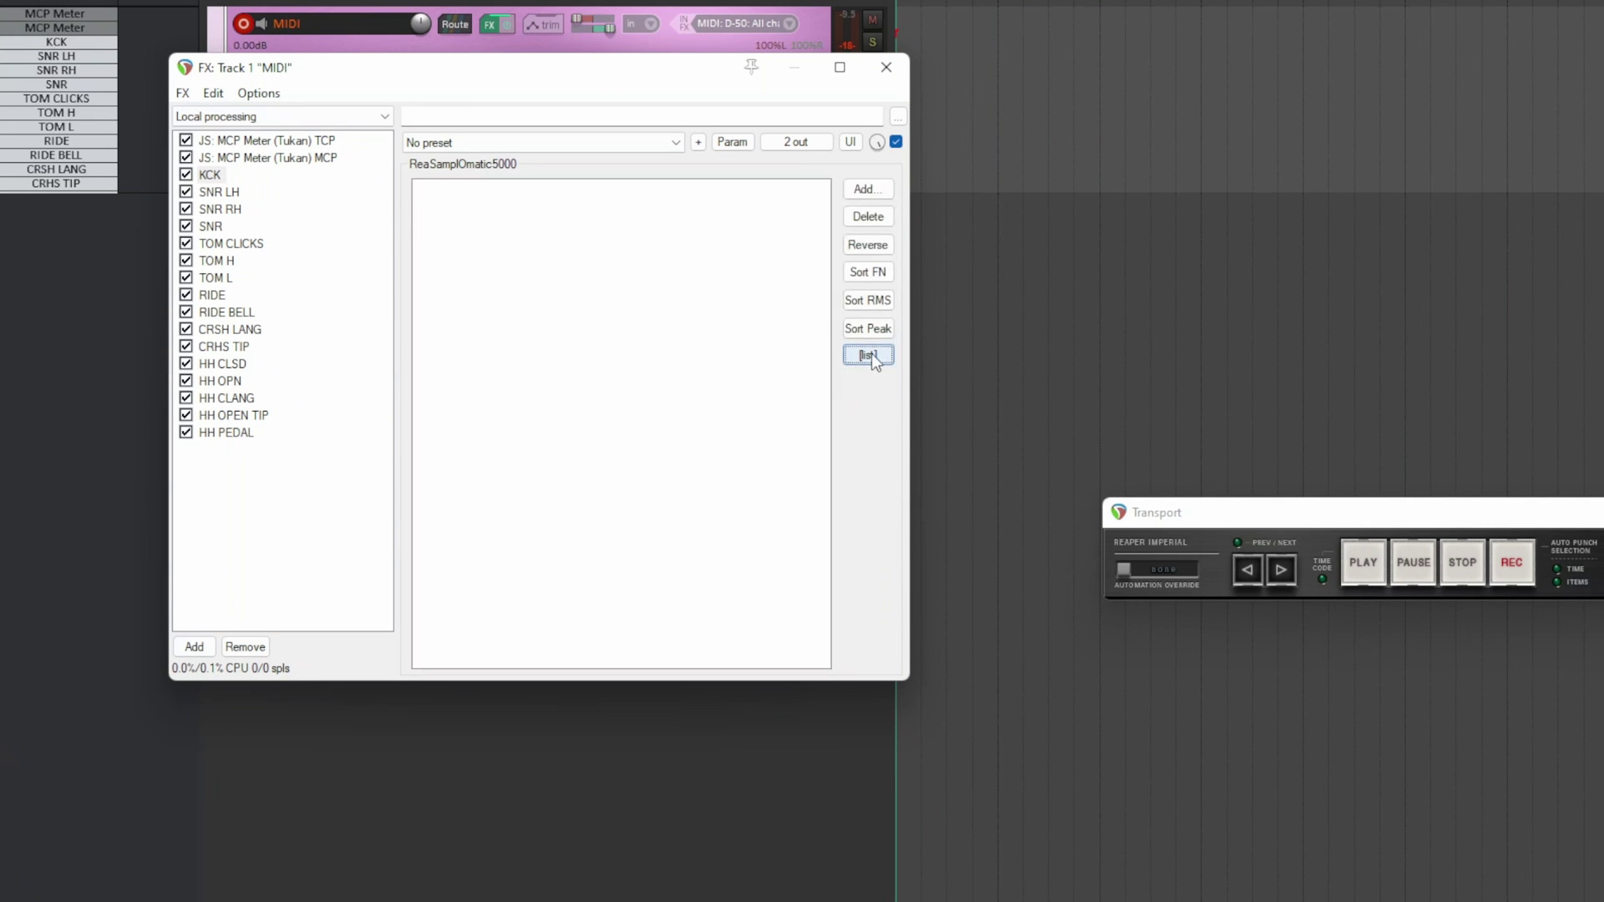
{"action": "left_click", "coordinate": [865, 190]}
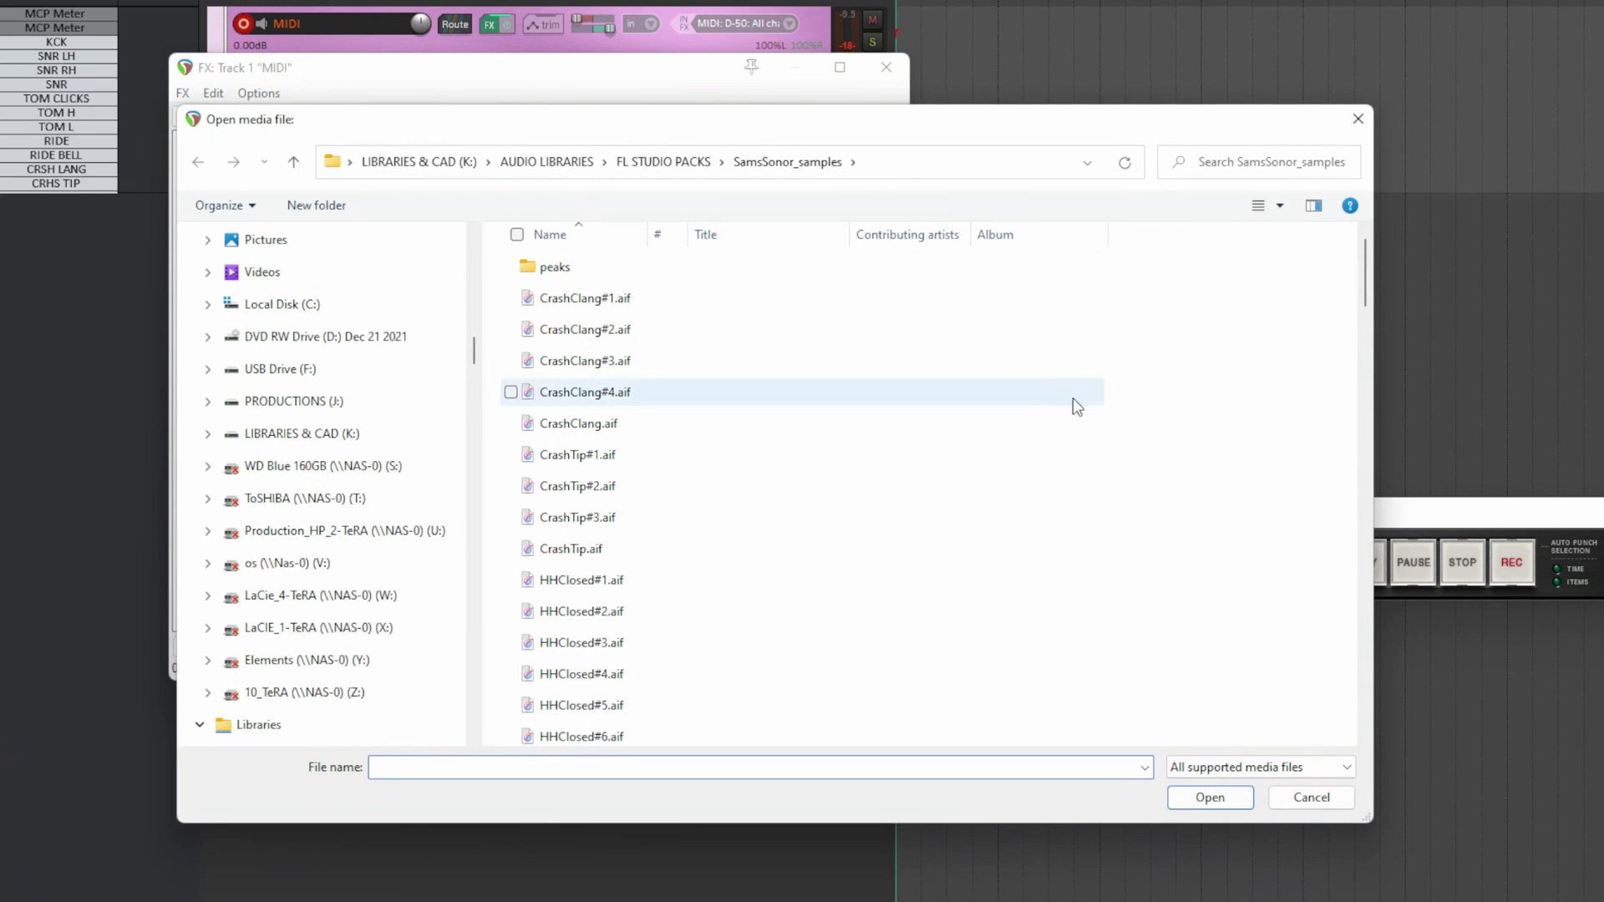
{"action": "left_click", "coordinate": [932, 556]}
{"action": "scroll", "coordinate": [932, 557], "scroll_direction": "down", "scroll_amount": 10}
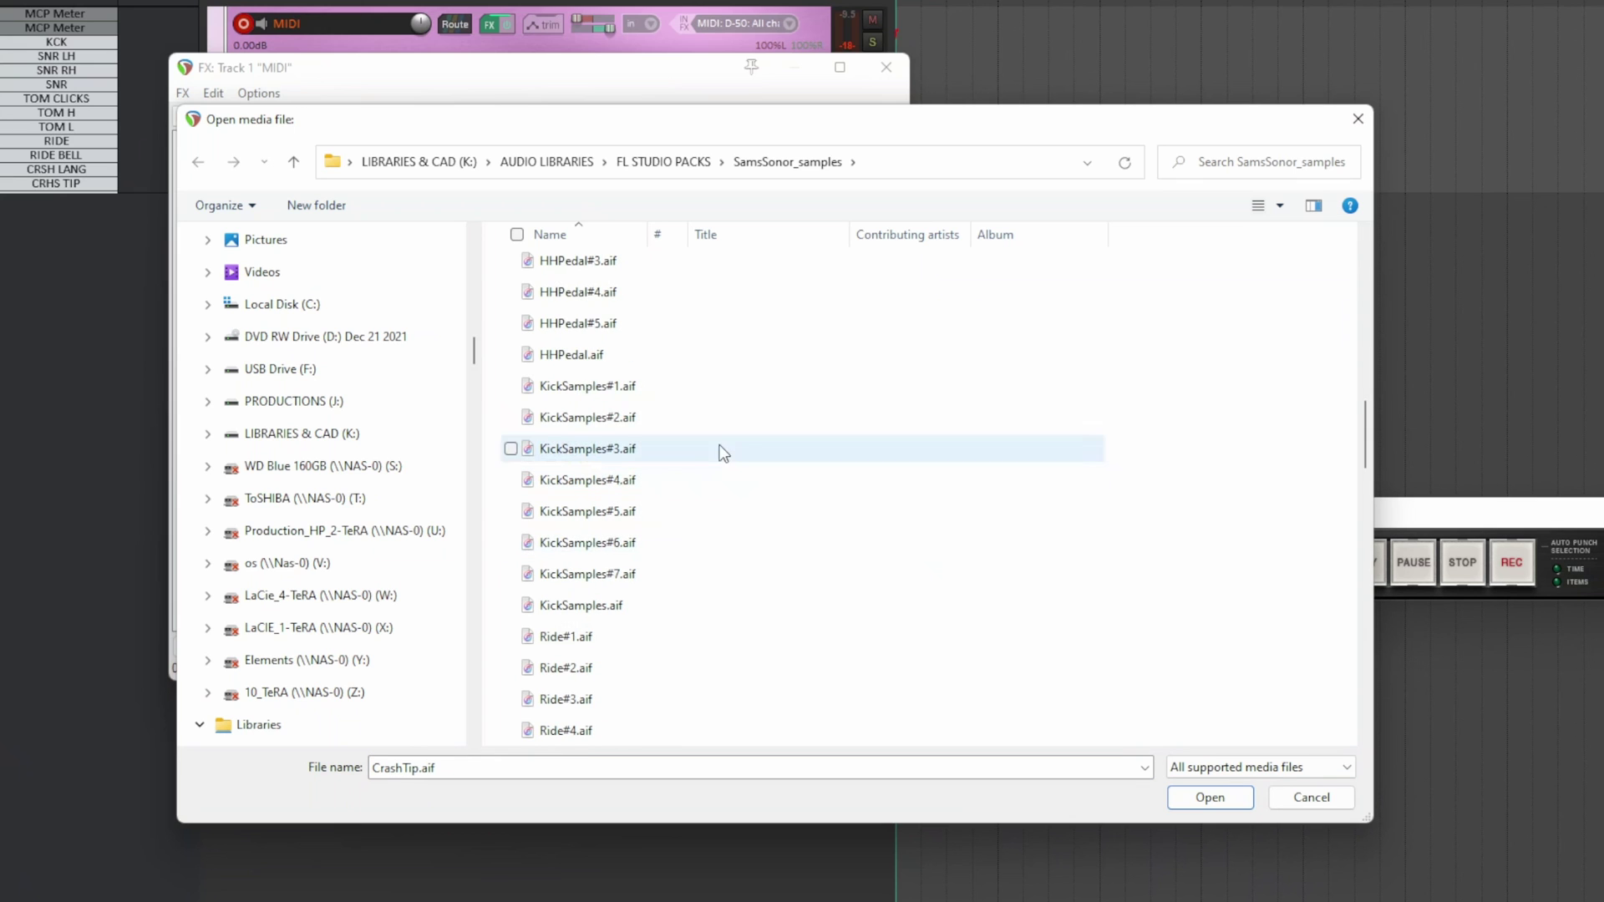
{"action": "left_click", "coordinate": [700, 389]}
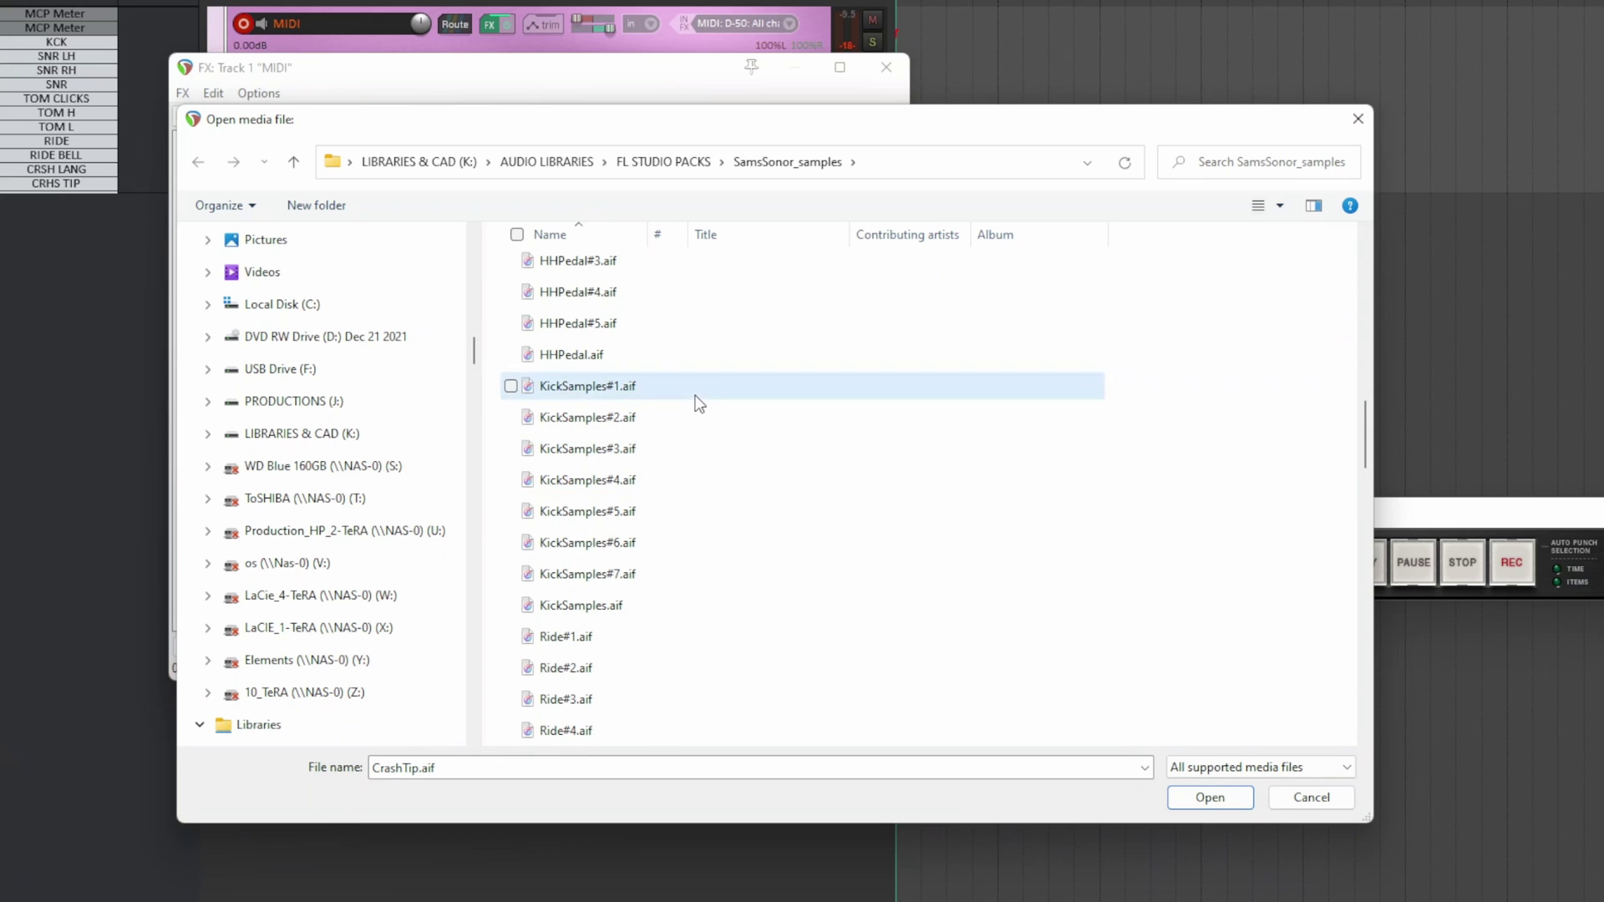
{"action": "left_click", "coordinate": [660, 574], "text": "shift"}
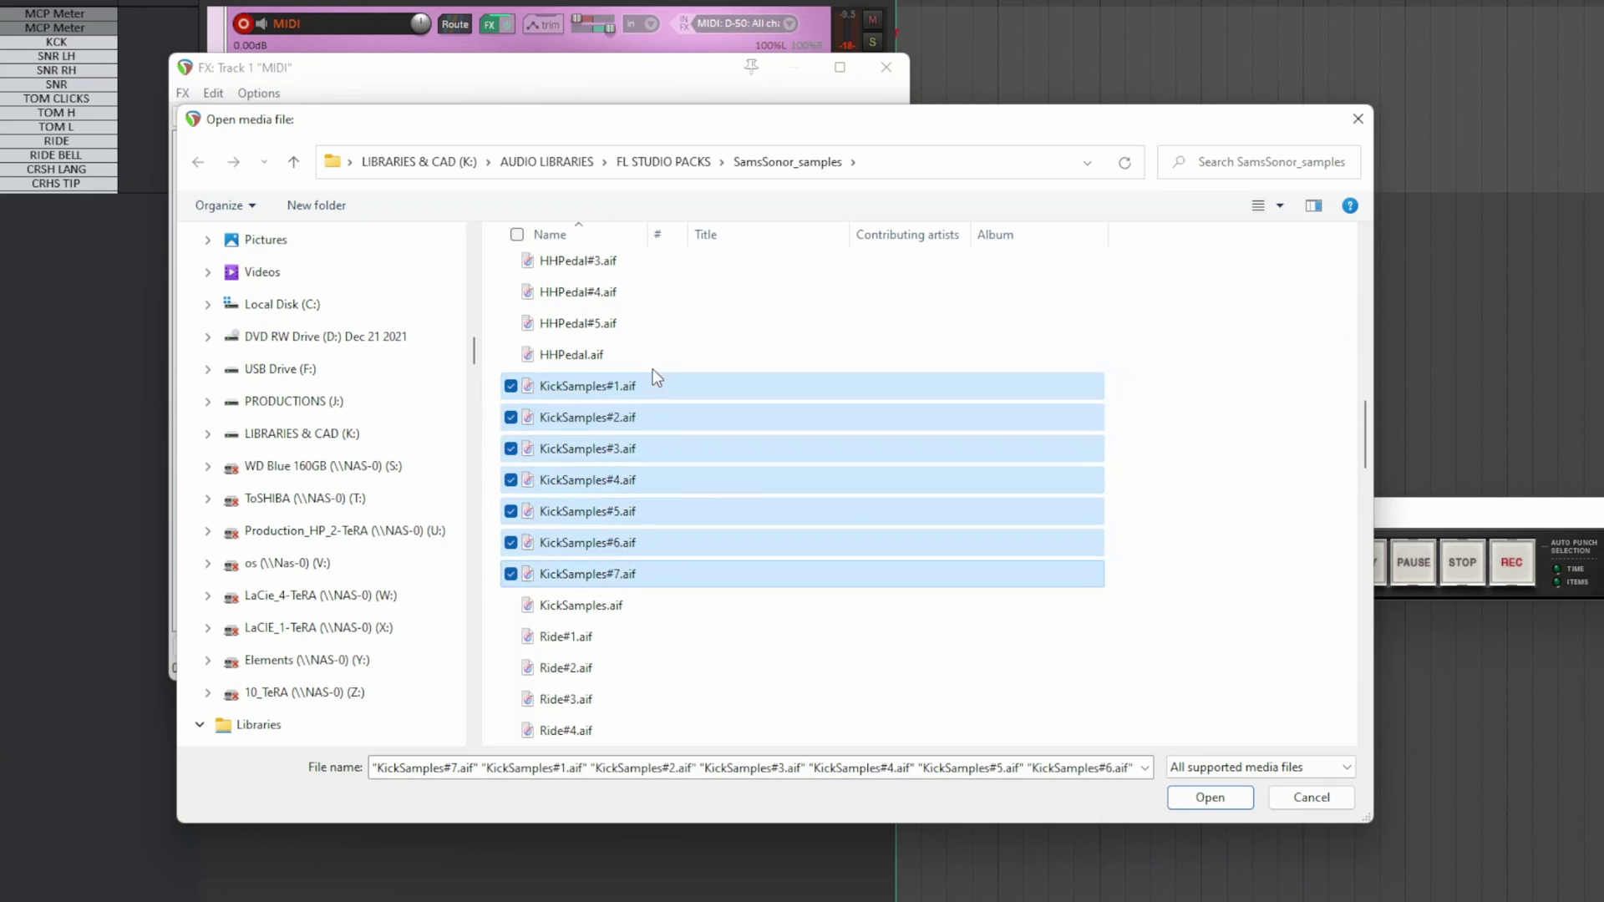
{"action": "left_click", "coordinate": [1224, 798]}
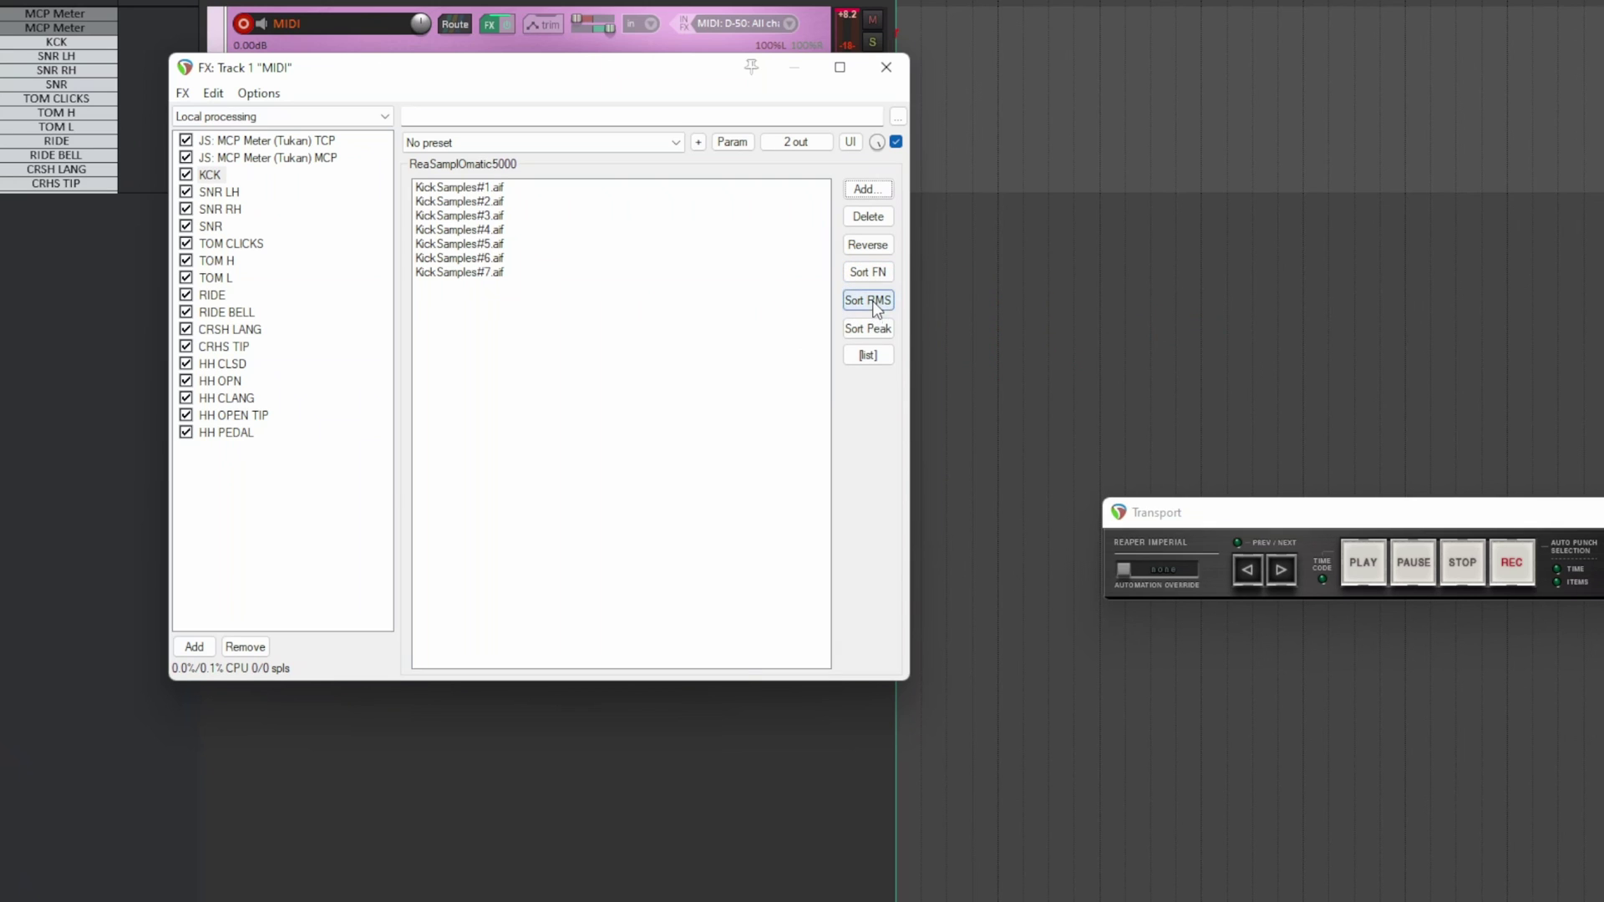
{"action": "left_click", "coordinate": [871, 324]}
{"action": "left_click", "coordinate": [868, 355]}
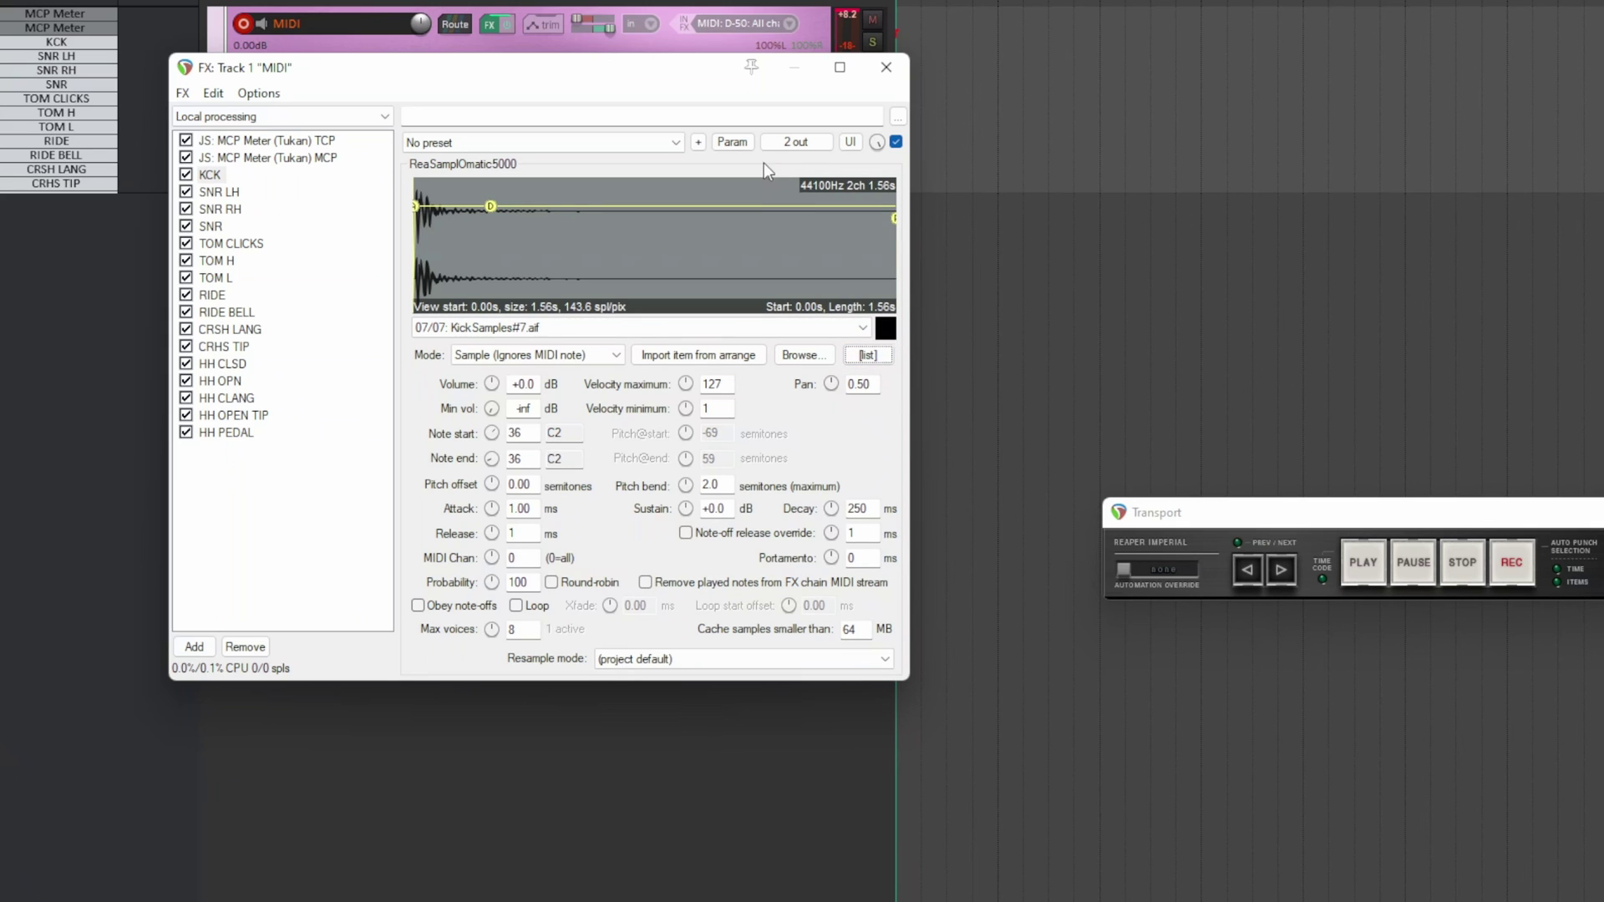
- Load SnareLeftHand#1.aif through #9.aif into the SNR LH sampler
{"action": "left_click_drag", "start_coordinate": [657, 80], "coordinate": [661, 282]}
{"action": "key", "text": "Down"}
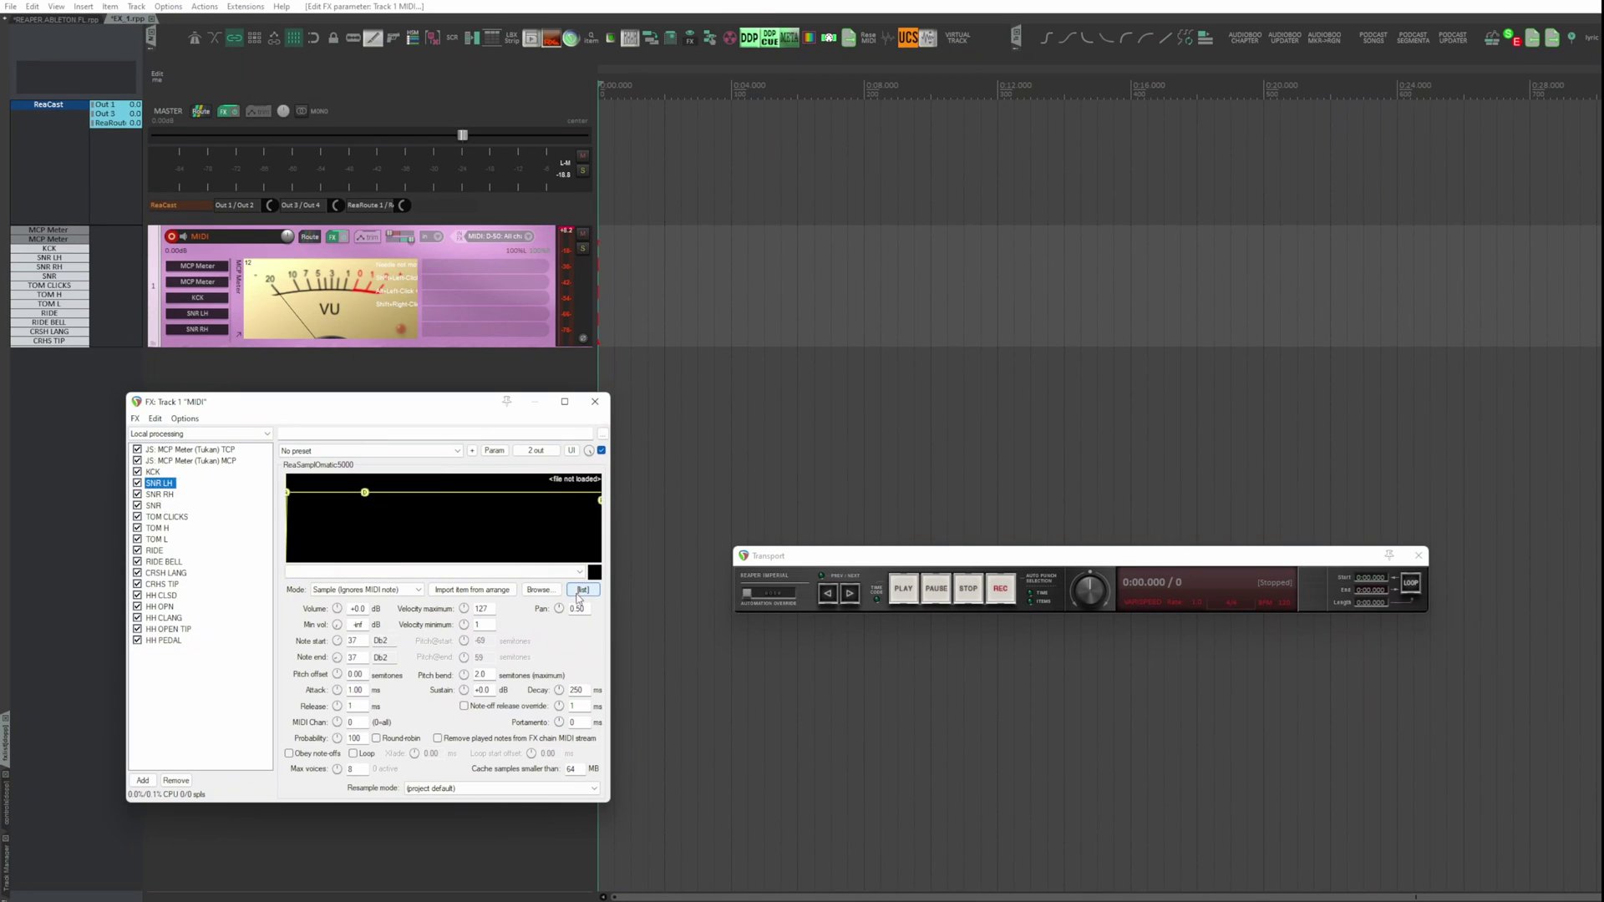
{"action": "left_click", "coordinate": [582, 590]}
{"action": "left_click", "coordinate": [465, 511]}
{"action": "left_click", "coordinate": [503, 677], "text": "shift"}
{"action": "left_click", "coordinate": [867, 820]}
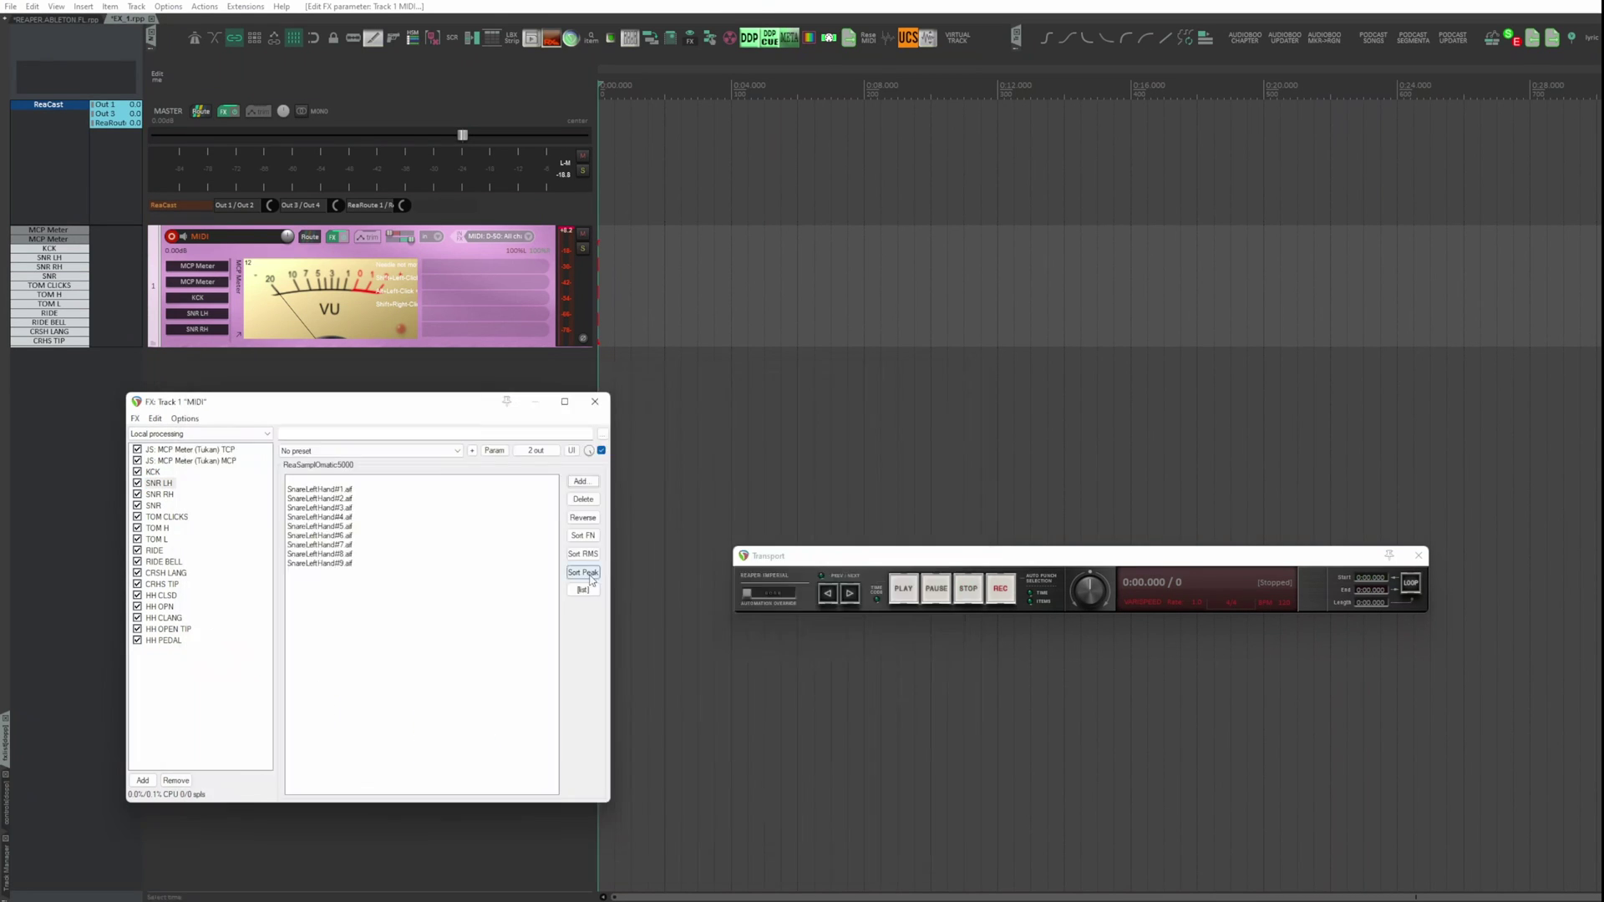
- Load the SnareRightHand sample files into the SNR RH sampler
{"action": "key", "text": "Down"}
{"action": "left_click", "coordinate": [582, 481]}
{"action": "left_click", "coordinate": [460, 632]}
{"action": "scroll", "coordinate": [518, 632], "scroll_direction": "down", "scroll_amount": 3}
{"action": "left_click", "coordinate": [459, 665], "text": "shift"}
{"action": "left_click", "coordinate": [867, 820]}
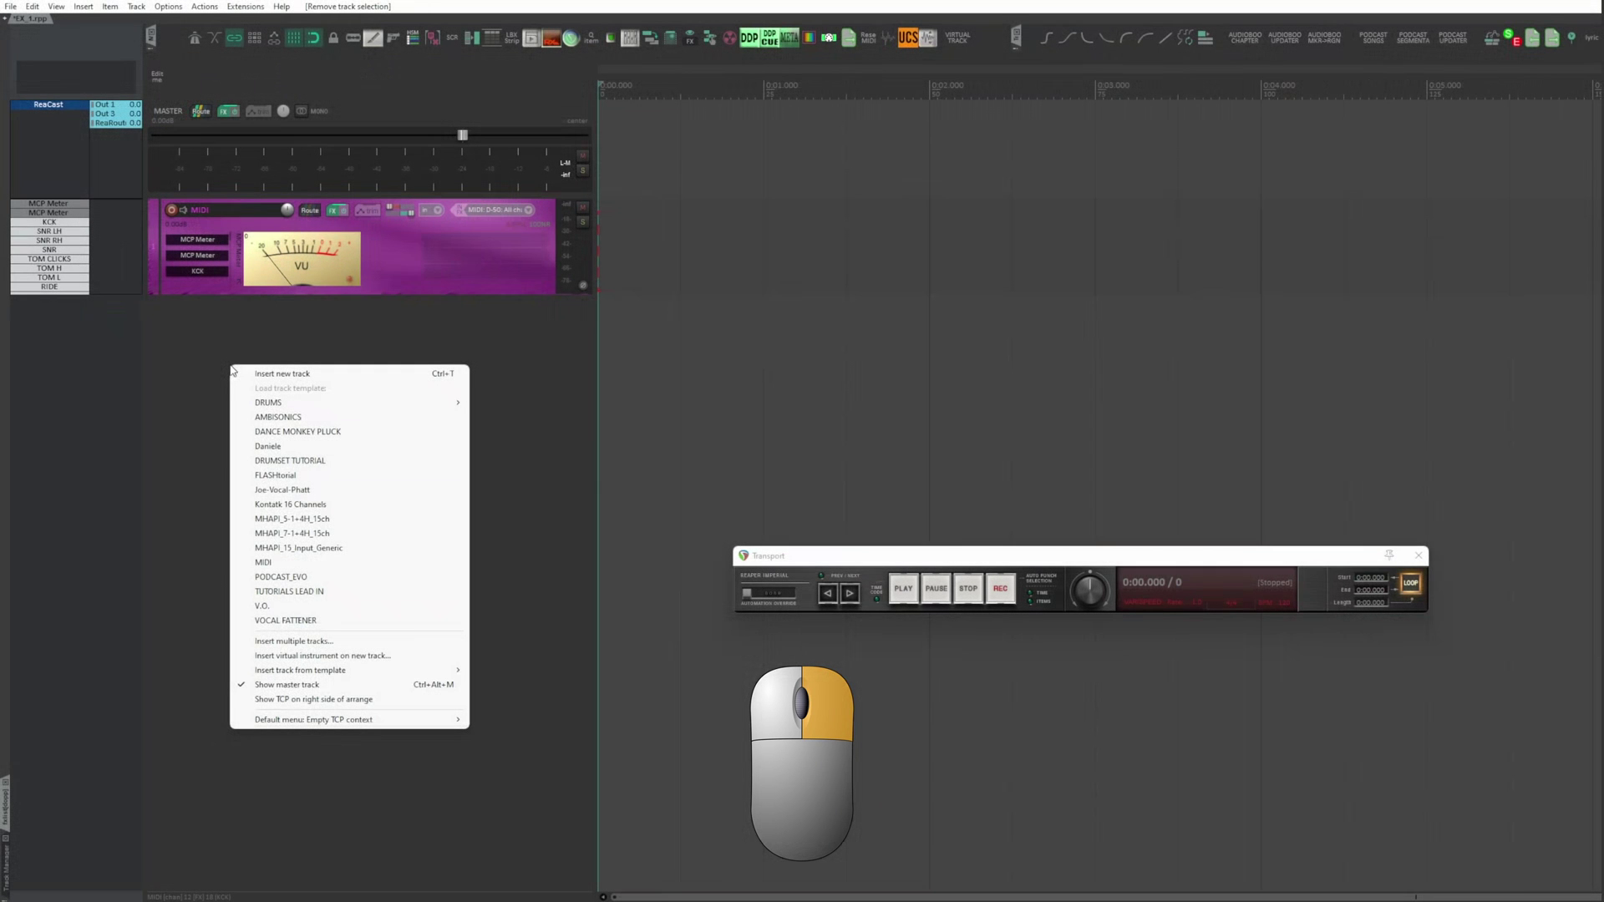
- Insert seven new tracks named AAAA below the MIDI track
{"action": "left_click", "coordinate": [313, 642]}
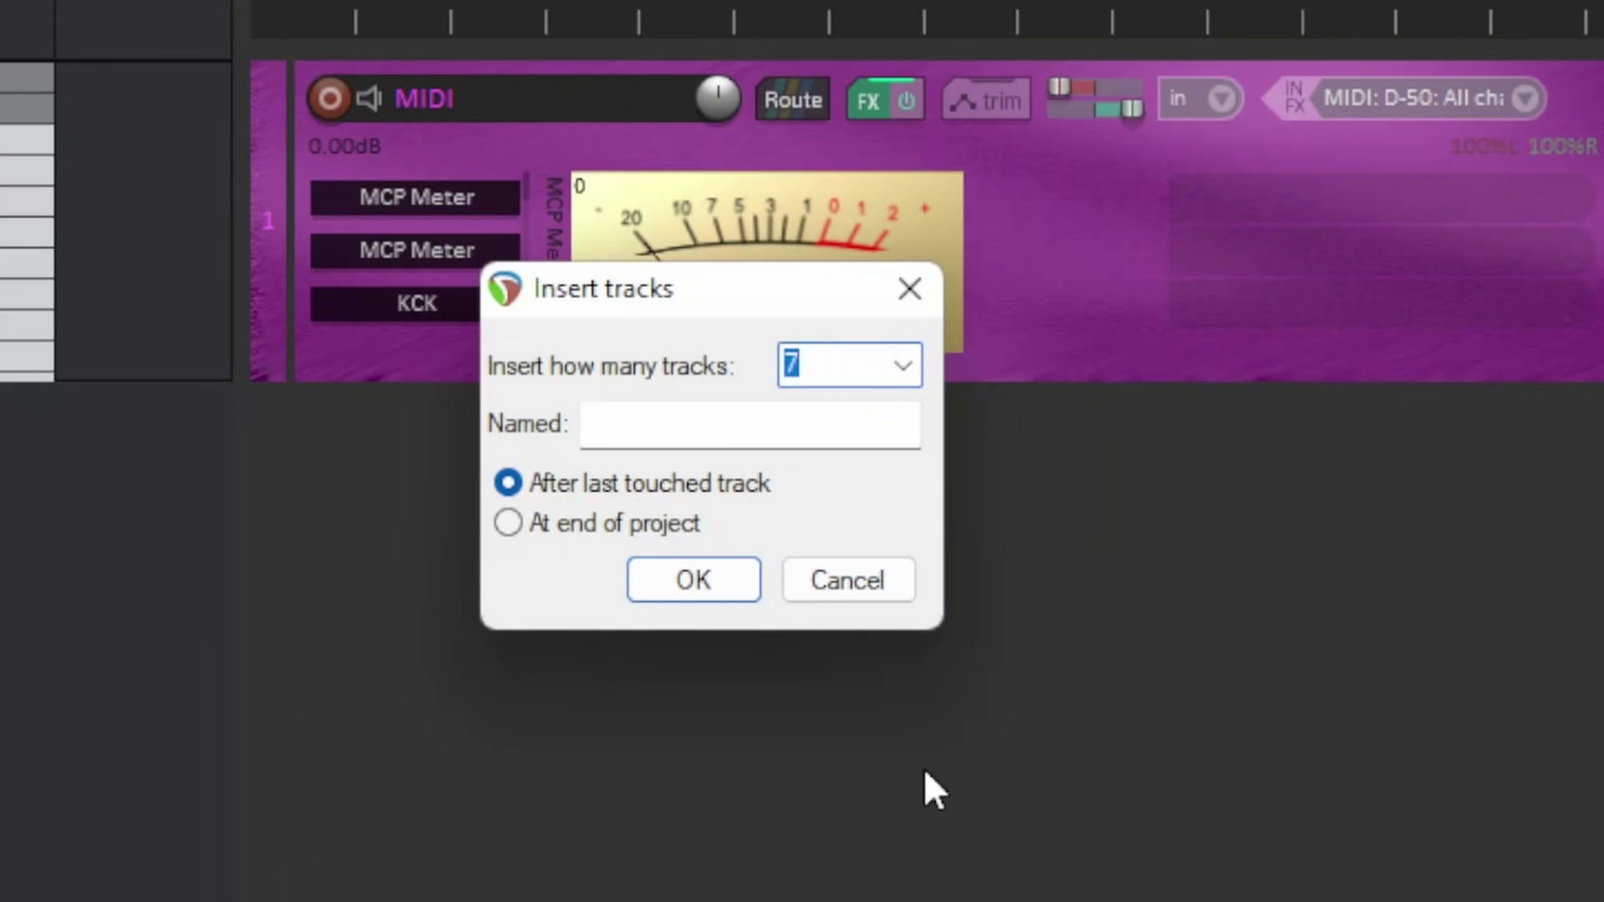
{"action": "left_click", "coordinate": [909, 362]}
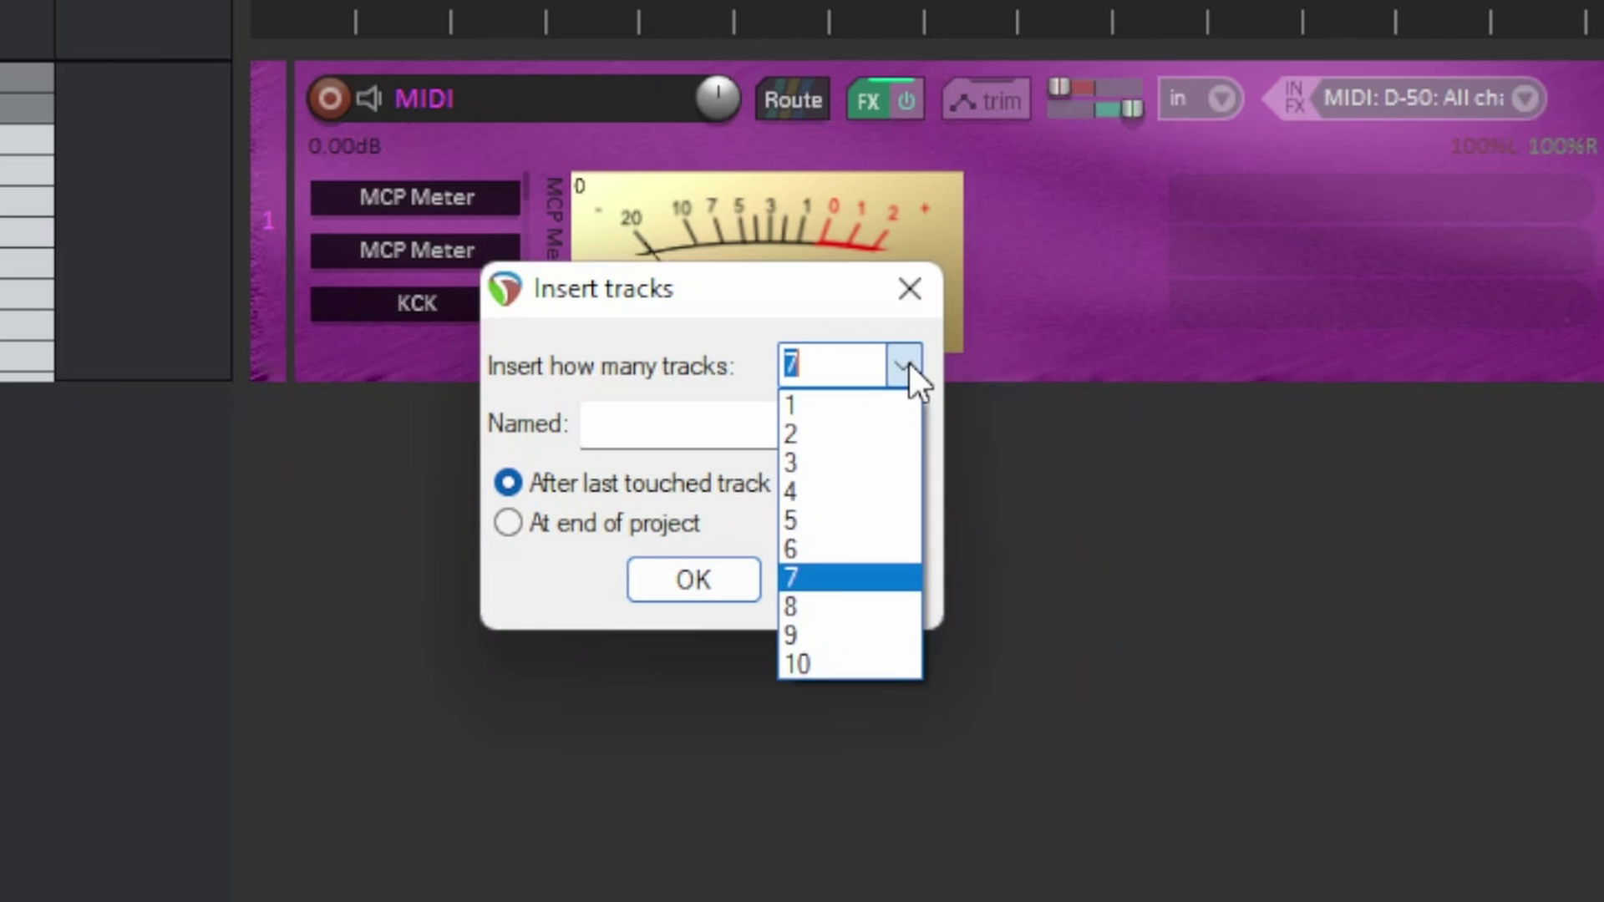
{"action": "left_click", "coordinate": [854, 664]}
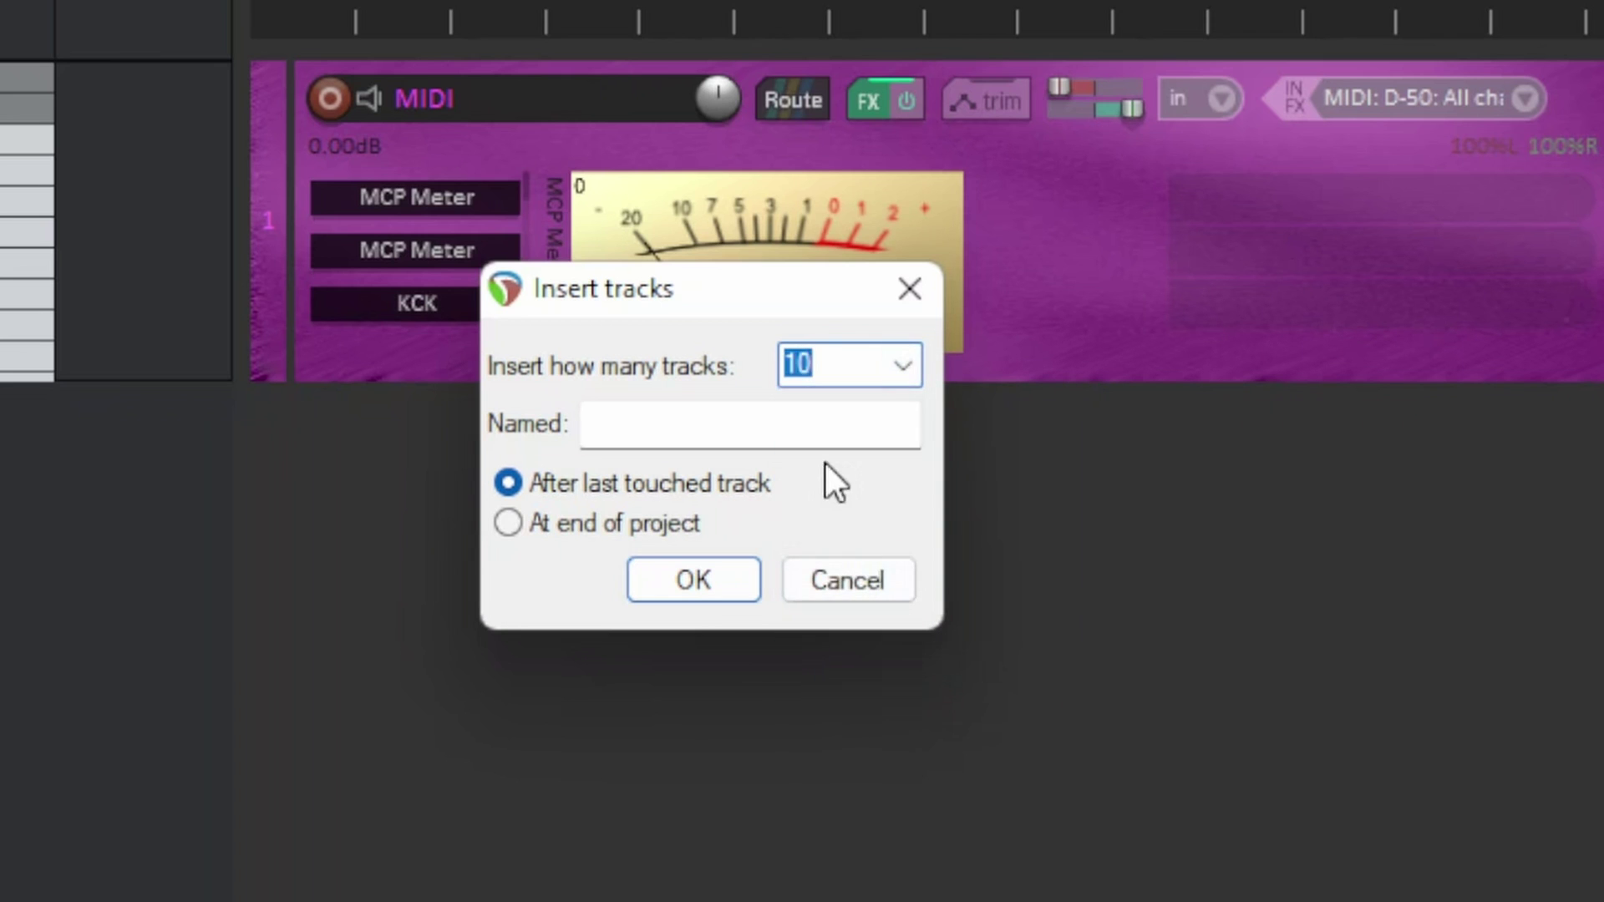
{"action": "type", "text": "20"}
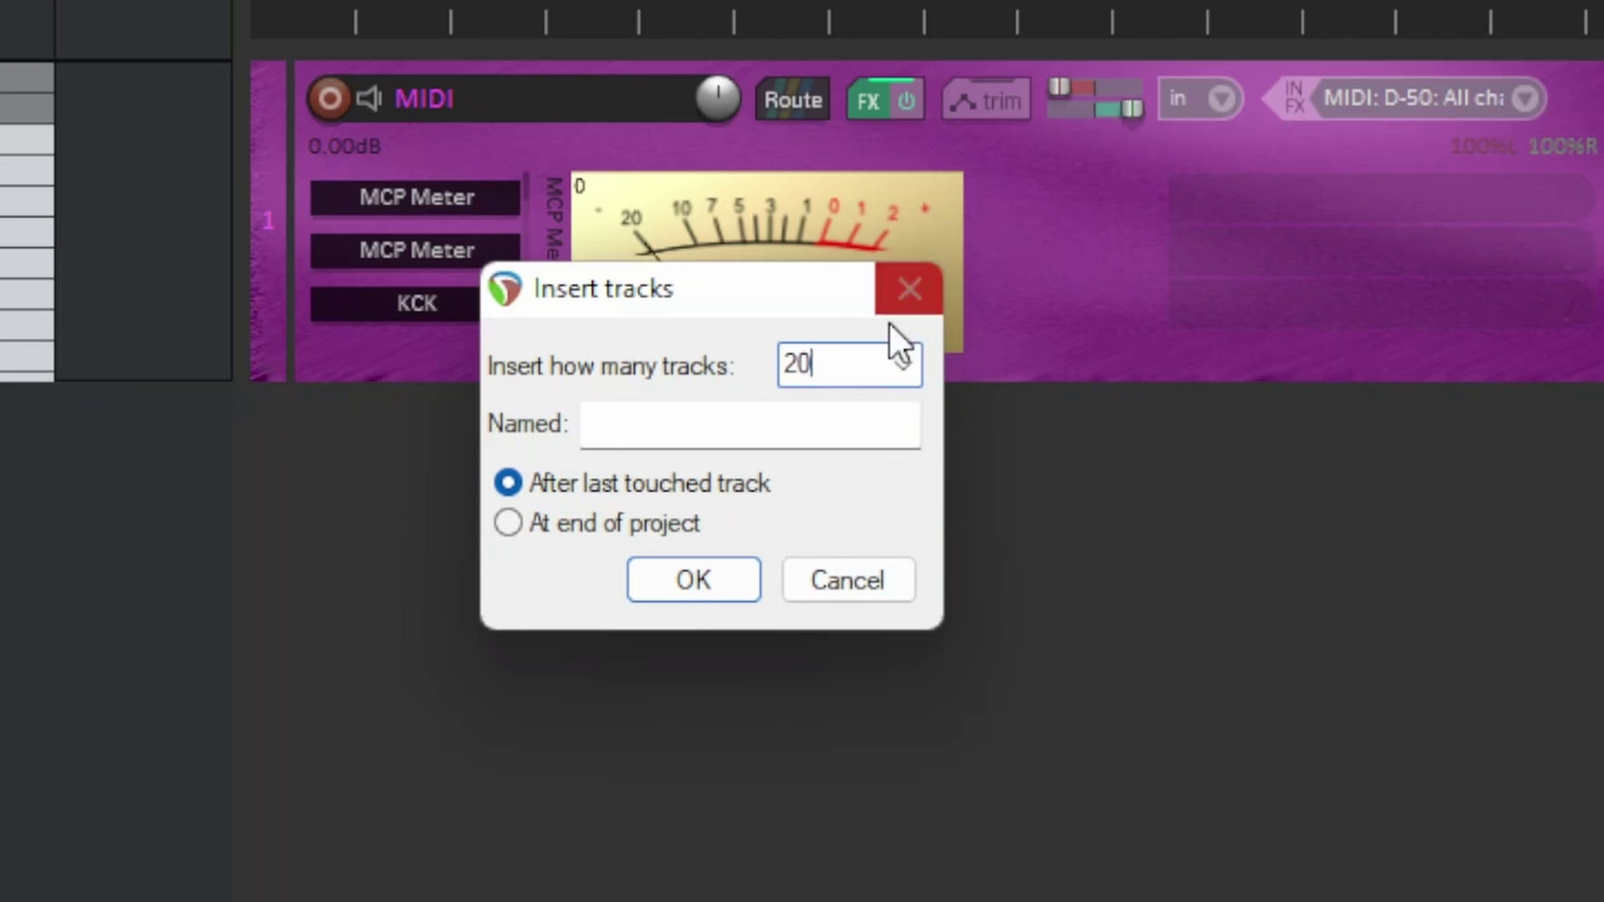
{"action": "left_click", "coordinate": [903, 361]}
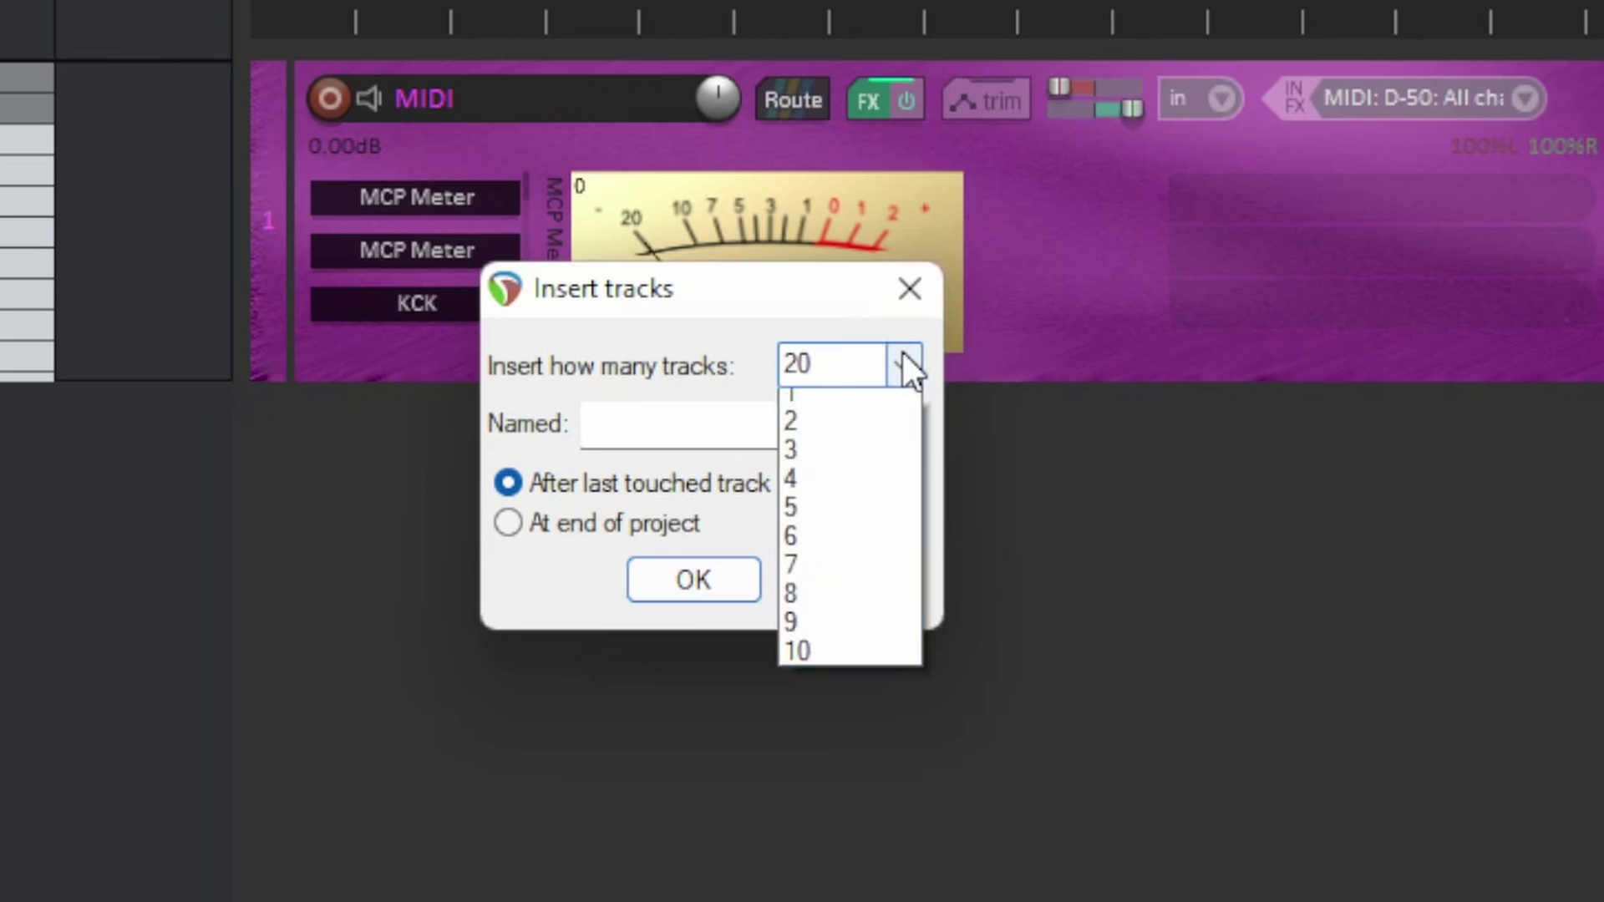
{"action": "left_click", "coordinate": [827, 568]}
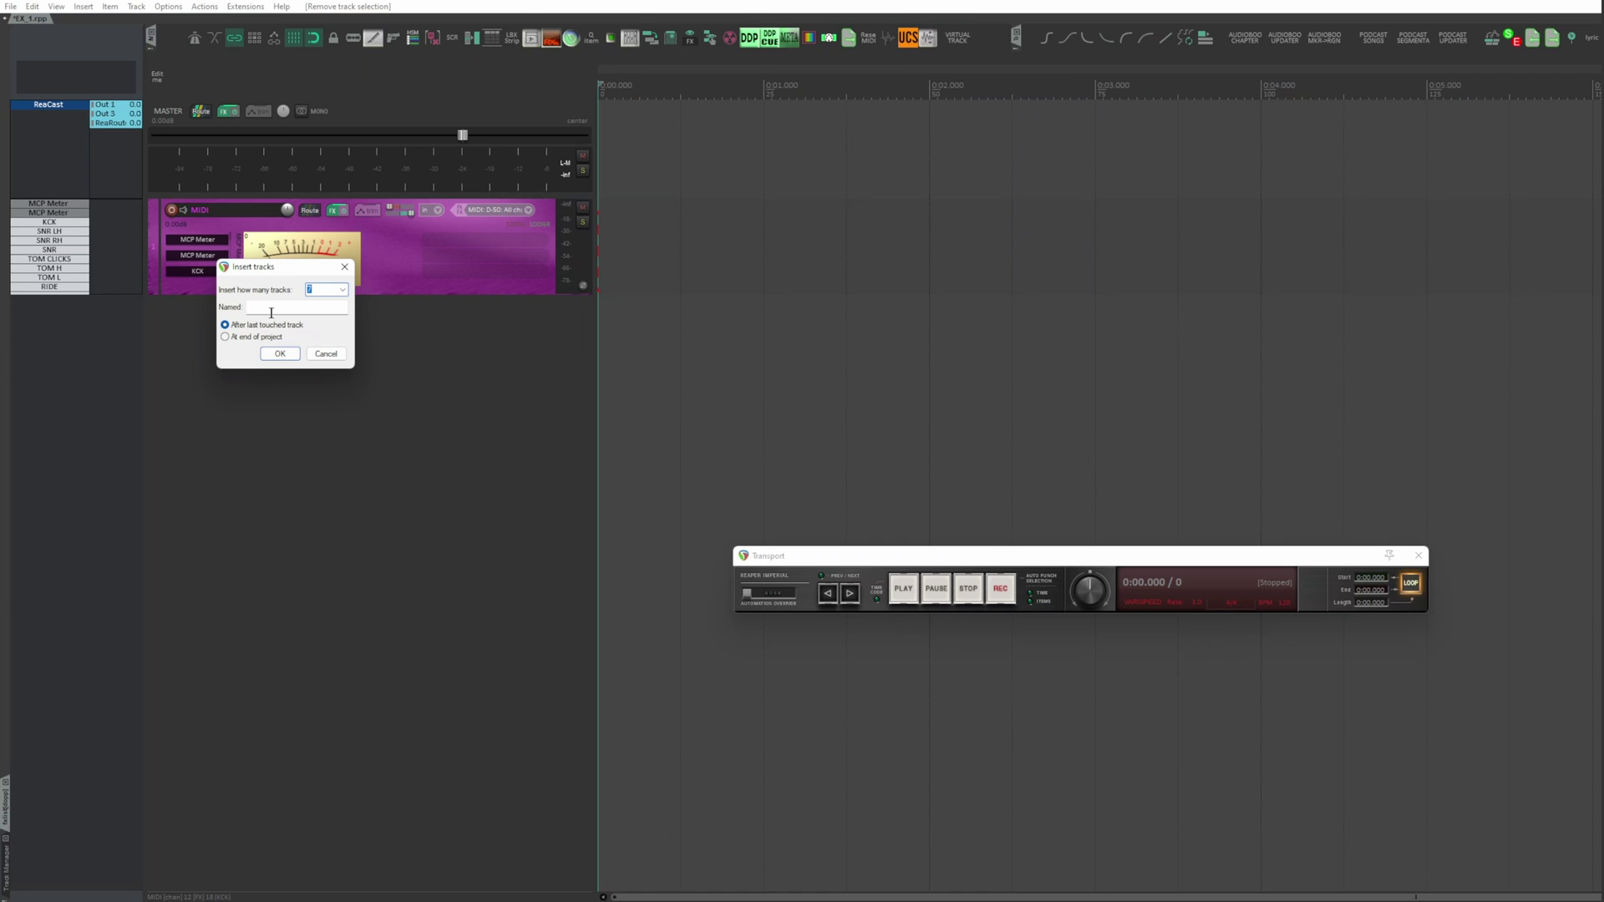
{"action": "left_click", "coordinate": [268, 308]}
{"action": "type", "text": "AAAA"}
{"action": "left_click", "coordinate": [280, 353]}
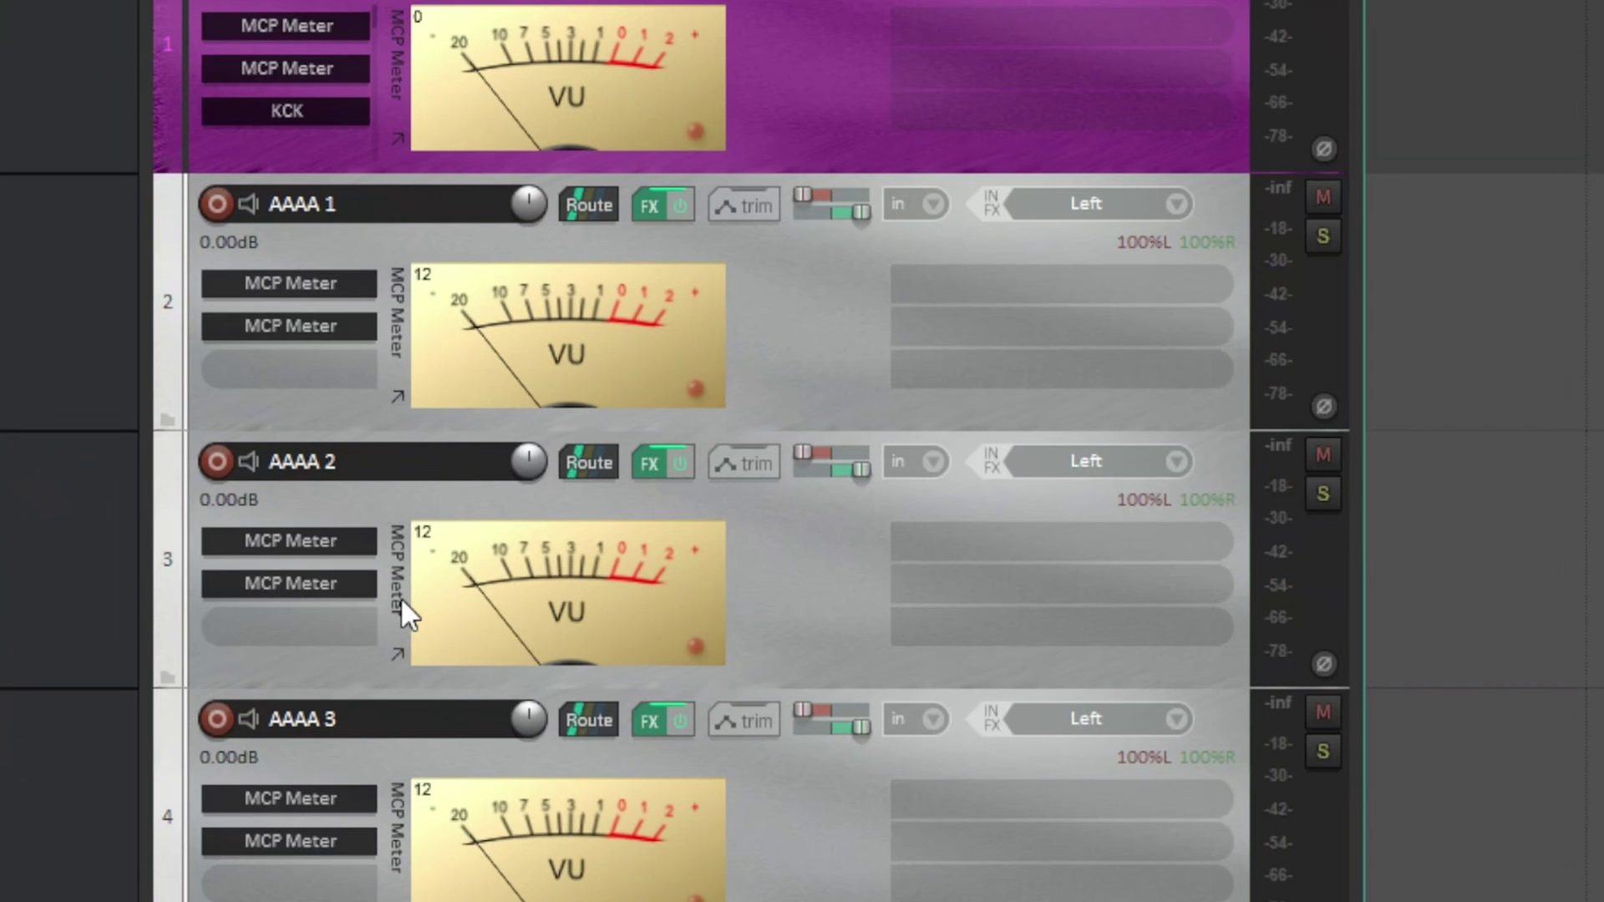
- Undo the AAAA tracks and reopen the Insert multiple tracks dialog
{"action": "key", "text": "ctrl+z"}
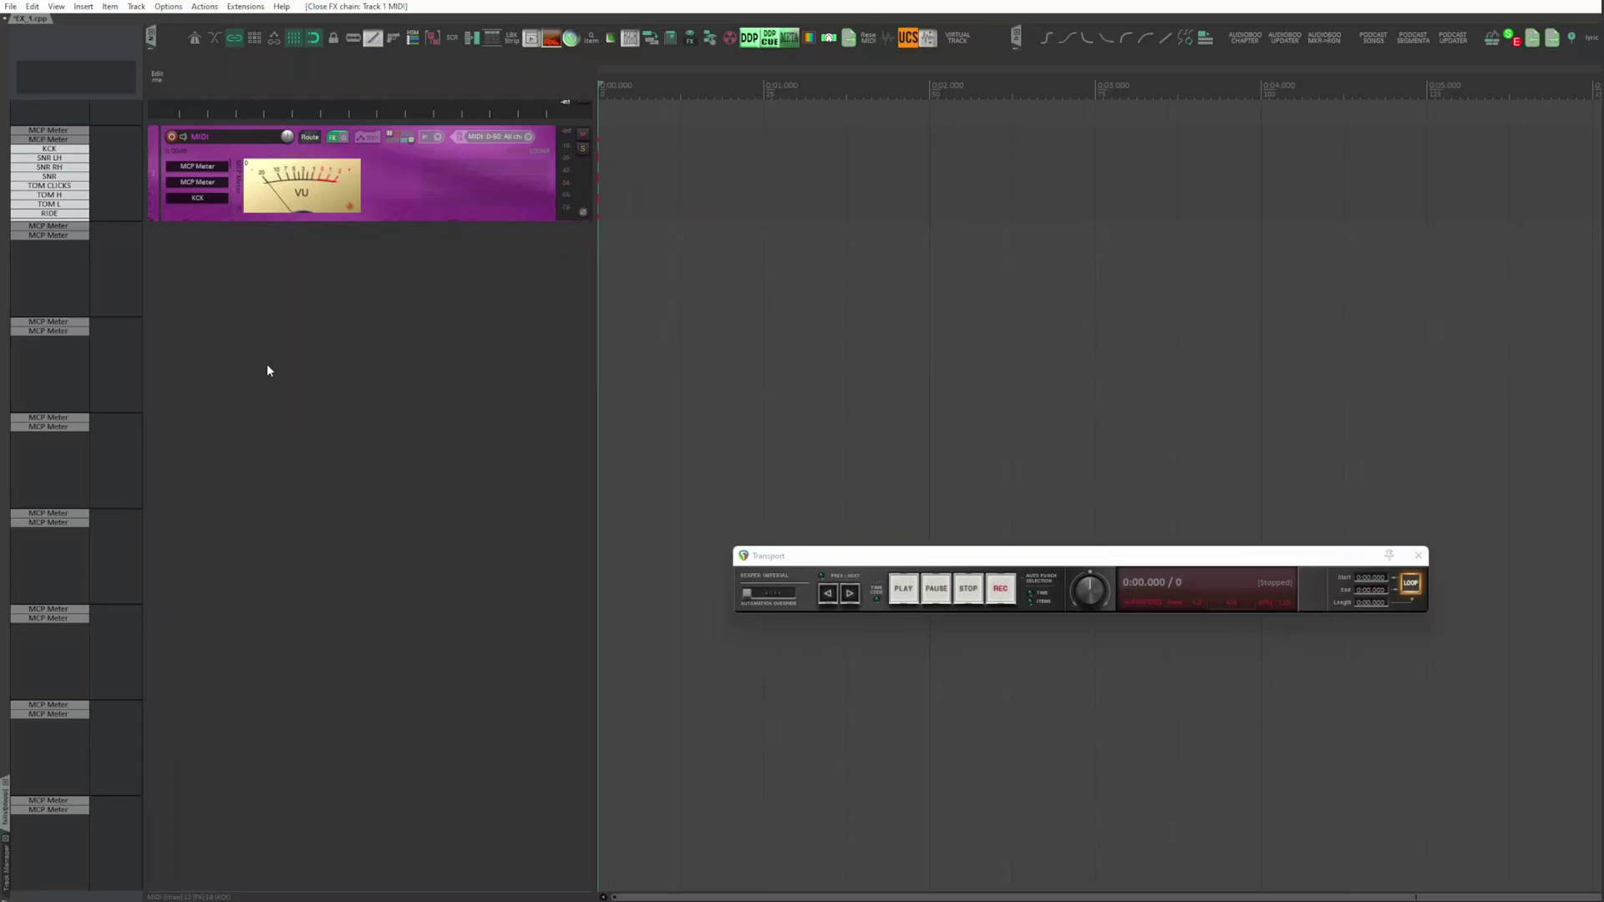
{"action": "right_click", "coordinate": [268, 365]}
{"action": "left_click", "coordinate": [385, 644]}
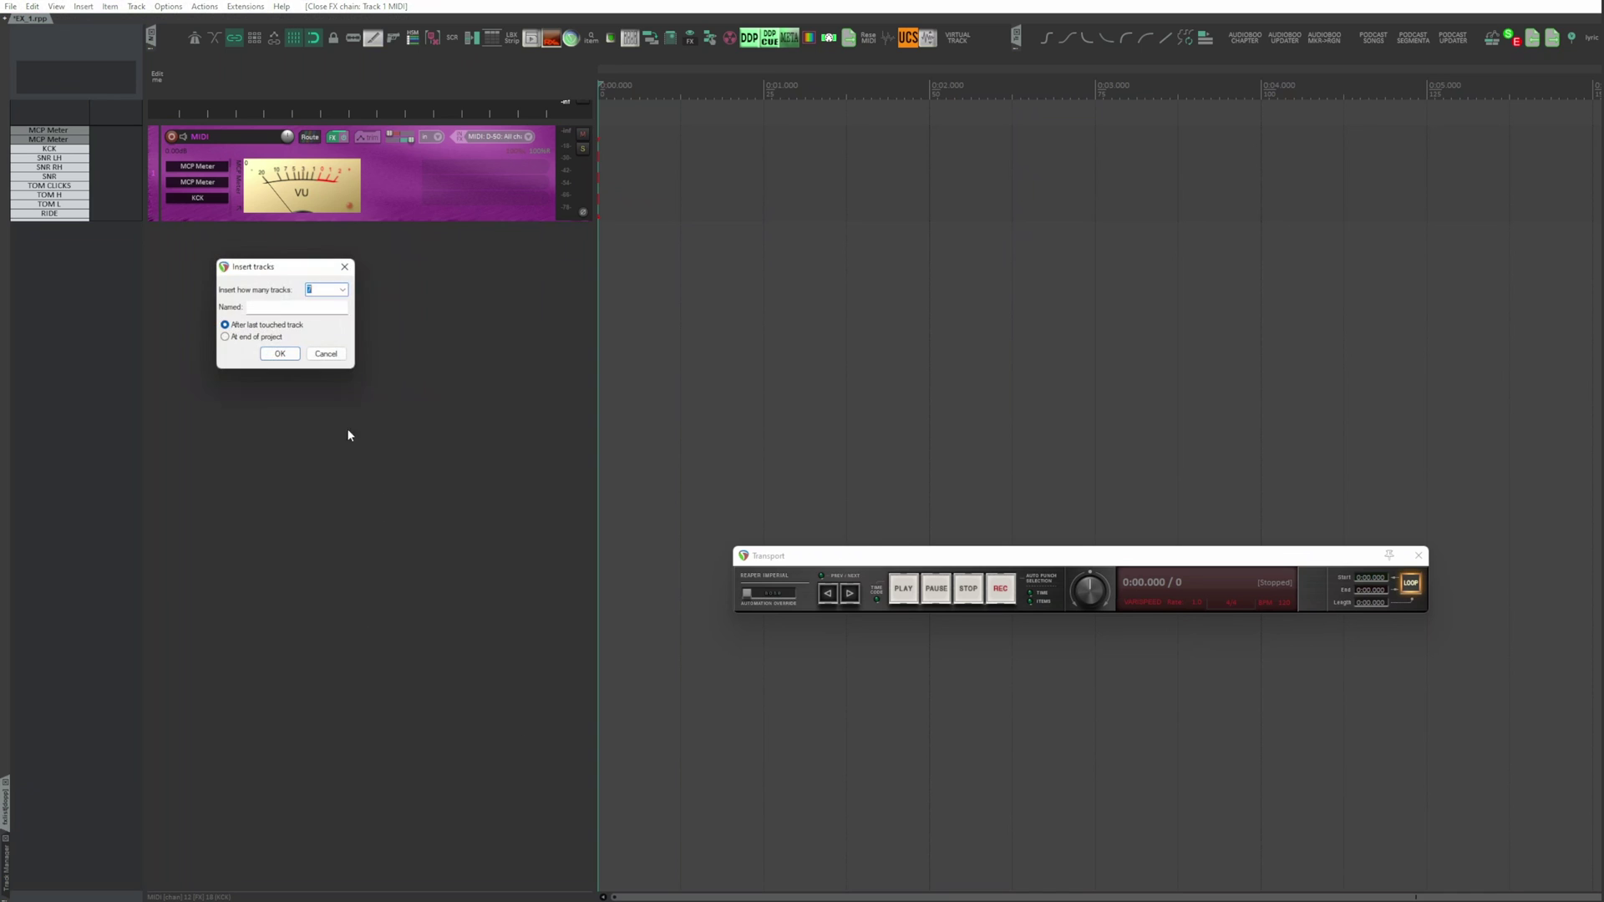
- Add seven unnamed tracks below the MIDI track and select track 8
{"action": "left_click", "coordinate": [280, 354]}
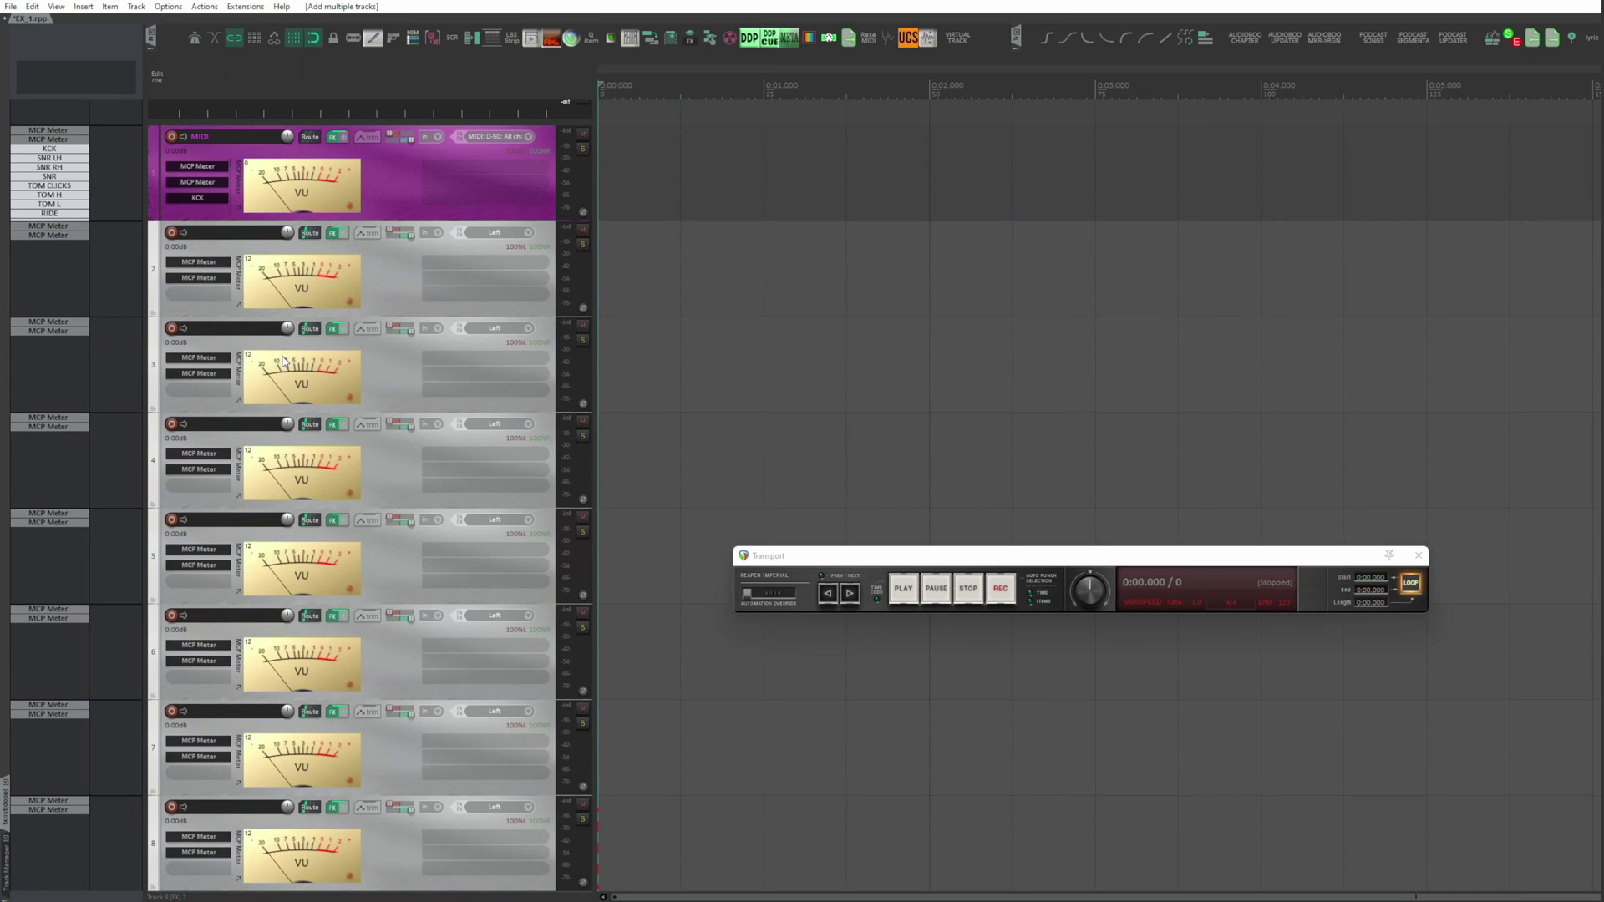
{"action": "scroll", "coordinate": [361, 534], "scroll_direction": "down", "scroll_amount": 1}
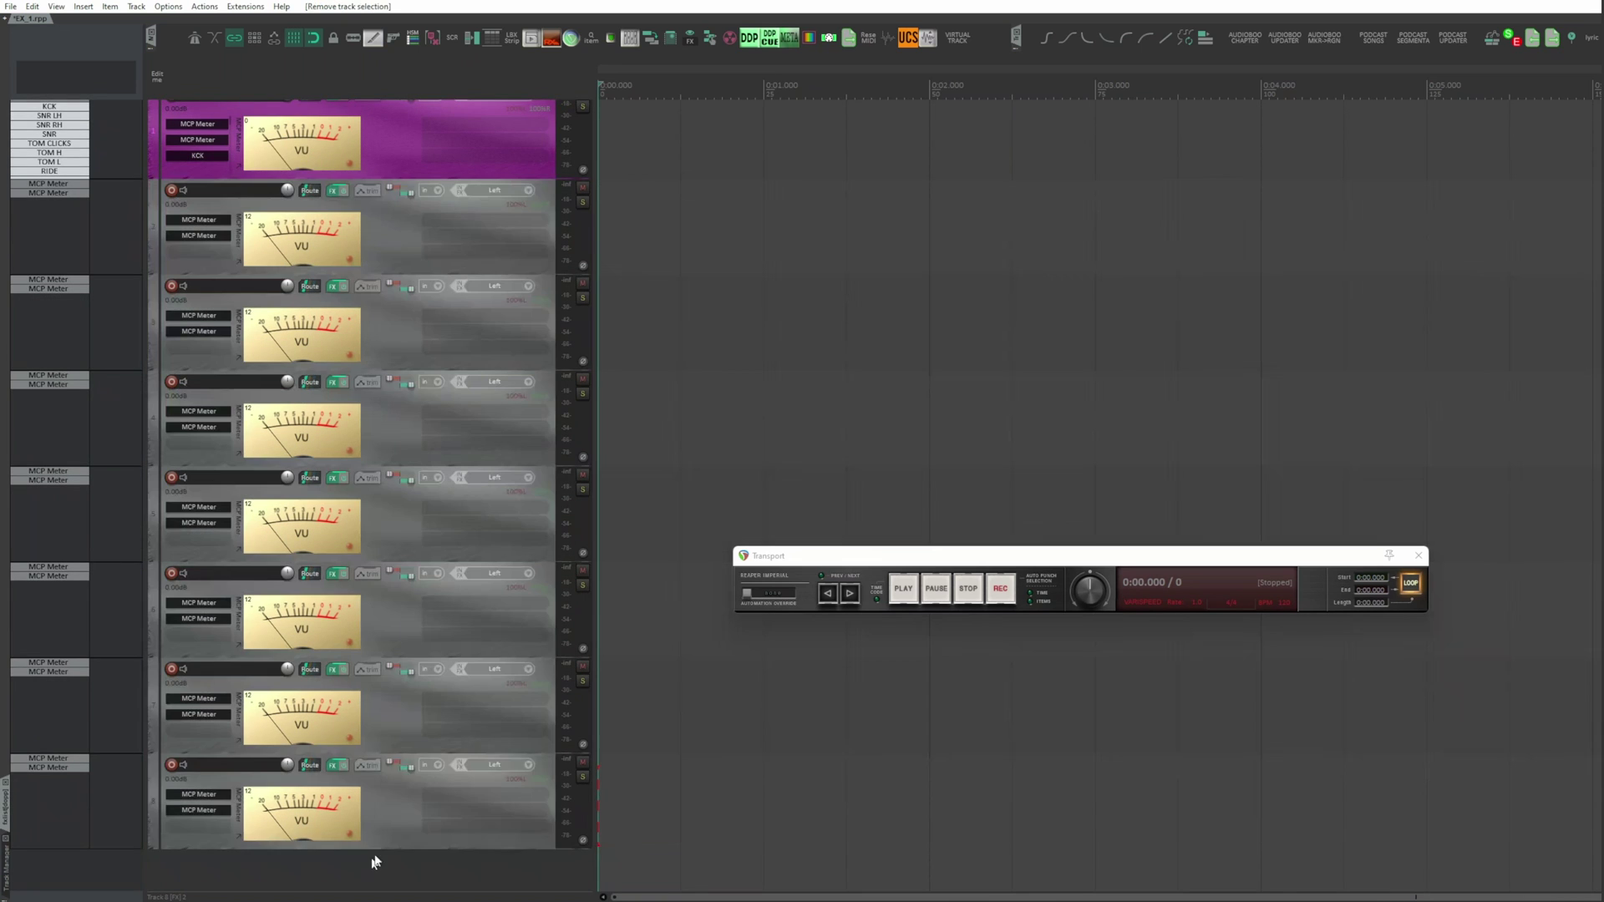
{"action": "left_click", "coordinate": [381, 828]}
{"action": "scroll", "coordinate": [383, 833], "scroll_direction": "up", "scroll_amount": 3}
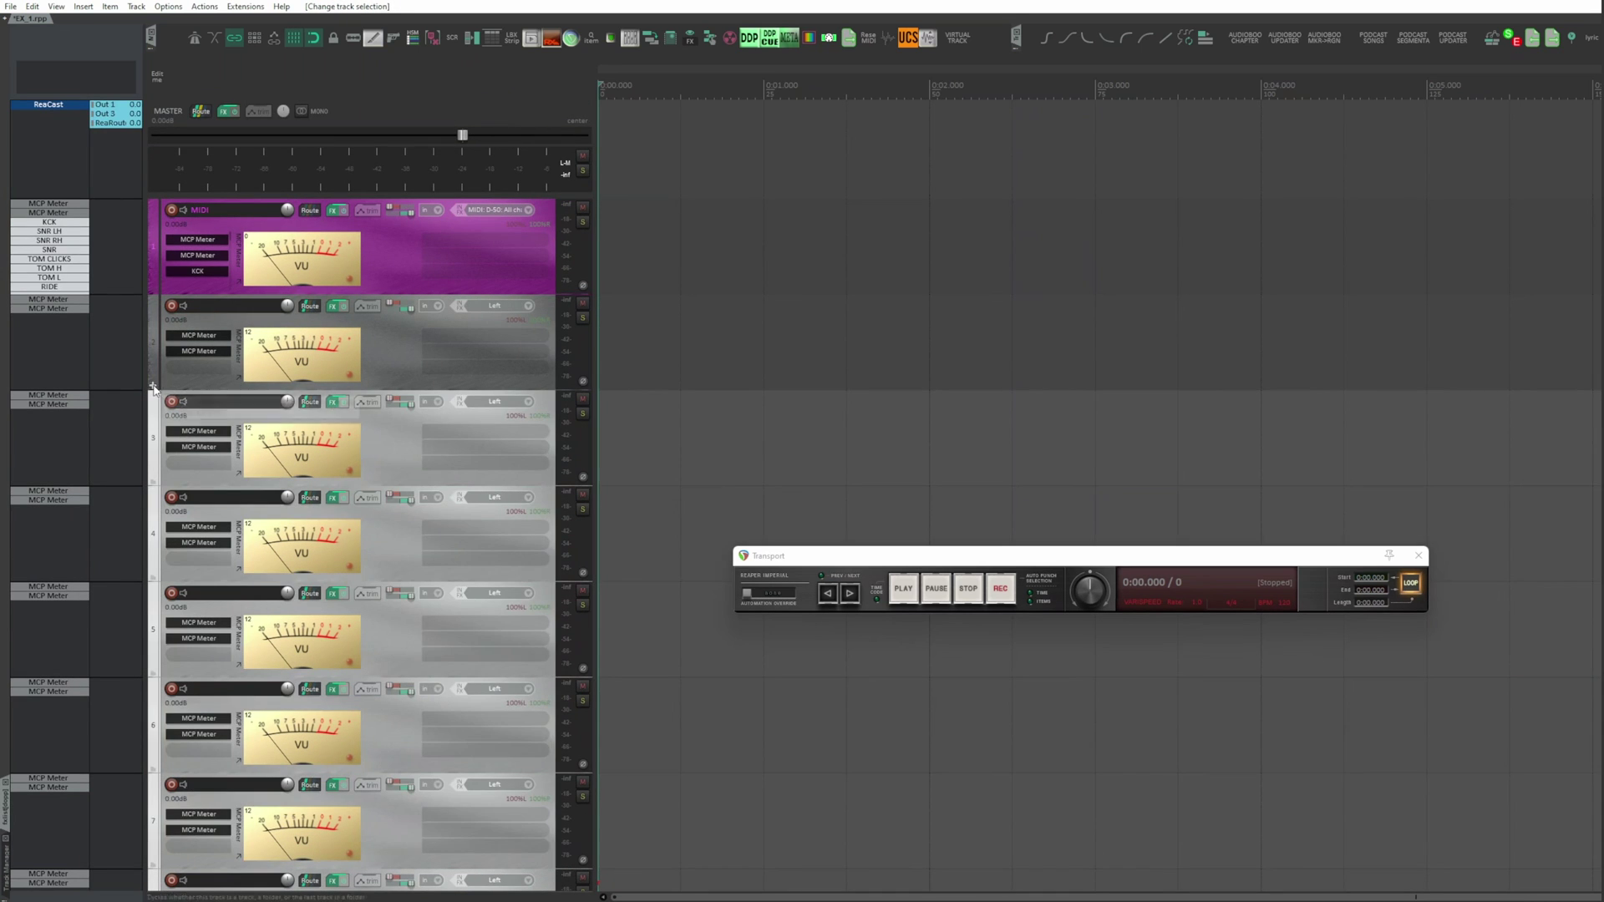
- Make track 2 a folder over tracks 3–8, compact its children, then expand them fully
{"action": "left_click", "coordinate": [154, 387]}
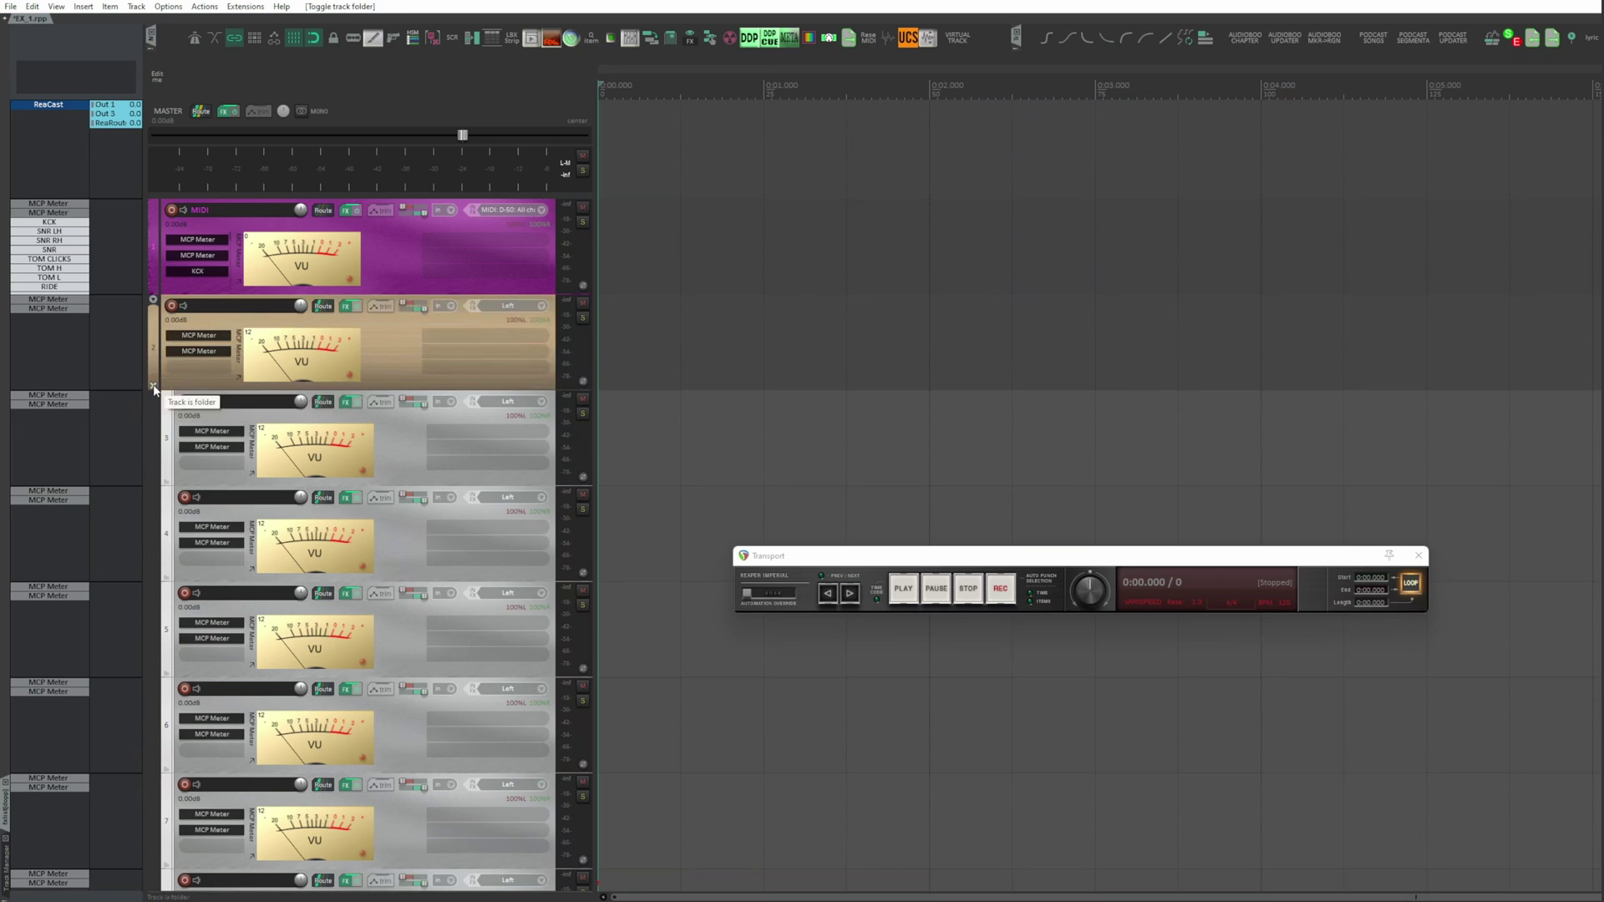
{"action": "left_click", "coordinate": [377, 354]}
{"action": "left_click", "coordinate": [153, 301]}
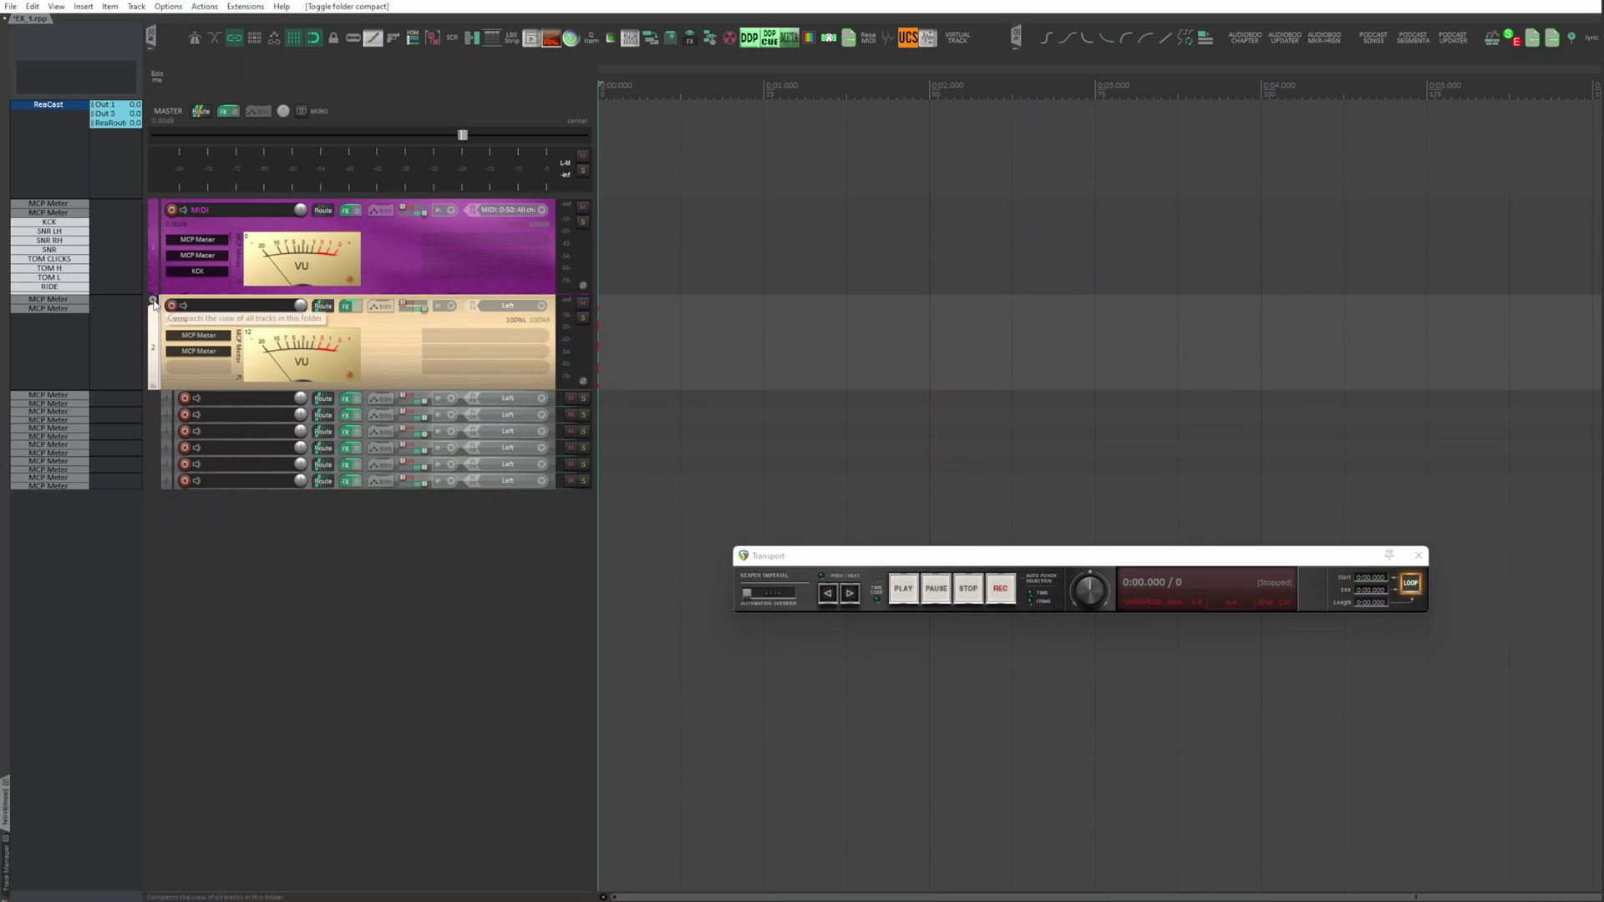
{"action": "left_click", "coordinate": [153, 302]}
{"action": "left_click", "coordinate": [154, 302]}
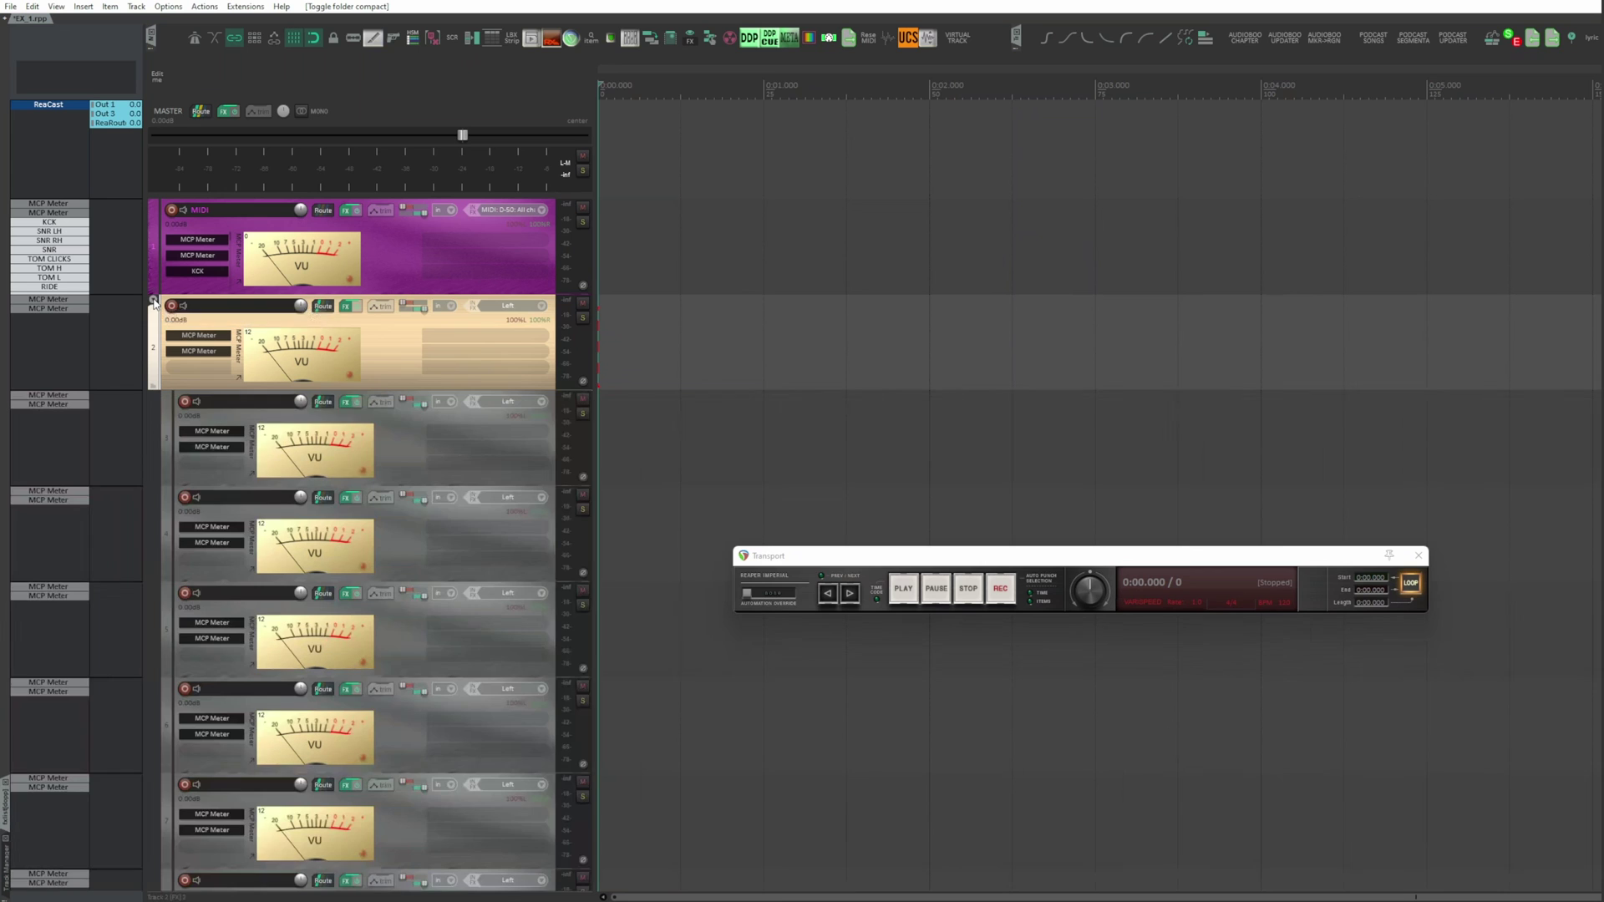
- Name tracks 3–5 KCK, SNR and TOM, and make the MIDI track taller
{"action": "left_click", "coordinate": [226, 406]}
{"action": "double_click", "coordinate": [225, 402]}
{"action": "type", "text": "KCK"}
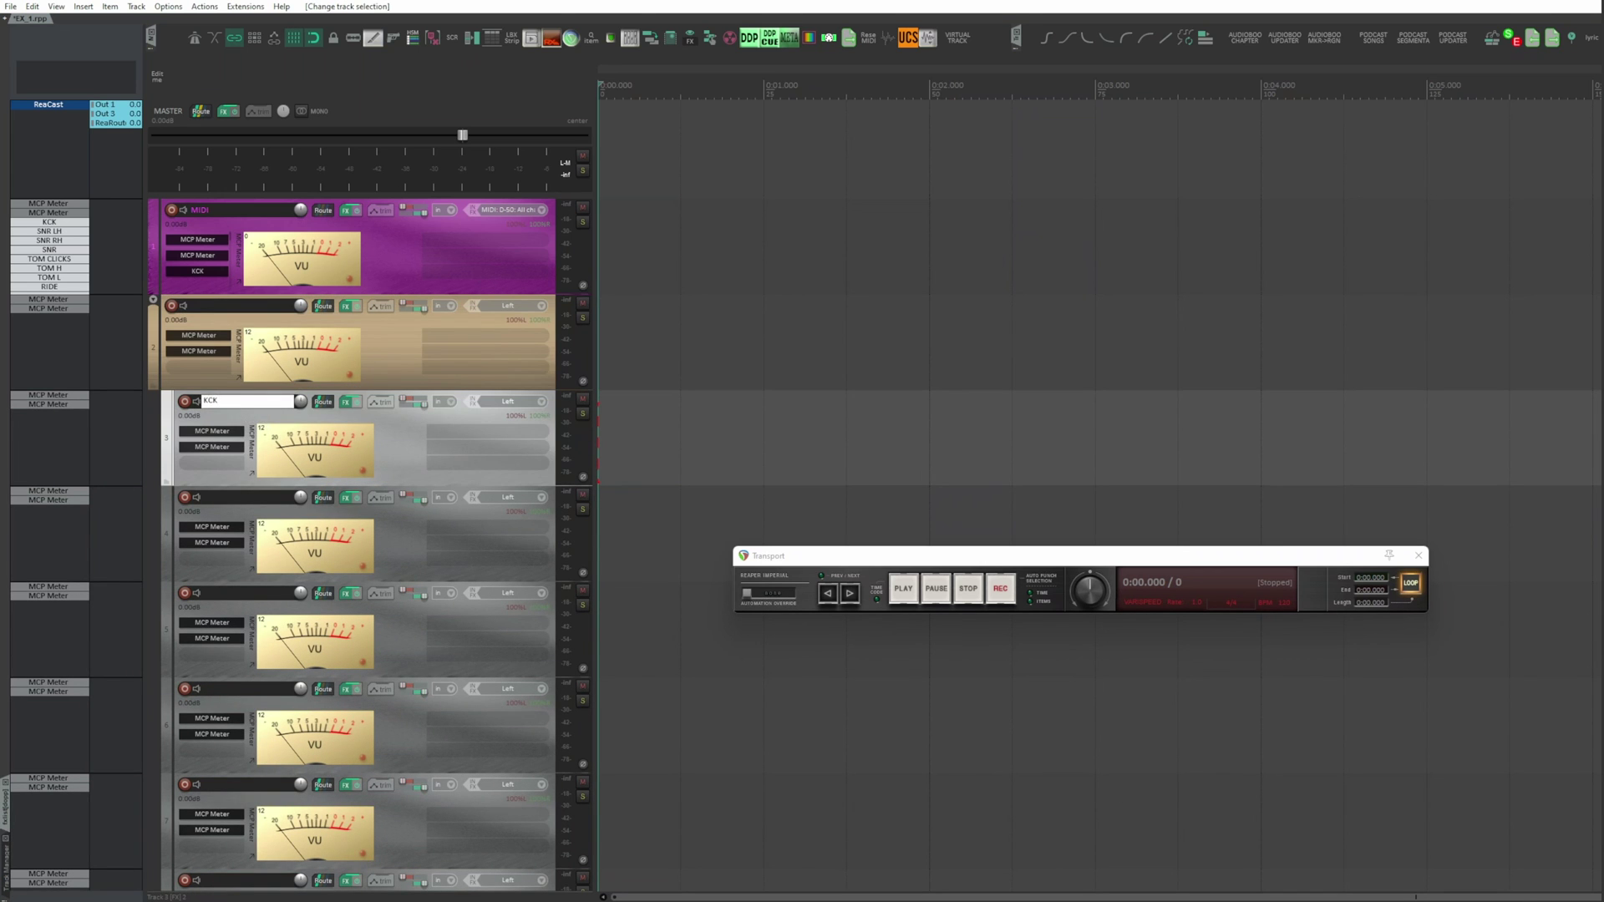
{"action": "double_click", "coordinate": [225, 496]}
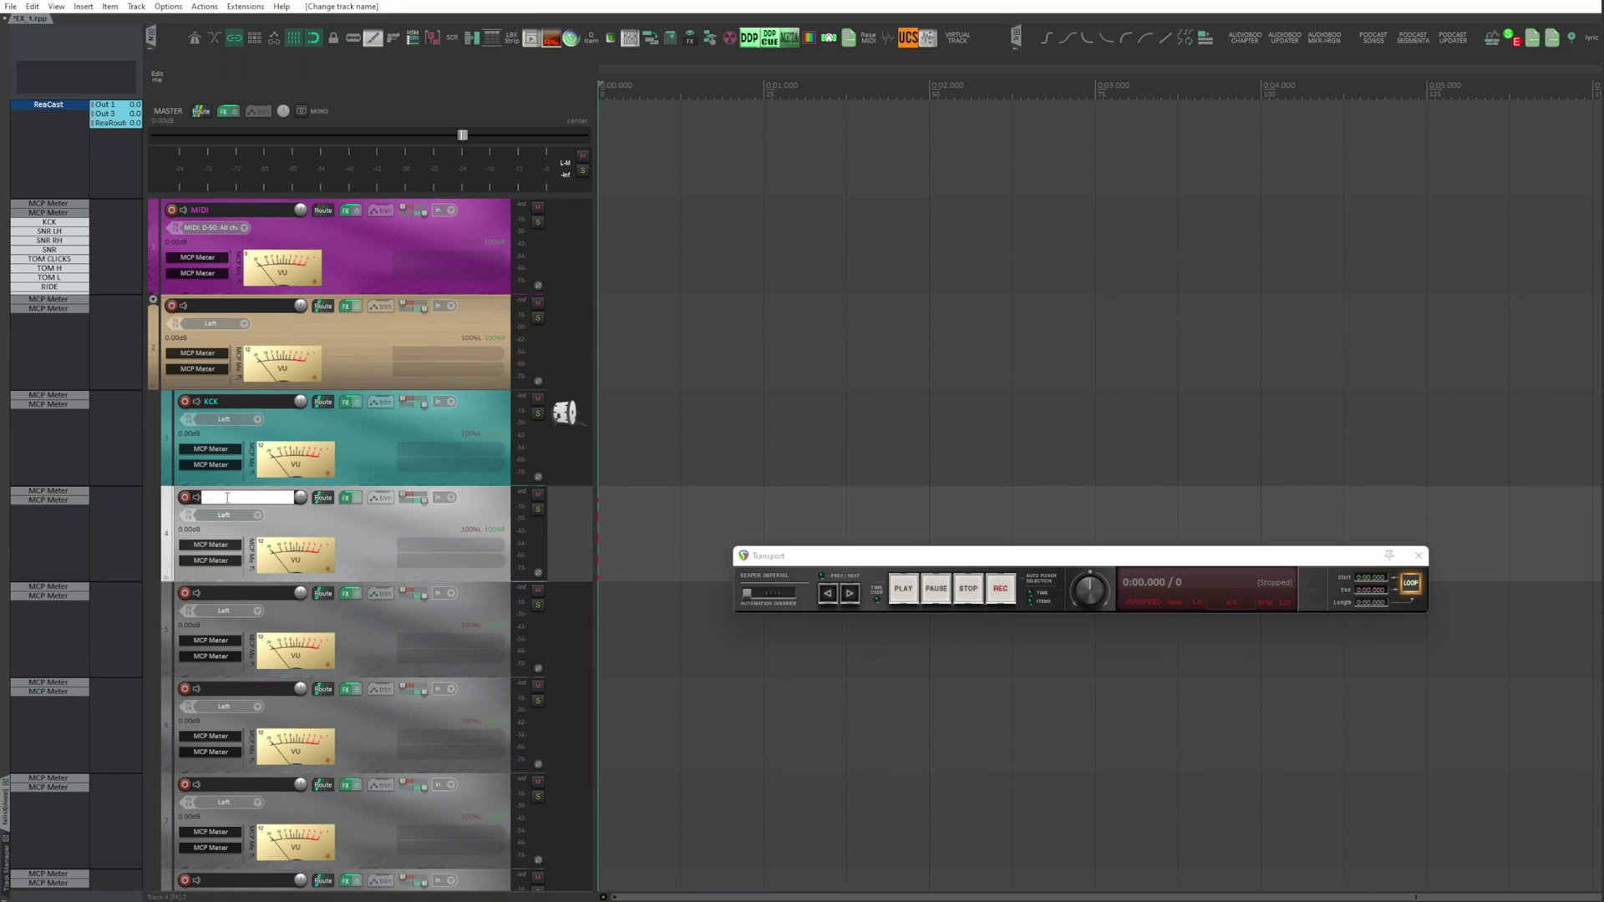
{"action": "type", "text": "SNR"}
{"action": "key", "text": "Return"}
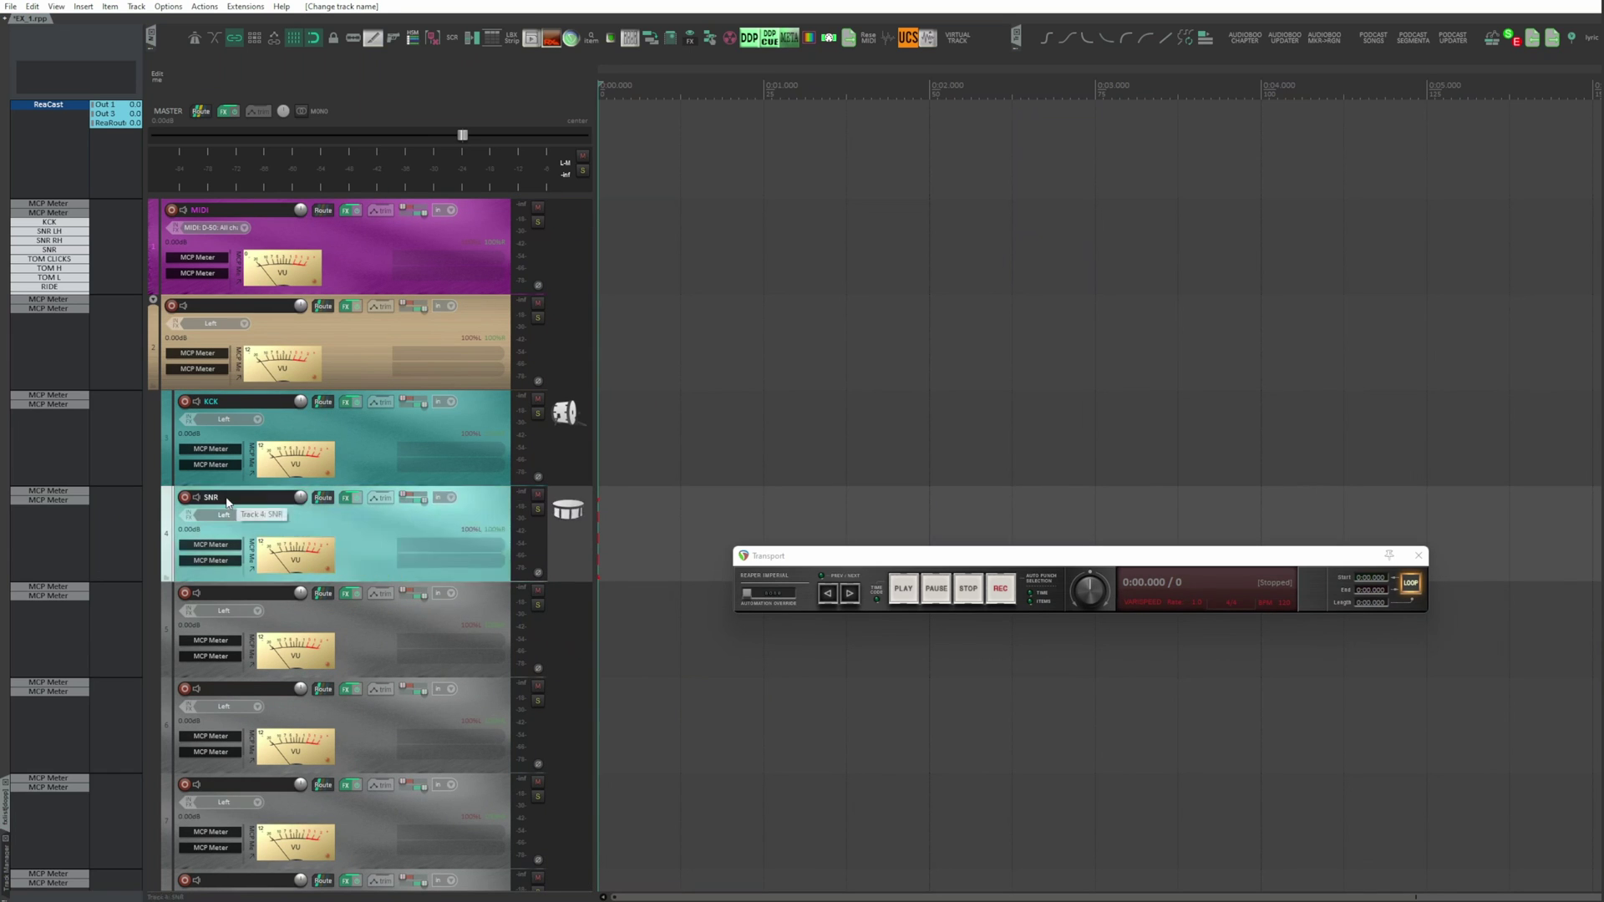
{"action": "double_click", "coordinate": [231, 595]}
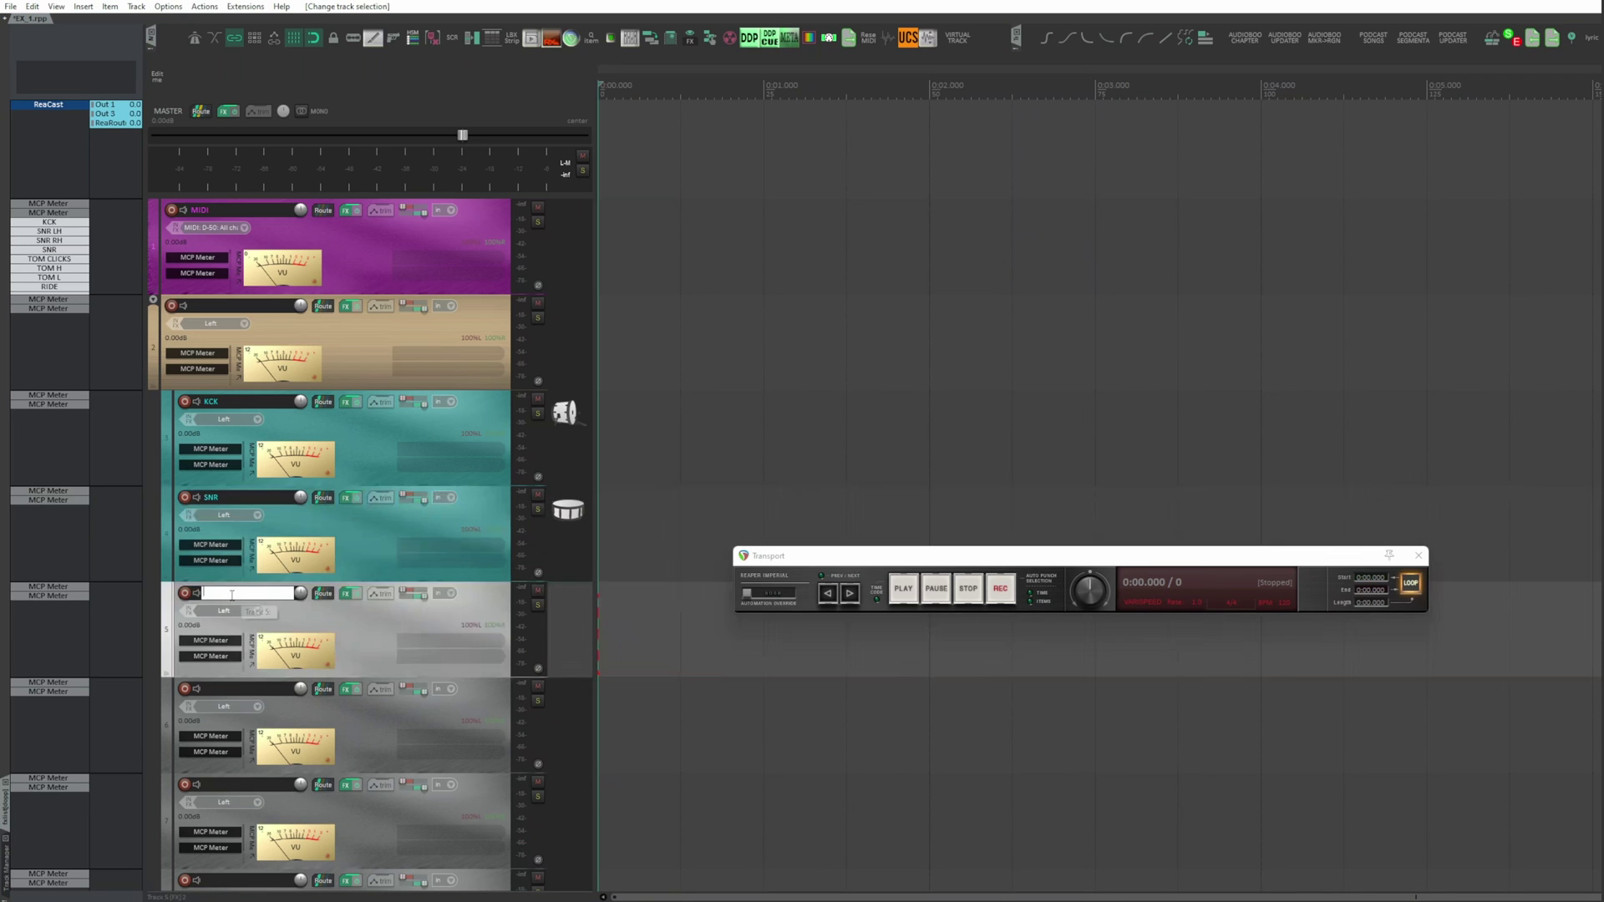
{"action": "type", "text": "TOMS"}
{"action": "scroll", "coordinate": [231, 599], "scroll_direction": "down", "scroll_amount": 1}
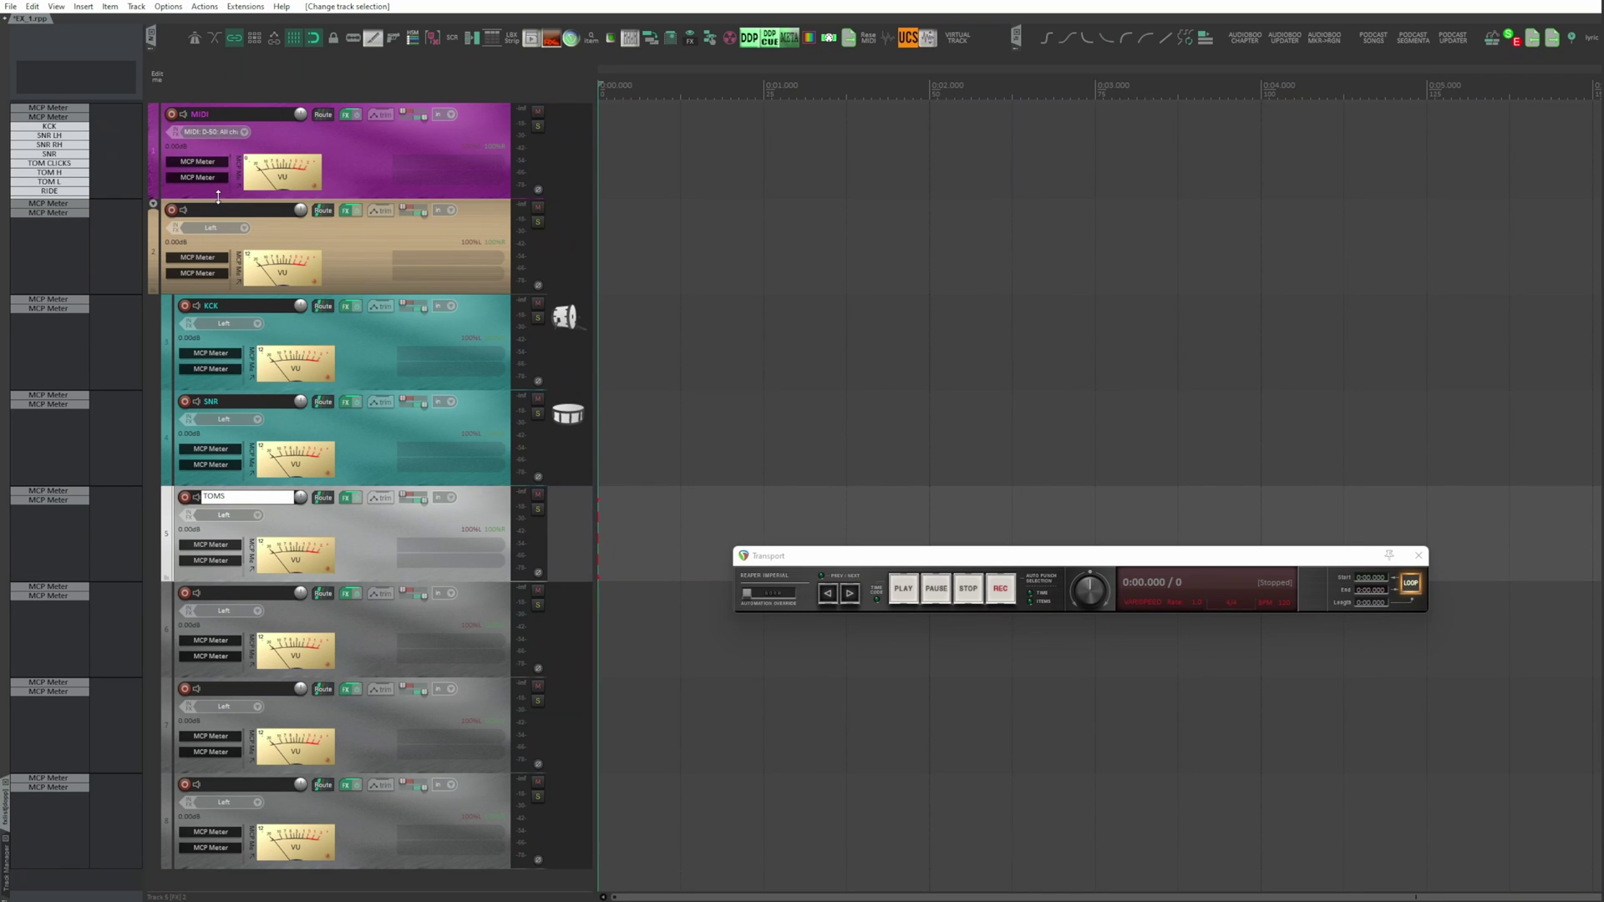
{"action": "left_click_drag", "start_coordinate": [218, 197], "coordinate": [211, 299]}
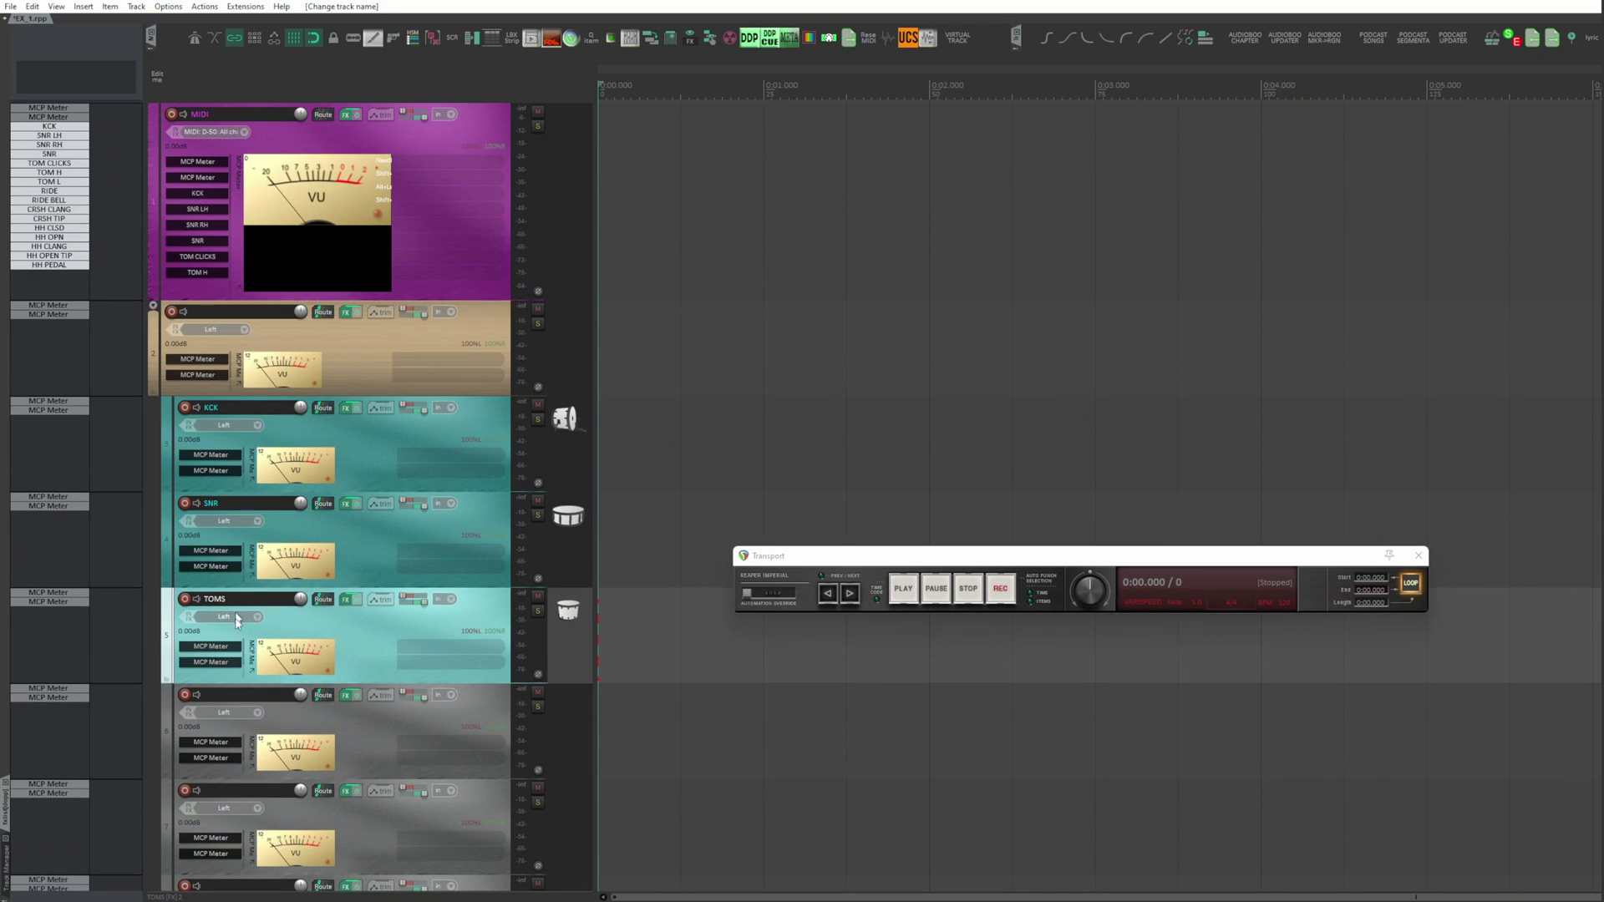
- Name tracks 6–8 RD, CRSH and HH
{"action": "double_click", "coordinate": [233, 693]}
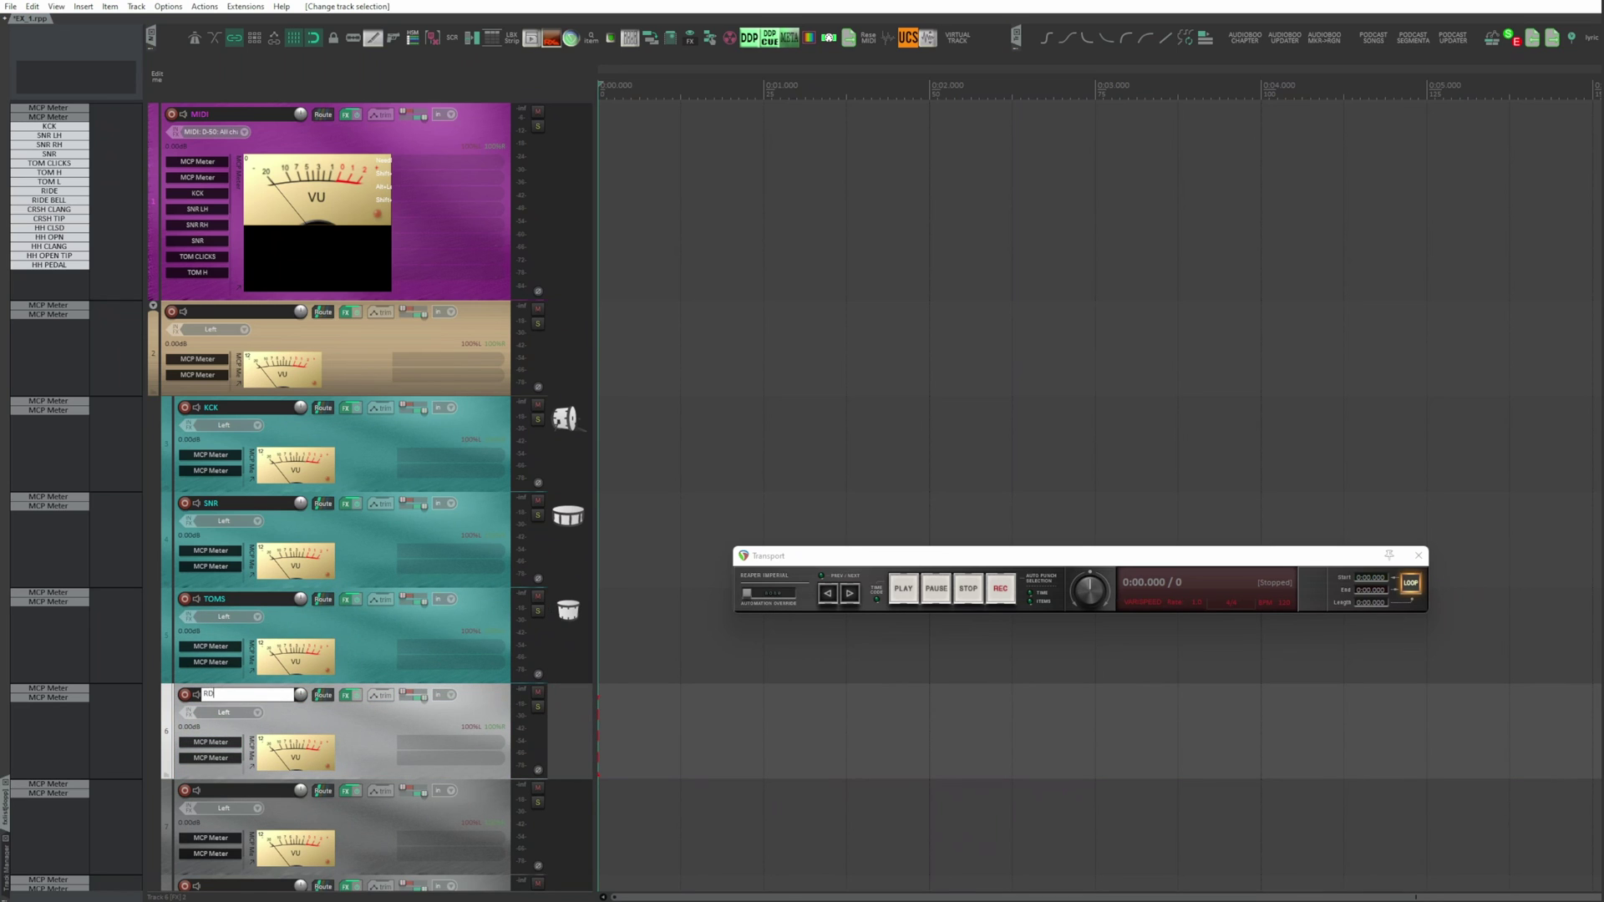
{"action": "type", "text": "RD"}
{"action": "left_click", "coordinate": [223, 791]}
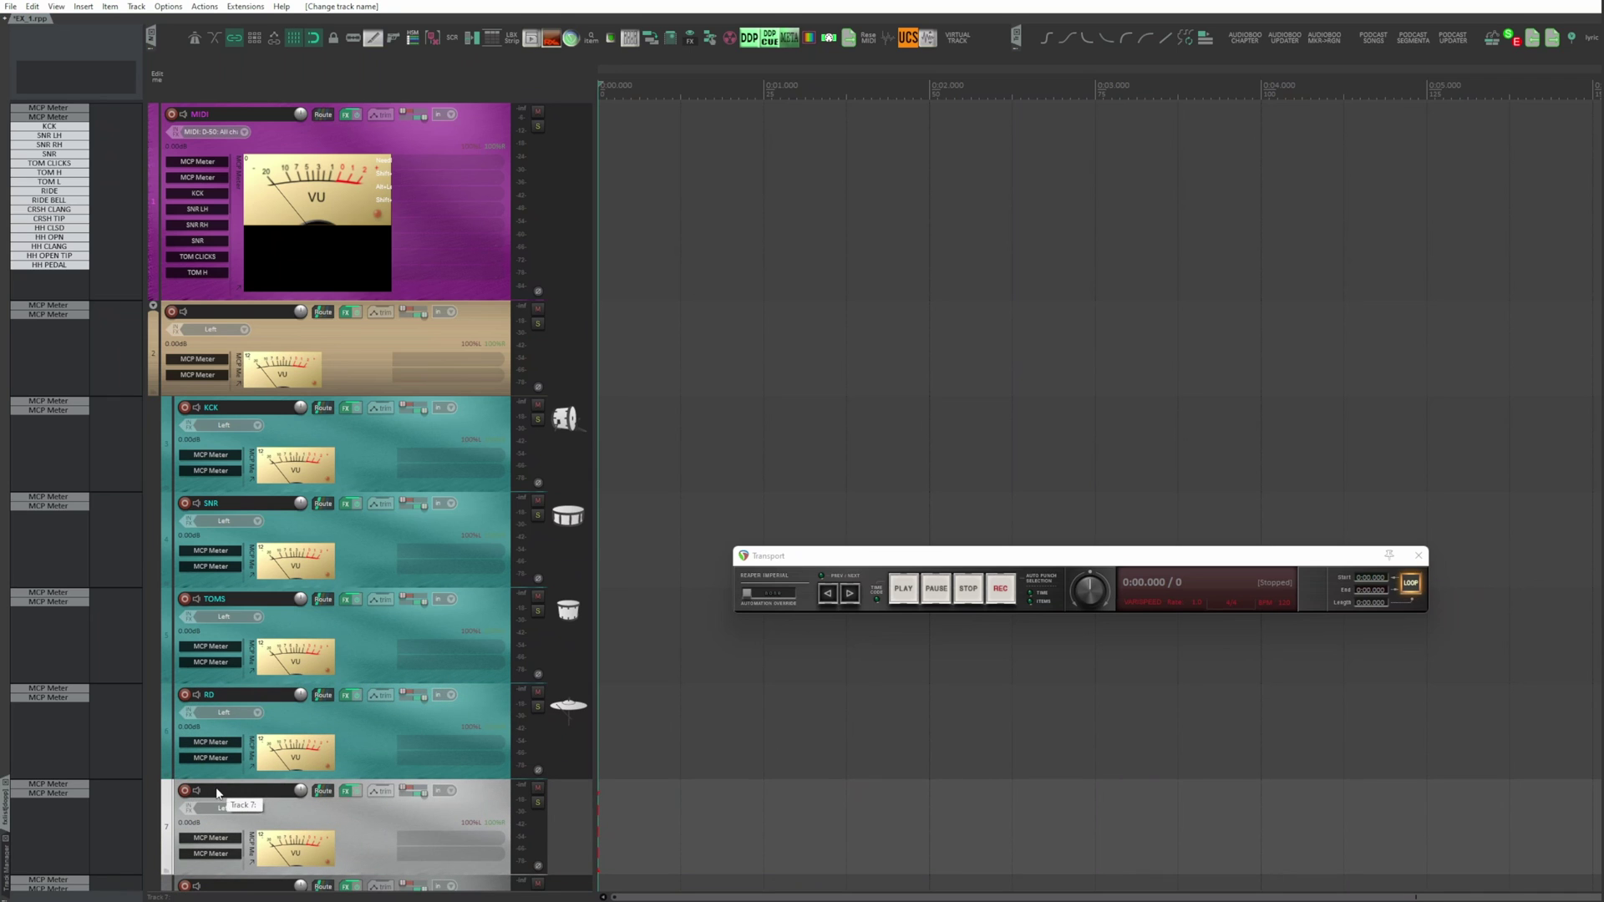
{"action": "double_click", "coordinate": [223, 790]}
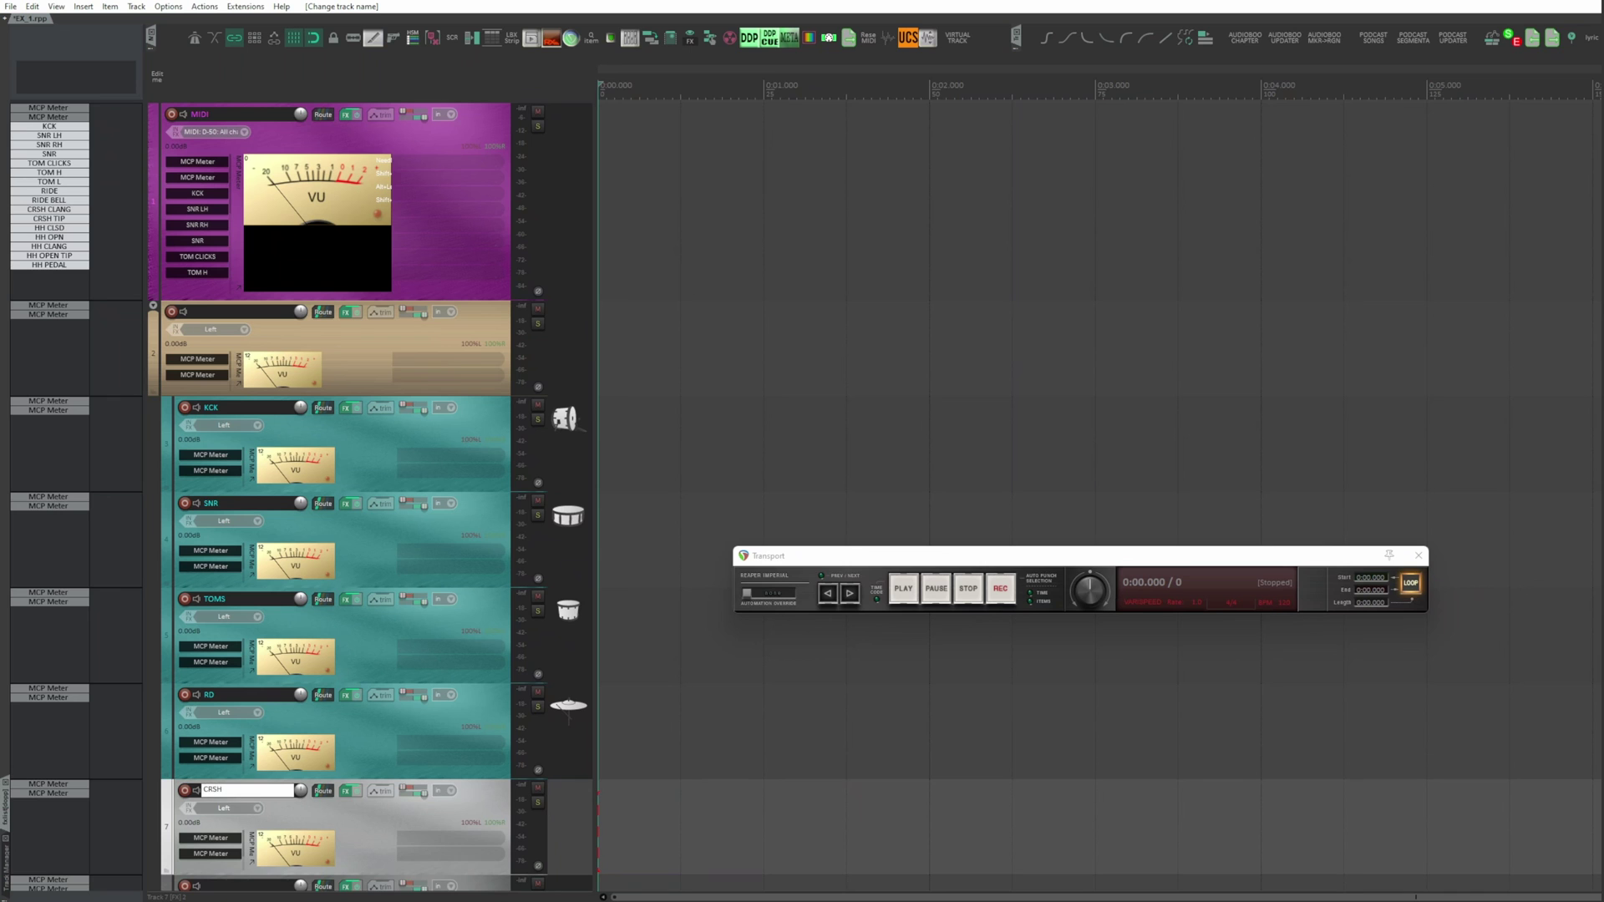
{"action": "left_click", "coordinate": [231, 883]}
{"action": "scroll", "coordinate": [301, 817], "scroll_direction": "down", "scroll_amount": 2}
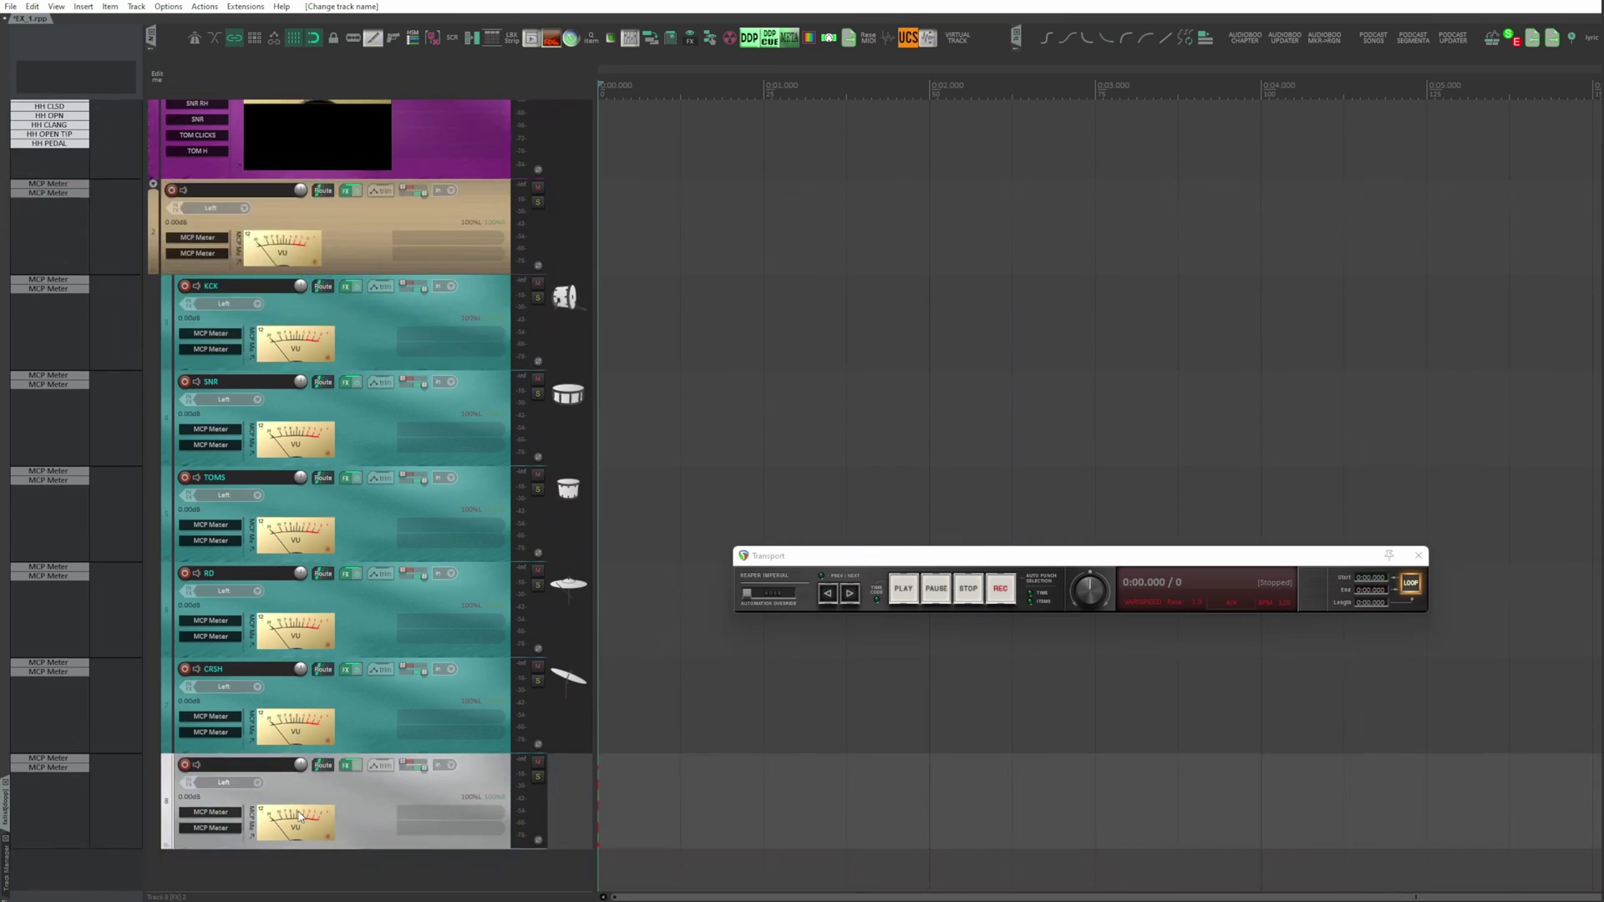
{"action": "scroll", "coordinate": [301, 817], "scroll_direction": "up", "scroll_amount": 1}
{"action": "scroll", "coordinate": [301, 816], "scroll_direction": "down", "scroll_amount": 1}
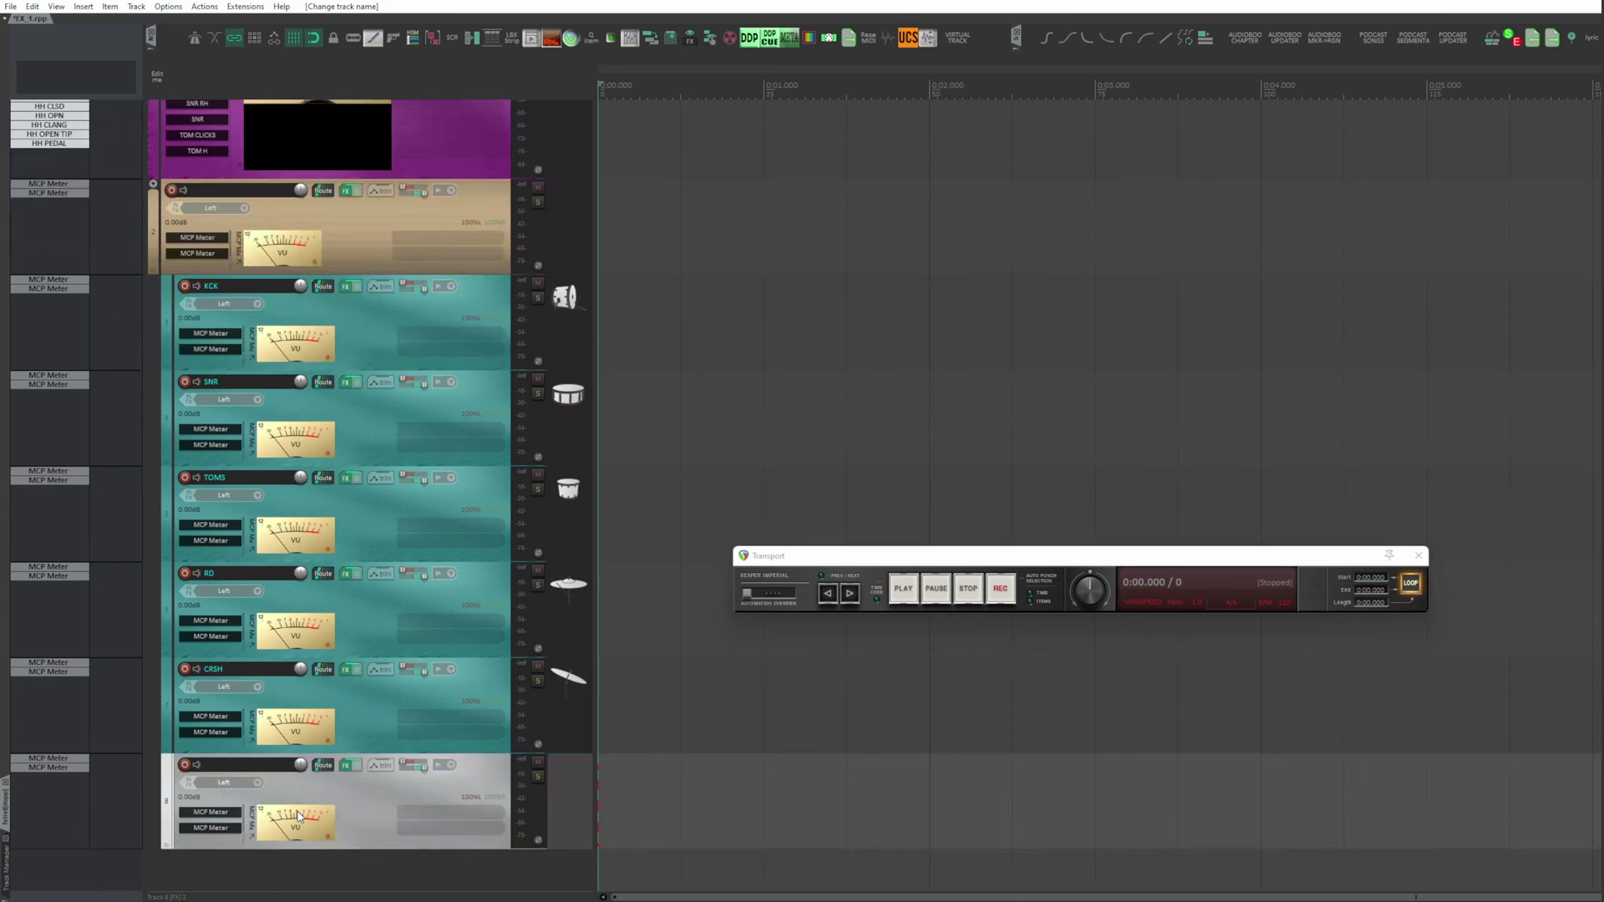
{"action": "double_click", "coordinate": [231, 765]}
{"action": "type", "text": "HH"}
{"action": "key", "text": "Return"}
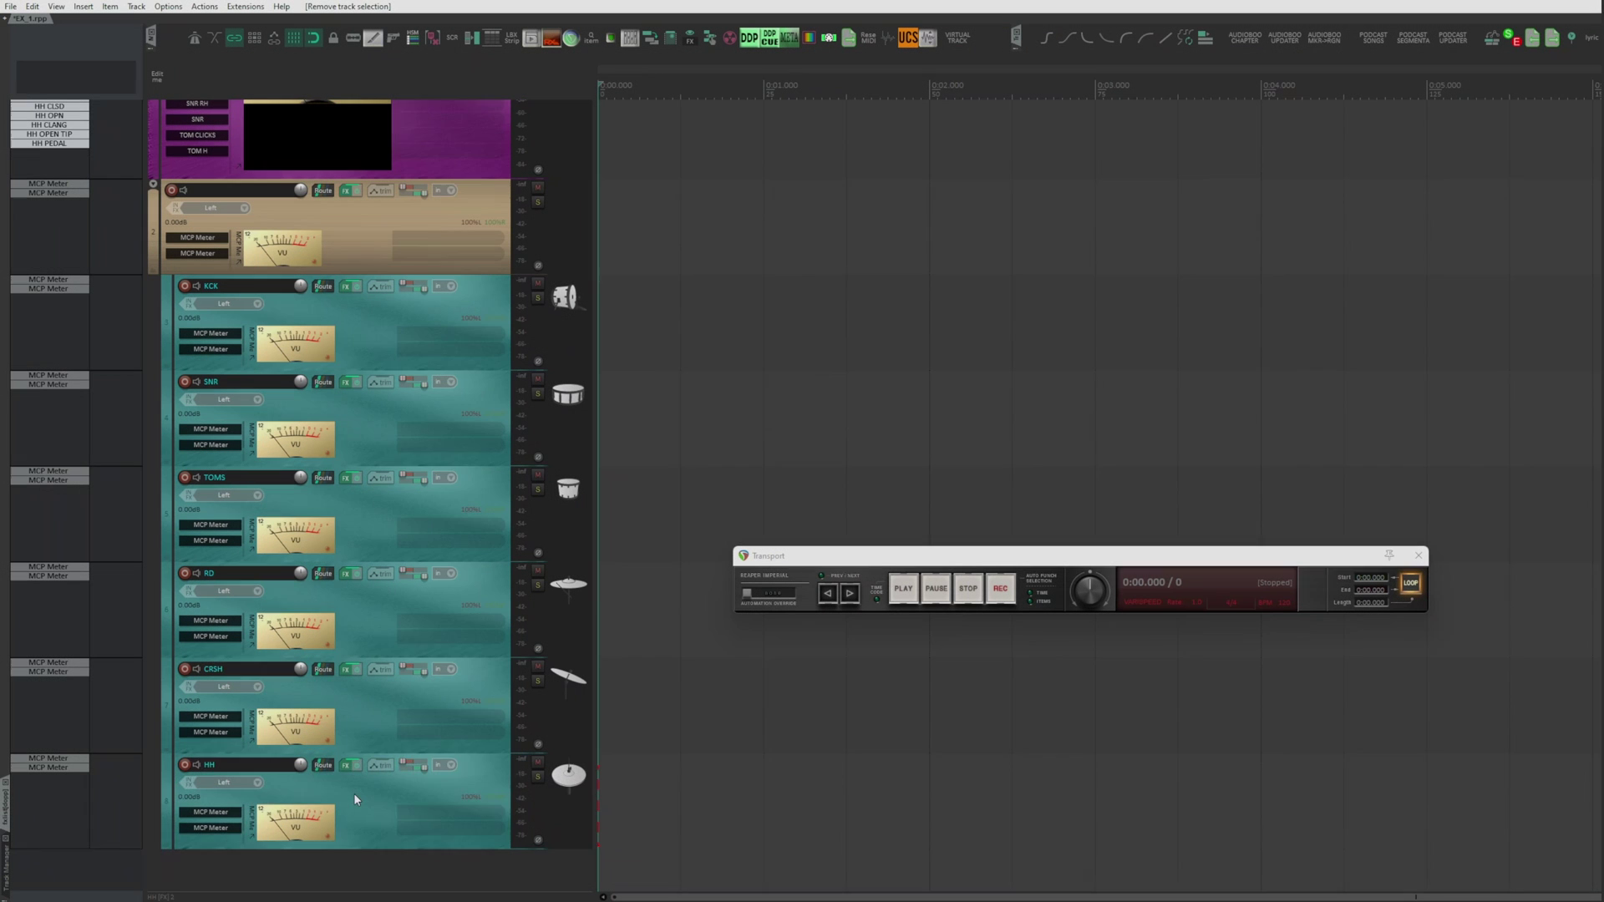
- Select the KCK-to-HH drum tracks and create sends from the MIDI track to all six
{"action": "left_click", "coordinate": [353, 794]}
{"action": "key", "text": "shift"}
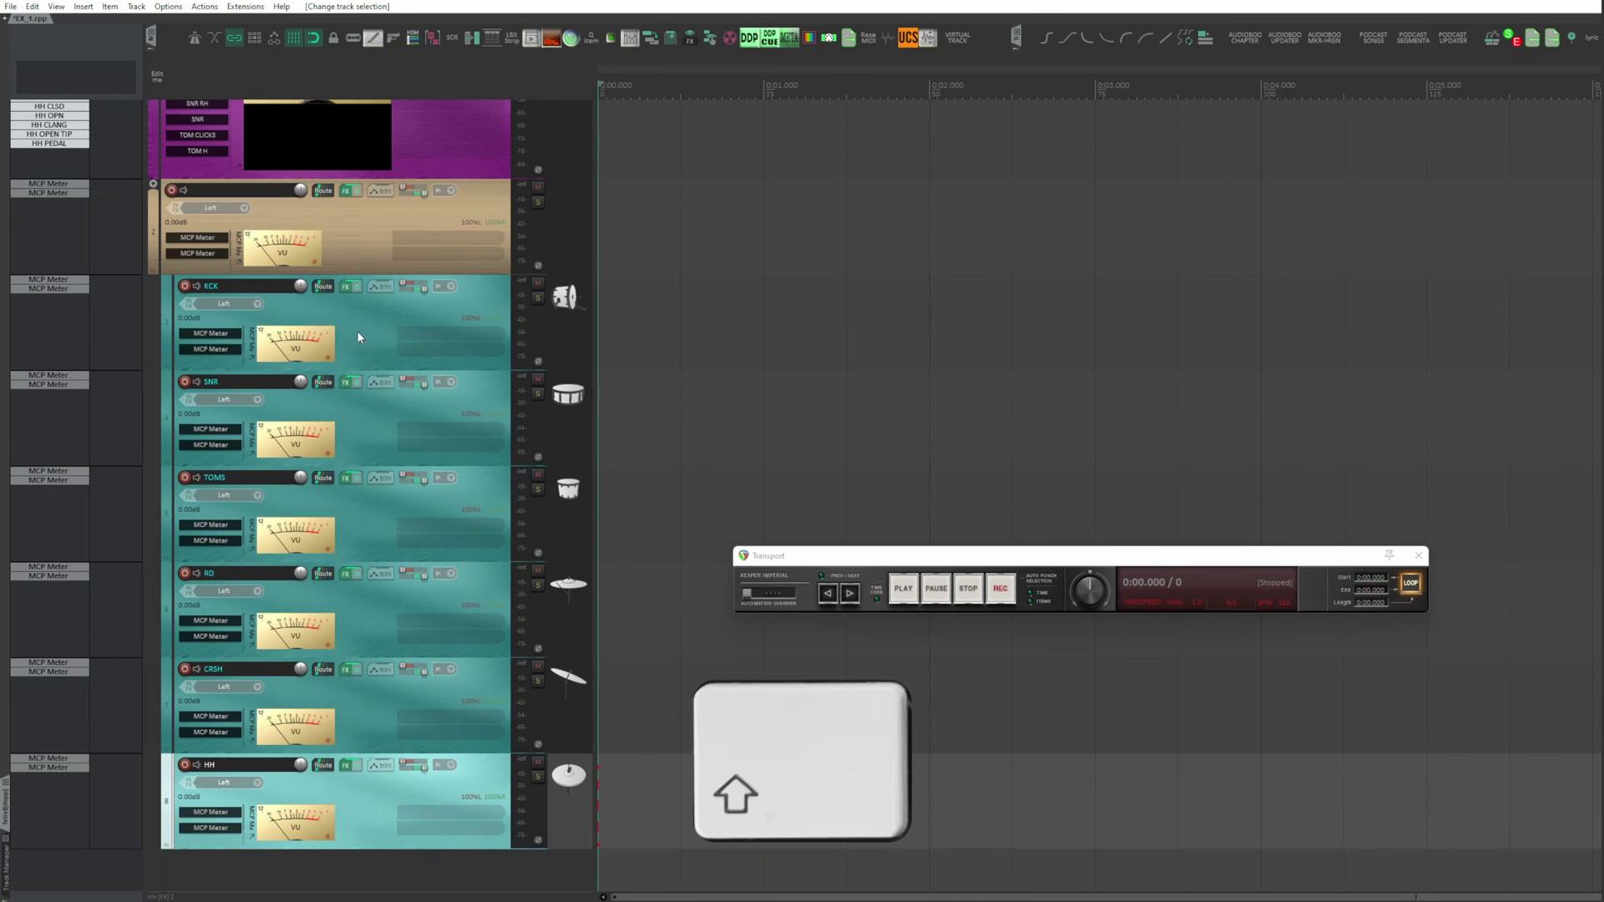
{"action": "left_click", "coordinate": [357, 329], "text": "shift"}
{"action": "scroll", "coordinate": [358, 329], "scroll_direction": "up", "scroll_amount": 3}
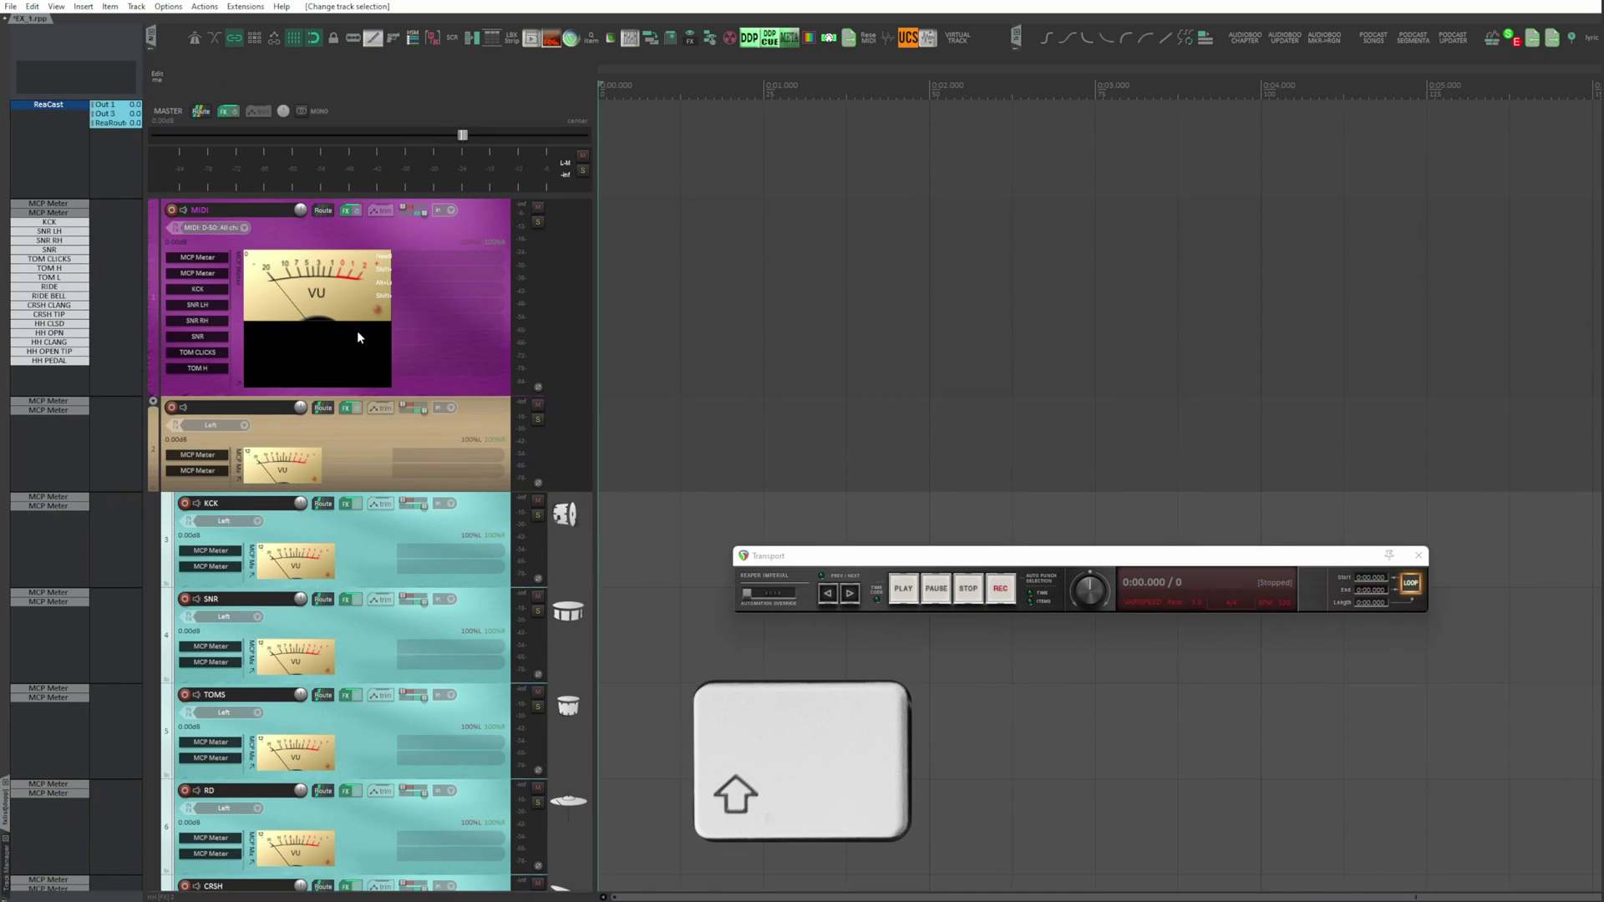
{"action": "key", "text": "shift"}
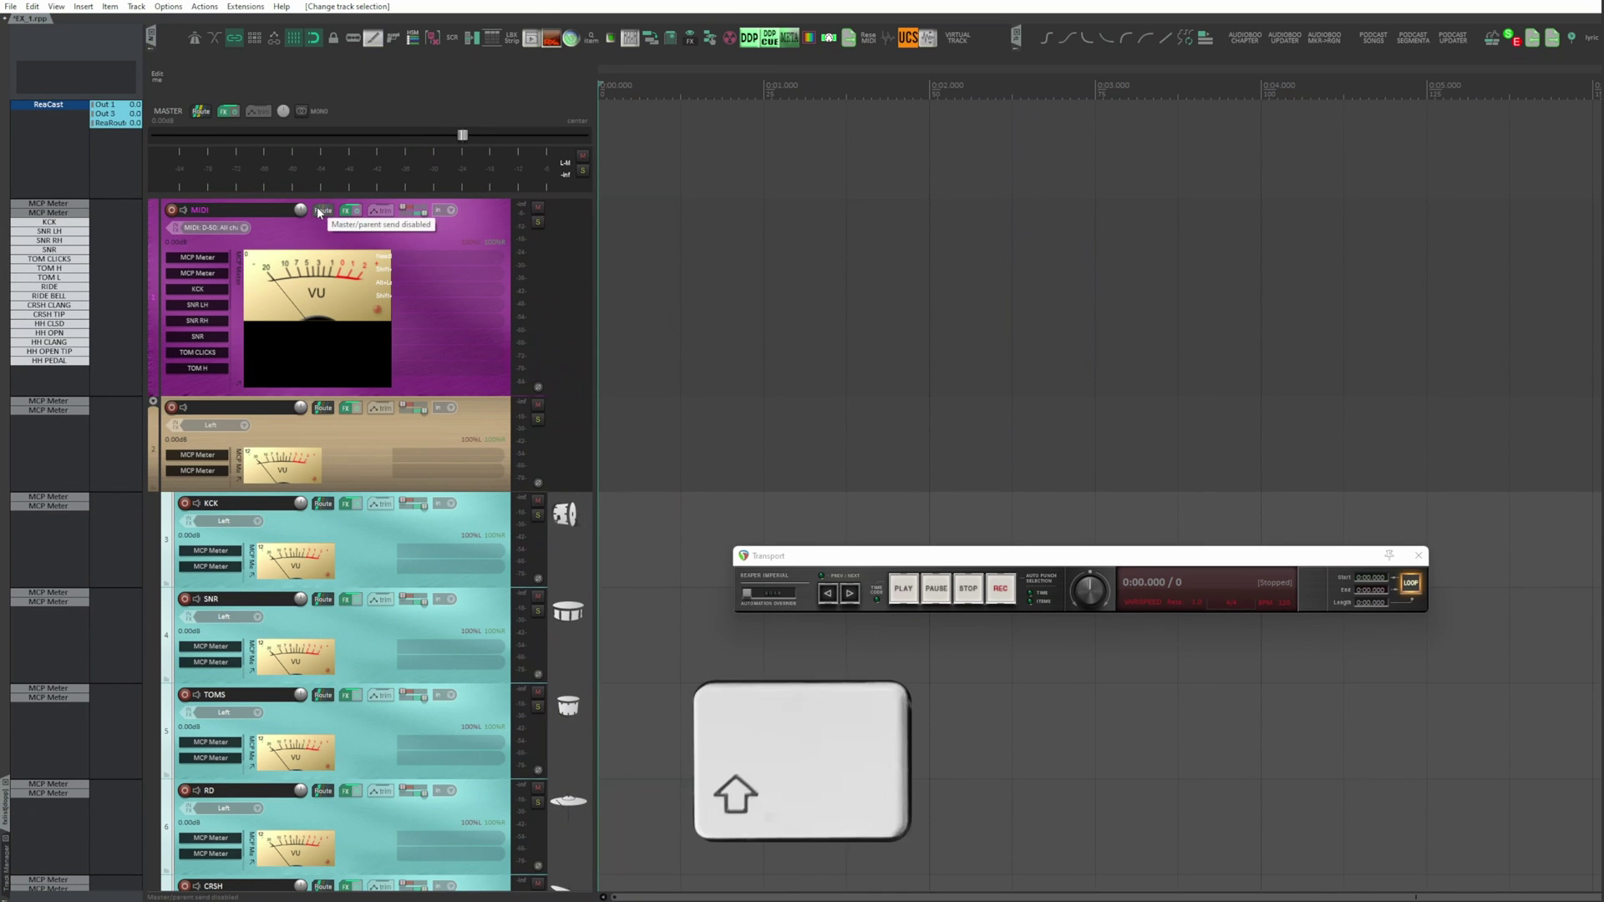
{"action": "left_click", "coordinate": [361, 643], "text": "shift"}
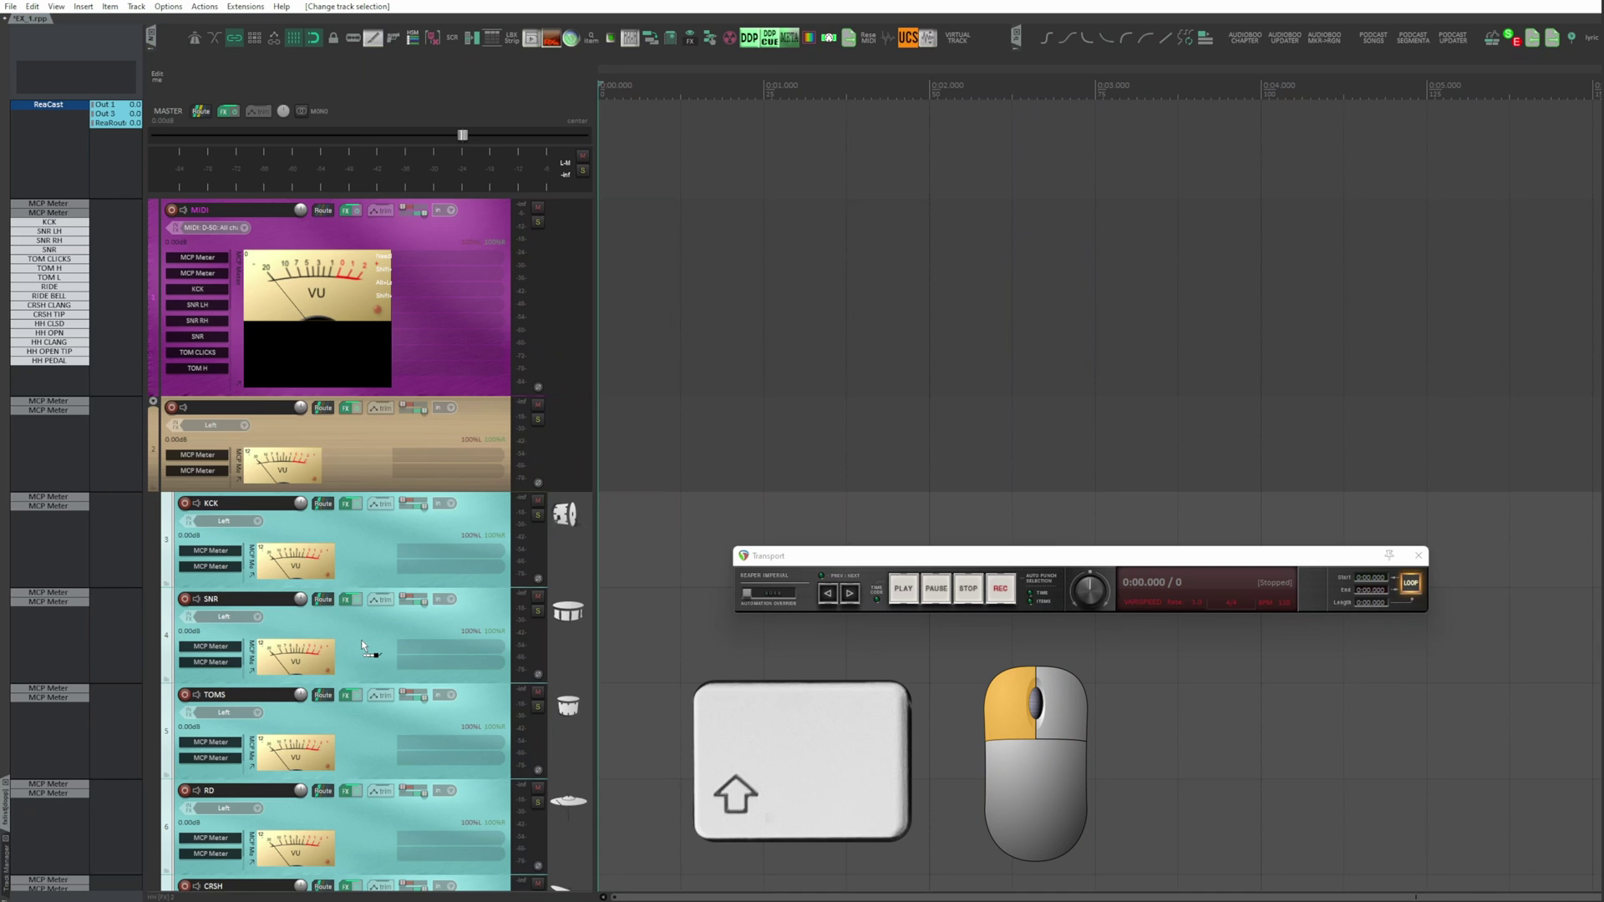
{"action": "left_click_drag", "start_coordinate": [361, 640], "coordinate": [361, 640]}
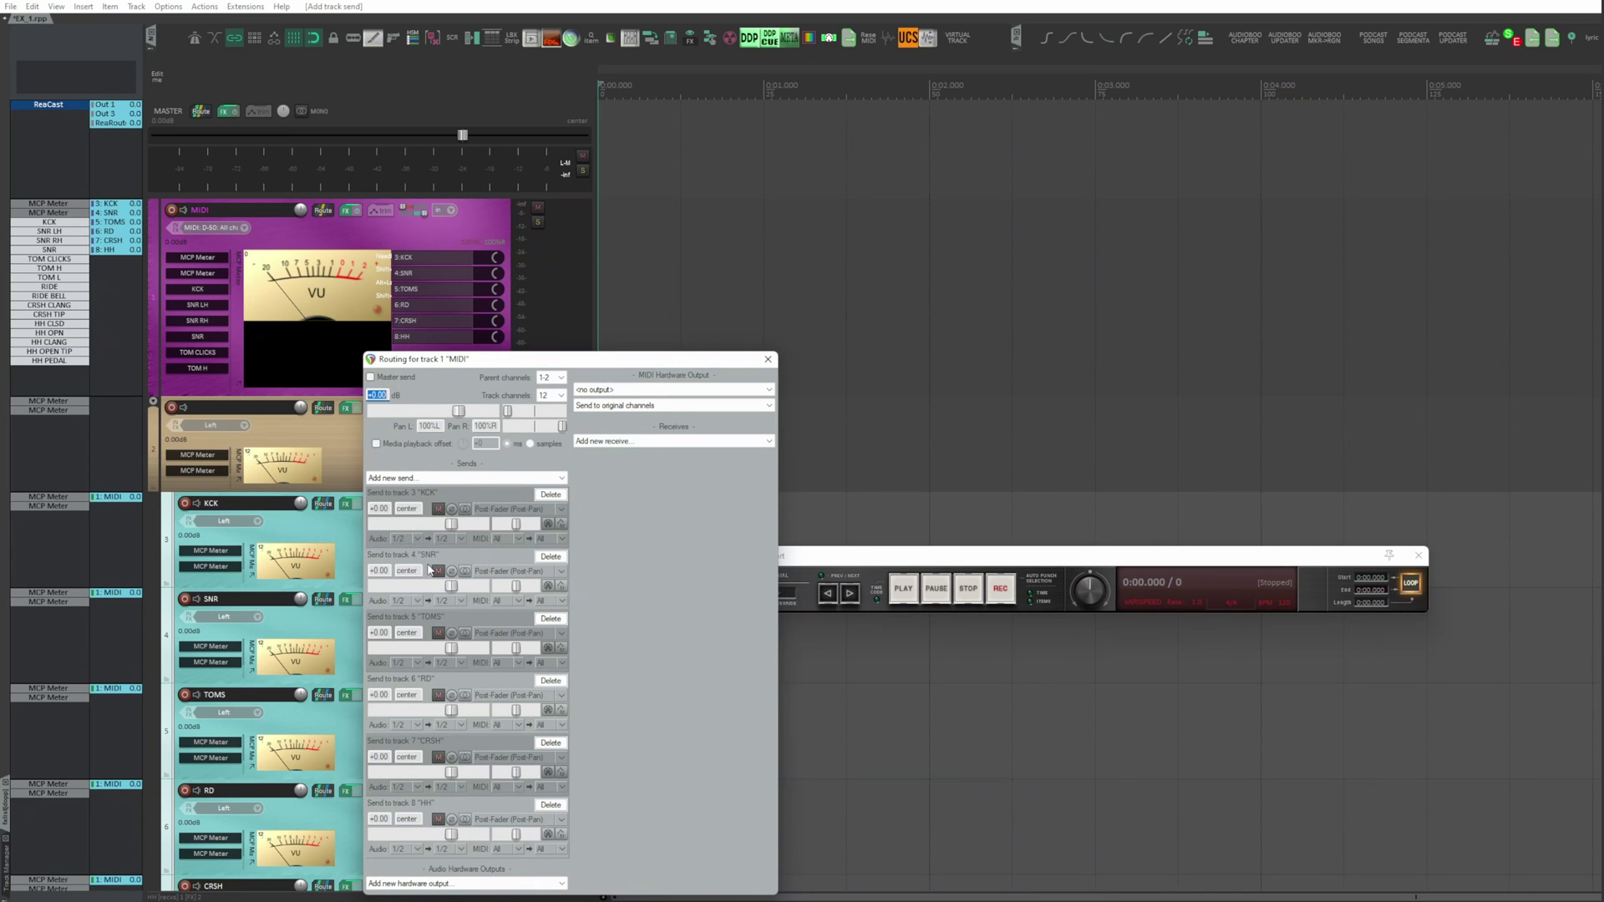
- Set the SNR, TOMS and RD send sources to stereo channels 3/4, 5/6 and 7/8
{"action": "left_click", "coordinate": [418, 601]}
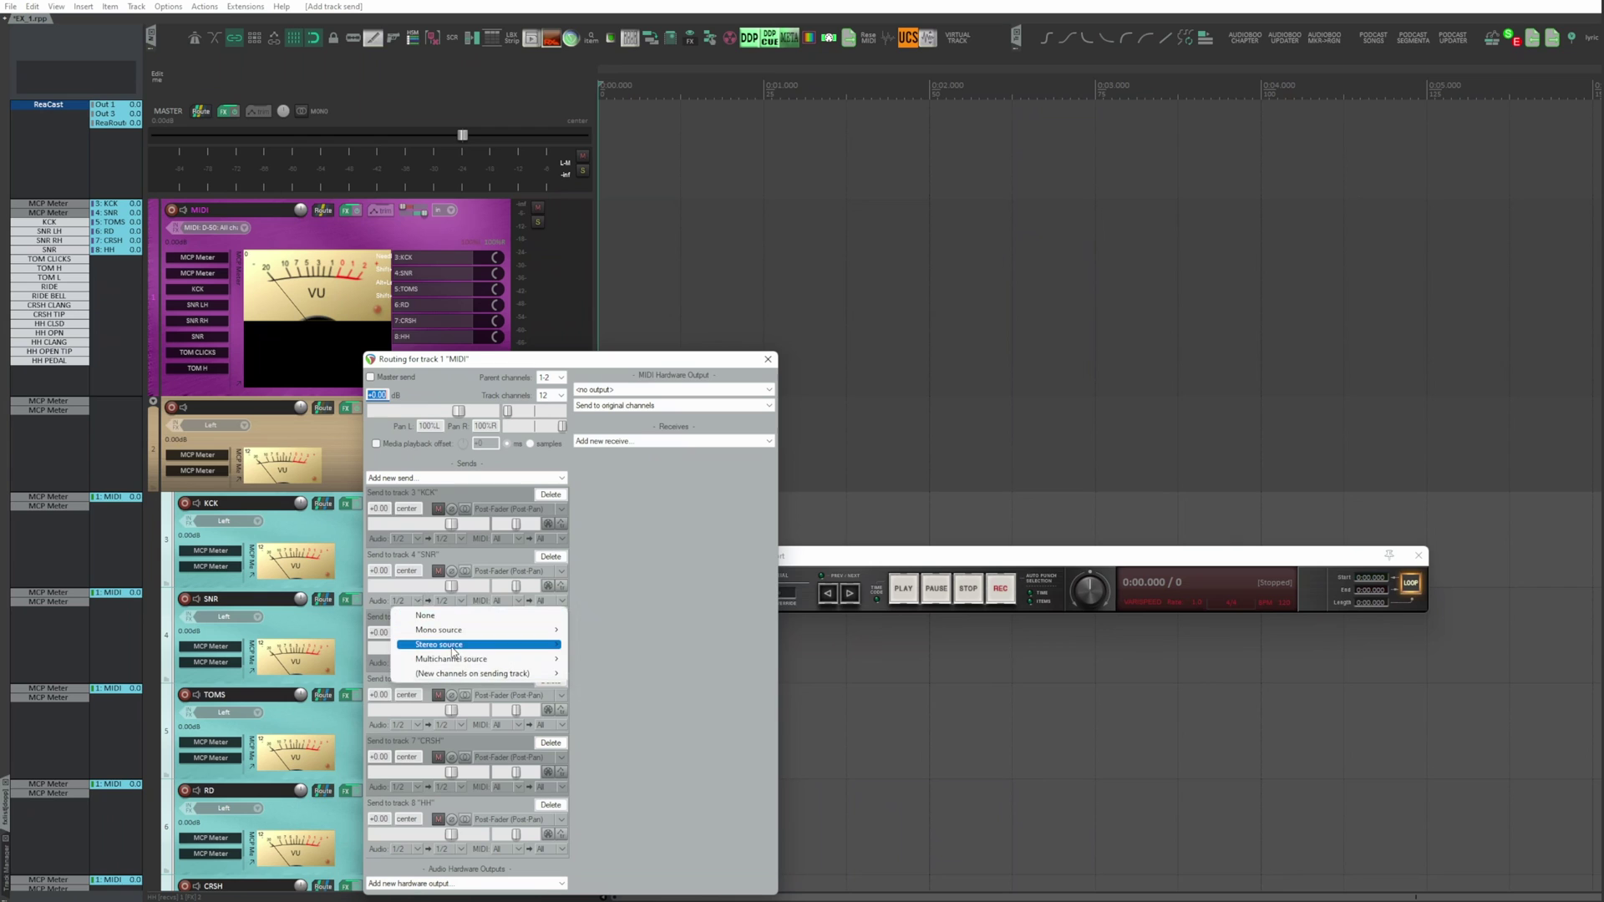
{"action": "mouse_move", "coordinate": [485, 645]}
{"action": "left_click", "coordinate": [596, 673]}
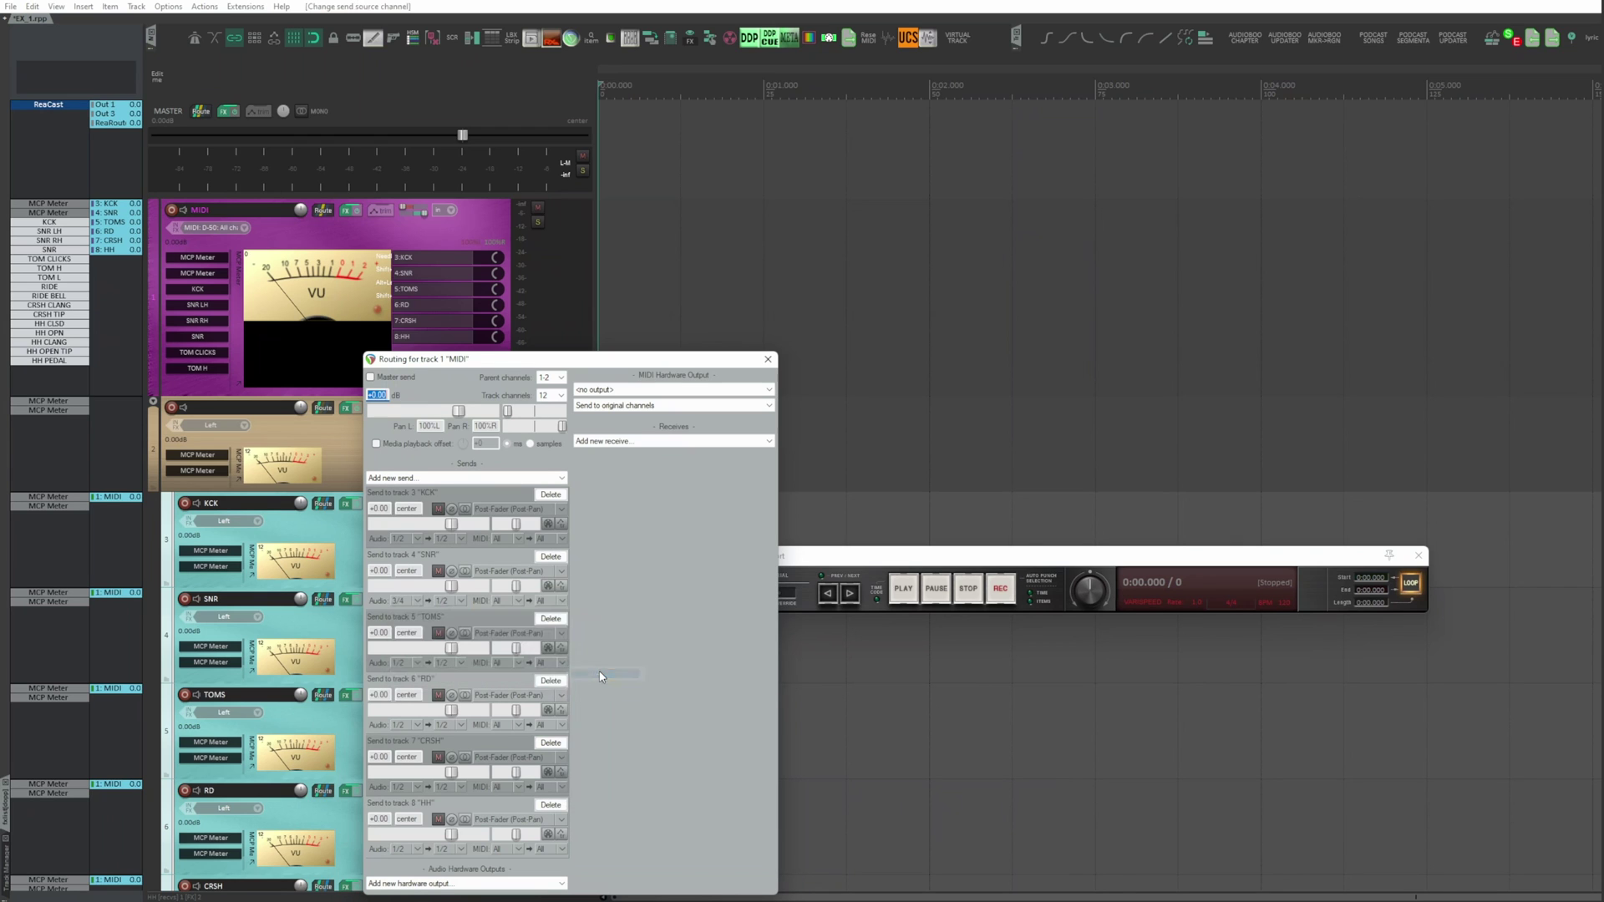
{"action": "left_click", "coordinate": [419, 663]}
{"action": "mouse_move", "coordinate": [501, 707]}
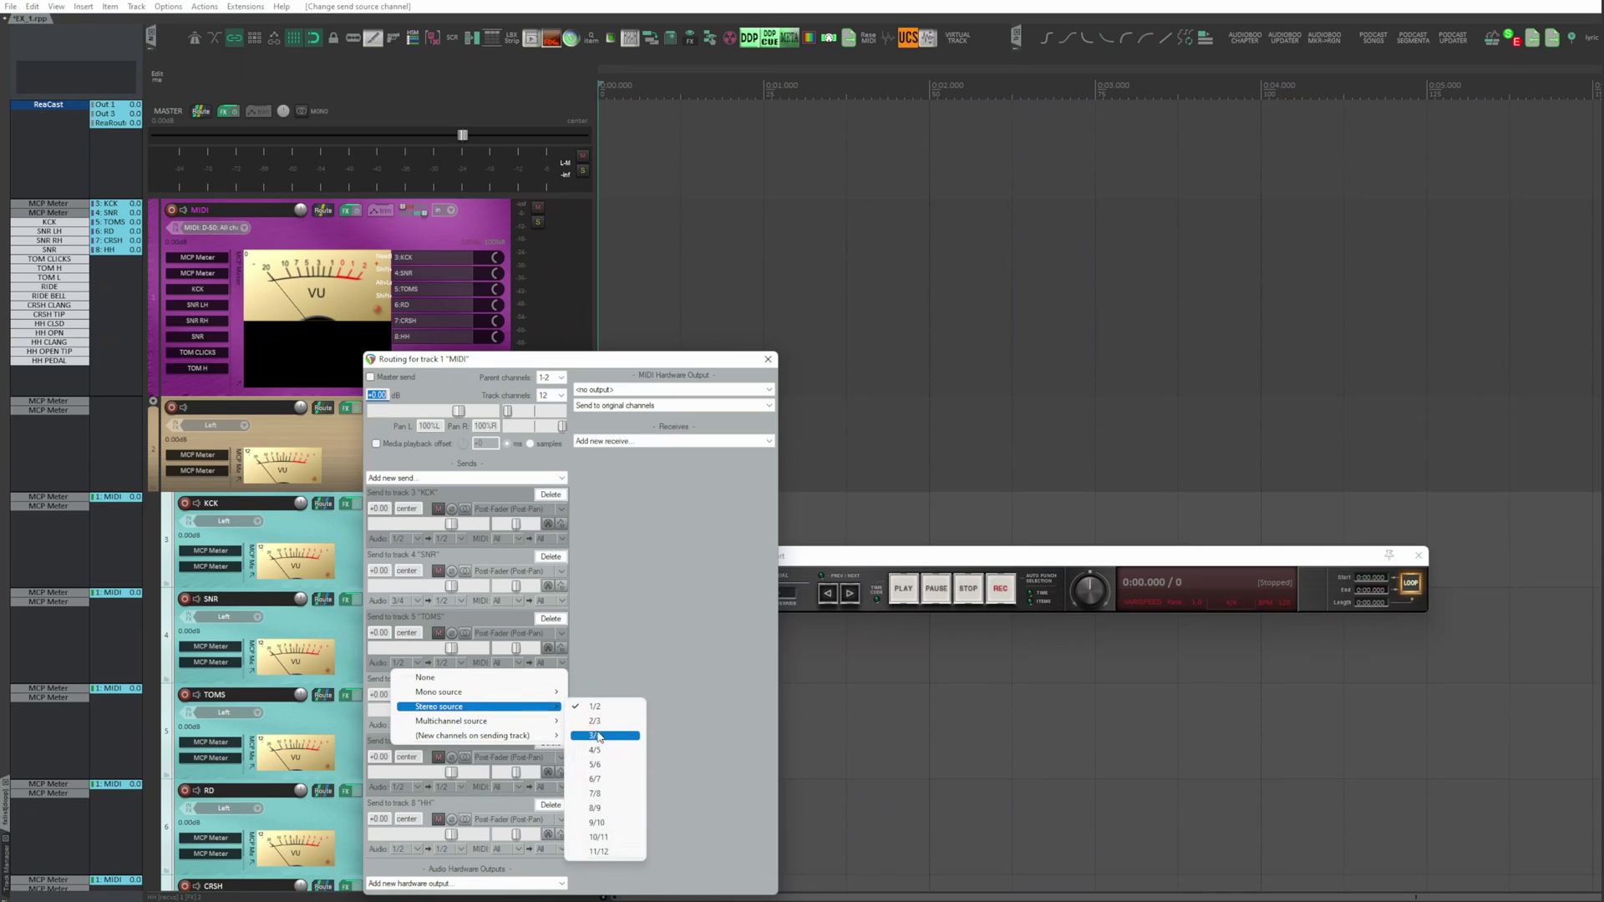
{"action": "left_click", "coordinate": [604, 764]}
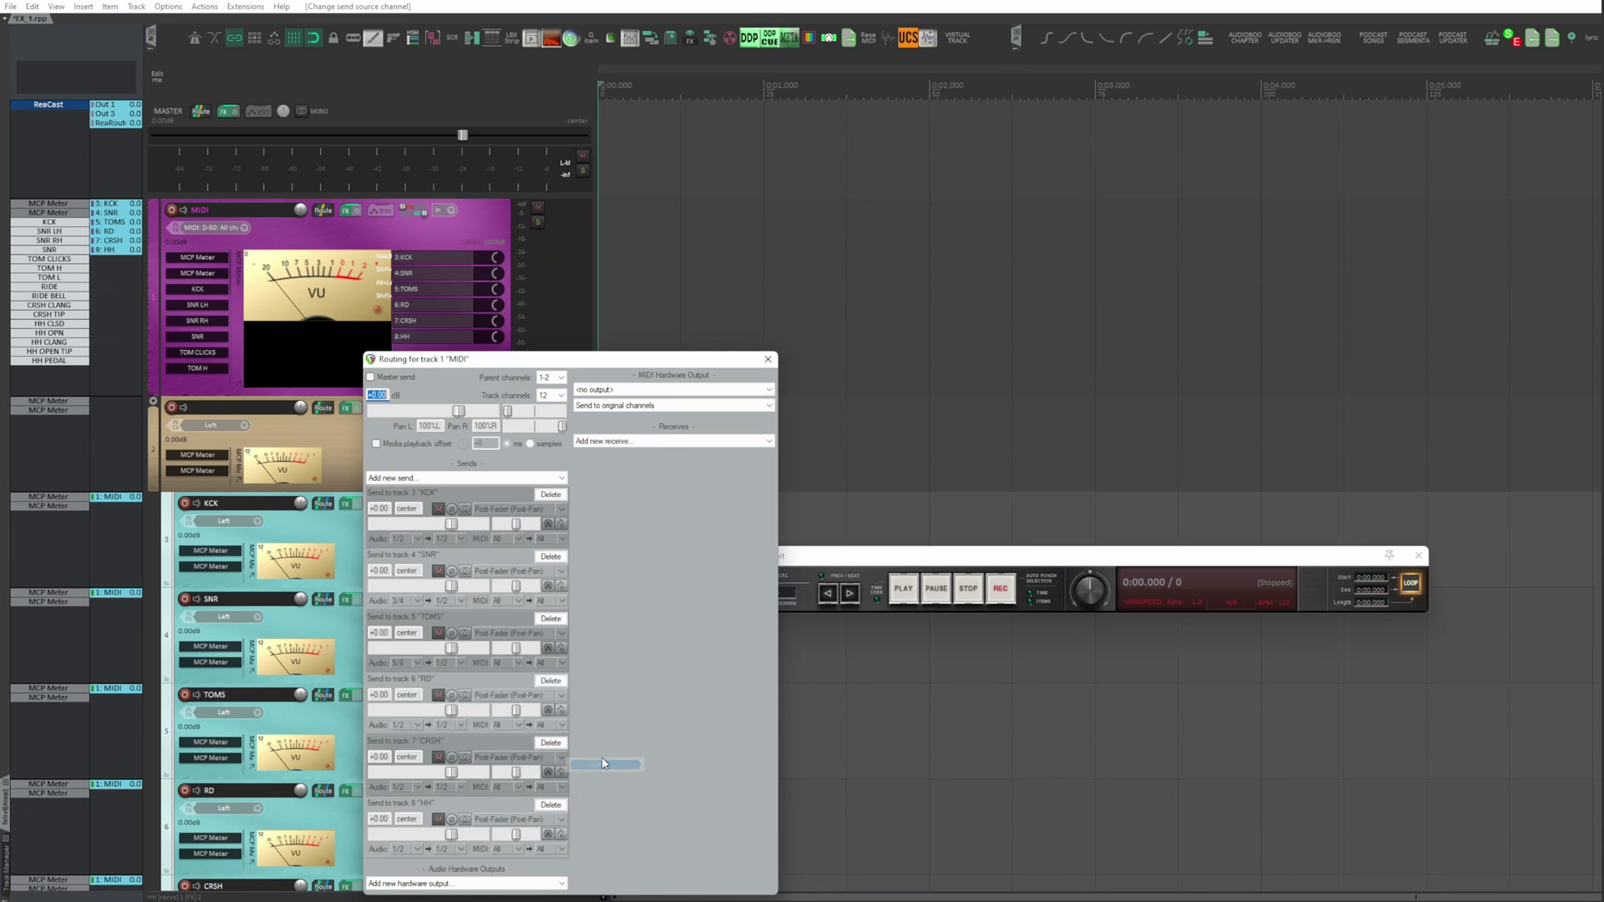
{"action": "left_click", "coordinate": [419, 725]}
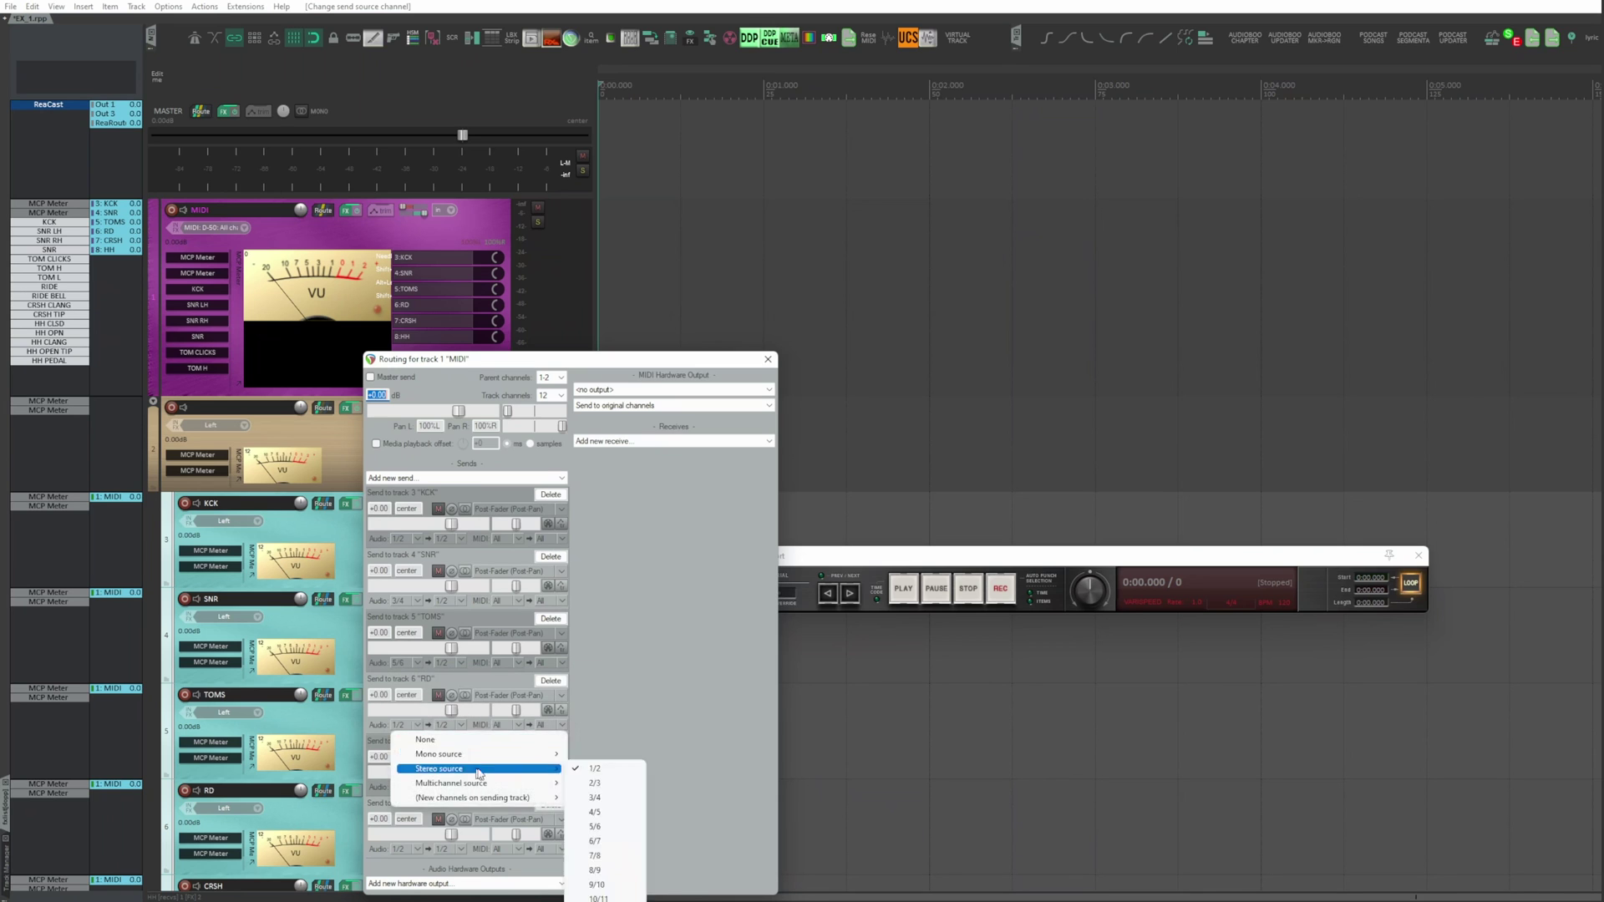
{"action": "left_click", "coordinate": [595, 855]}
- Set the CRSH and HH send sources to 9/10 and 11/12, then open the KCK sampler
{"action": "left_click", "coordinate": [400, 787]}
{"action": "mouse_move", "coordinate": [438, 832]}
{"action": "left_click", "coordinate": [595, 804]}
{"action": "left_click", "coordinate": [403, 849]}
{"action": "left_click", "coordinate": [595, 815]}
{"action": "left_click", "coordinate": [767, 359]}
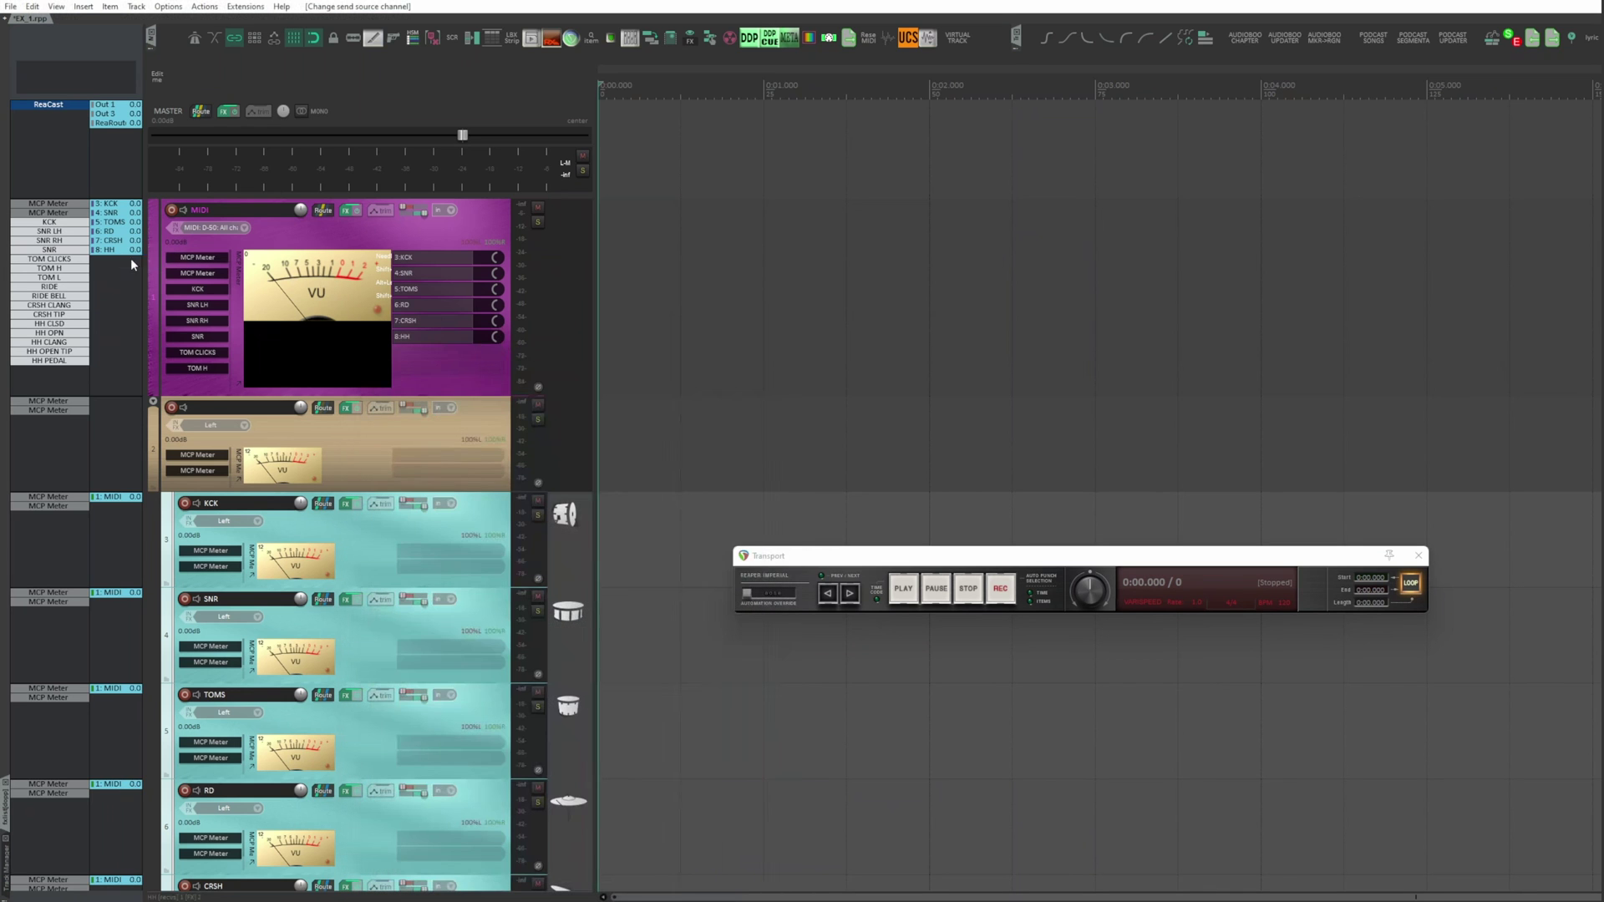
{"action": "double_click", "coordinate": [42, 222]}
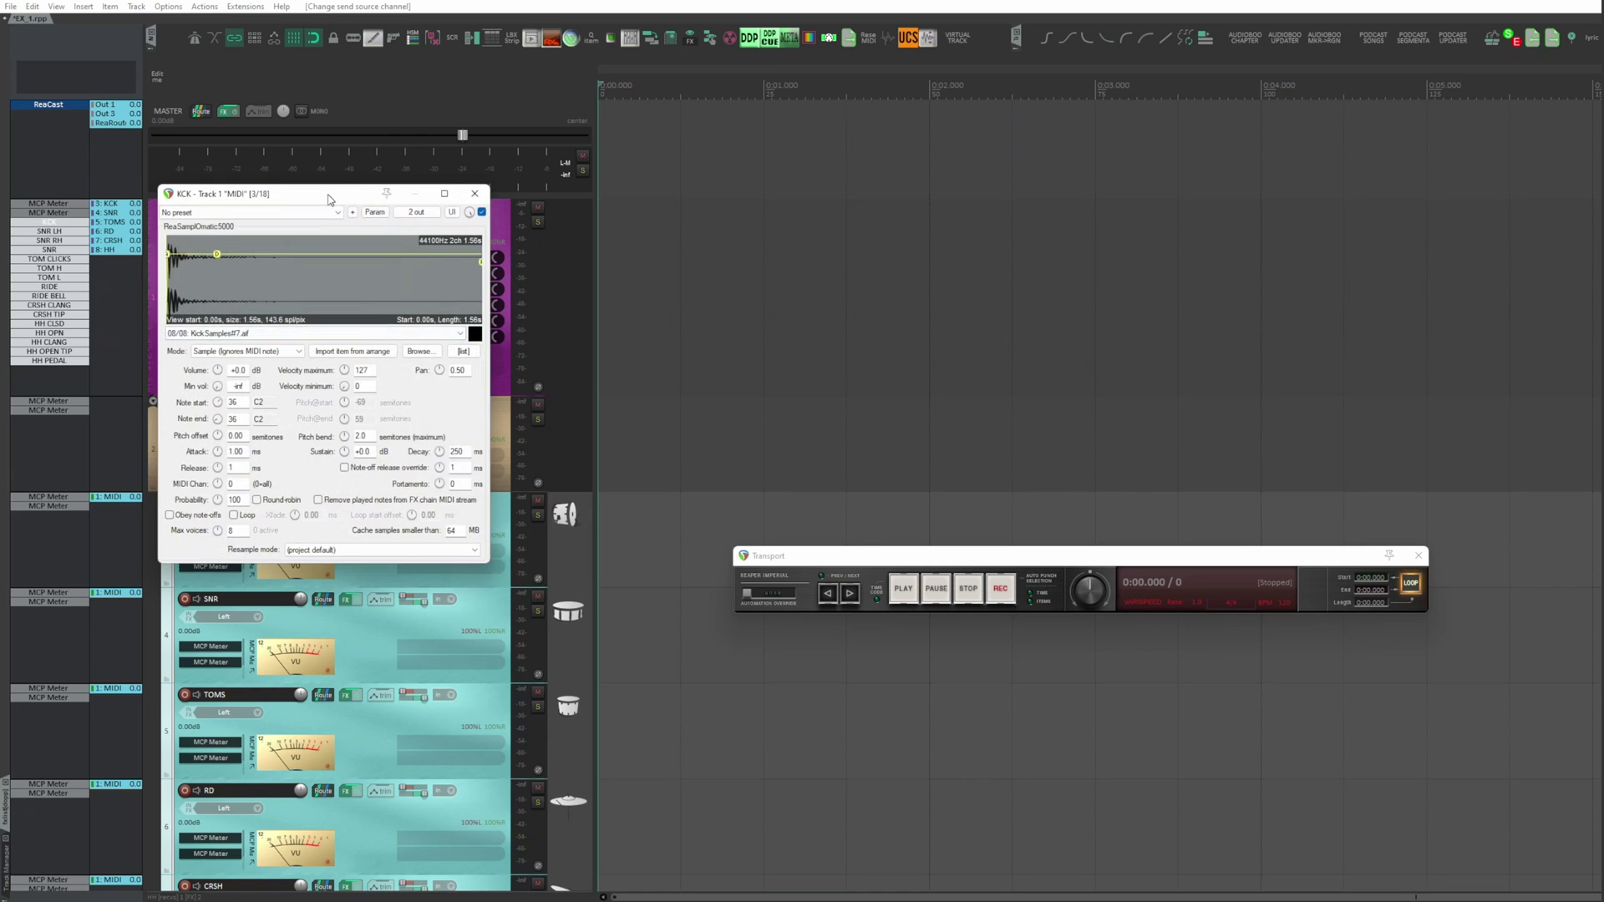
- Audition the kick and SNR LH samples, then step through the SNR RH and SNR samplers
{"action": "left_click_drag", "start_coordinate": [327, 200], "coordinate": [751, 126]}
{"action": "left_click", "coordinate": [867, 269]}
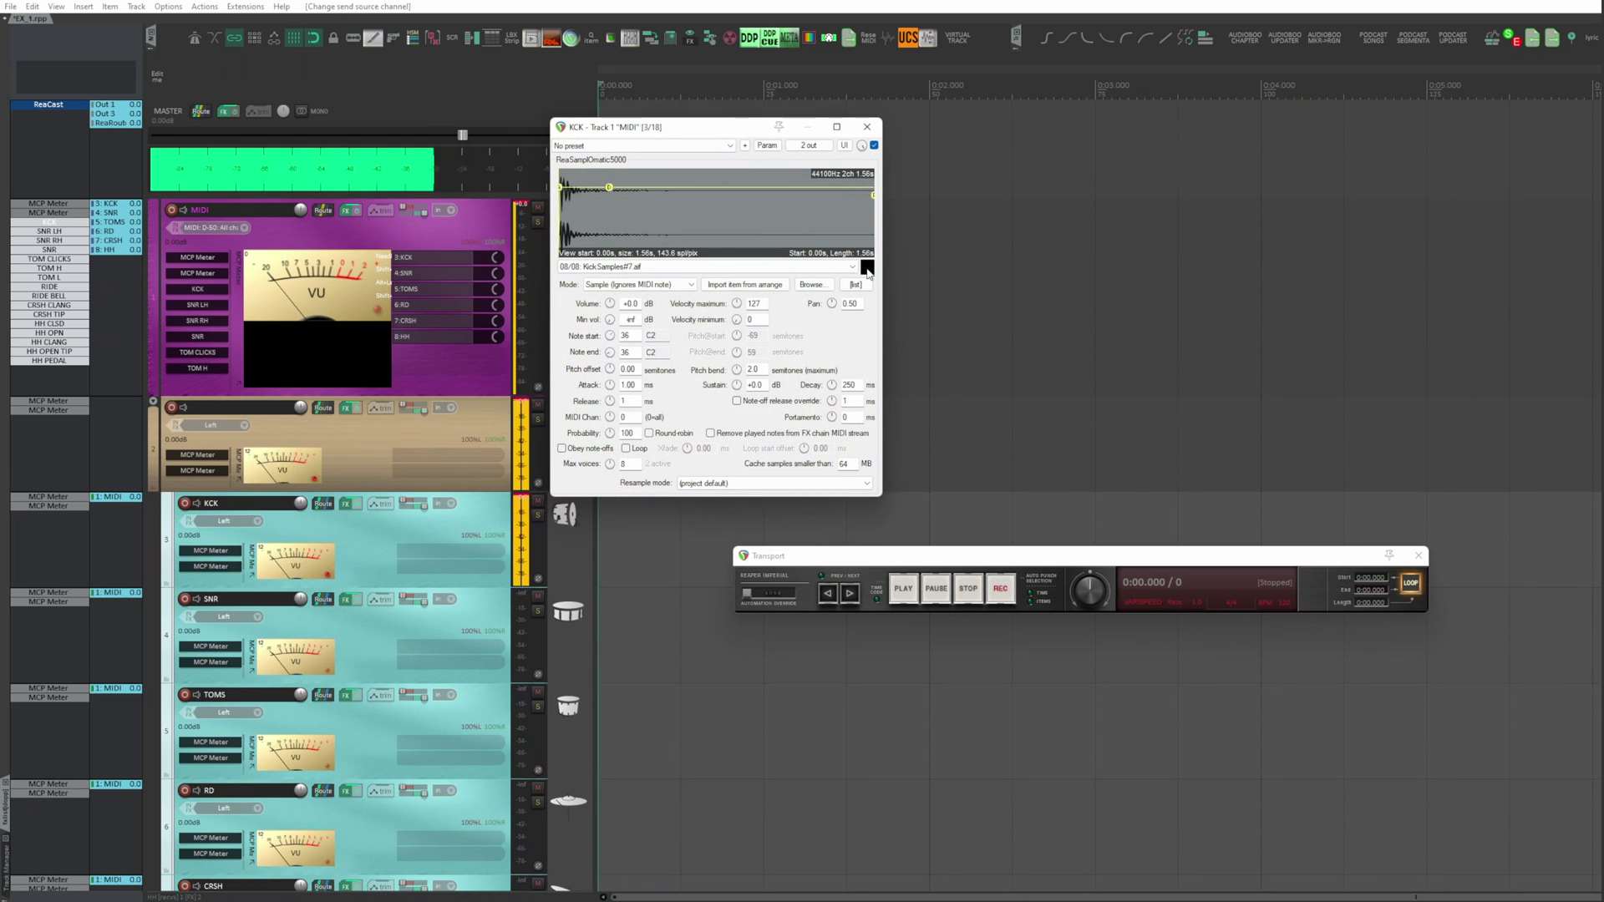
{"action": "double_click", "coordinate": [49, 231]}
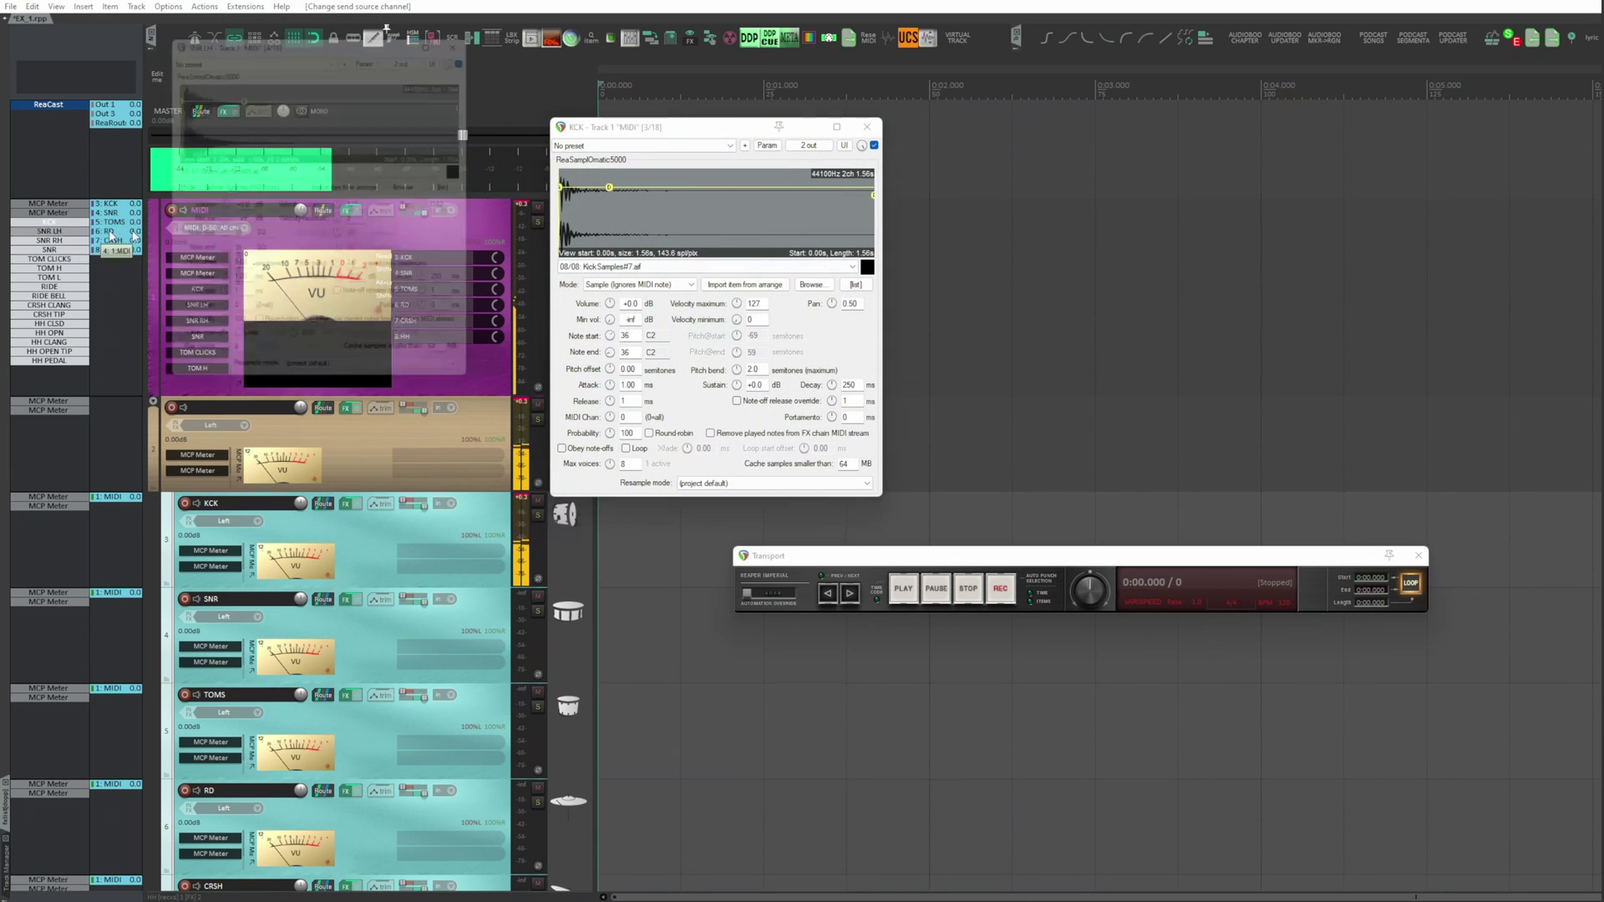
{"action": "left_click", "coordinate": [474, 171]}
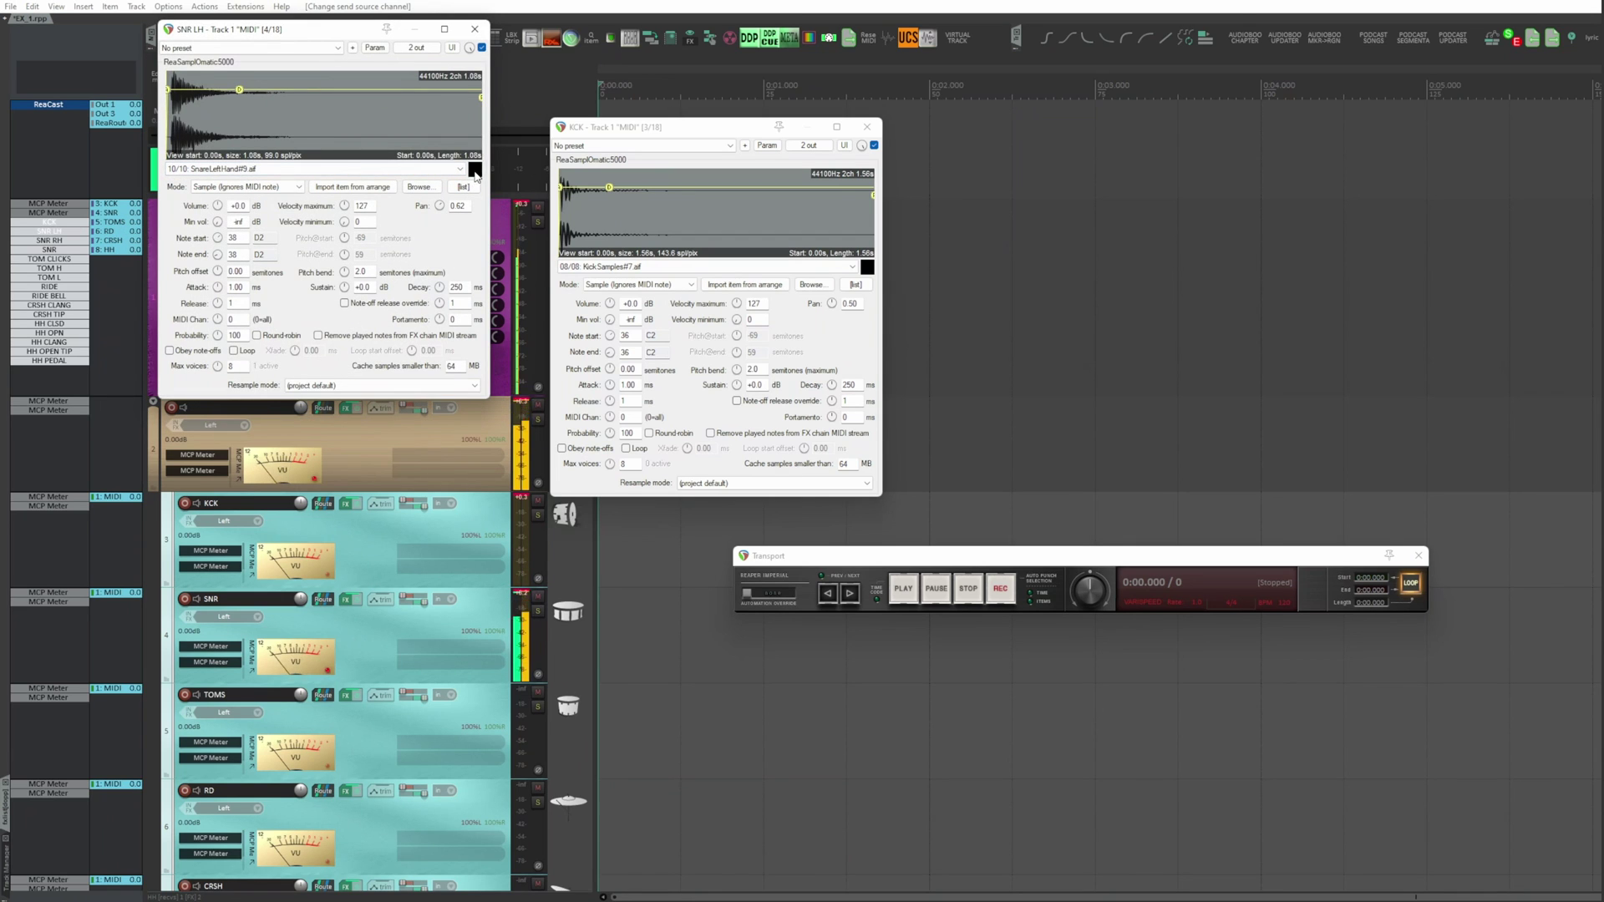
{"action": "left_click", "coordinate": [475, 171]}
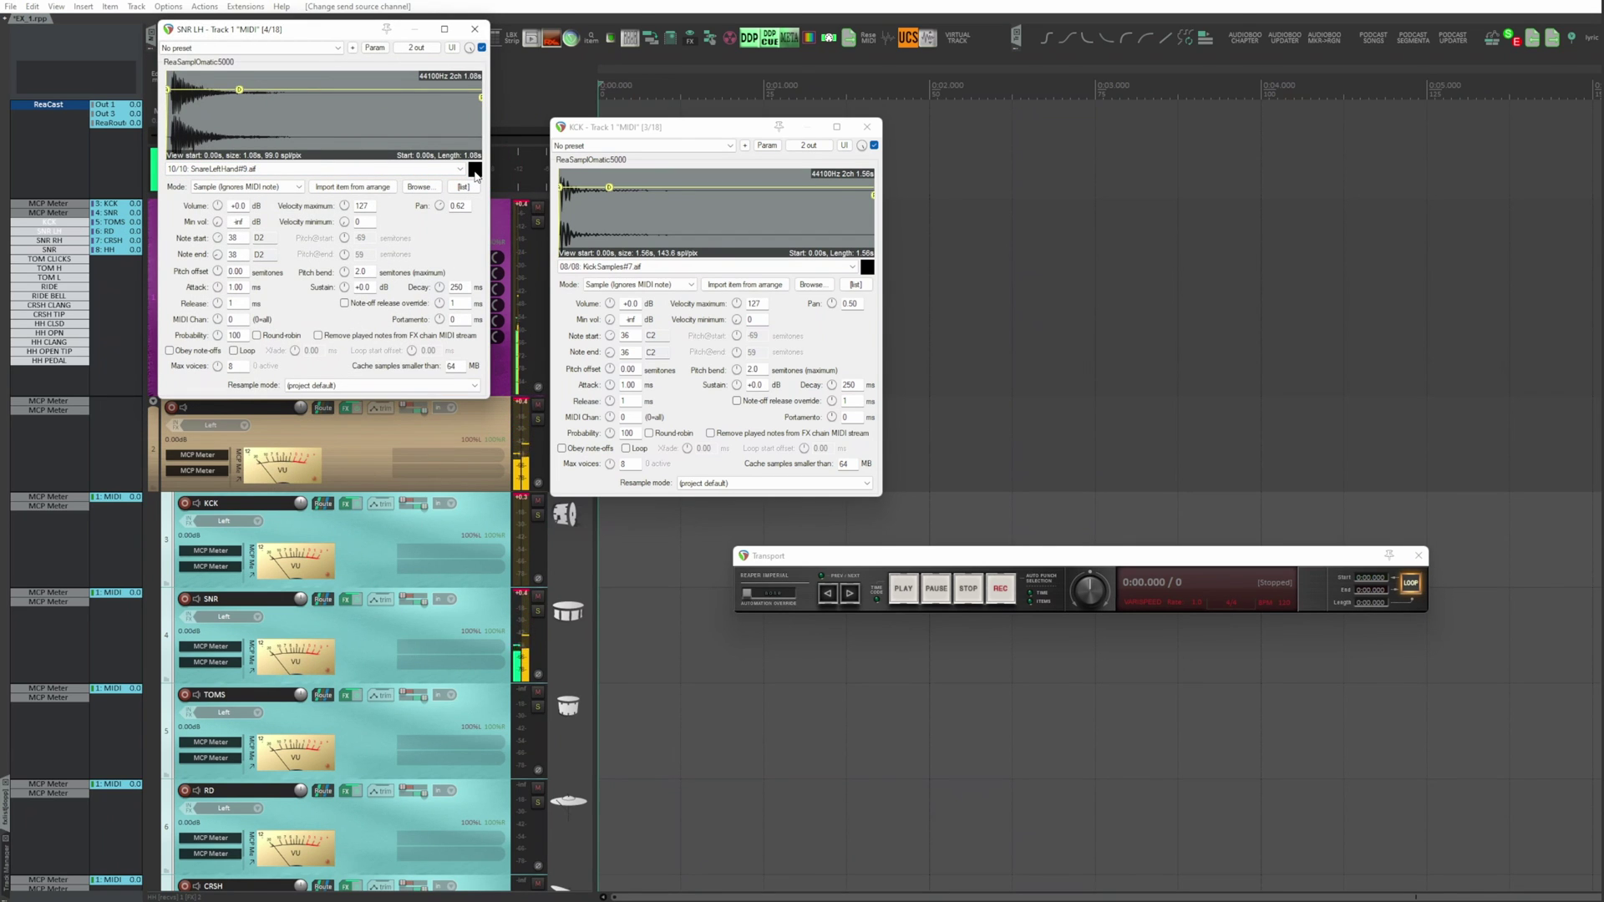
{"action": "double_click", "coordinate": [48, 240]}
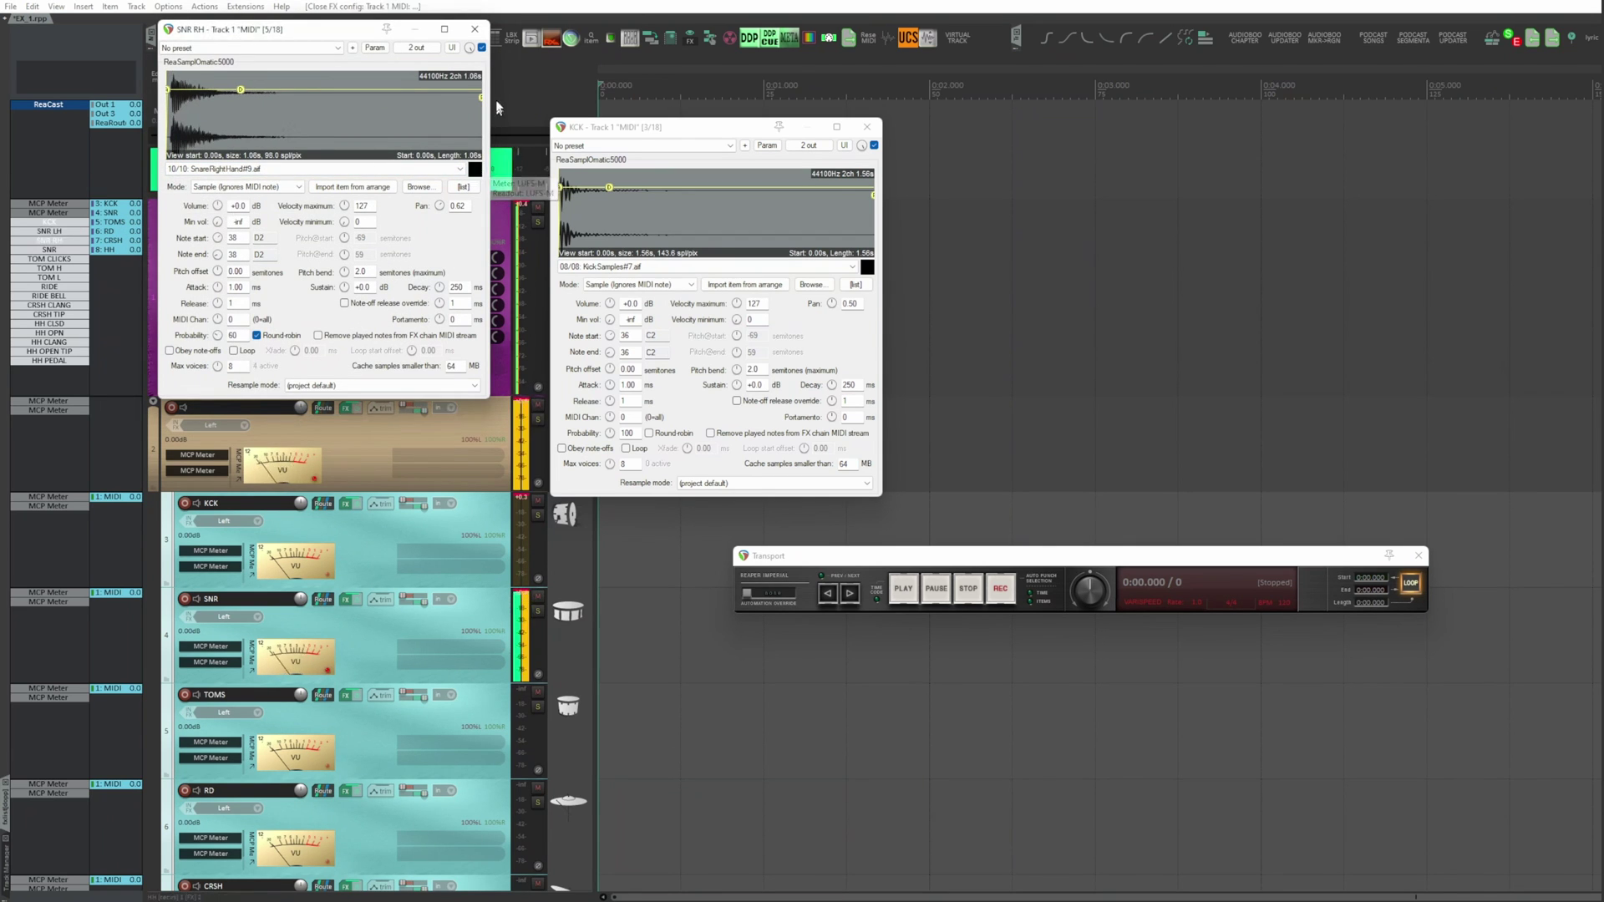
{"action": "key", "text": "Down"}
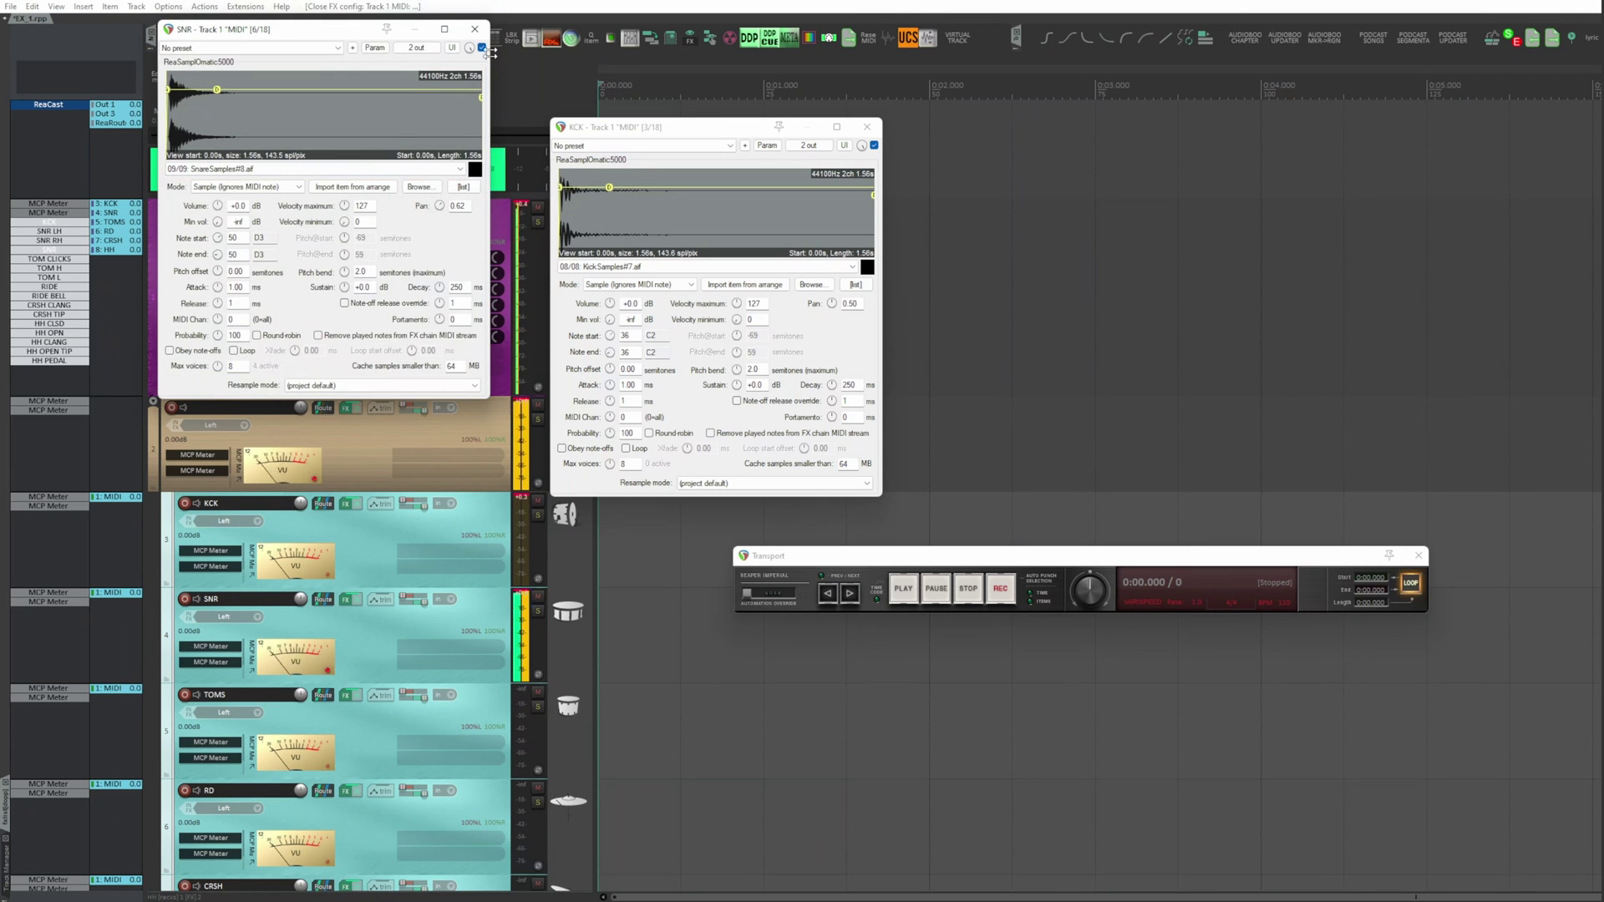
{"action": "left_click", "coordinate": [475, 29]}
- Audition the TOM CLICKS, TOM H and TOM L samples, closing each sampler afterward
{"action": "double_click", "coordinate": [49, 259]}
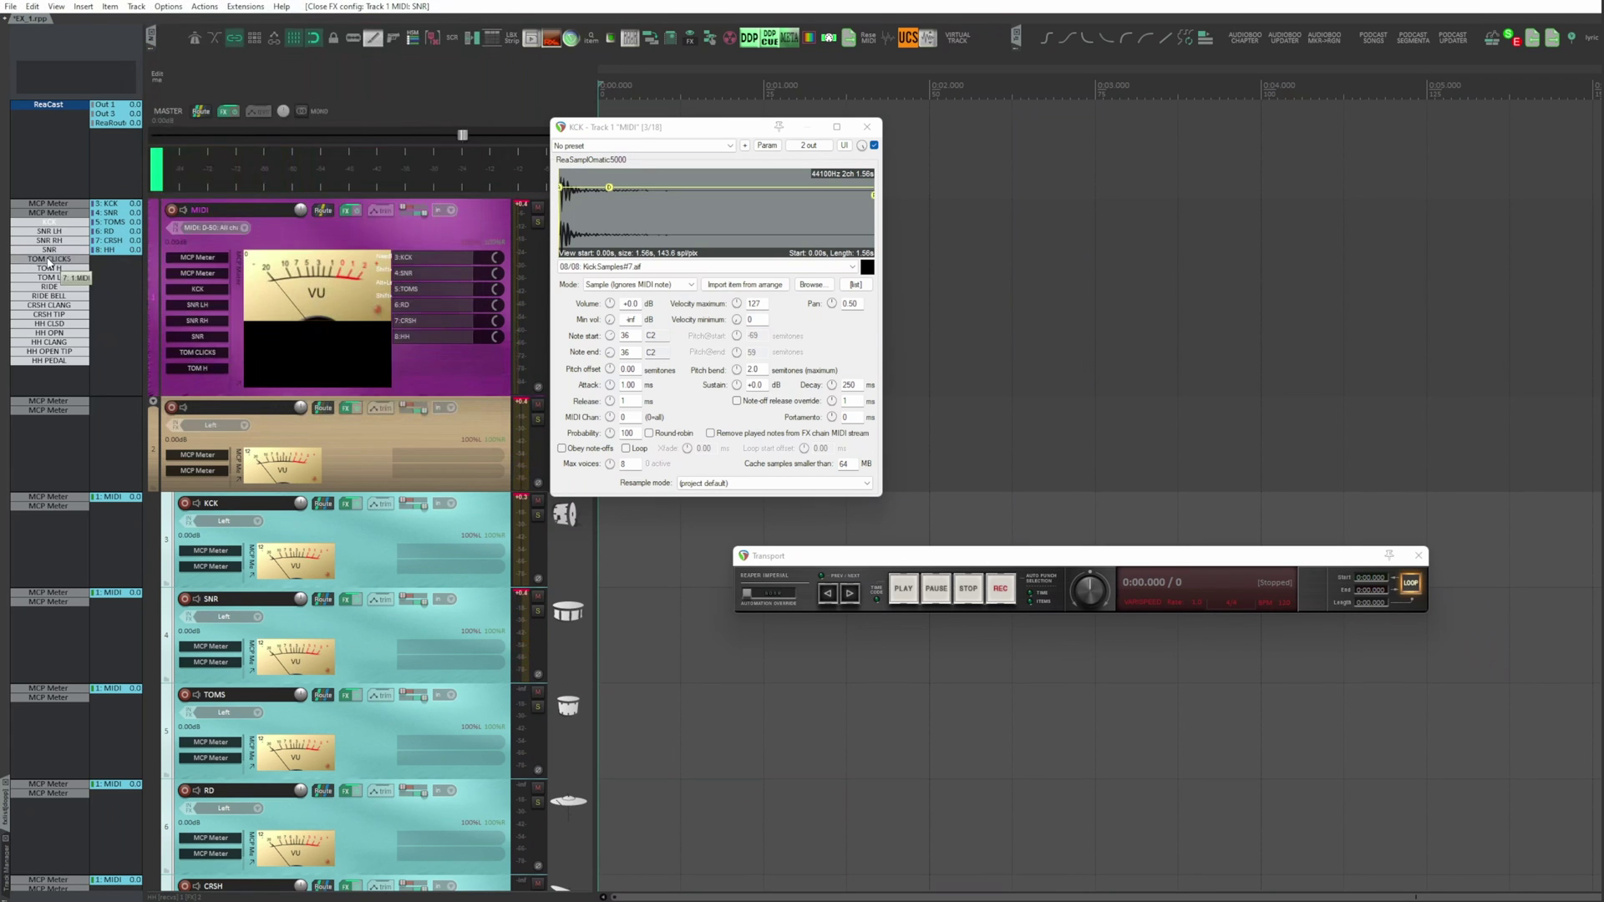
{"action": "left_click", "coordinate": [473, 170]}
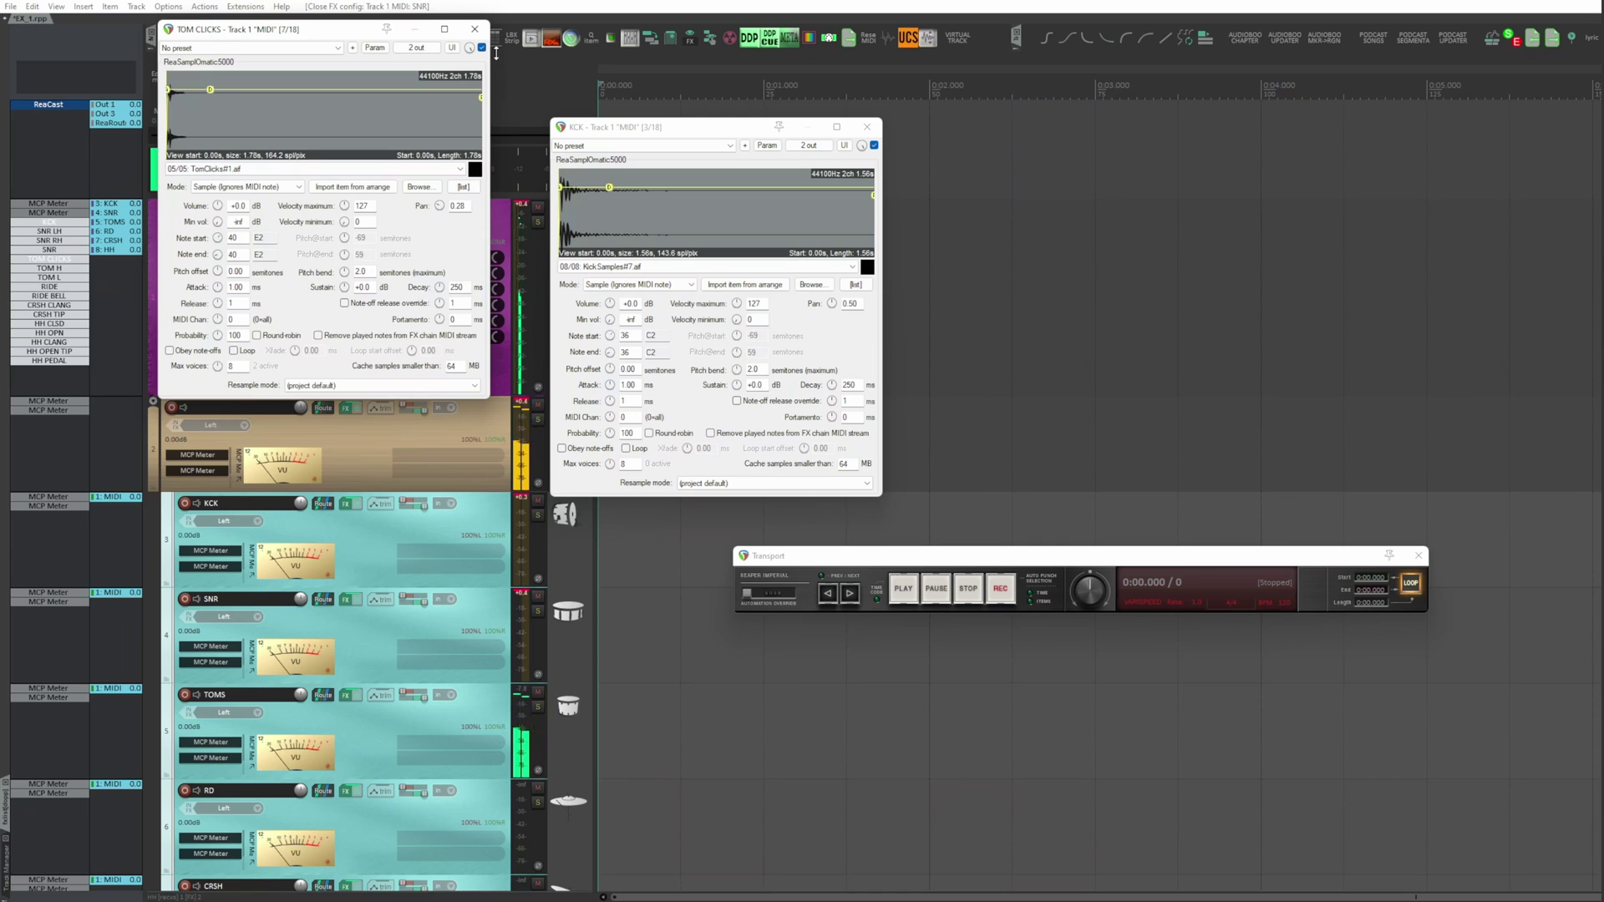
{"action": "key", "text": "Down"}
{"action": "left_click", "coordinate": [474, 170]}
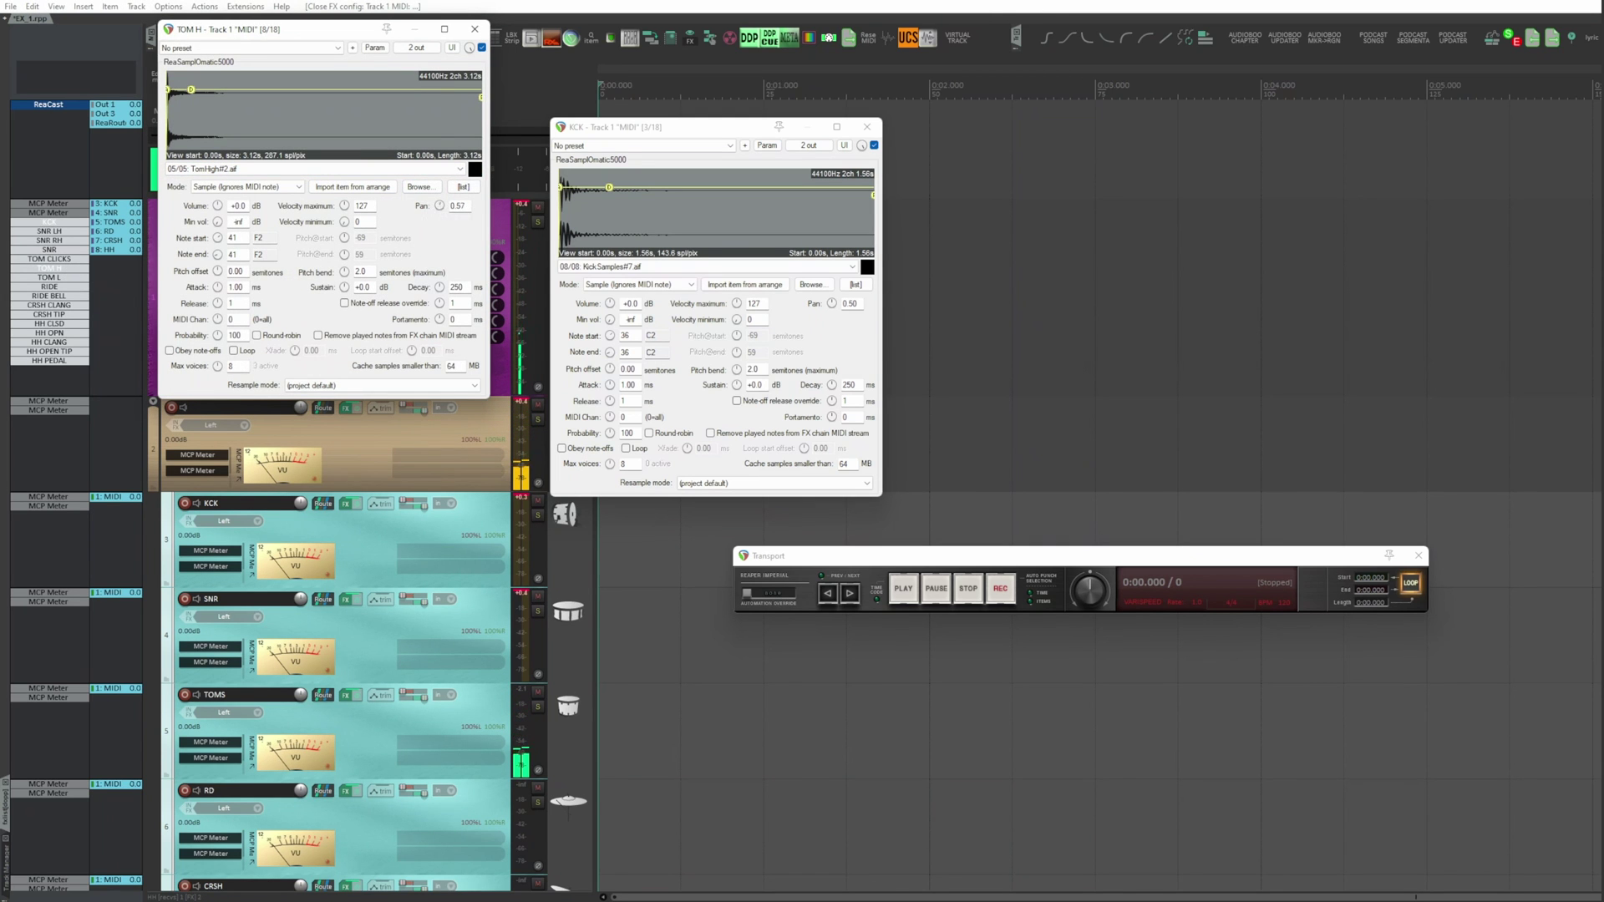
{"action": "left_click", "coordinate": [474, 170]}
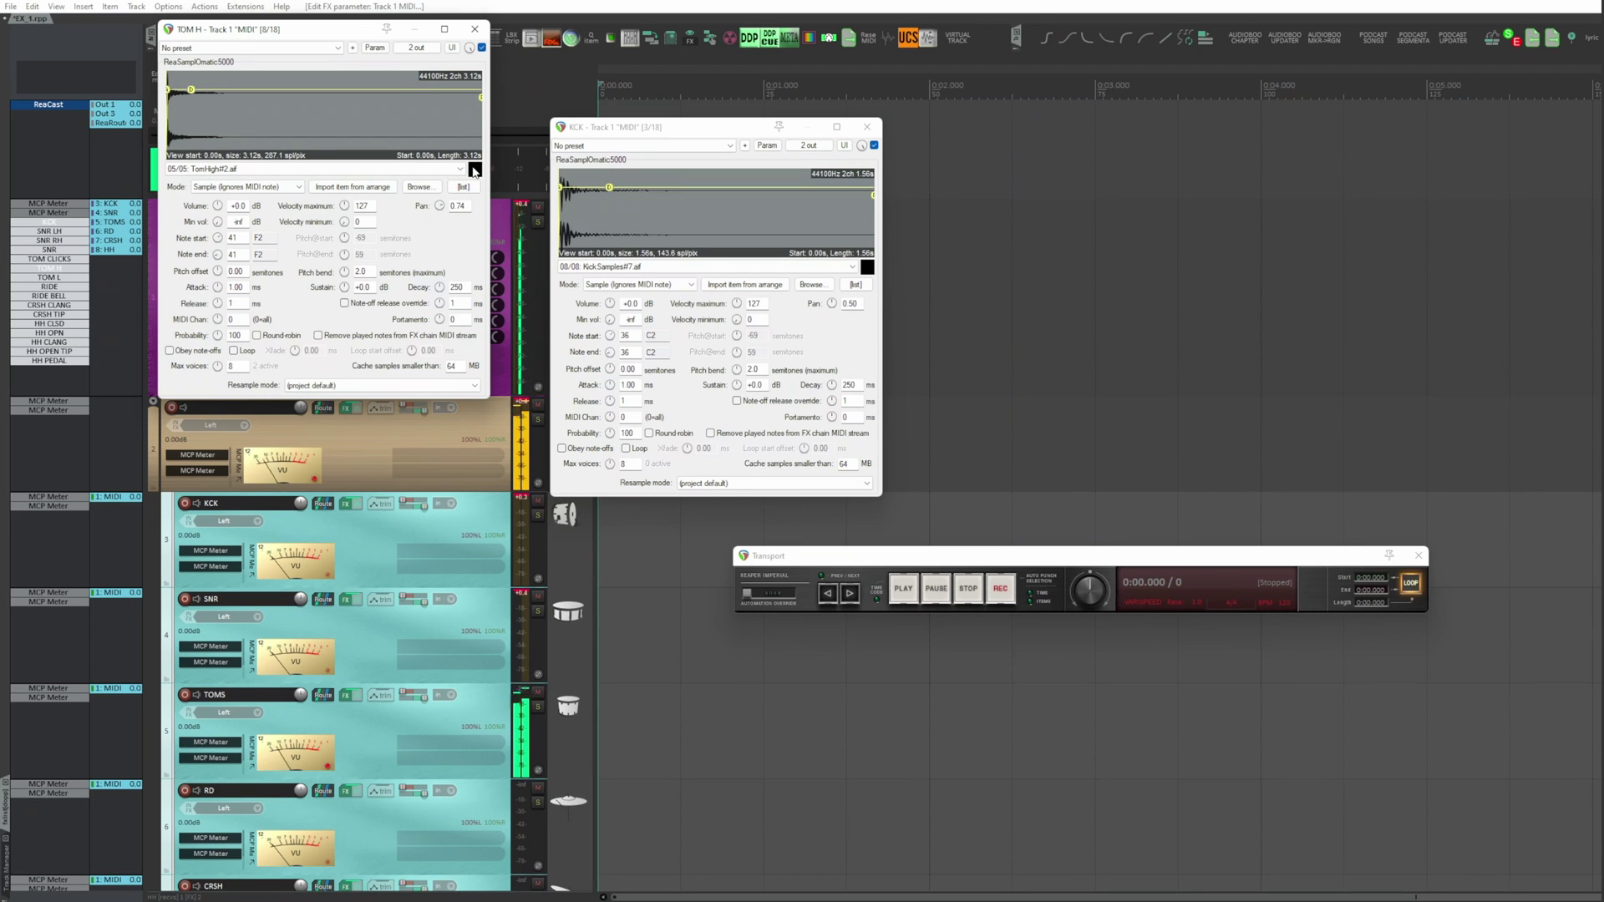
{"action": "left_click", "coordinate": [475, 28]}
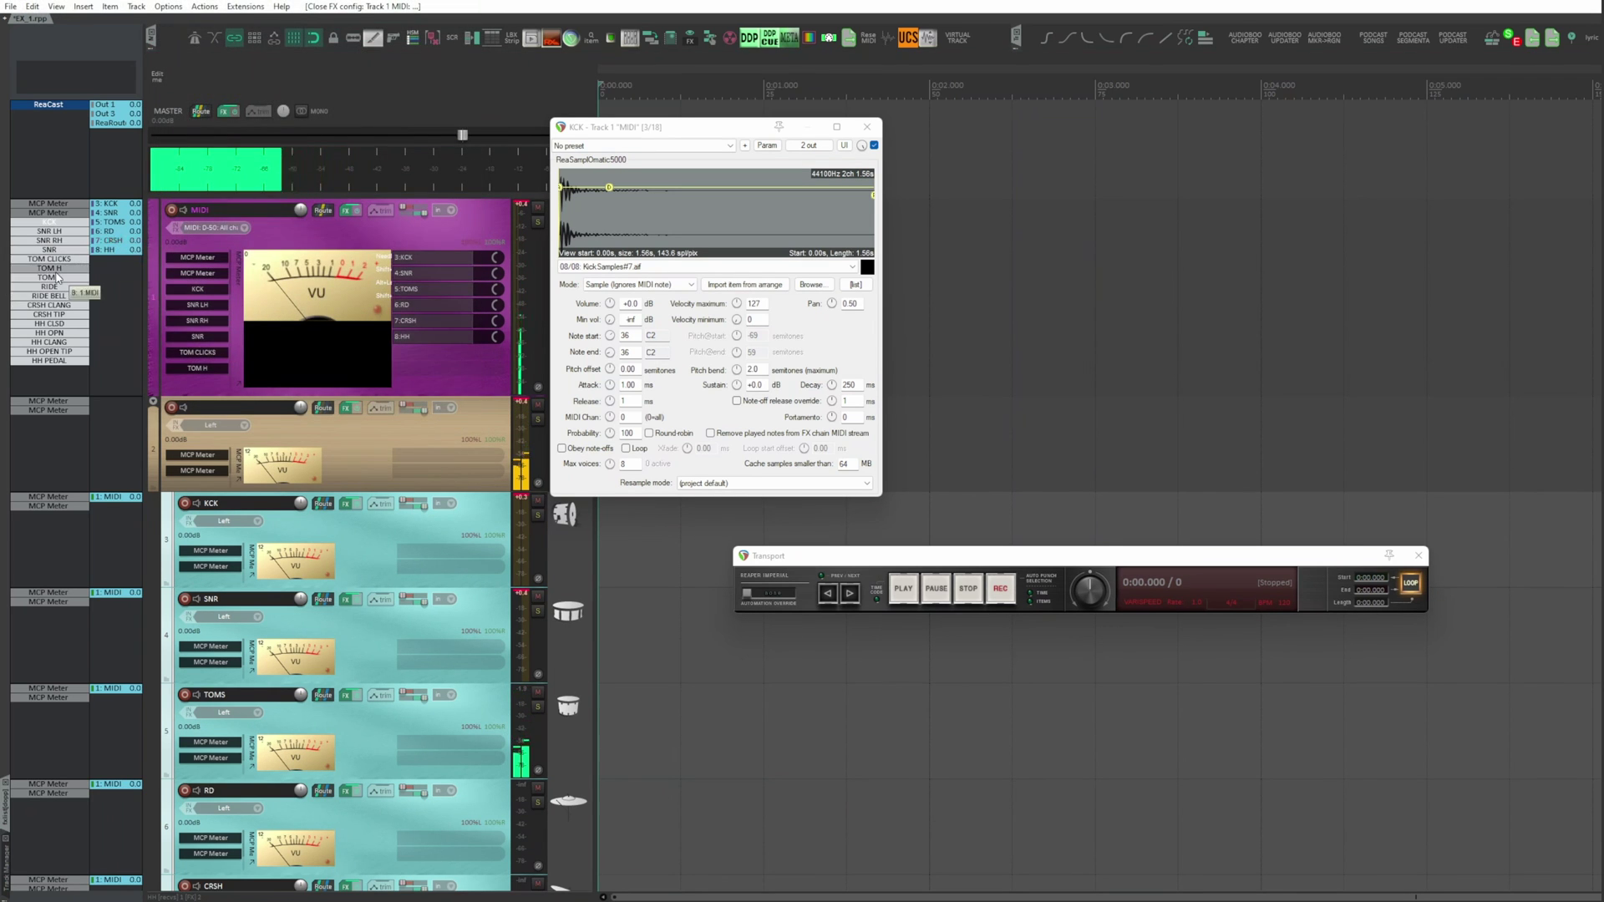
{"action": "left_click", "coordinate": [52, 277]}
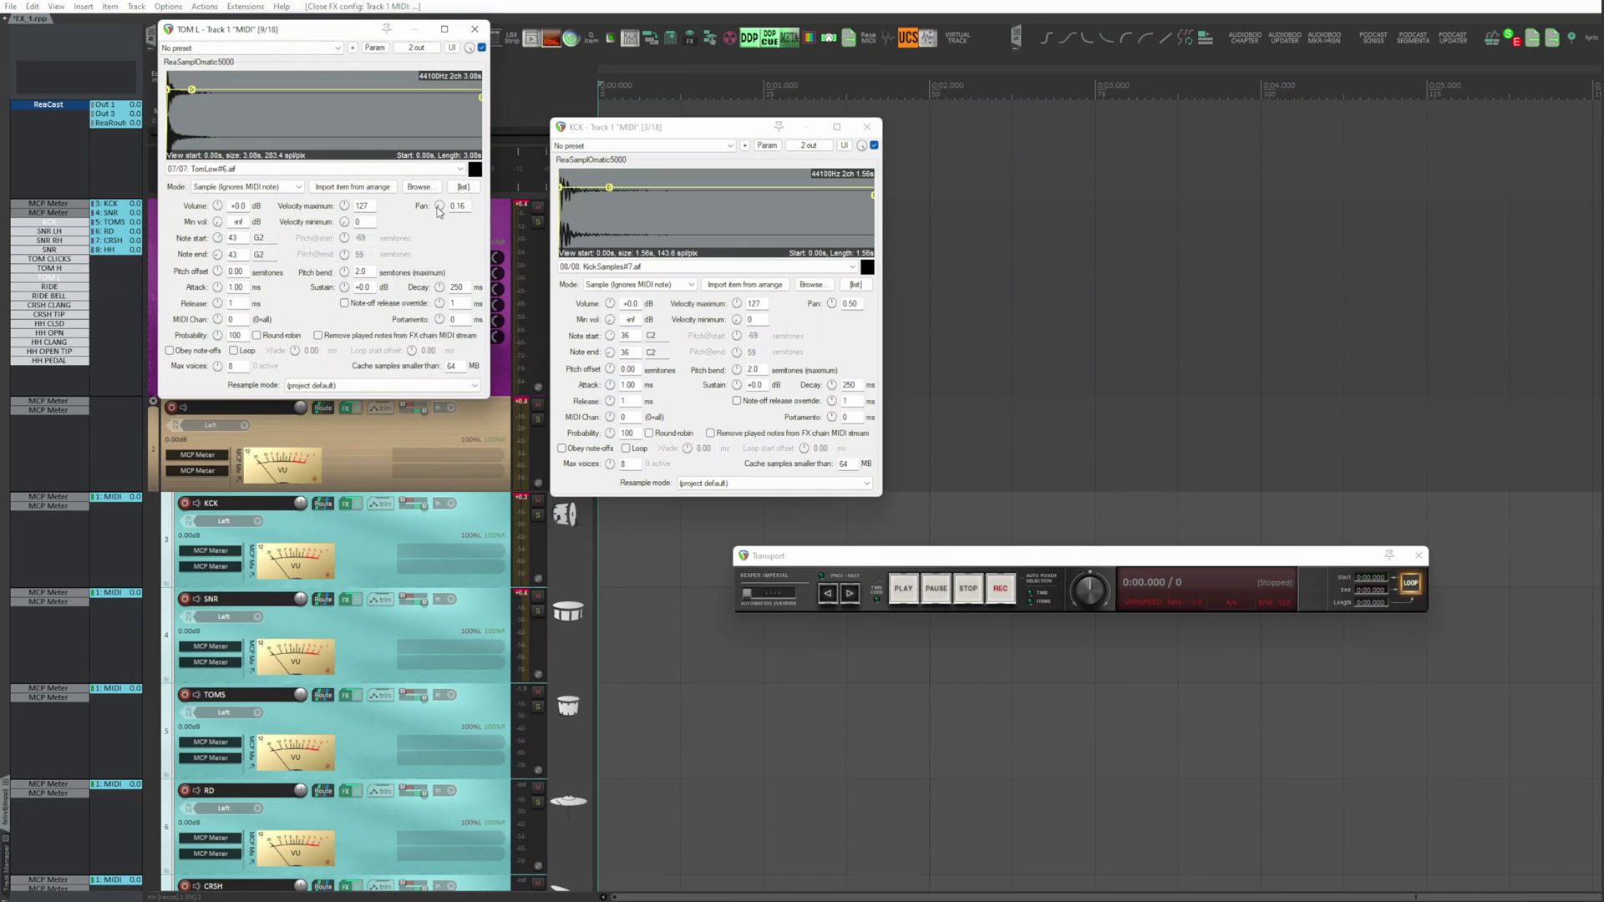
{"action": "left_click", "coordinate": [474, 170]}
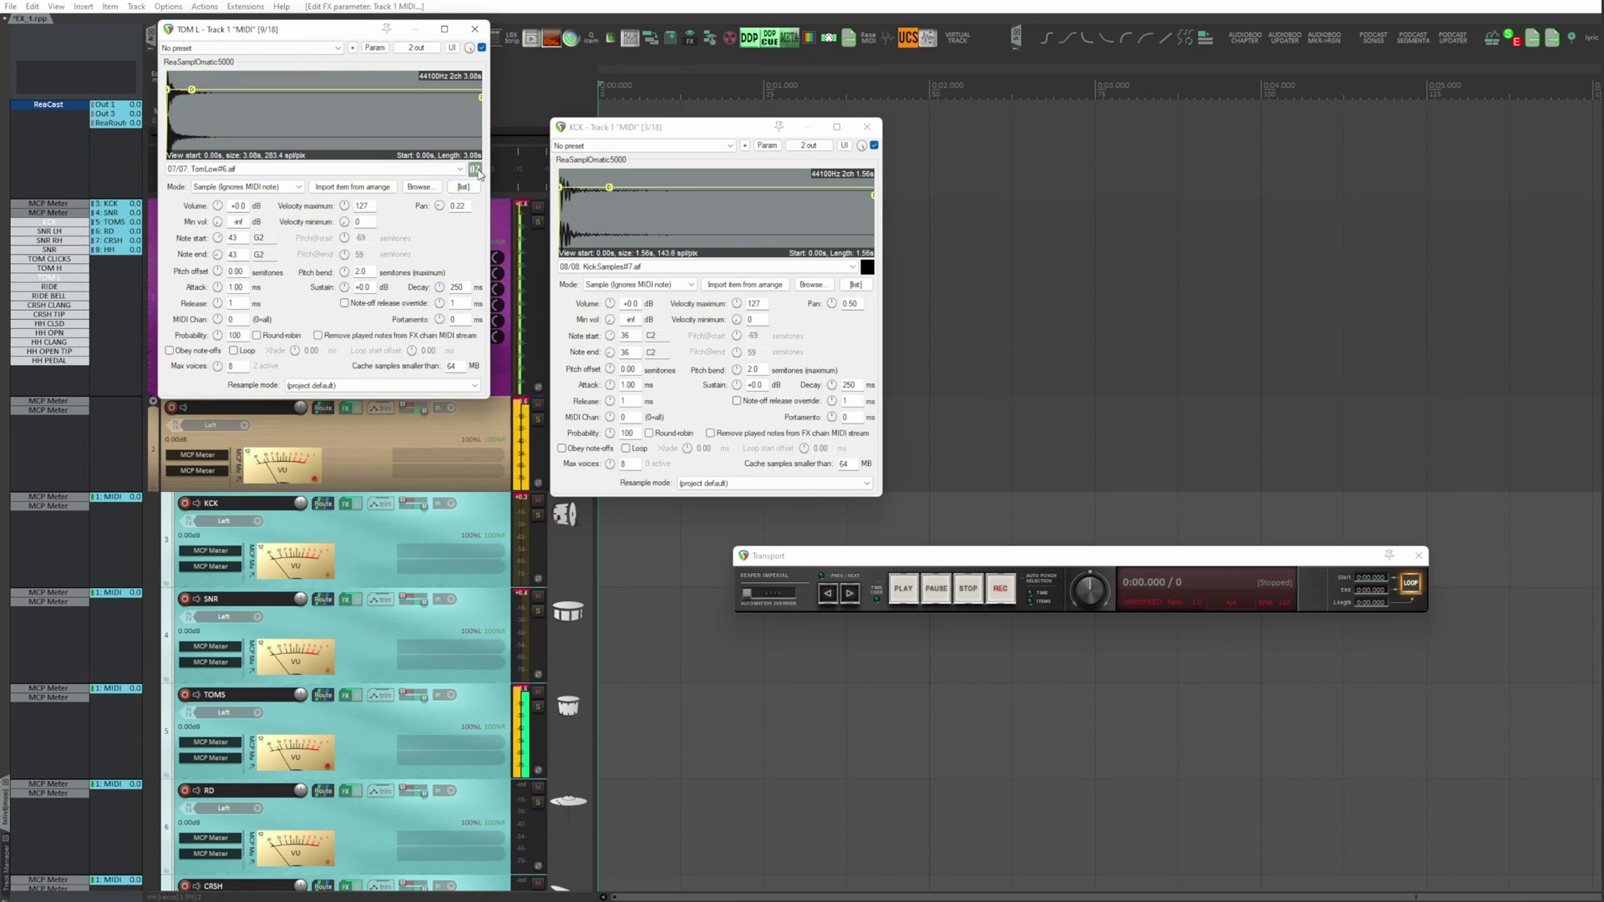
{"action": "left_click", "coordinate": [476, 30]}
- Insert a new MIDI item on the MIDI track and open it in the MIDI editor
{"action": "left_click", "coordinate": [83, 7]}
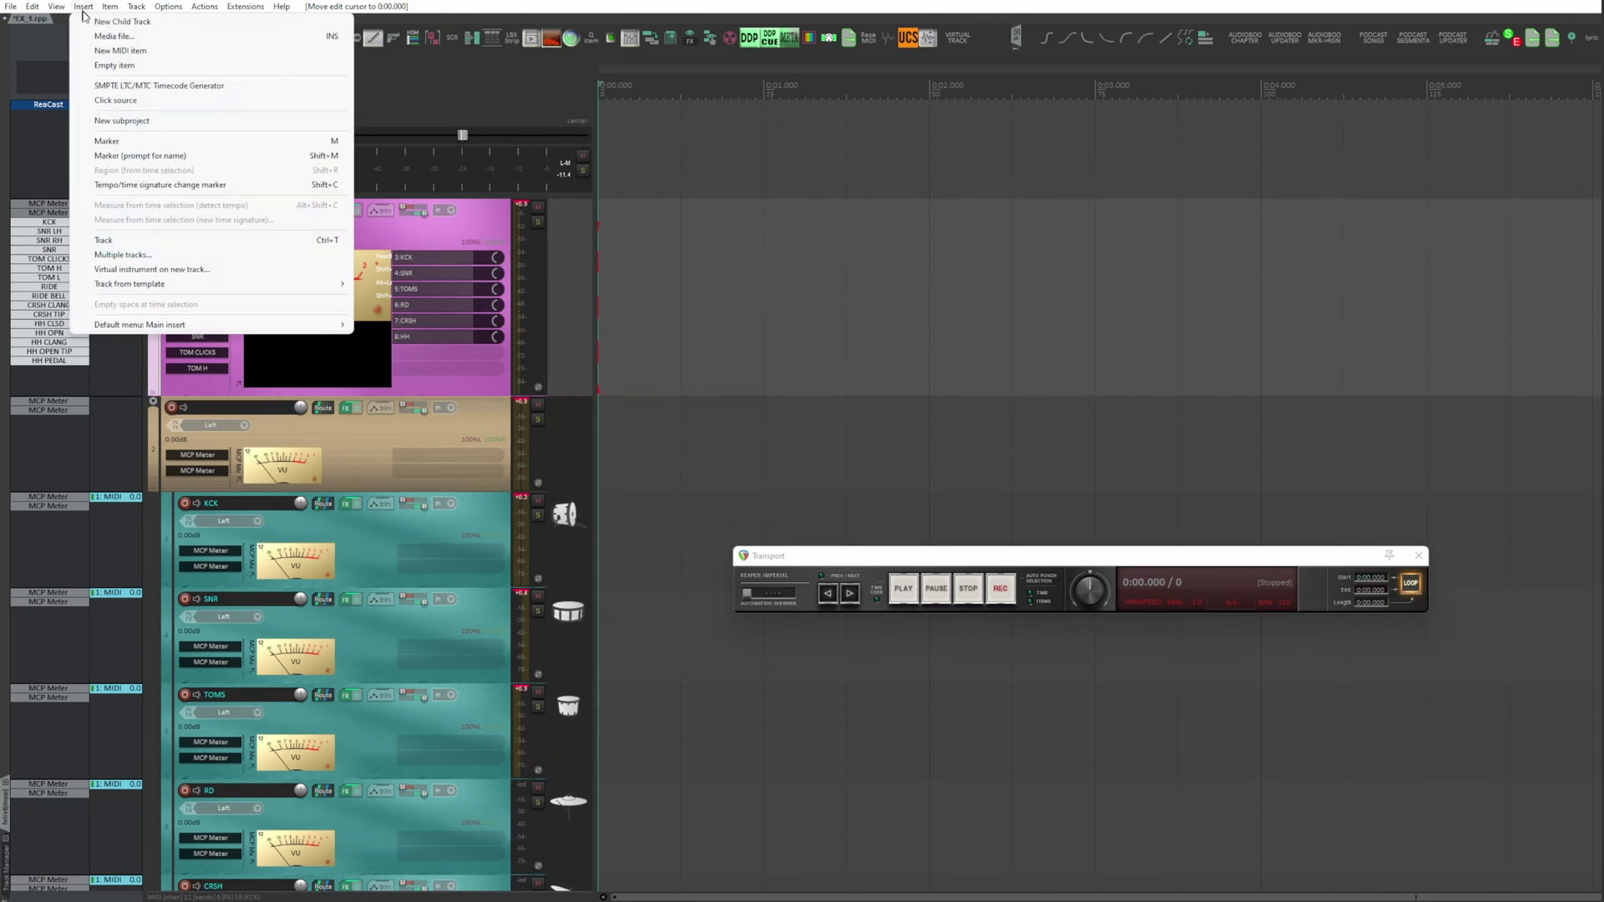
{"action": "left_click", "coordinate": [106, 52]}
{"action": "double_click", "coordinate": [620, 279]}
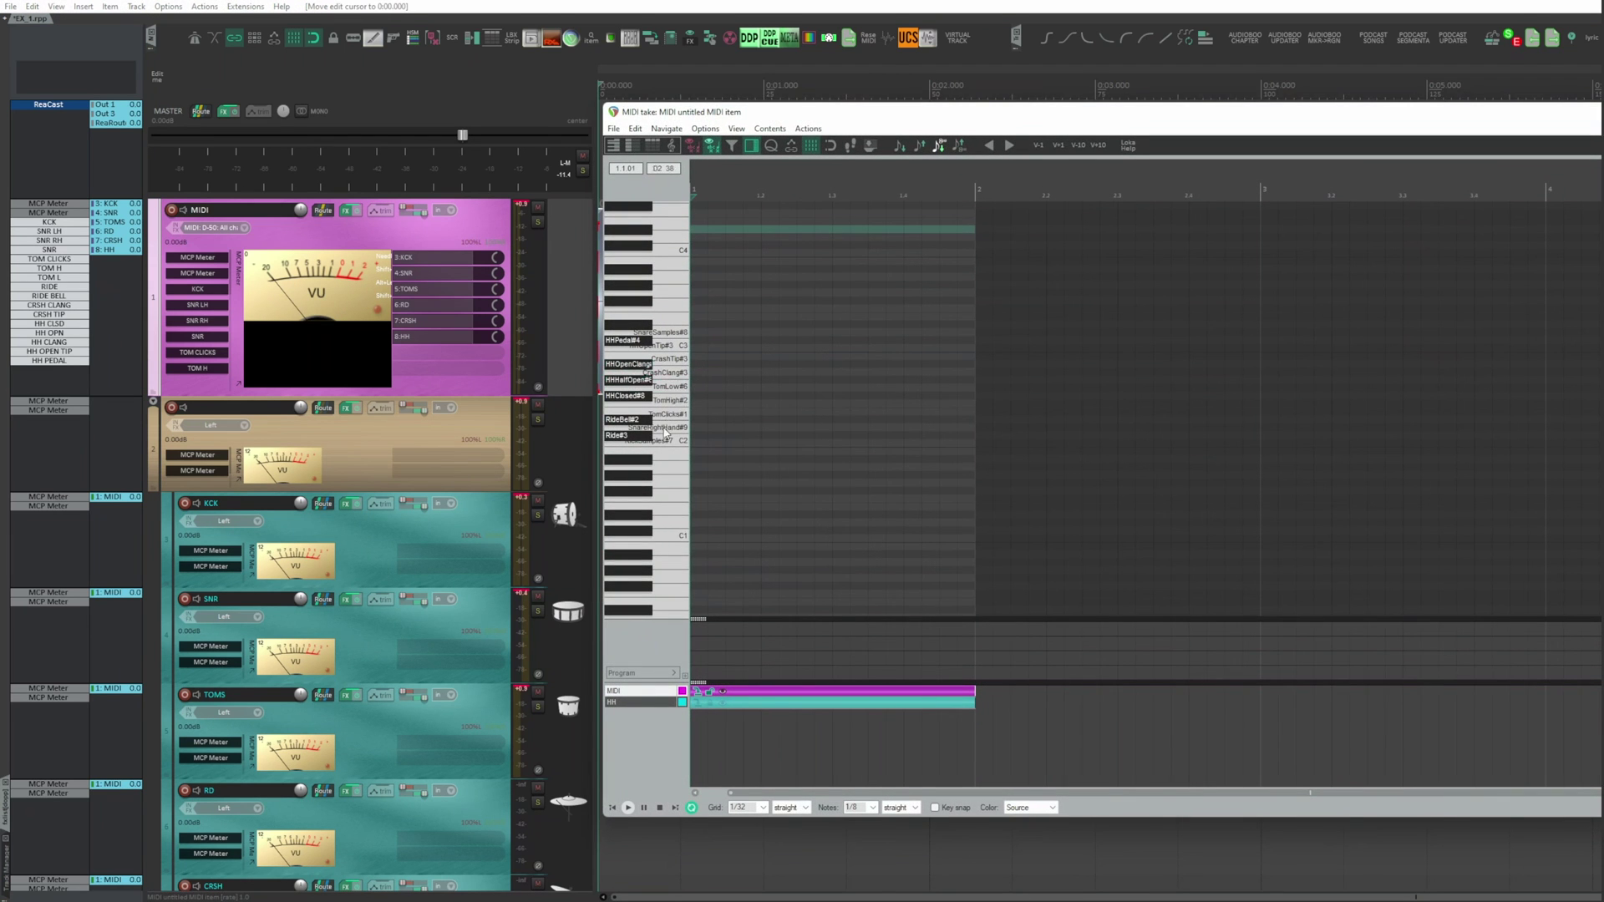
- Audition the drum rows from C2 up to CrashClang#3, then enable the MIDI track's record monitoring
{"action": "left_click", "coordinate": [661, 441]}
{"action": "left_click", "coordinate": [667, 415]}
{"action": "left_click", "coordinate": [664, 400]}
{"action": "left_click", "coordinate": [664, 386]}
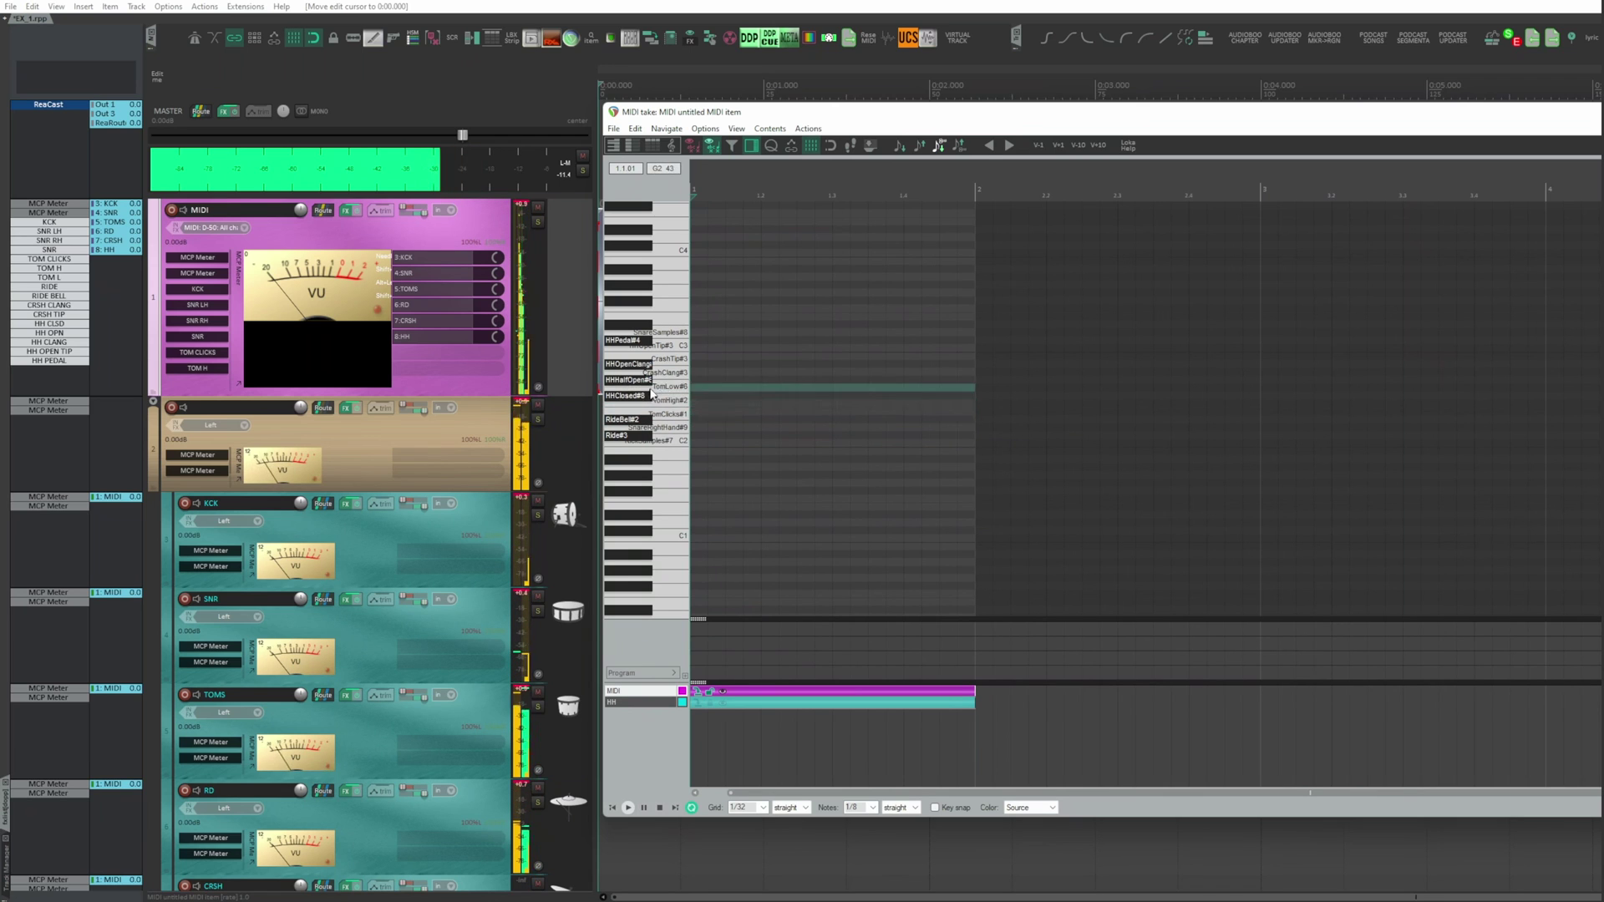
{"action": "left_click", "coordinate": [664, 372]}
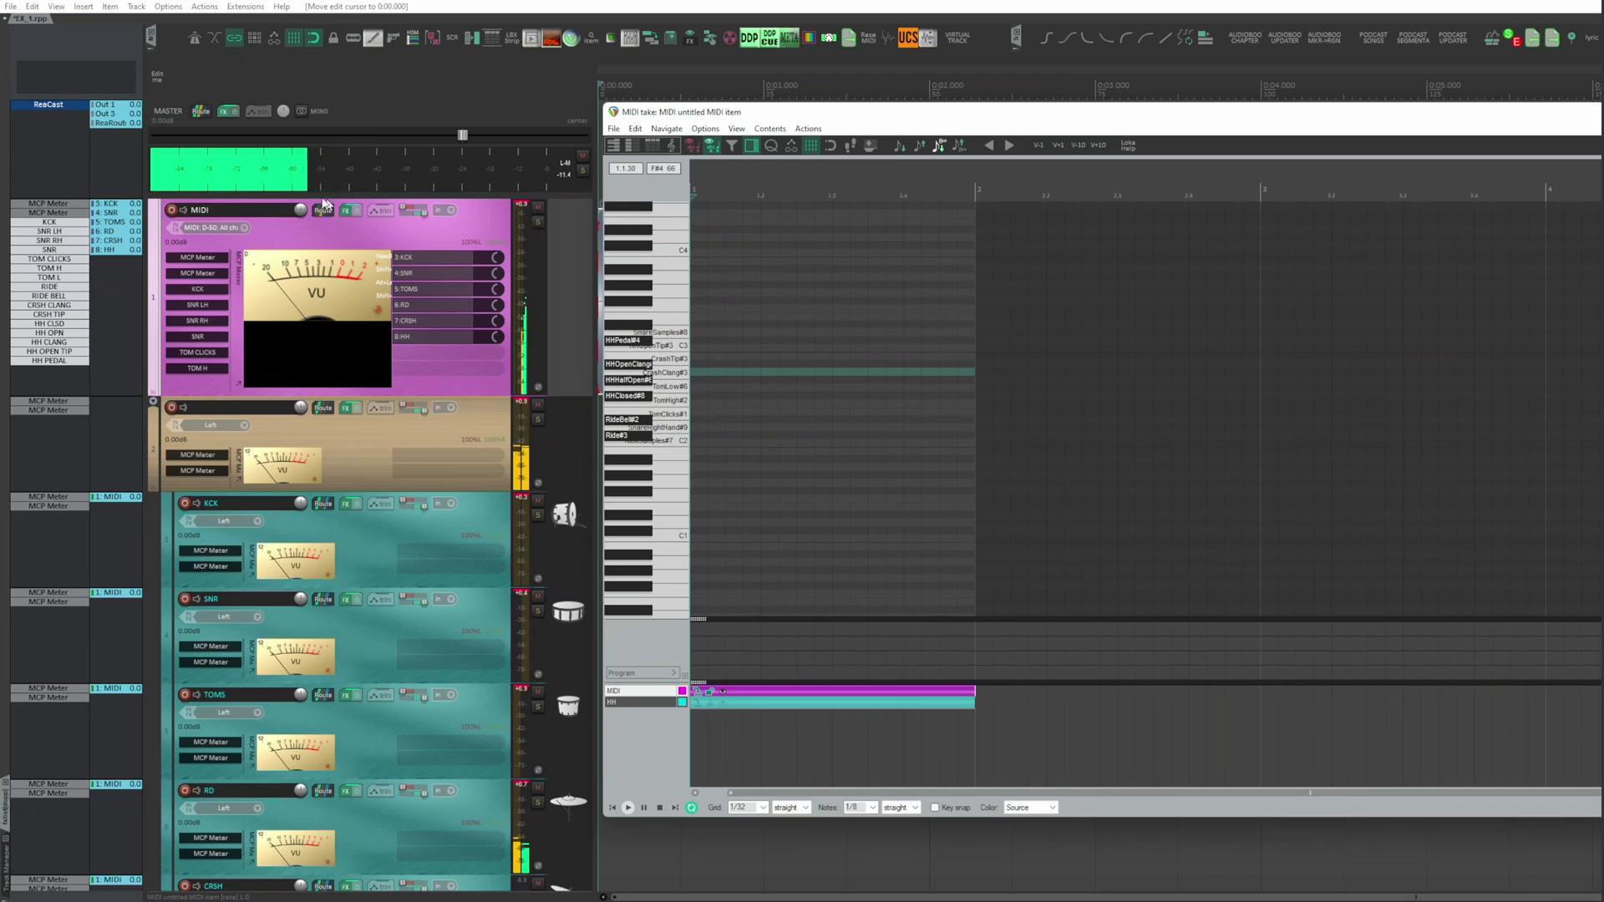
{"action": "left_click", "coordinate": [184, 211]}
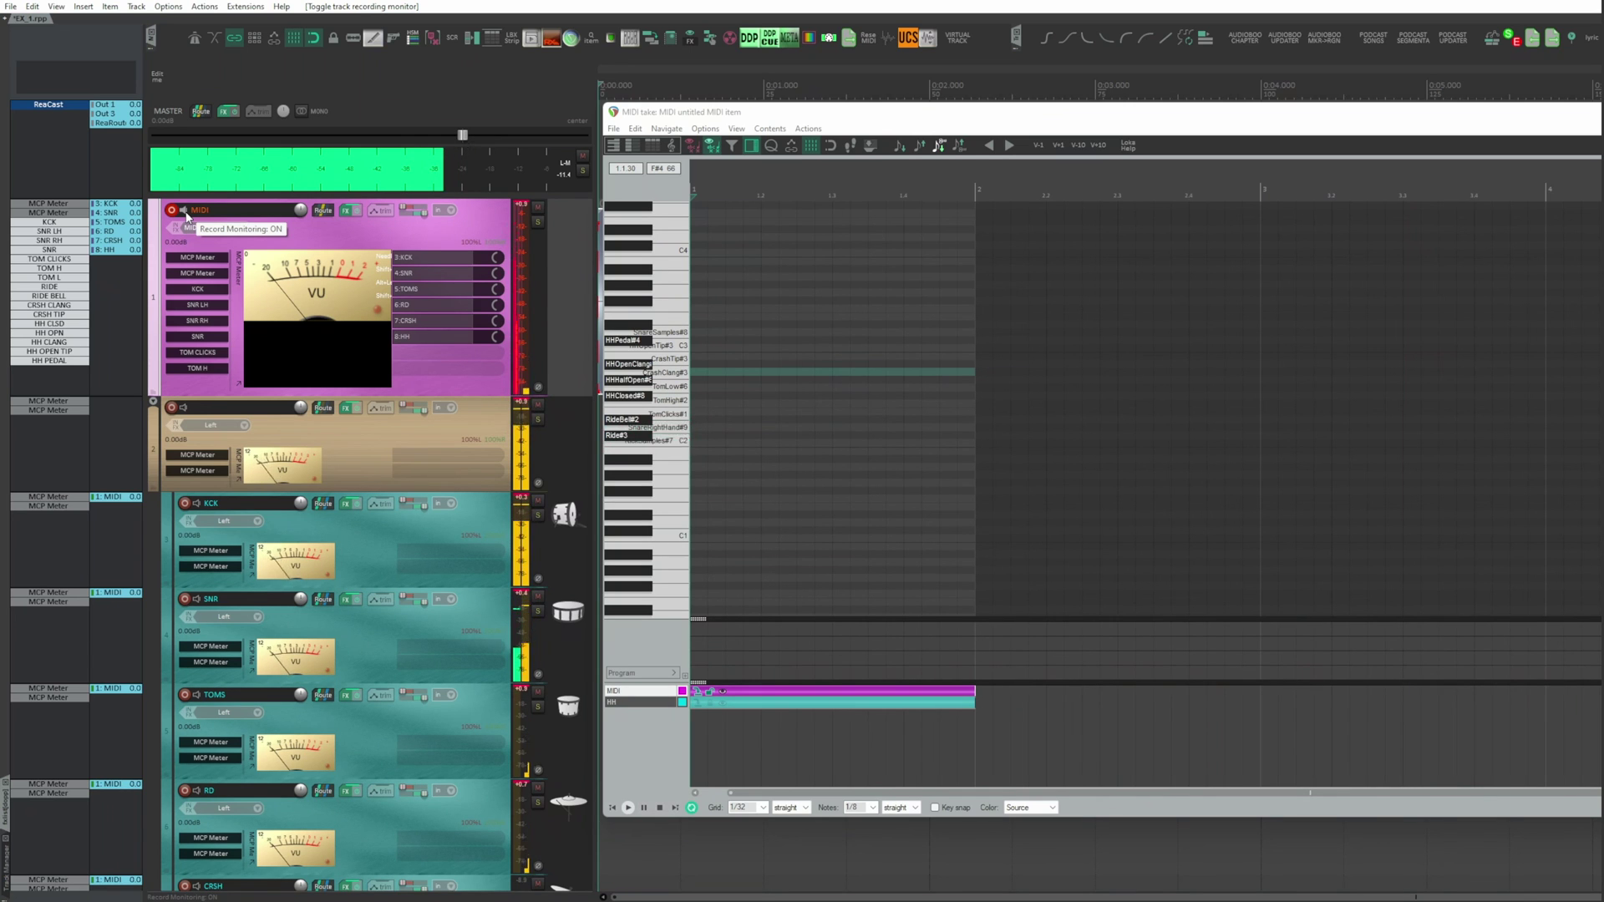
- Record a drum pass on the MIDI track, stop it, and play it back
{"action": "key", "text": "ctrl+r"}
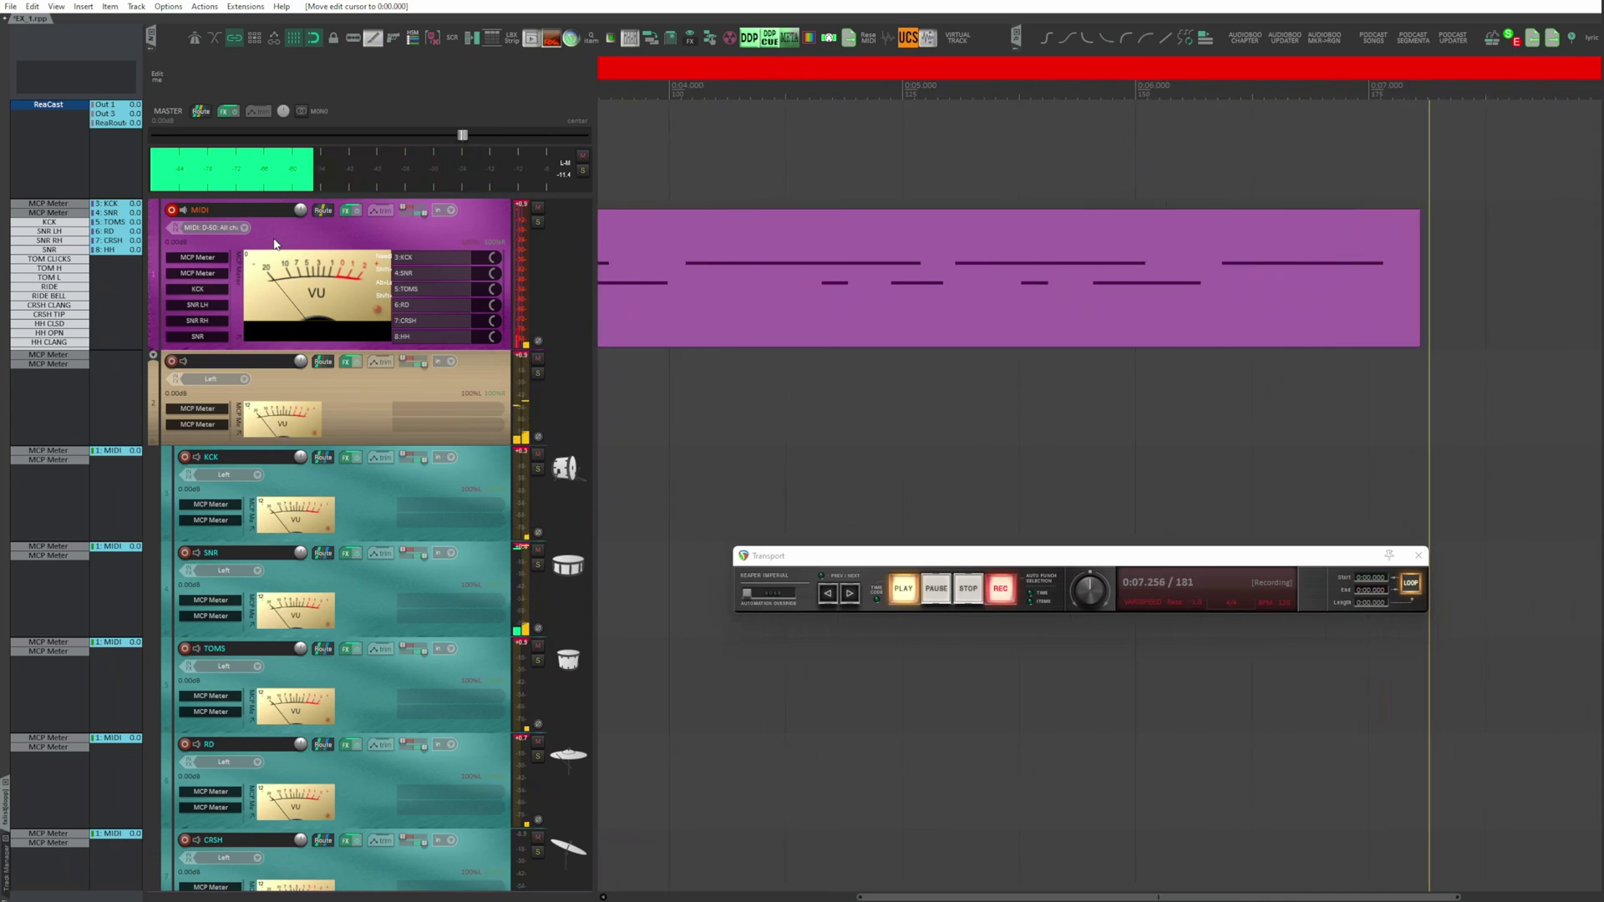
{"action": "key", "text": "space"}
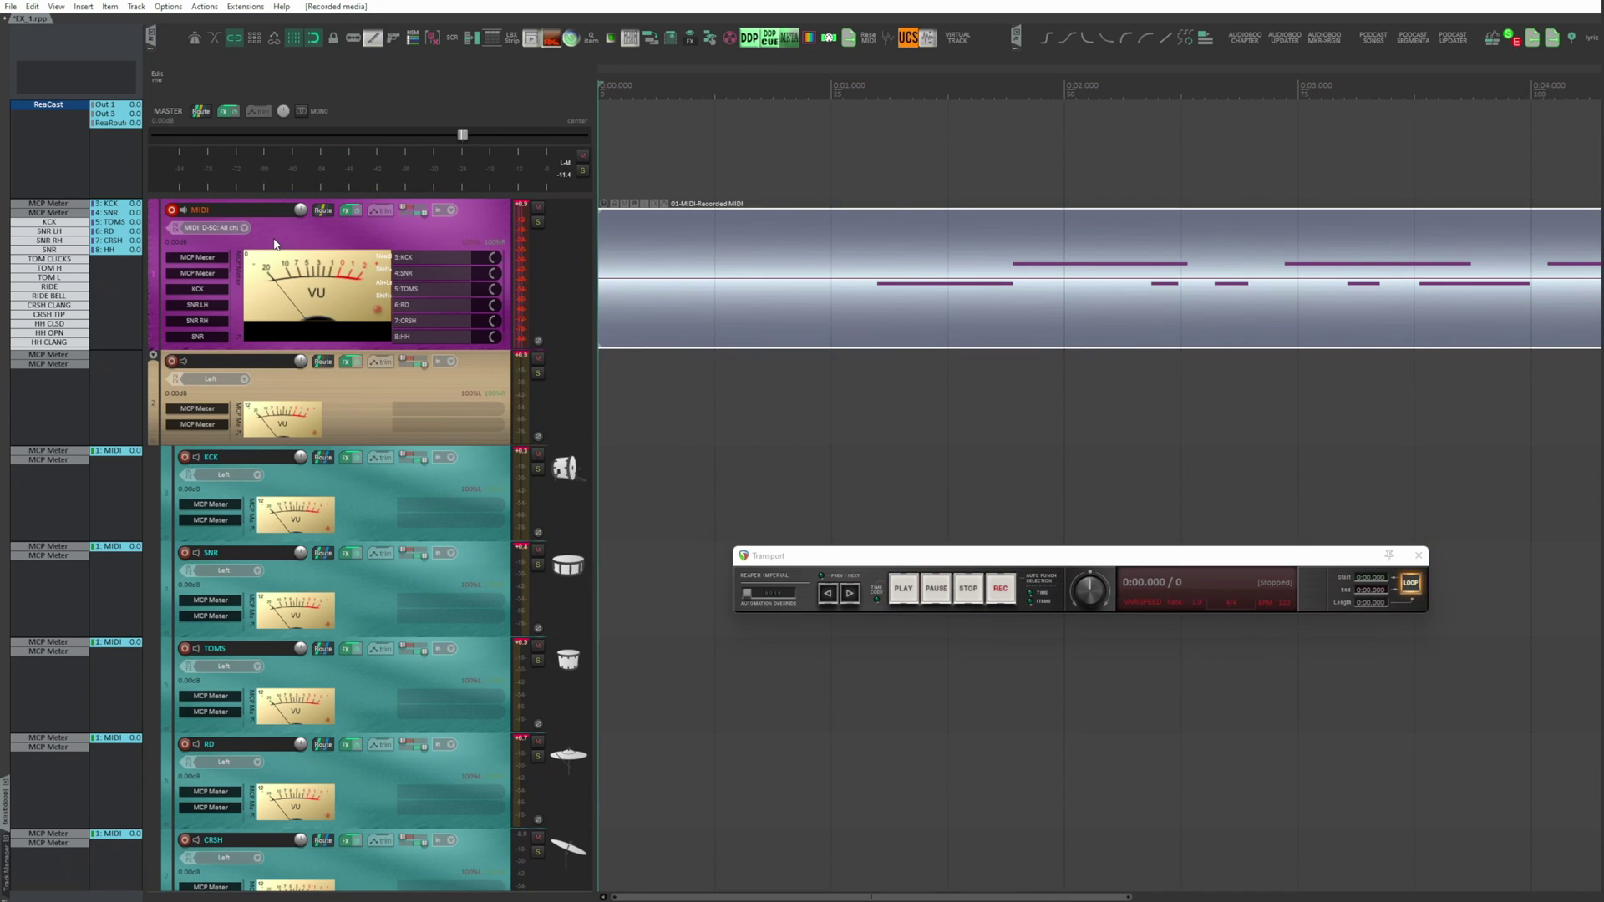
{"action": "key", "text": "space"}
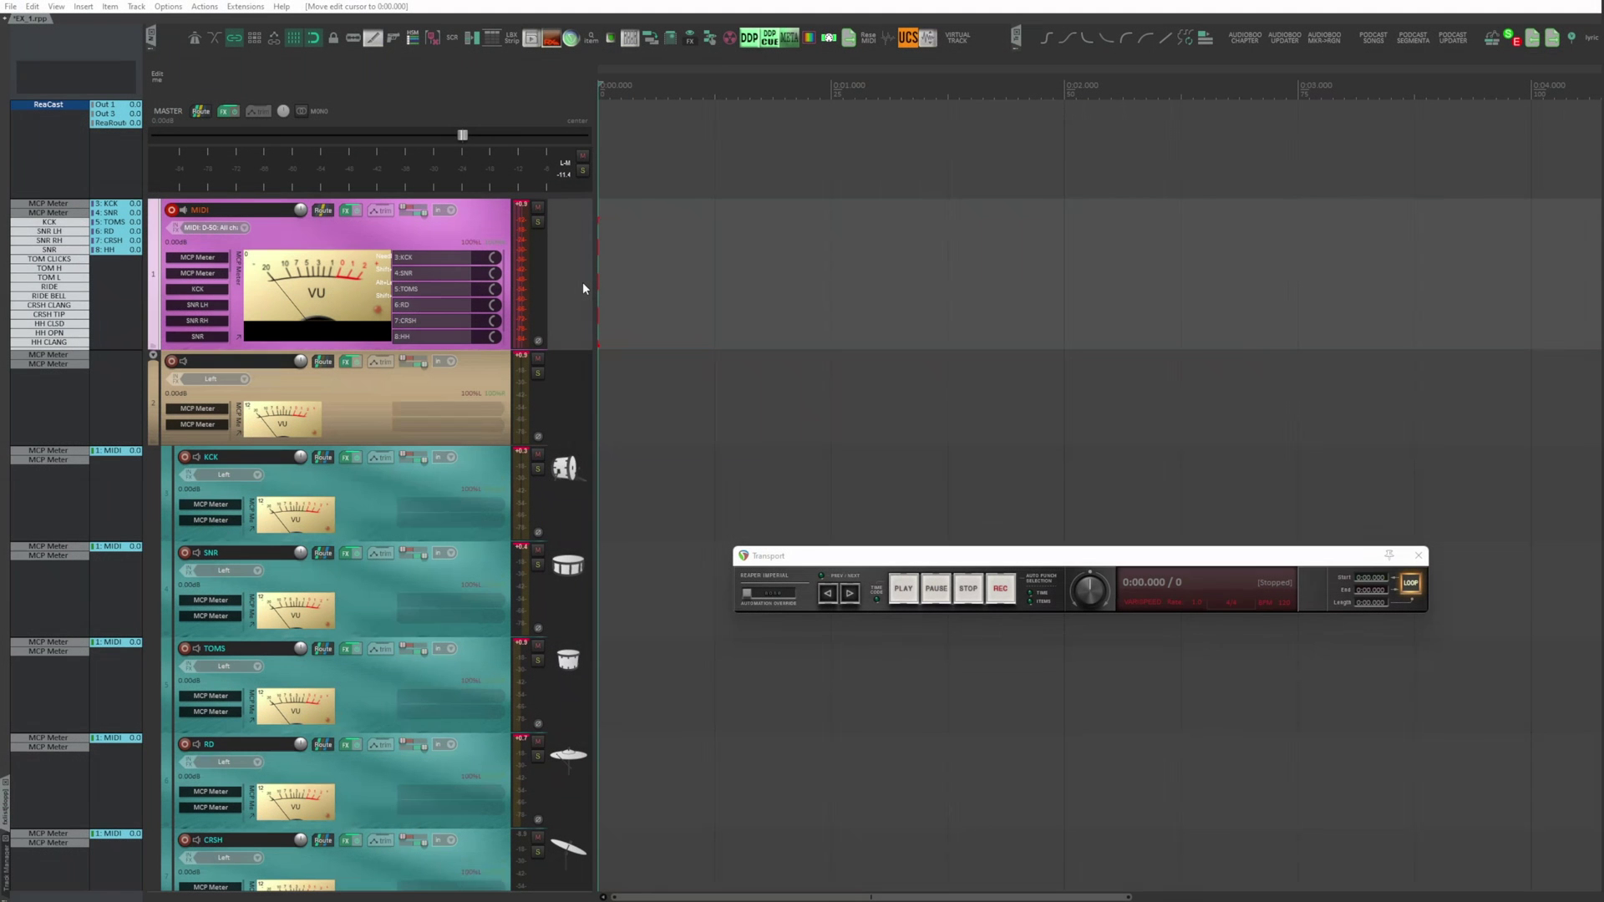
- Select the drum tracks down to HH and save them as the DRUMSET TUTORIAL track template
{"action": "scroll", "coordinate": [583, 288], "scroll_direction": "down", "scroll_amount": 3}
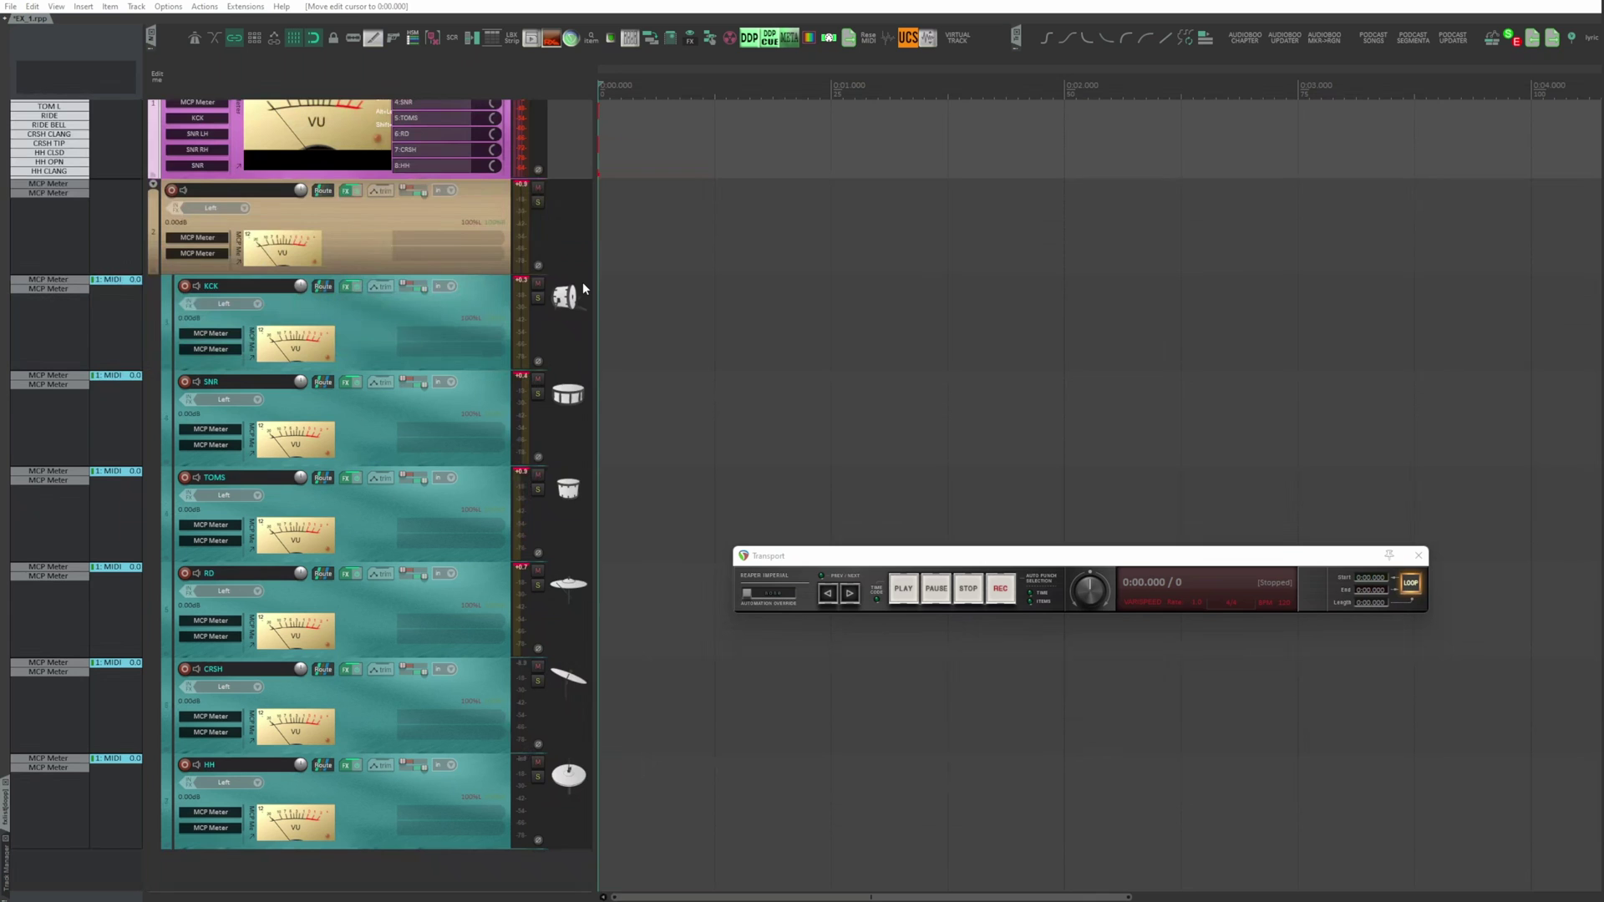
{"action": "left_click", "coordinate": [451, 786]}
{"action": "scroll", "coordinate": [451, 787], "scroll_direction": "up", "scroll_amount": 3}
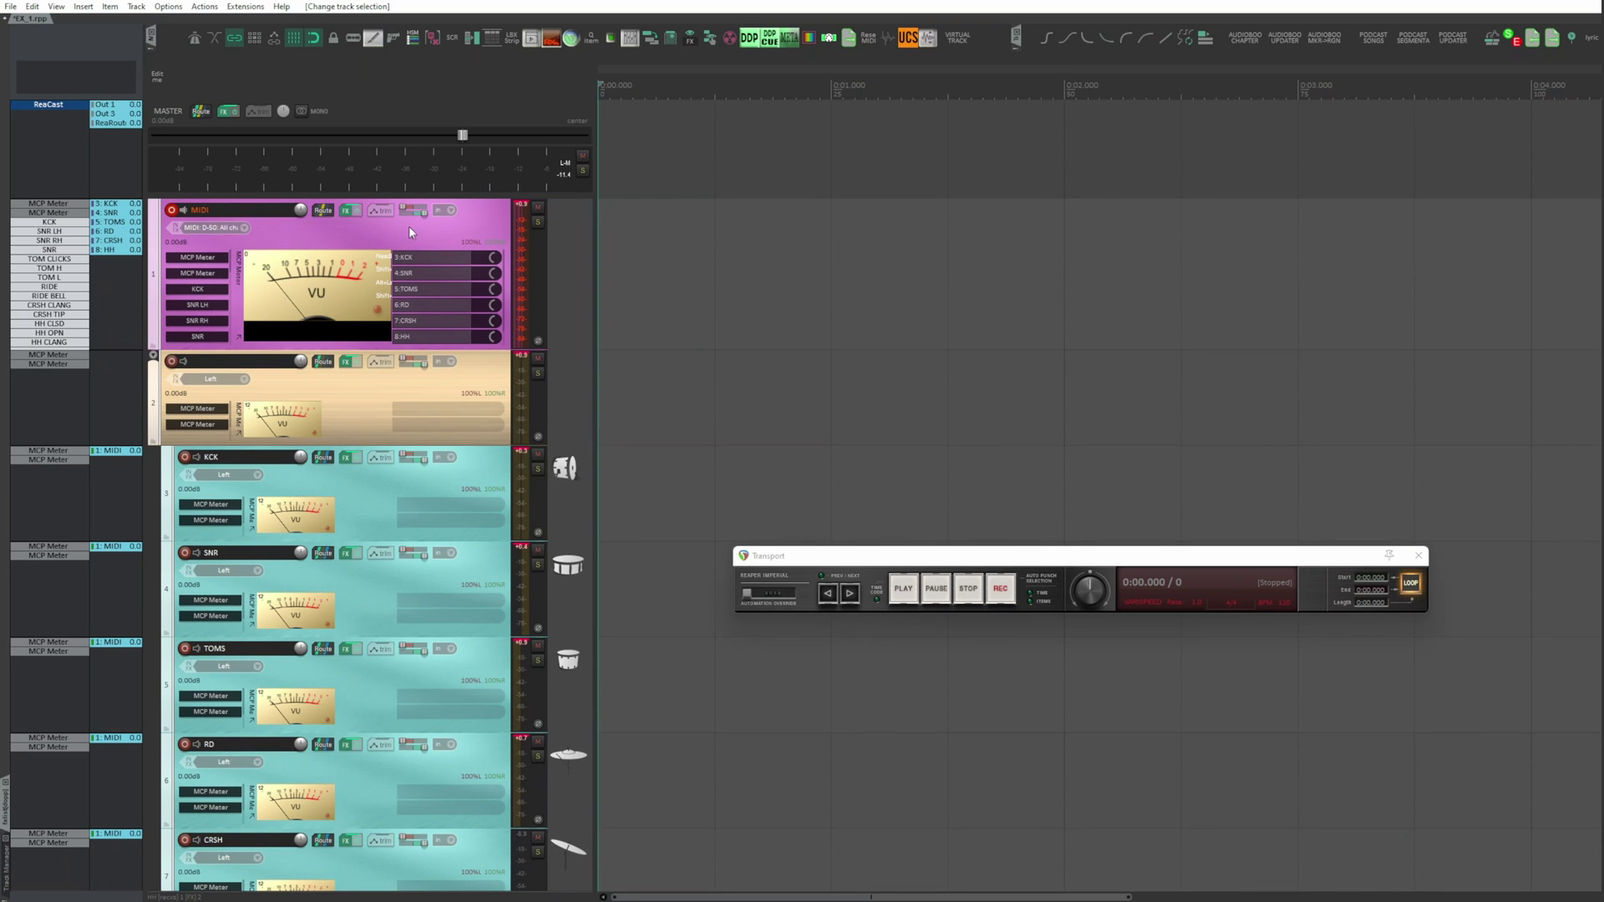
{"action": "left_click", "coordinate": [136, 7]}
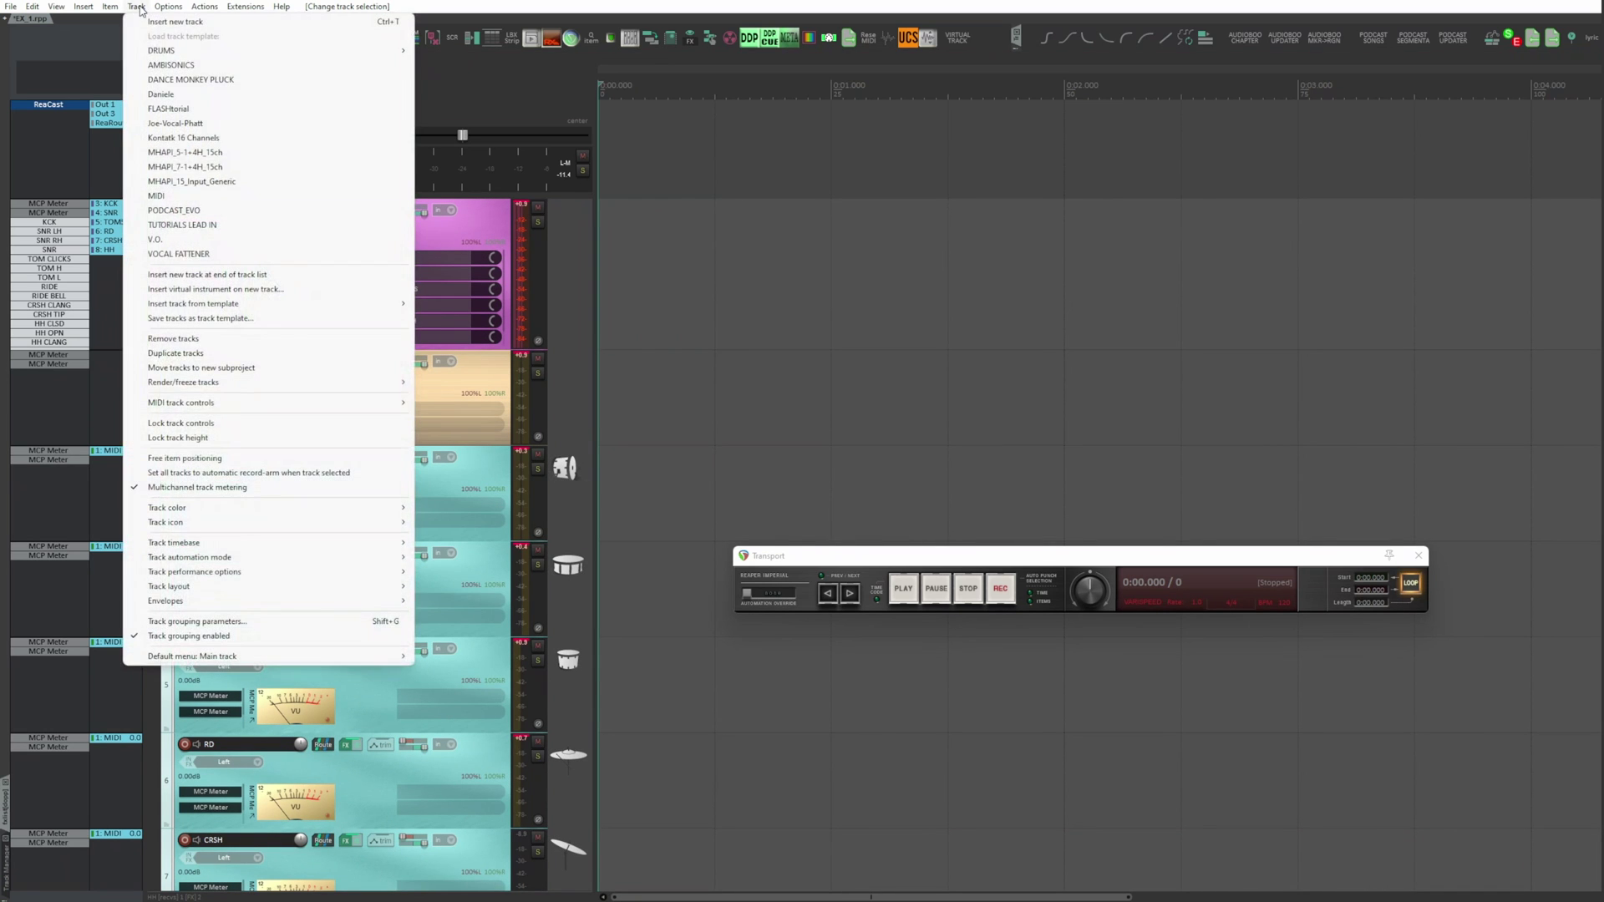
{"action": "left_click", "coordinate": [226, 321]}
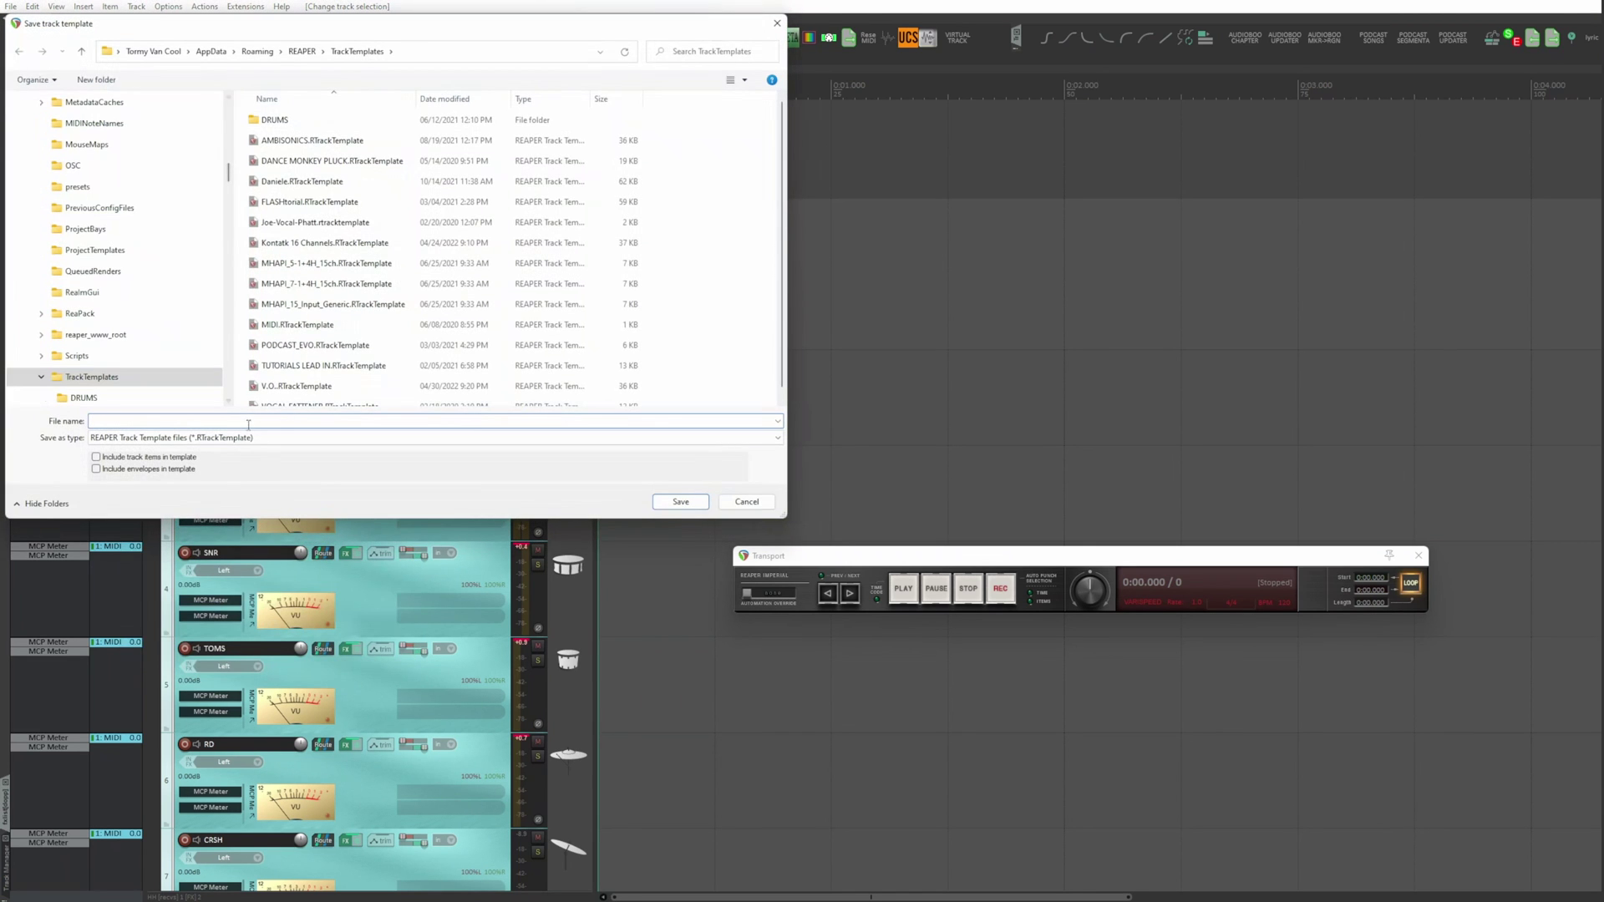
{"action": "type", "text": "DRUMSET TUTORIAL"}
{"action": "key", "text": "Return"}
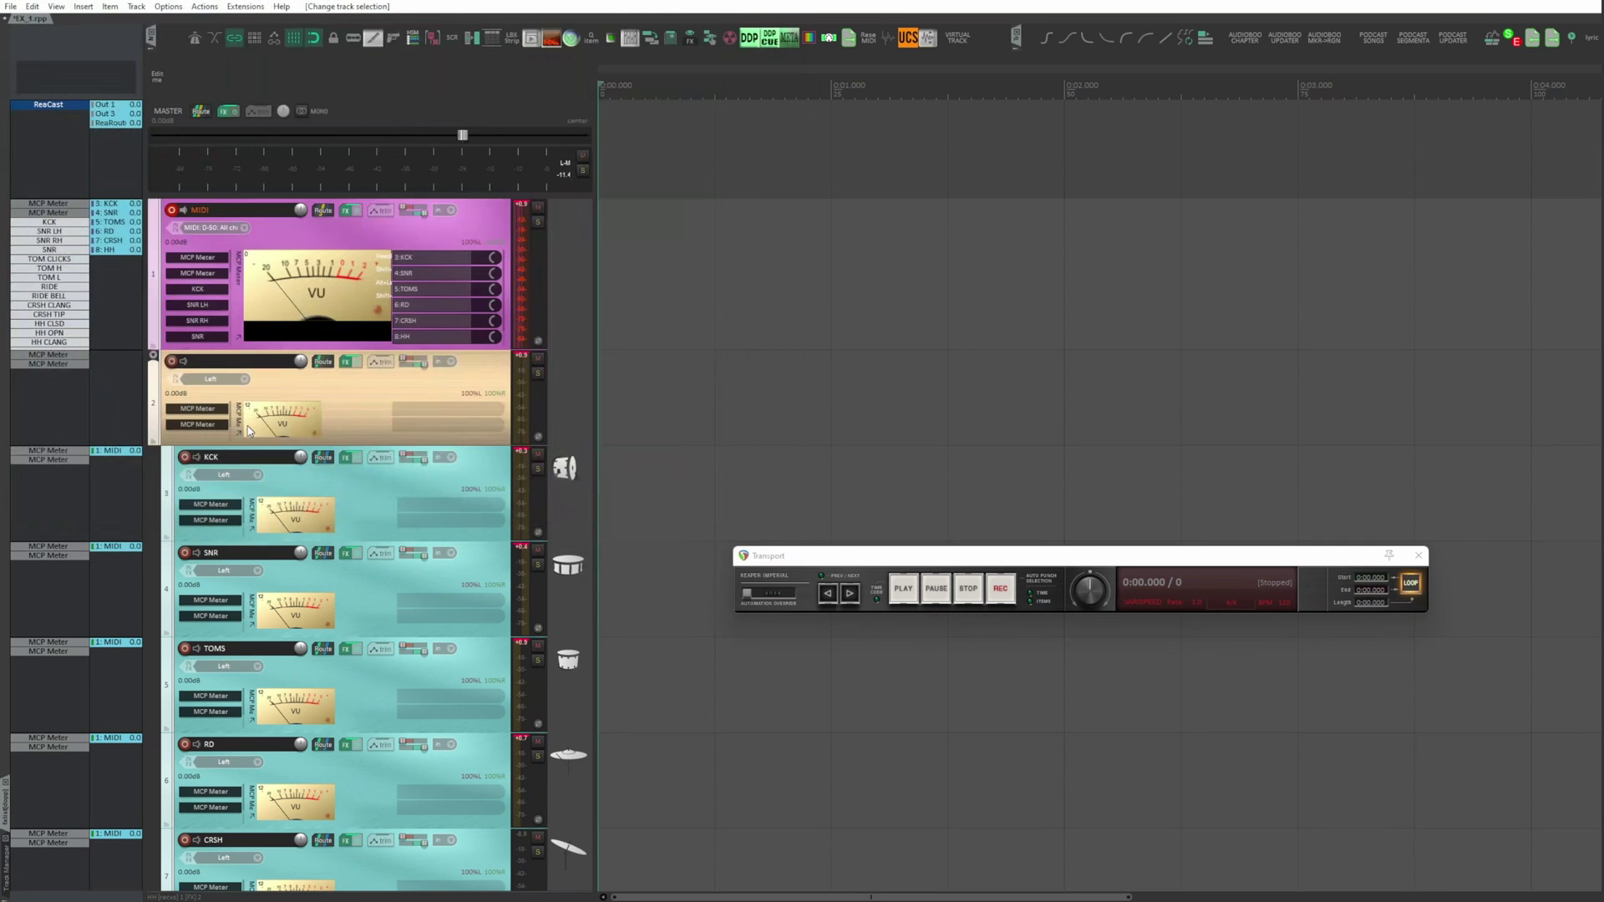
- Open a new project tab and insert the DRUMSET TUTORIAL track template into it
{"action": "key", "text": "ctrl+alt+n"}
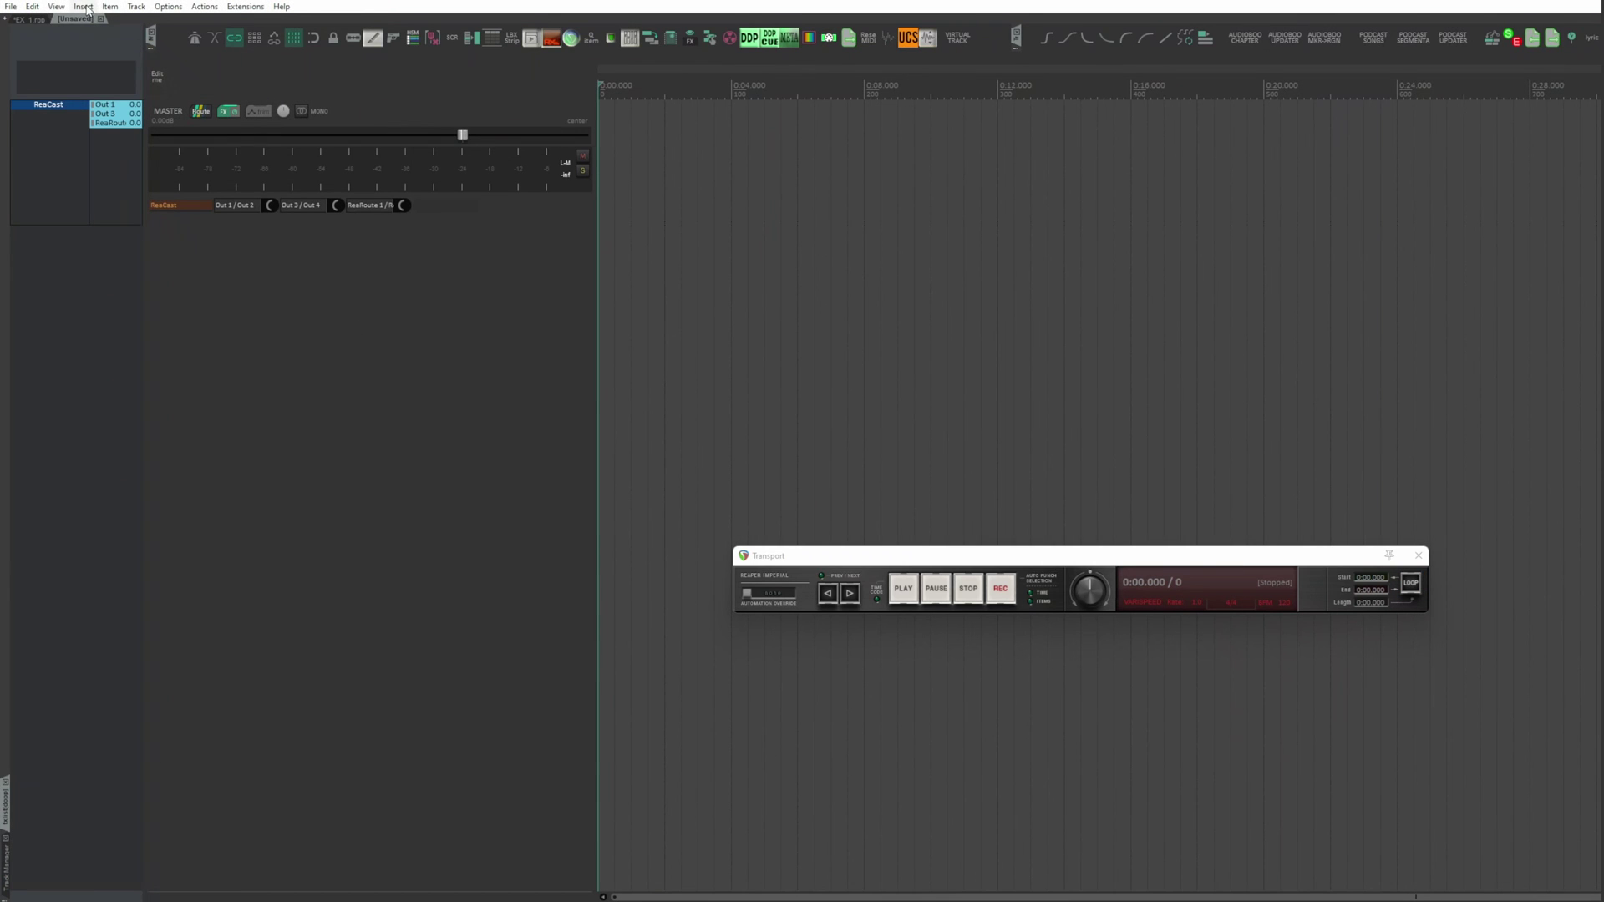
{"action": "left_click", "coordinate": [137, 6]}
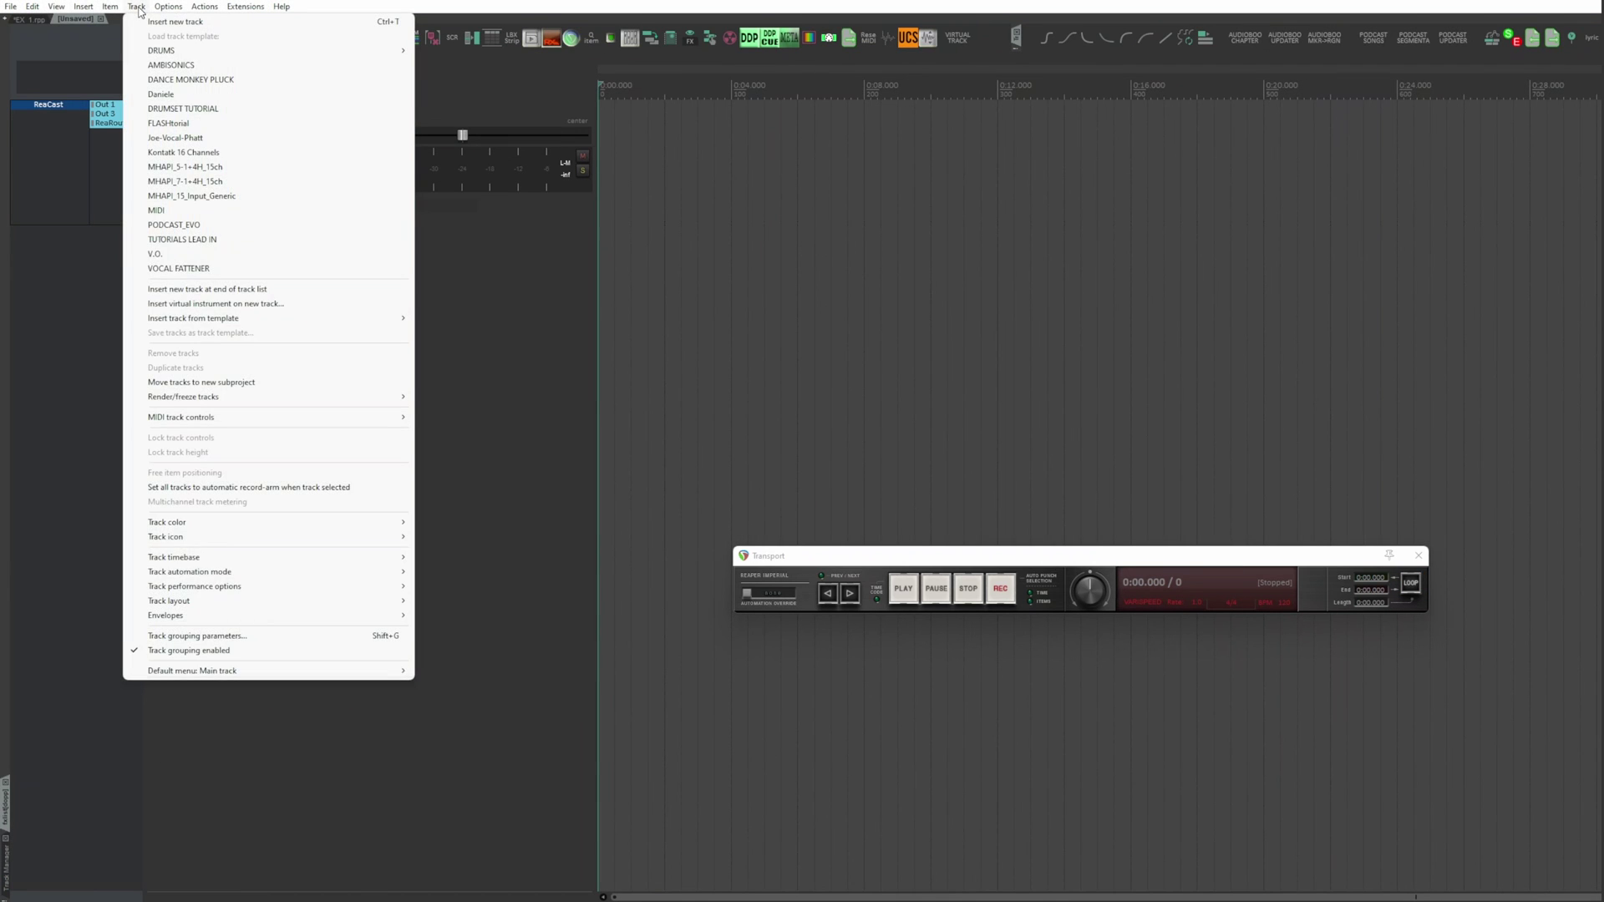
{"action": "left_click", "coordinate": [183, 109]}
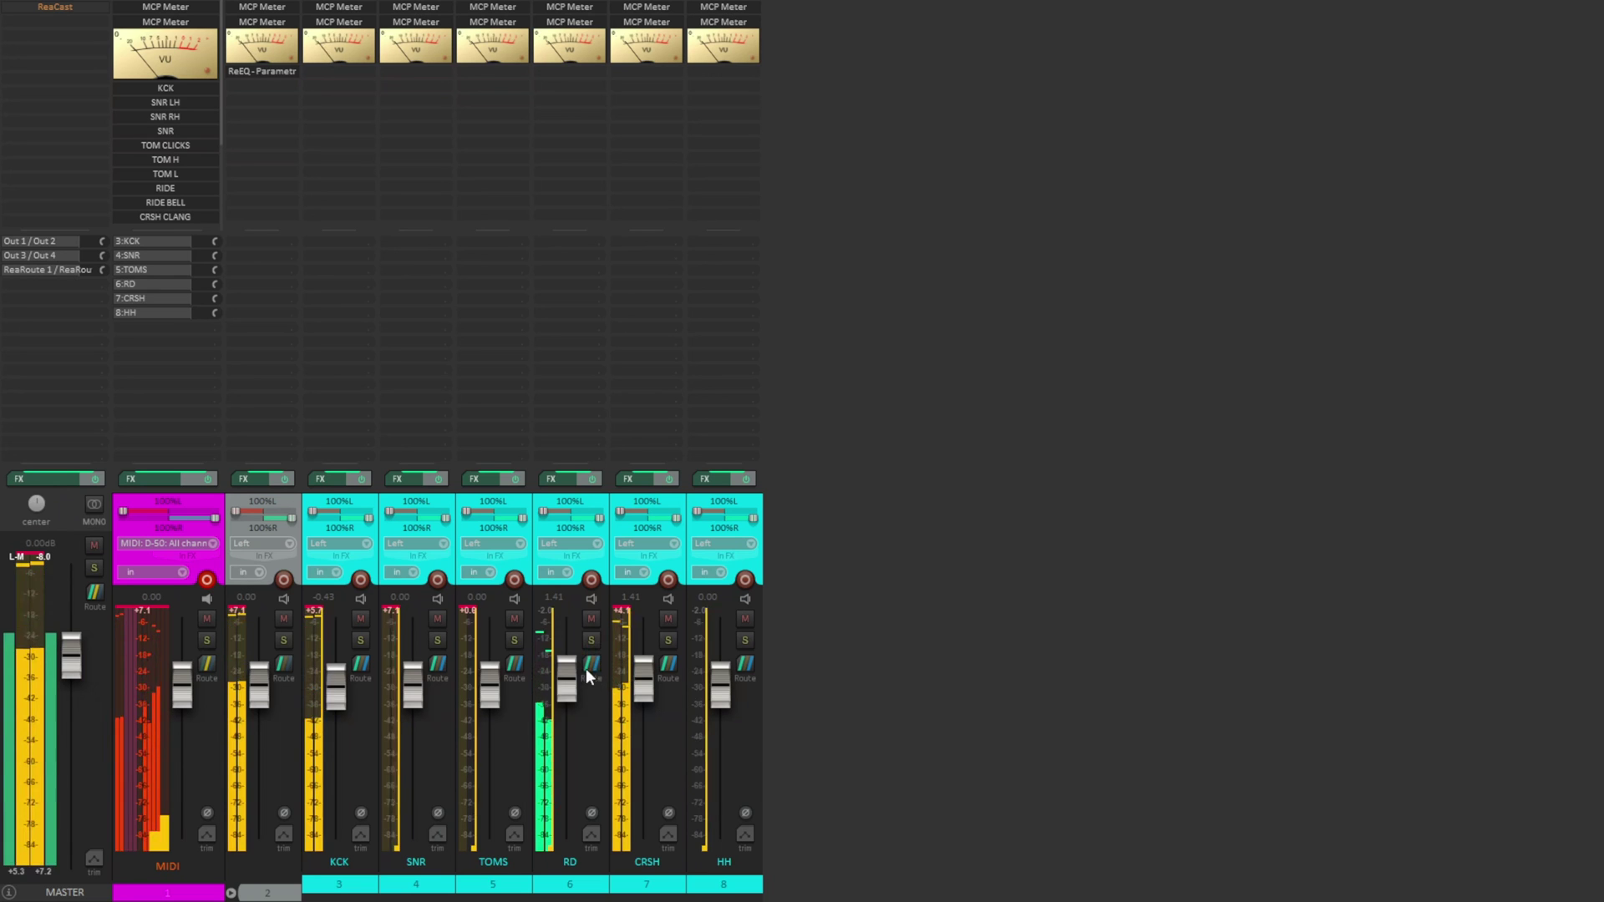
- Lower the SNR fader, reset SNR, KCK and RD to 0 dB, then raise CRSH
{"action": "scroll", "coordinate": [401, 676], "scroll_direction": "up", "scroll_amount": 5}
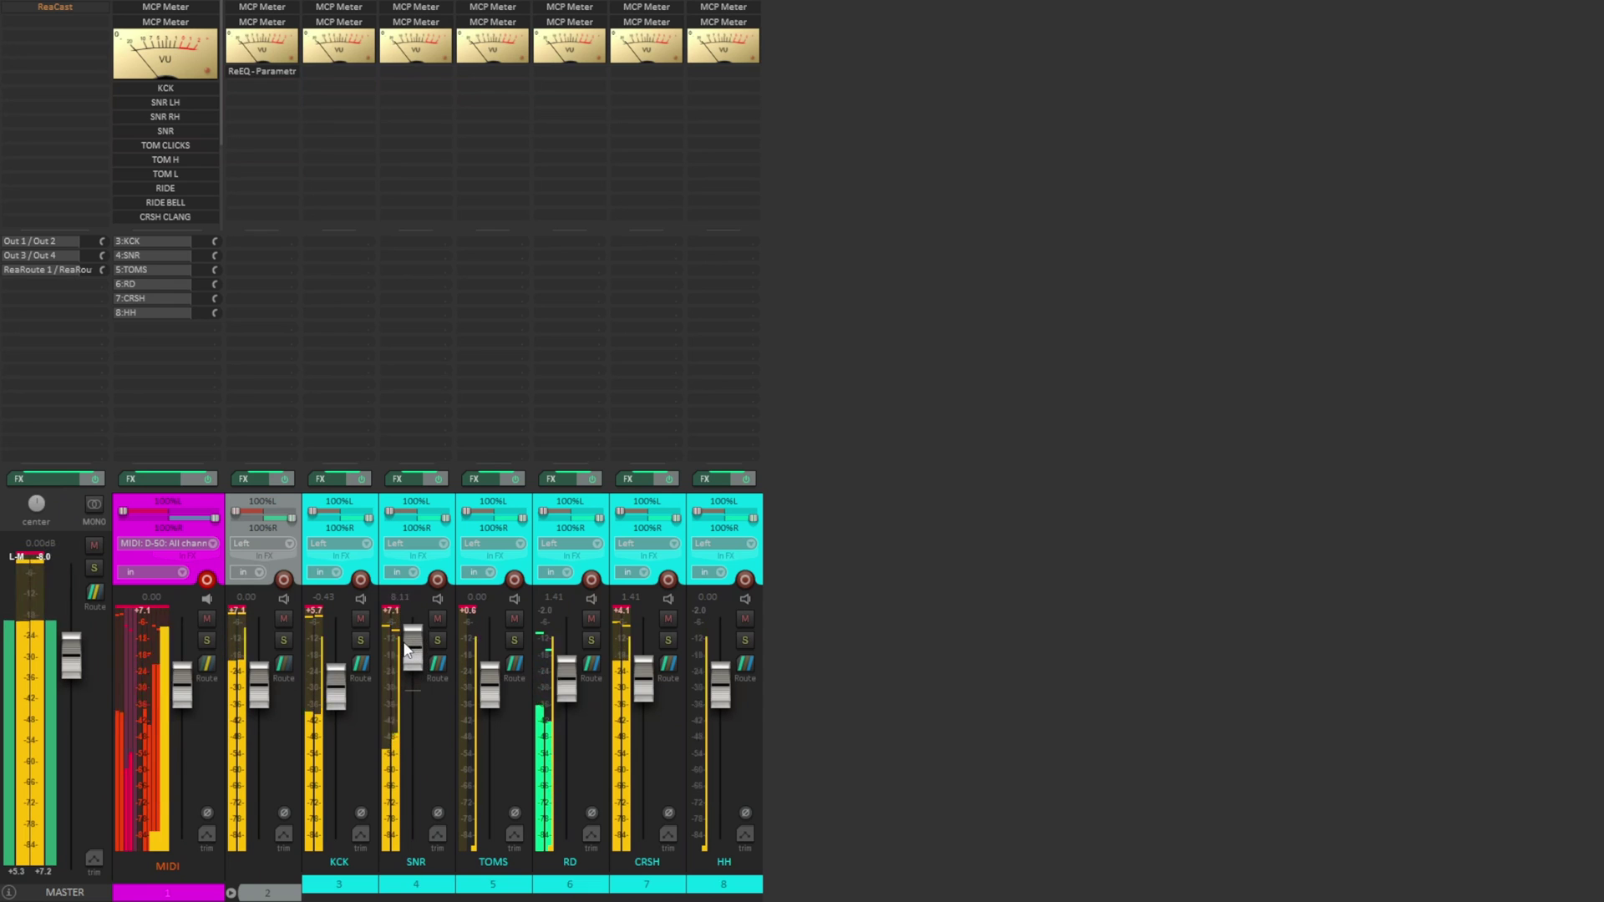
{"action": "left_click_drag", "start_coordinate": [407, 673], "coordinate": [336, 673]}
{"action": "double_click", "coordinate": [410, 700]}
{"action": "double_click", "coordinate": [334, 678]}
{"action": "double_click", "coordinate": [565, 679]}
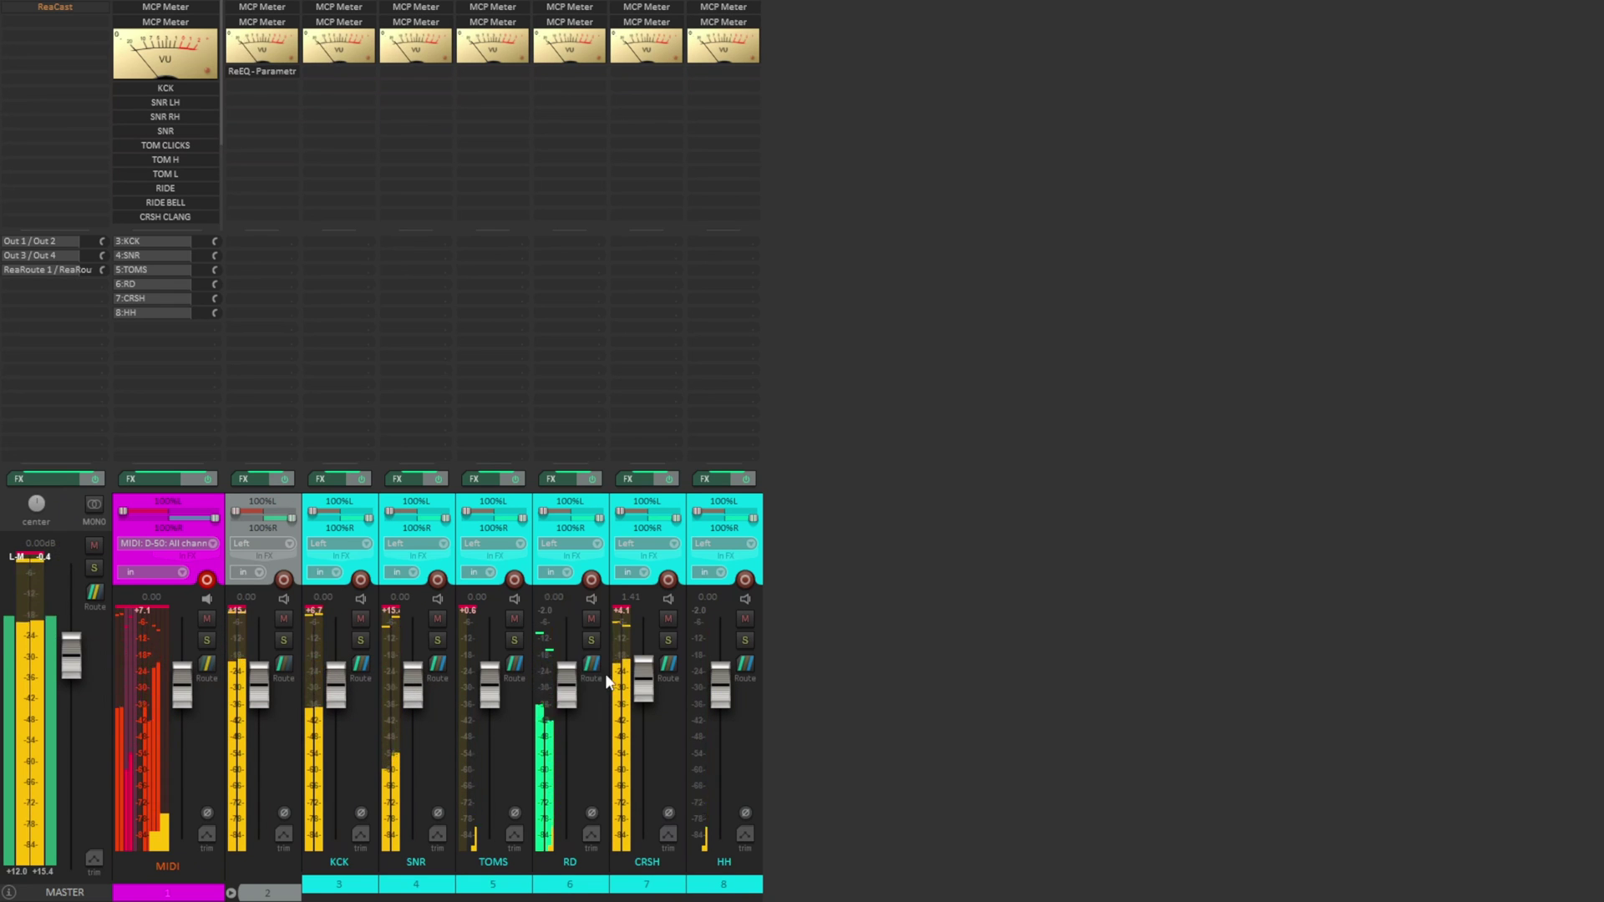
{"action": "left_click_drag", "start_coordinate": [643, 678], "coordinate": [568, 715]}
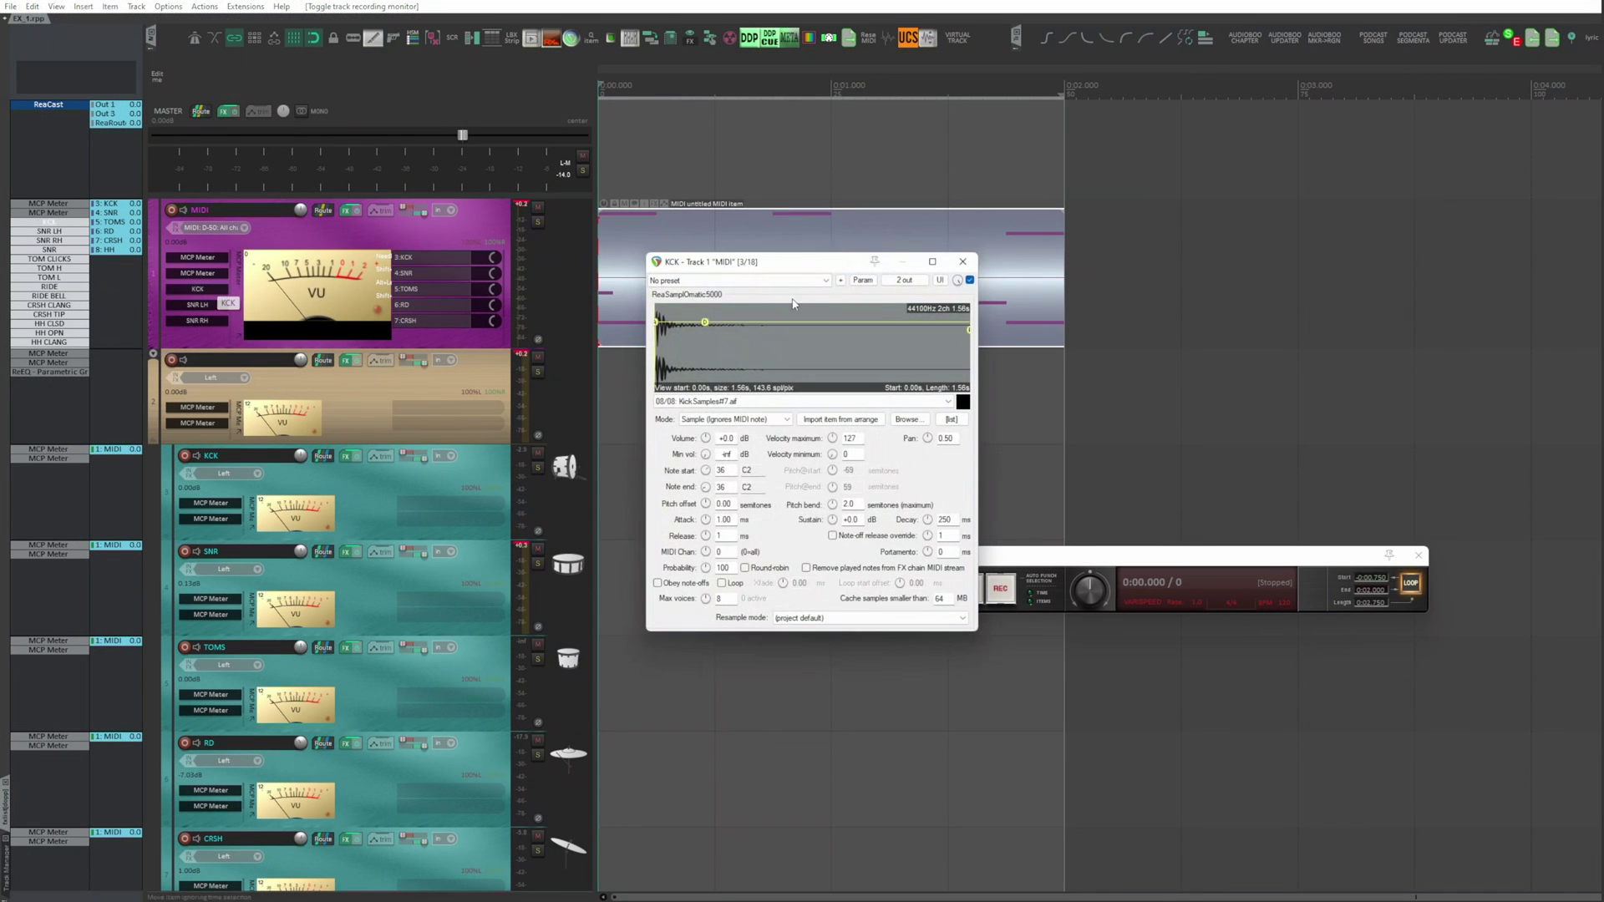
- Move the kick sampler window aside, open the drum MIDI item in the piano roll, and preview a kick note
{"action": "left_click_drag", "start_coordinate": [796, 268], "coordinate": [324, 236]}
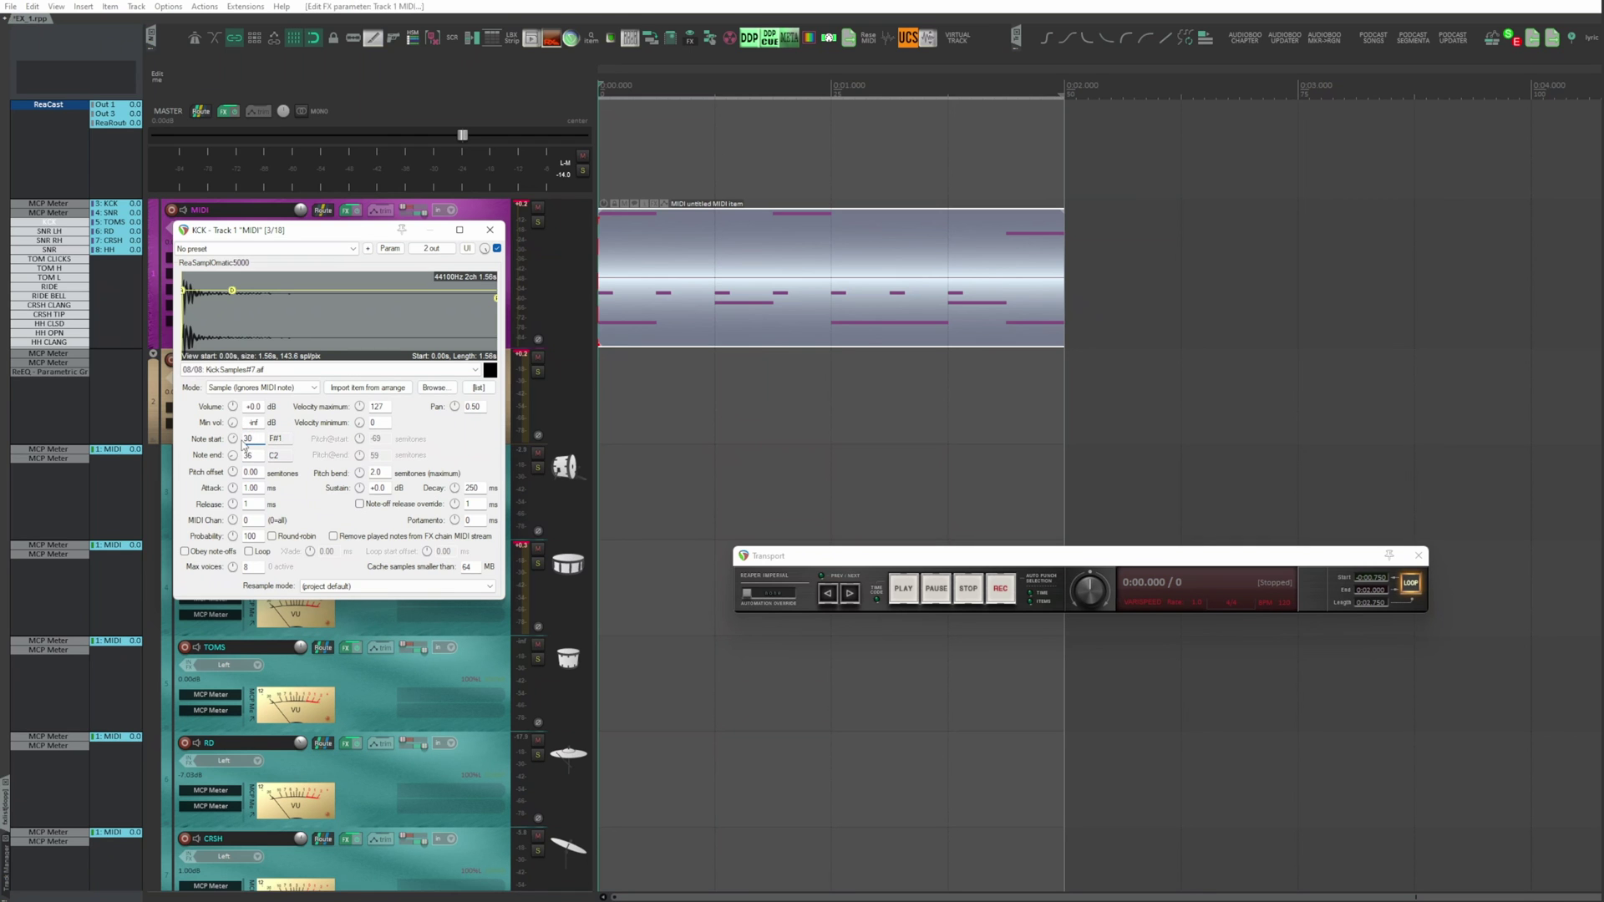
{"action": "double_click", "coordinate": [685, 262]}
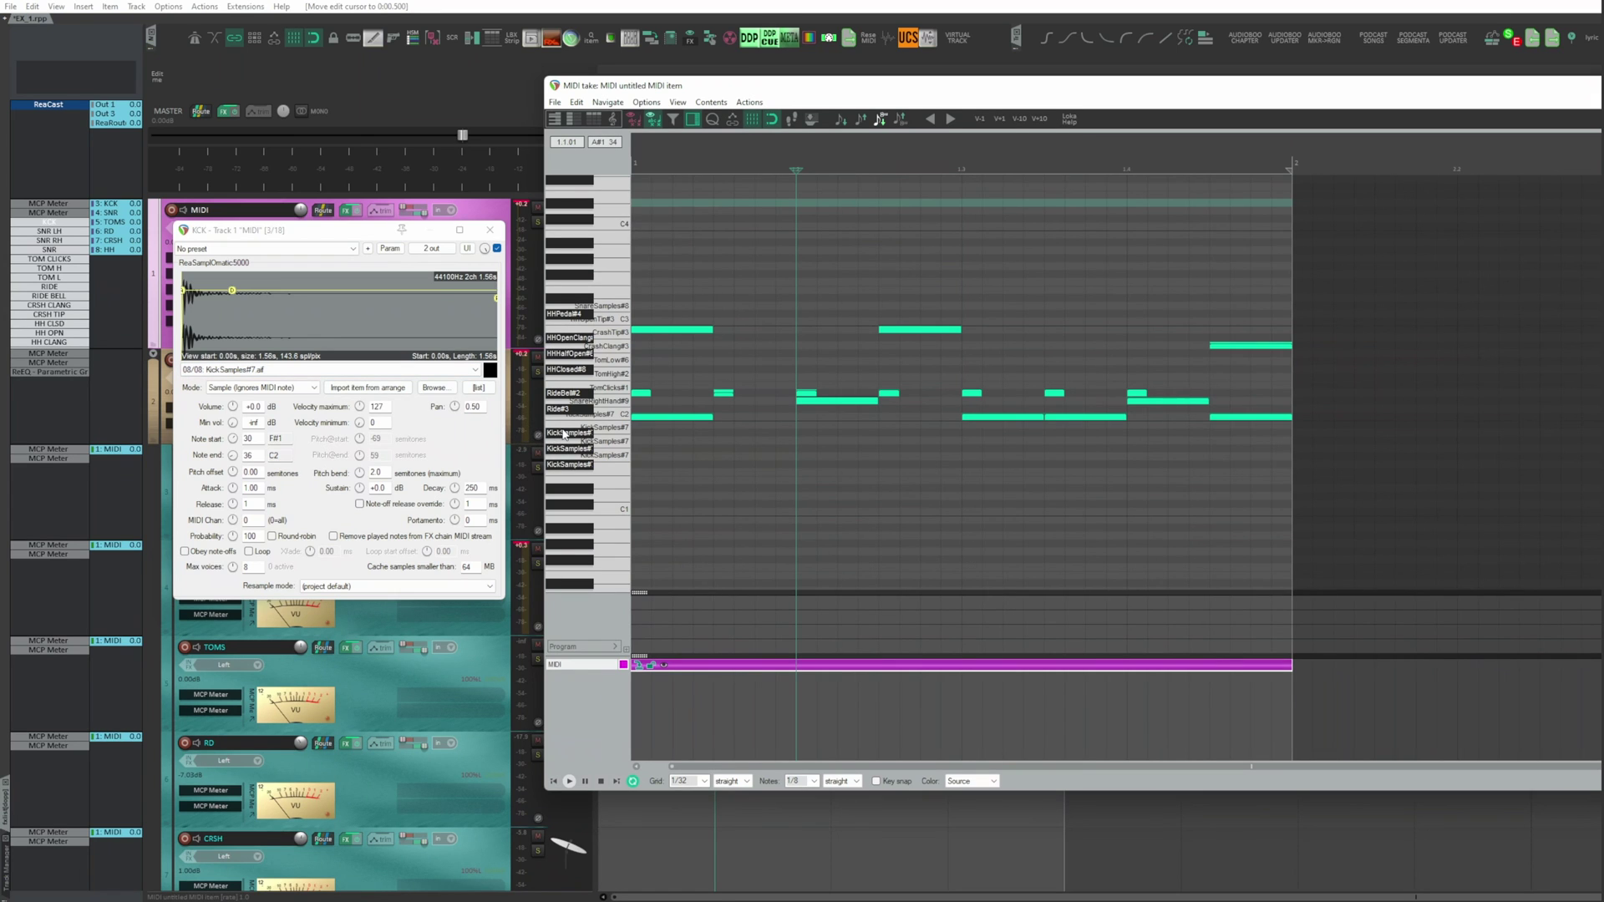
{"action": "left_click", "coordinate": [623, 430]}
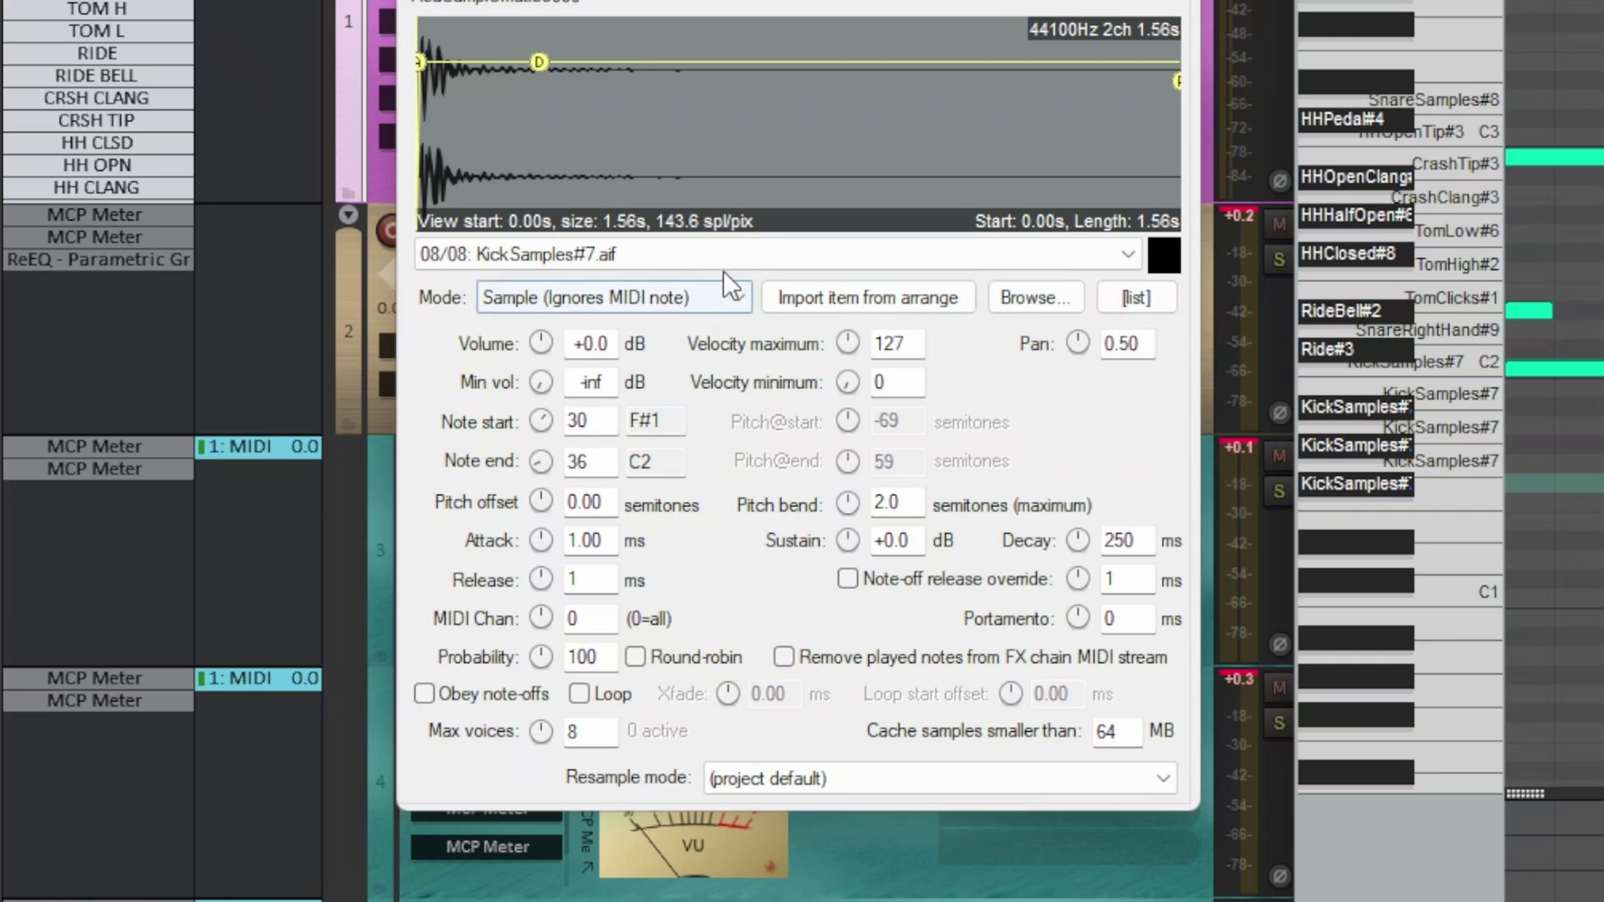
- Switch the kick sampler to Freely configurable shifted mode and audition three kick notes
{"action": "left_click", "coordinate": [712, 298]}
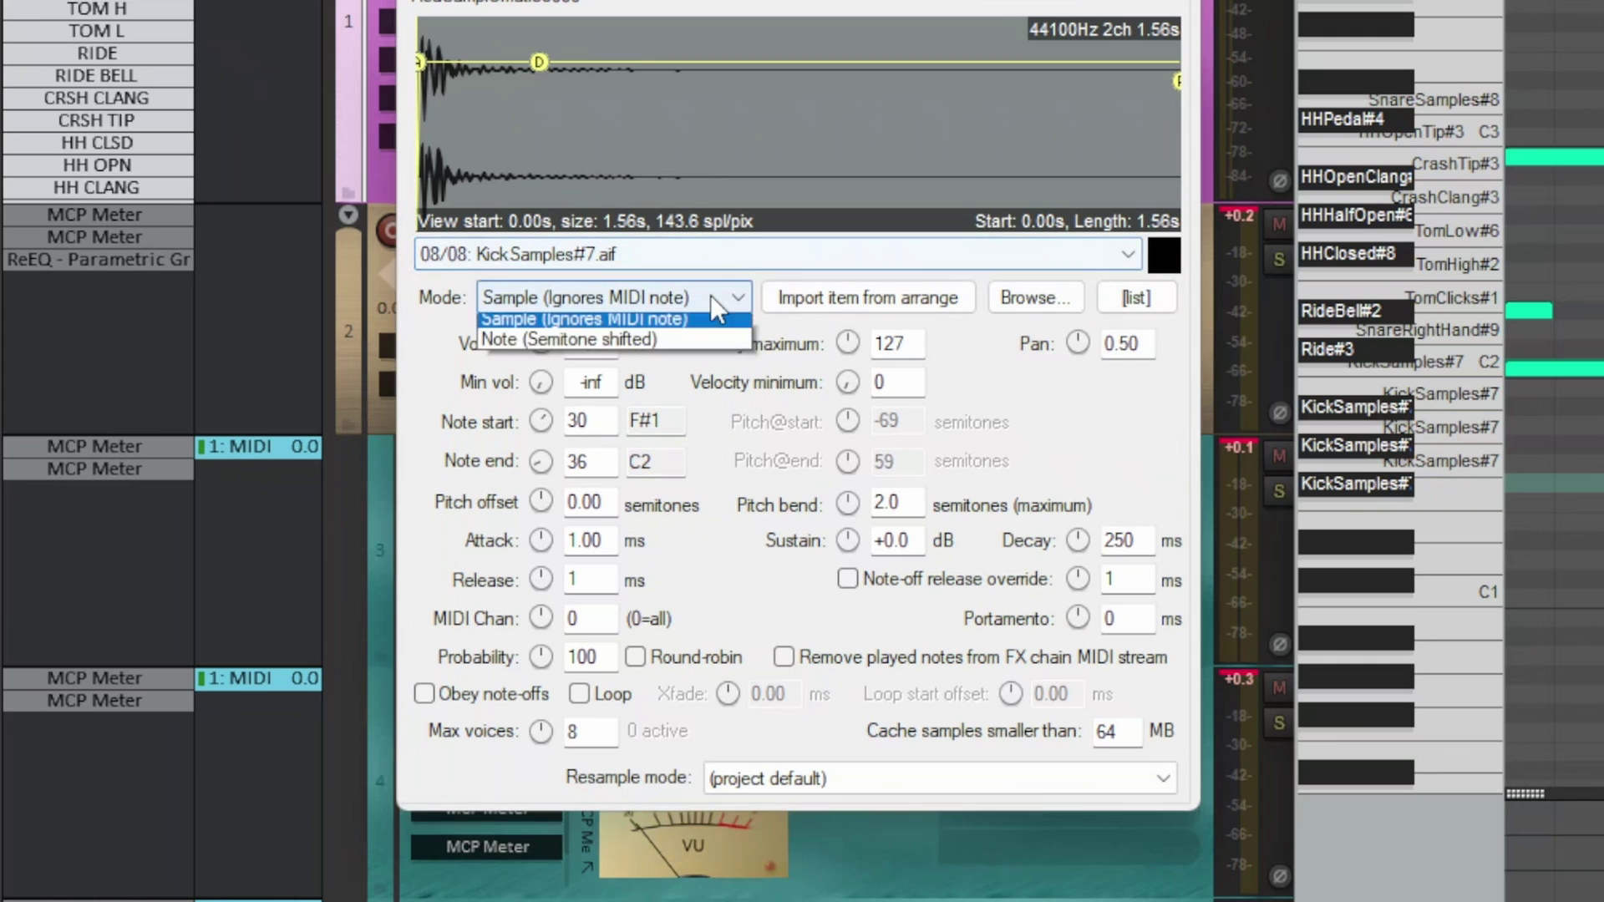
{"action": "left_click", "coordinate": [693, 326]}
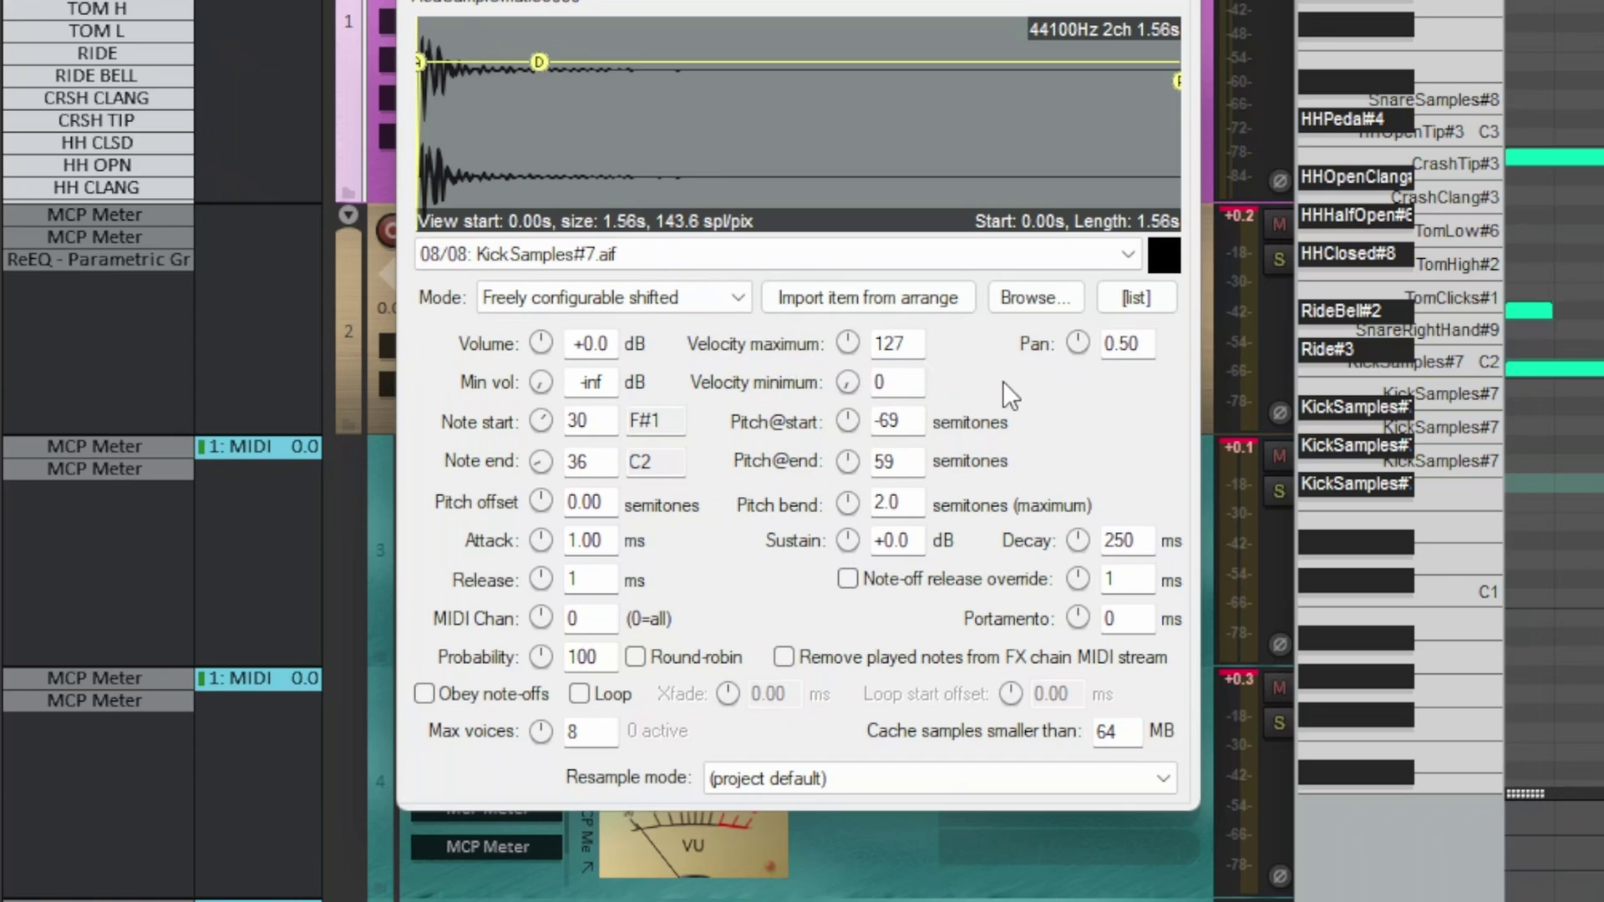
{"action": "left_click", "coordinate": [1460, 377]}
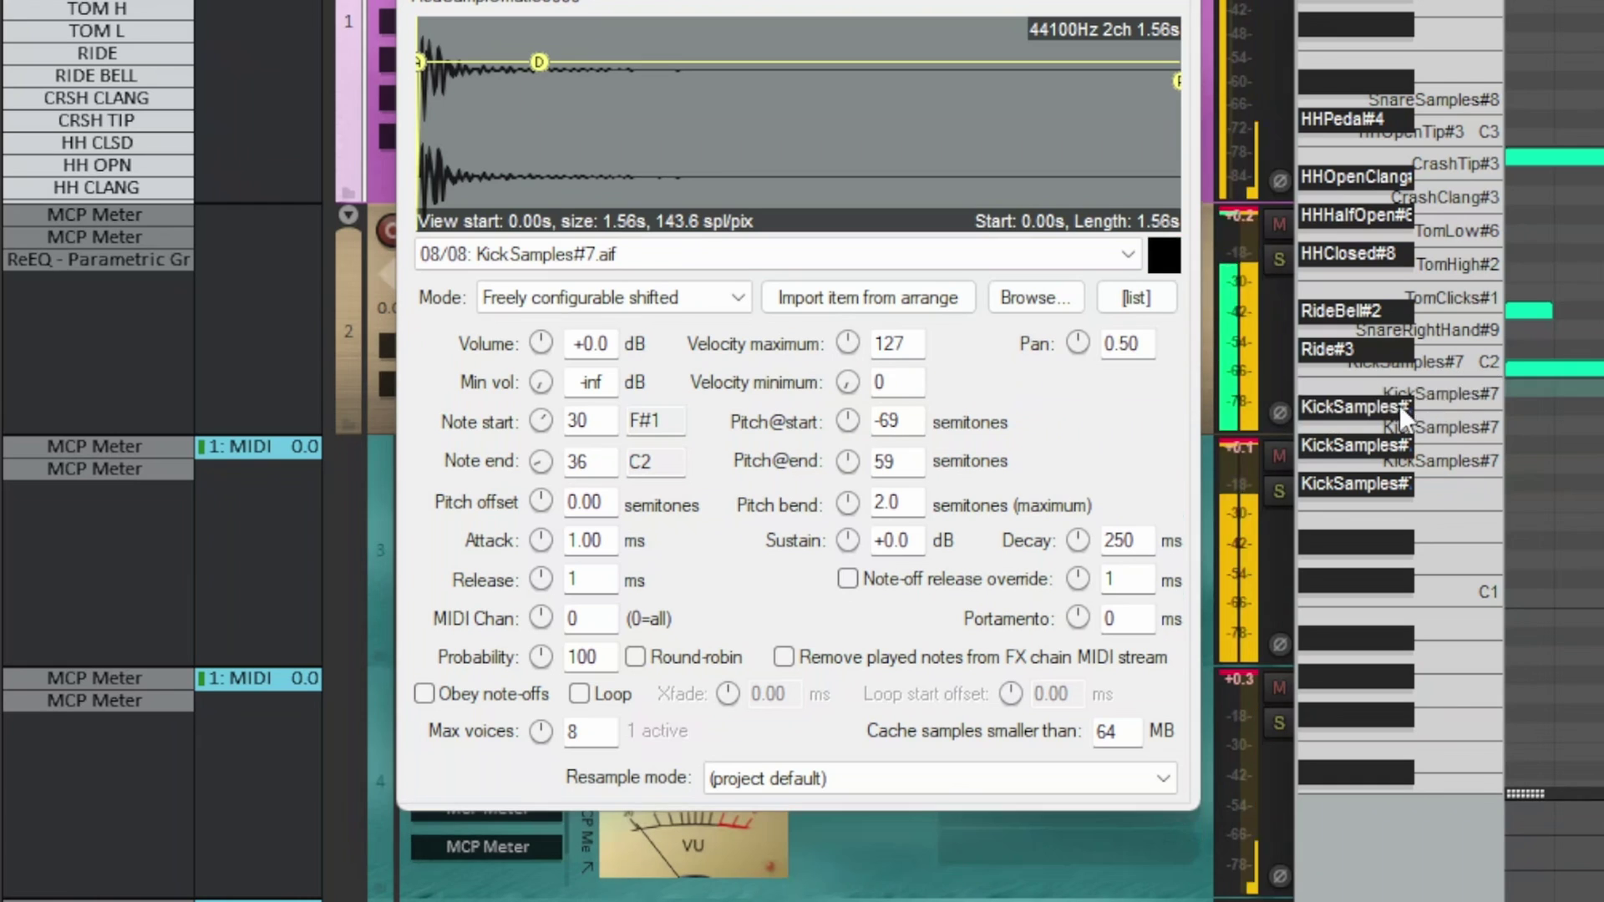
{"action": "left_click", "coordinate": [1397, 404]}
{"action": "left_click", "coordinate": [1456, 420]}
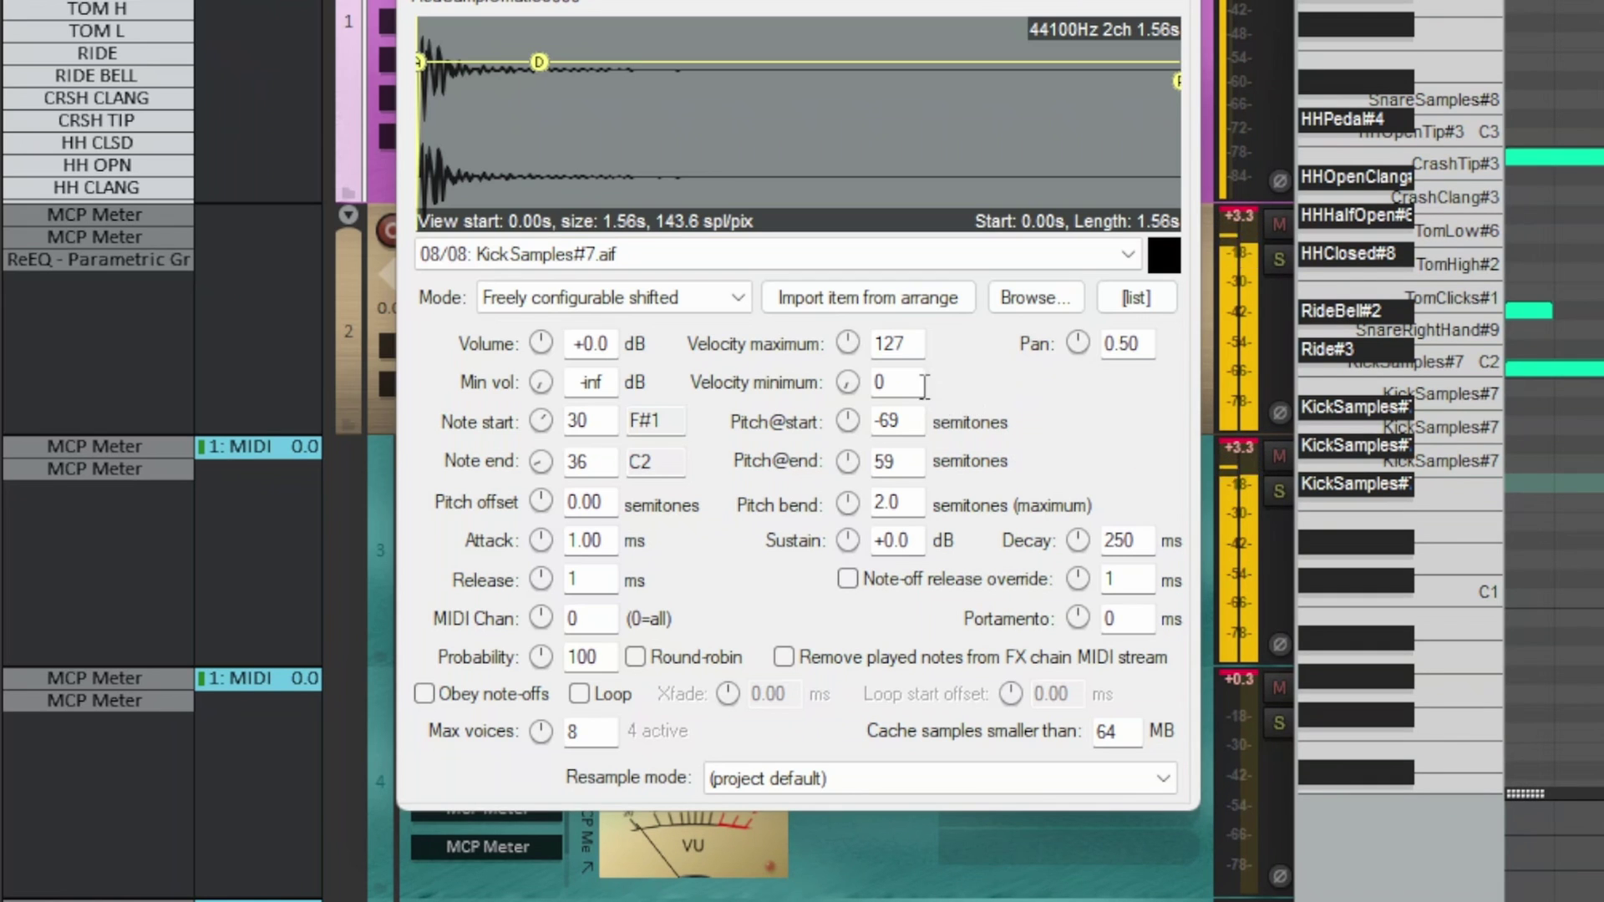
- Set Pitch@start to -10 and Pitch@end to 10 semitones, then audition the low and KickSamples#7 notes
{"action": "left_click", "coordinate": [912, 421]}
{"action": "left_click", "coordinate": [908, 461]}
{"action": "left_click_drag", "start_coordinate": [909, 422], "coordinate": [869, 422]}
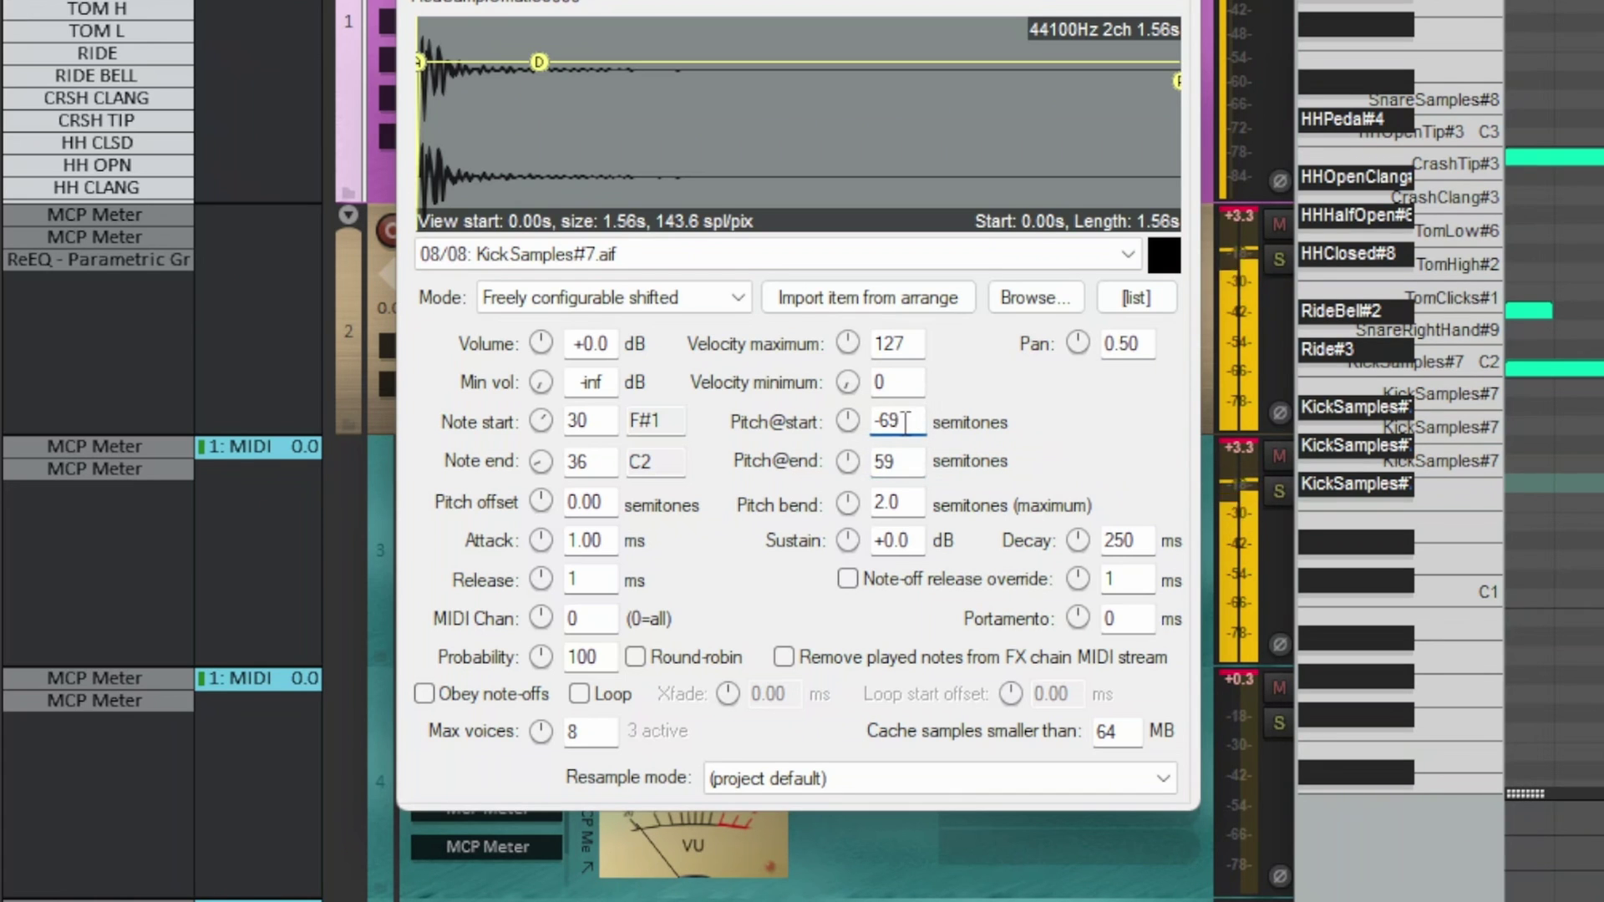
{"action": "type", "text": "-10"}
{"action": "key", "text": "Tab"}
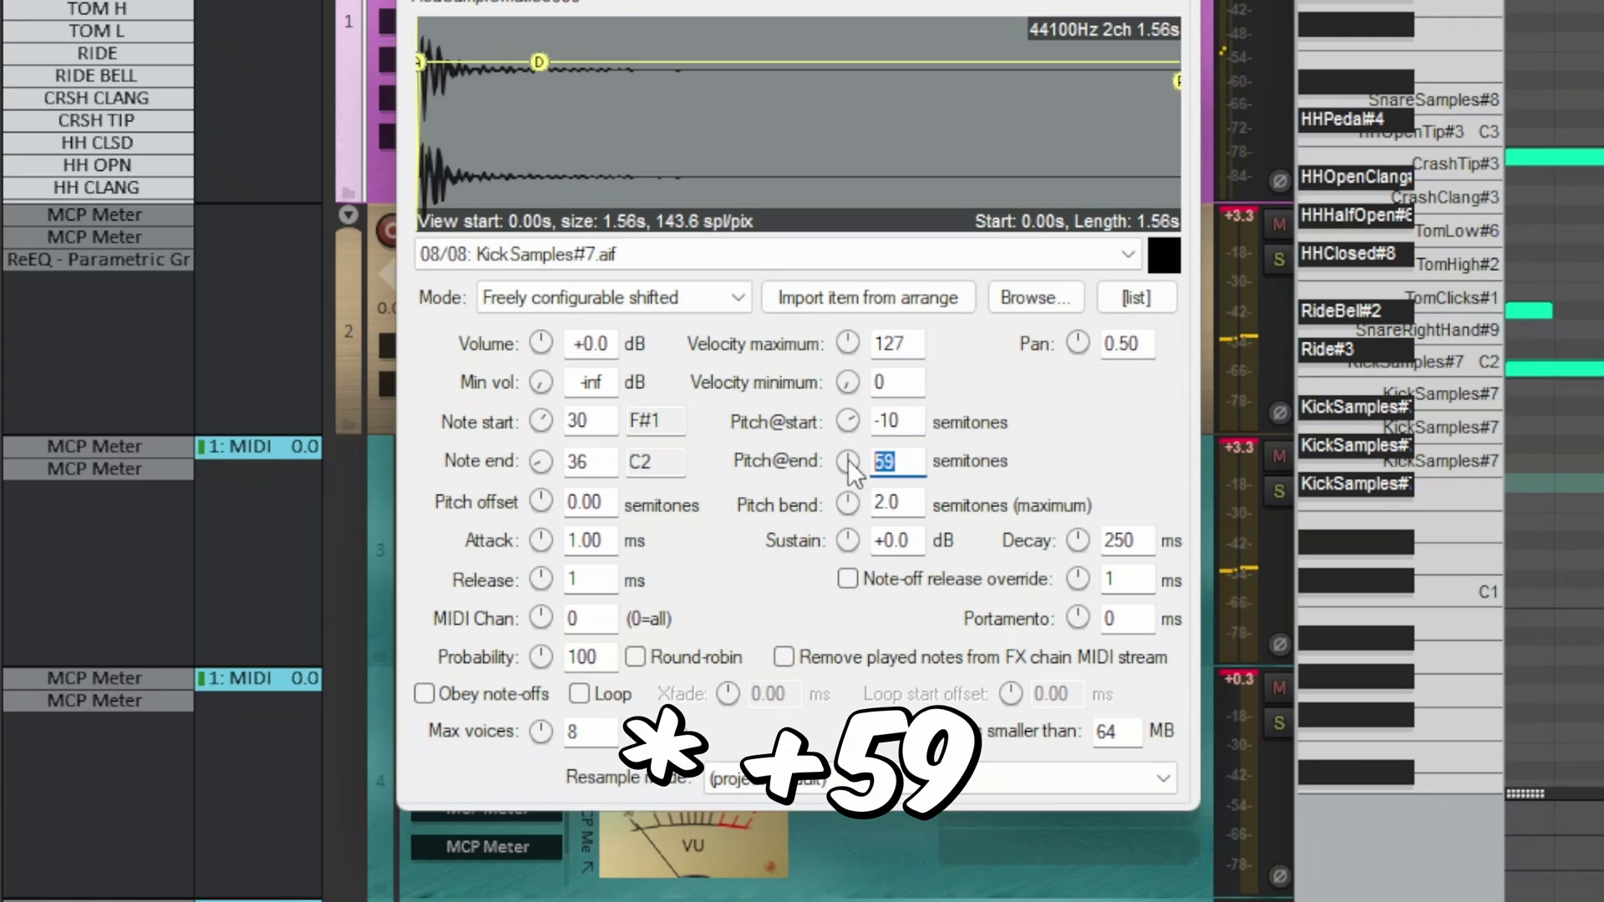
{"action": "type", "text": "10"}
{"action": "key", "text": "Return"}
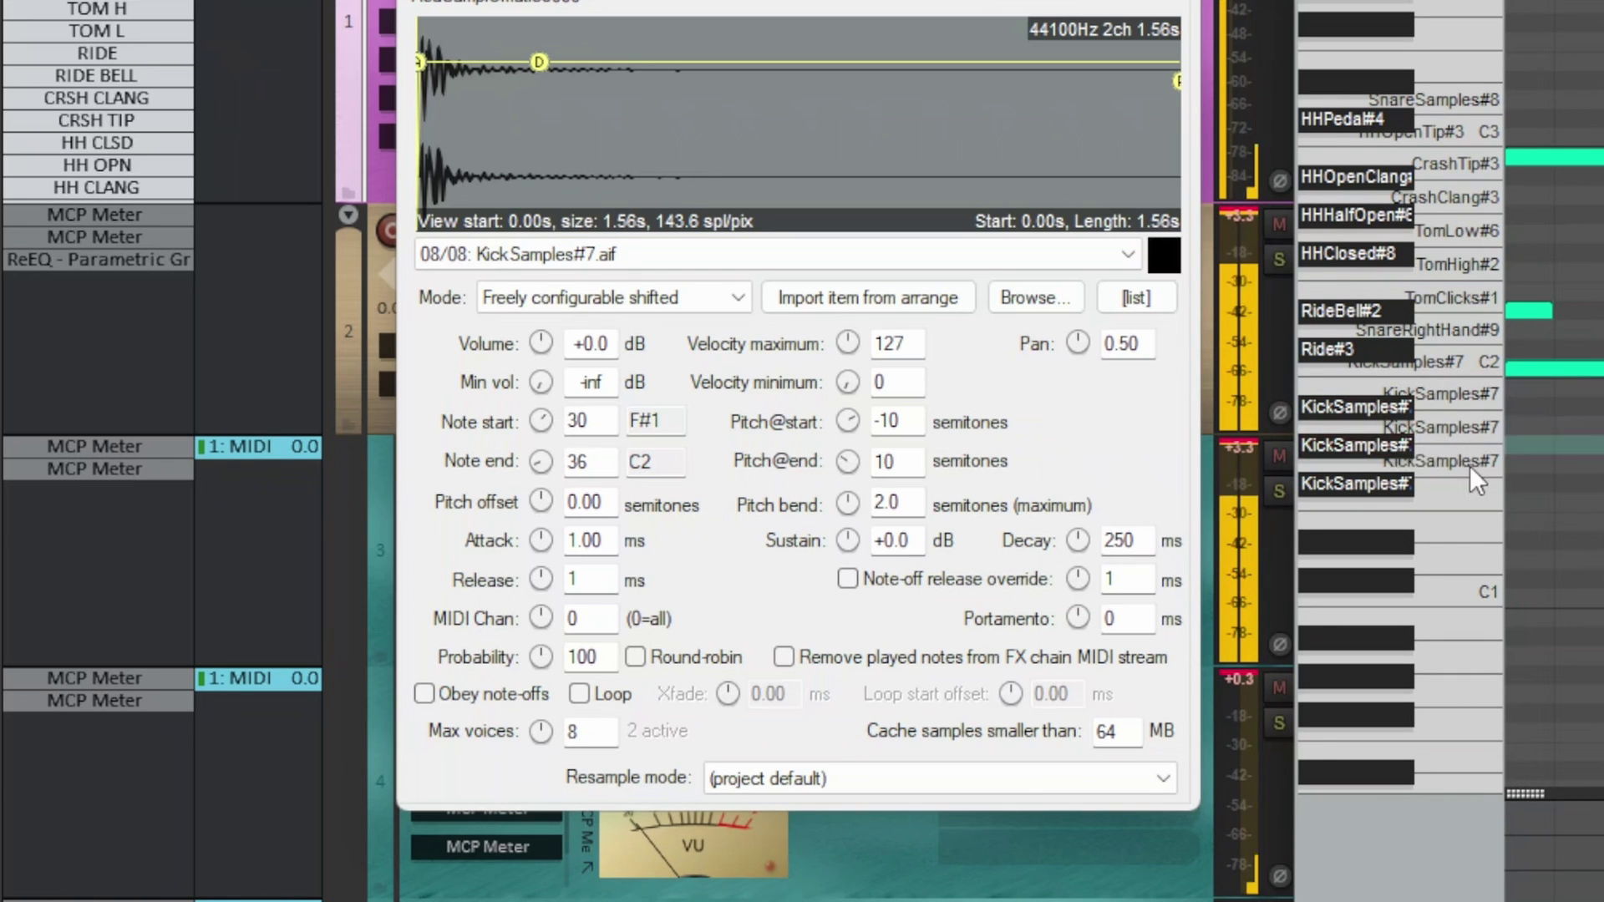
{"action": "left_click", "coordinate": [1400, 480]}
{"action": "left_click", "coordinate": [1459, 388]}
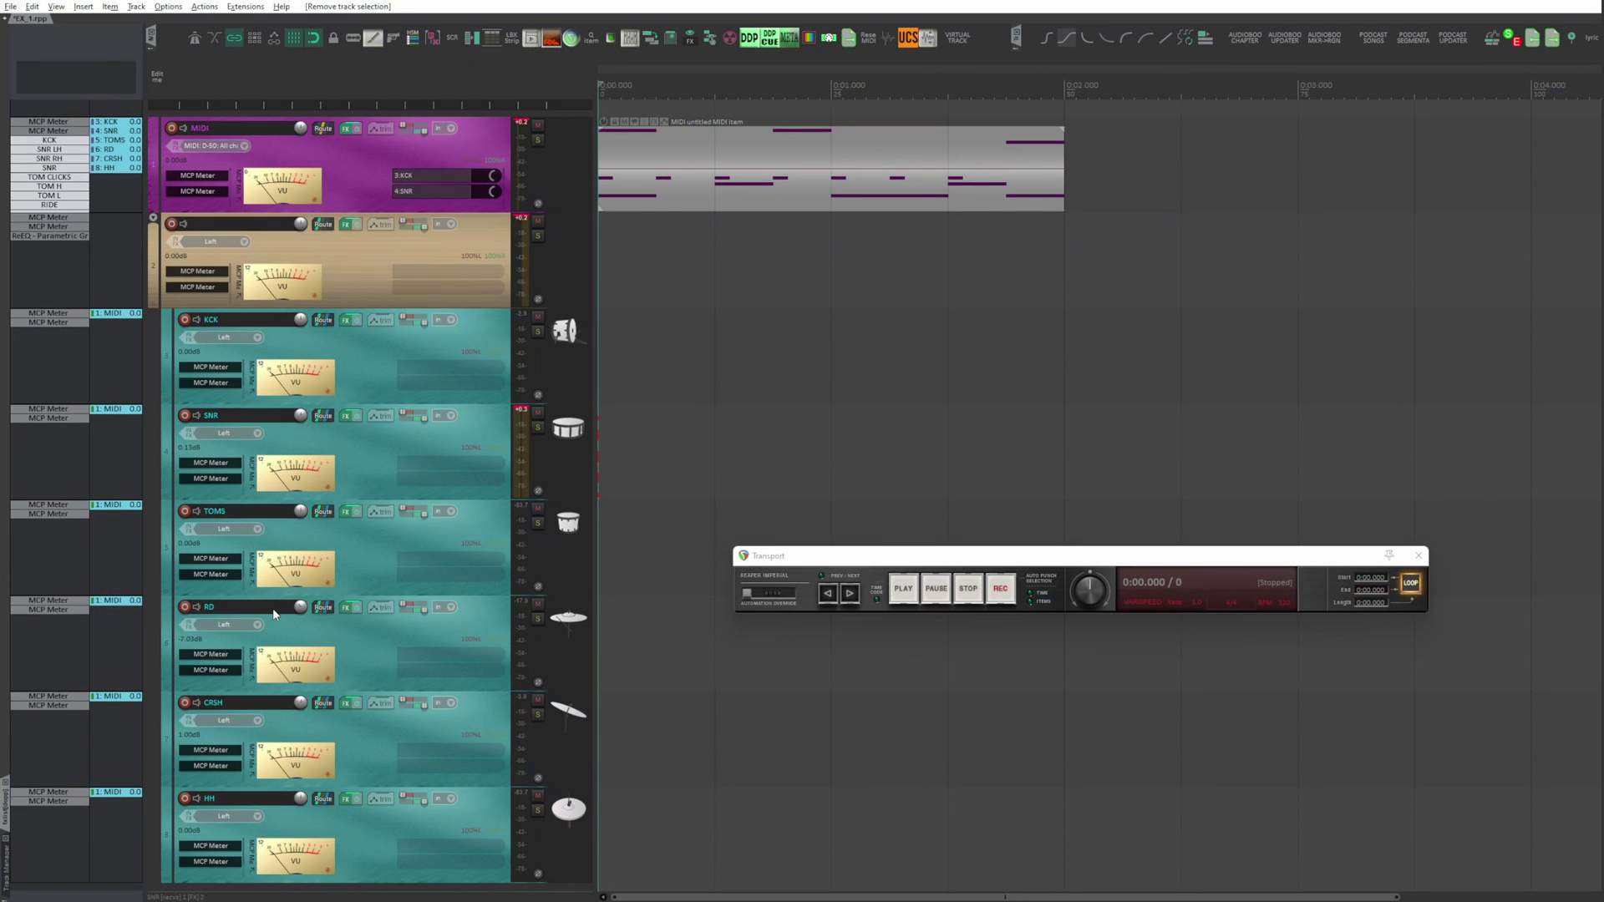
- Select the drum tracks KCK through HH and record-arm them
{"action": "left_click", "coordinate": [376, 848]}
{"action": "left_click", "coordinate": [368, 357], "text": "shift"}
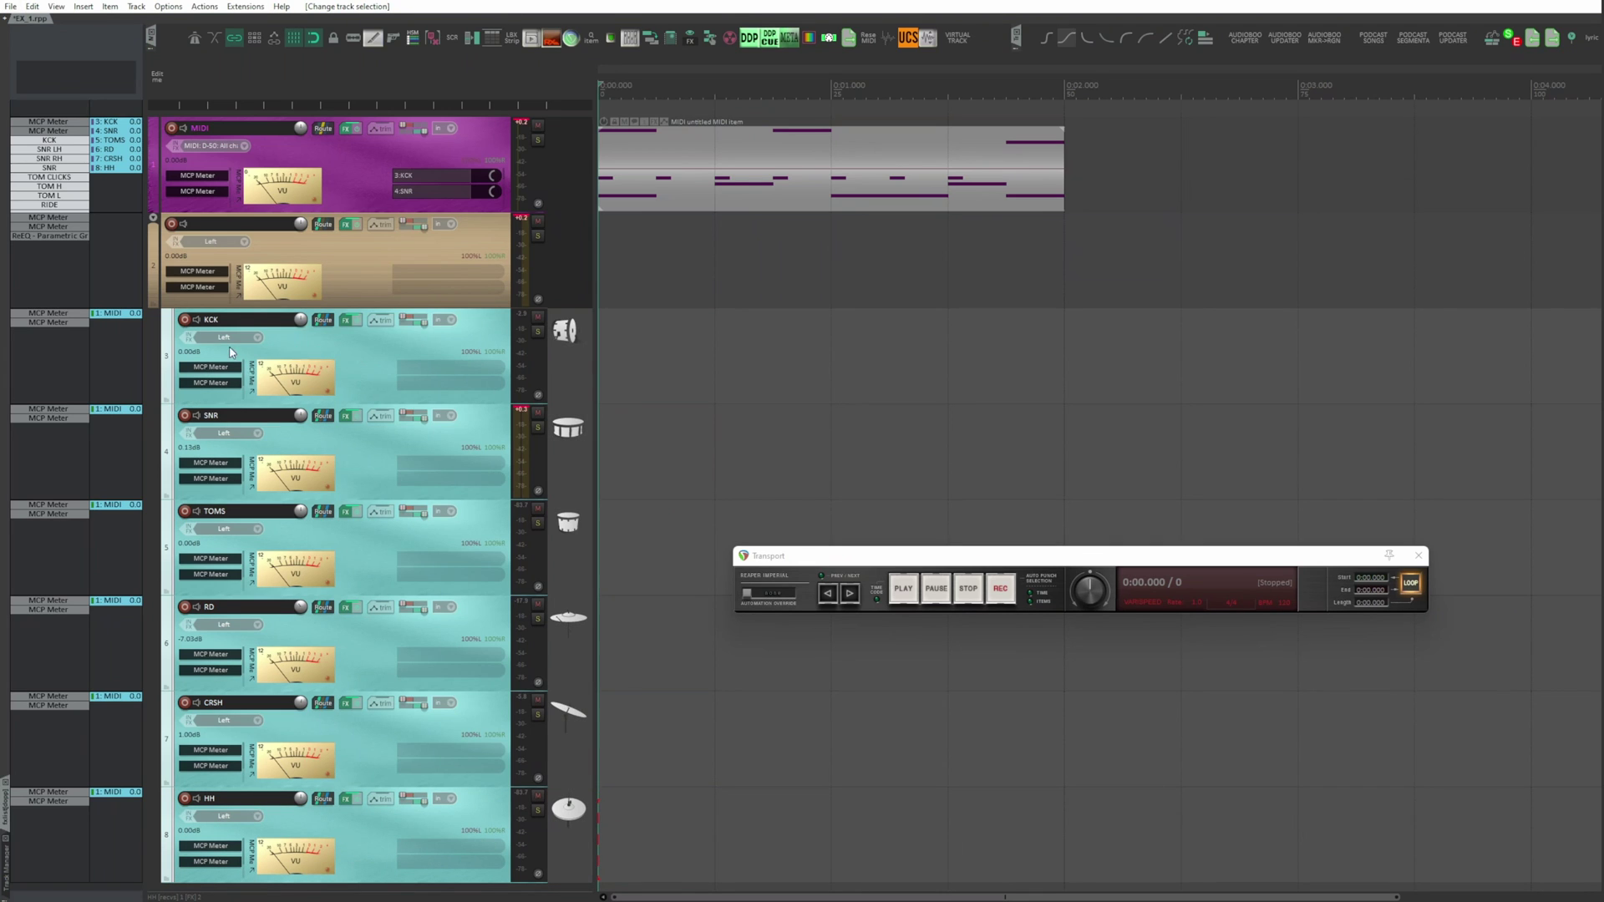
{"action": "left_click", "coordinate": [184, 319]}
- Turn off looping, briefly record the drum stems, stop, and undo the recorded takes
{"action": "key", "text": "r"}
{"action": "key", "text": "ctrl+r"}
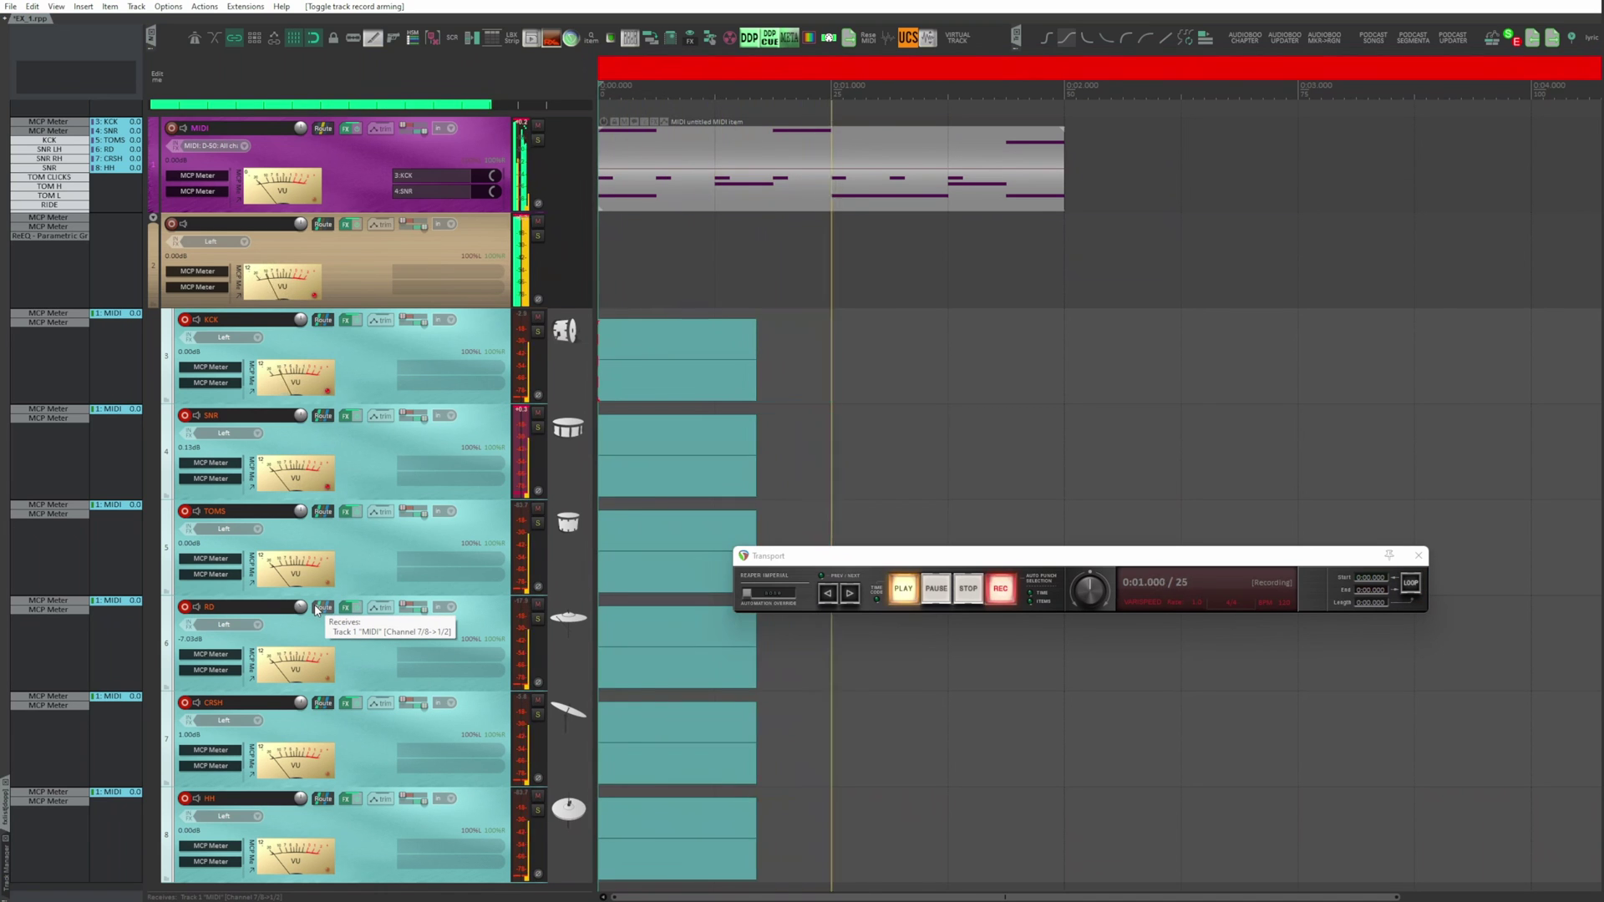
{"action": "key", "text": "space"}
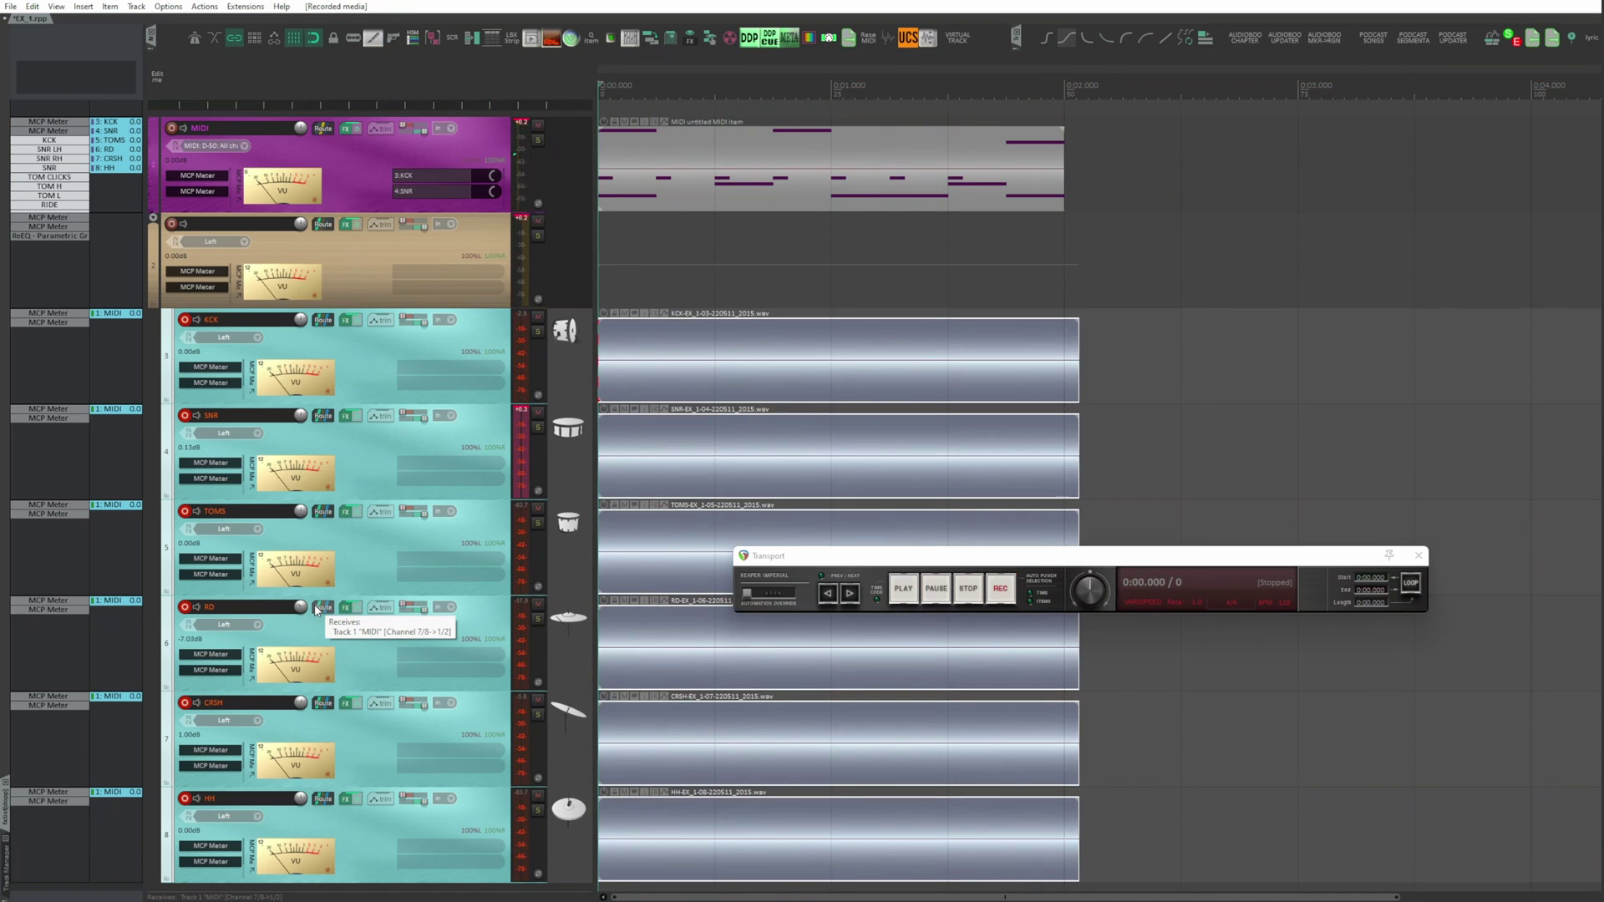
{"action": "key", "text": "ctrl+z"}
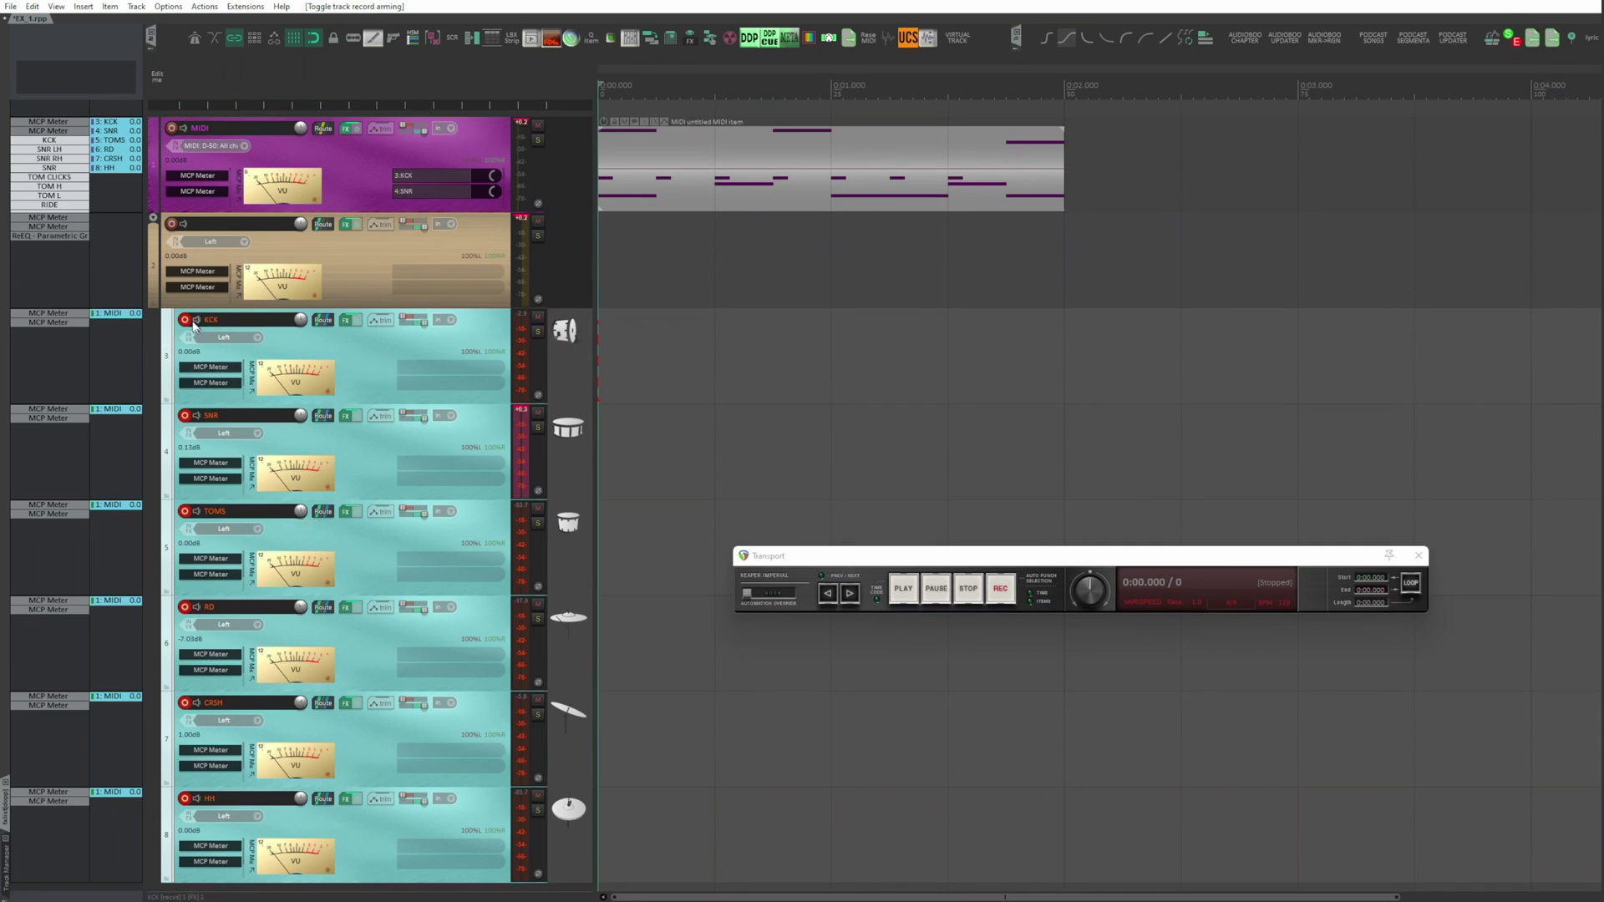
- Set the drum tracks to record their output in mono and record the drum stems
{"action": "right_click", "coordinate": [185, 421]}
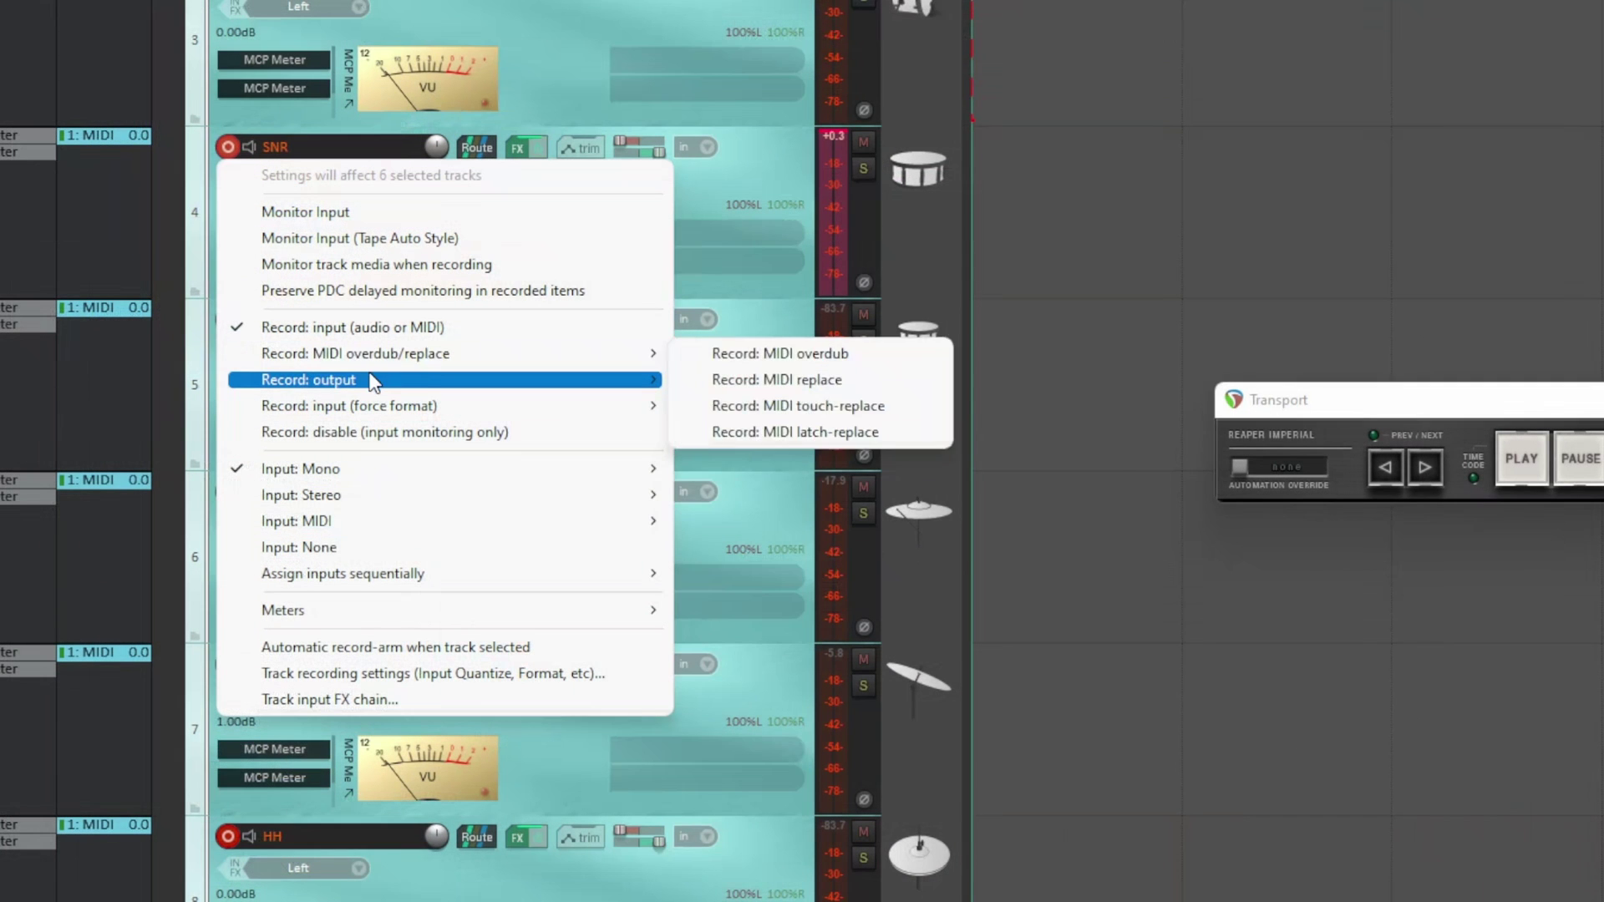
{"action": "mouse_move", "coordinate": [373, 381]}
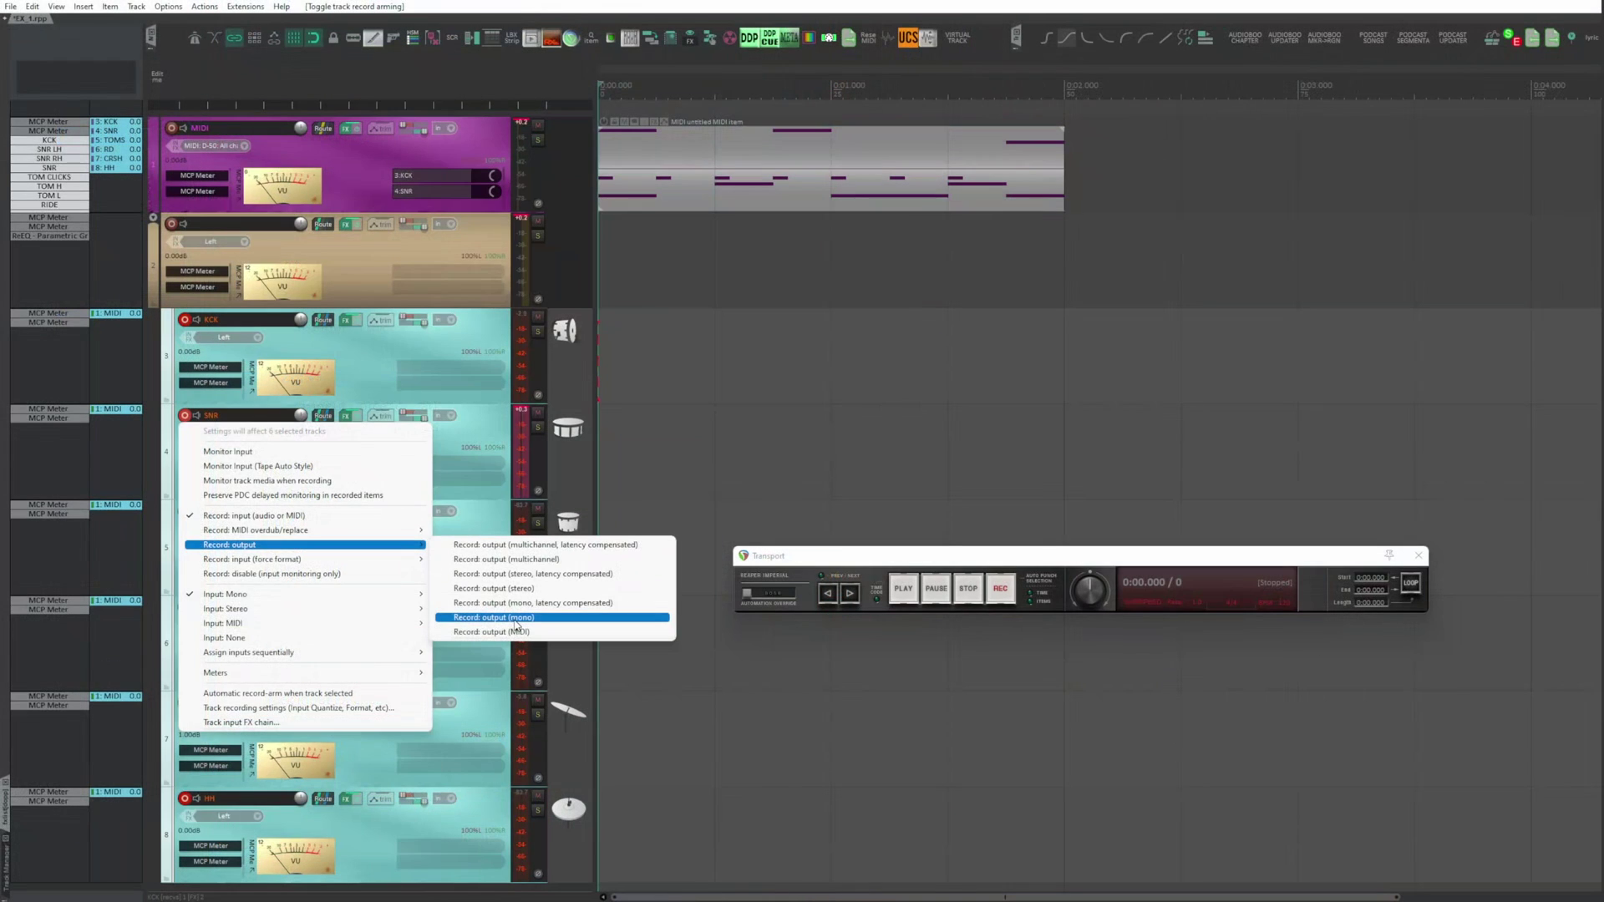
{"action": "left_click", "coordinate": [822, 515]}
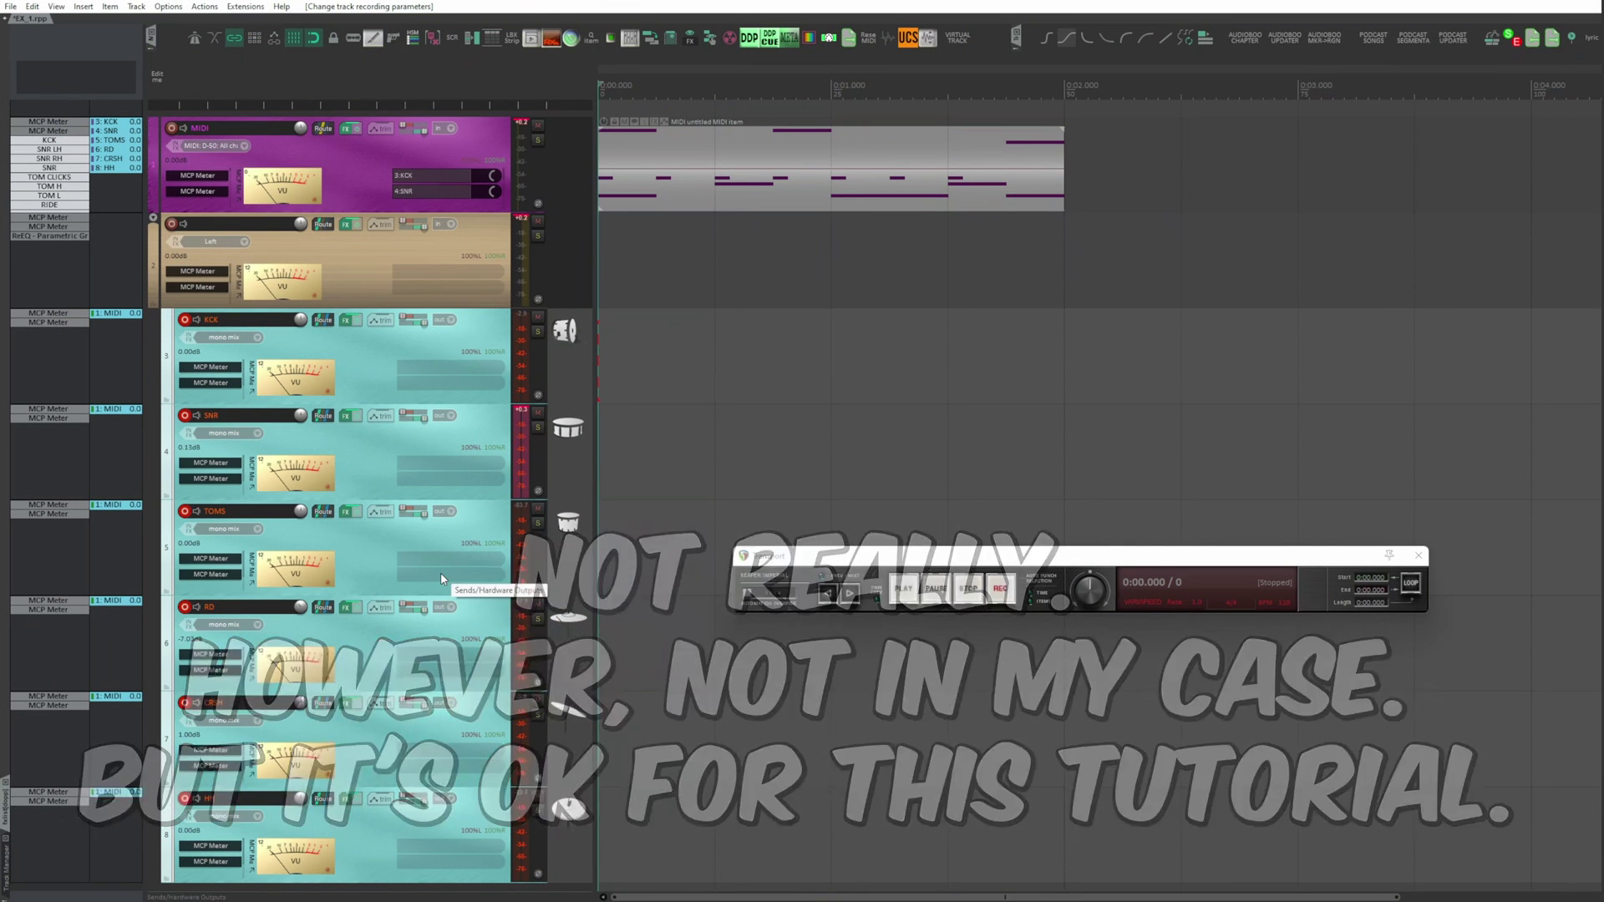
{"action": "key", "text": "ctrl+r"}
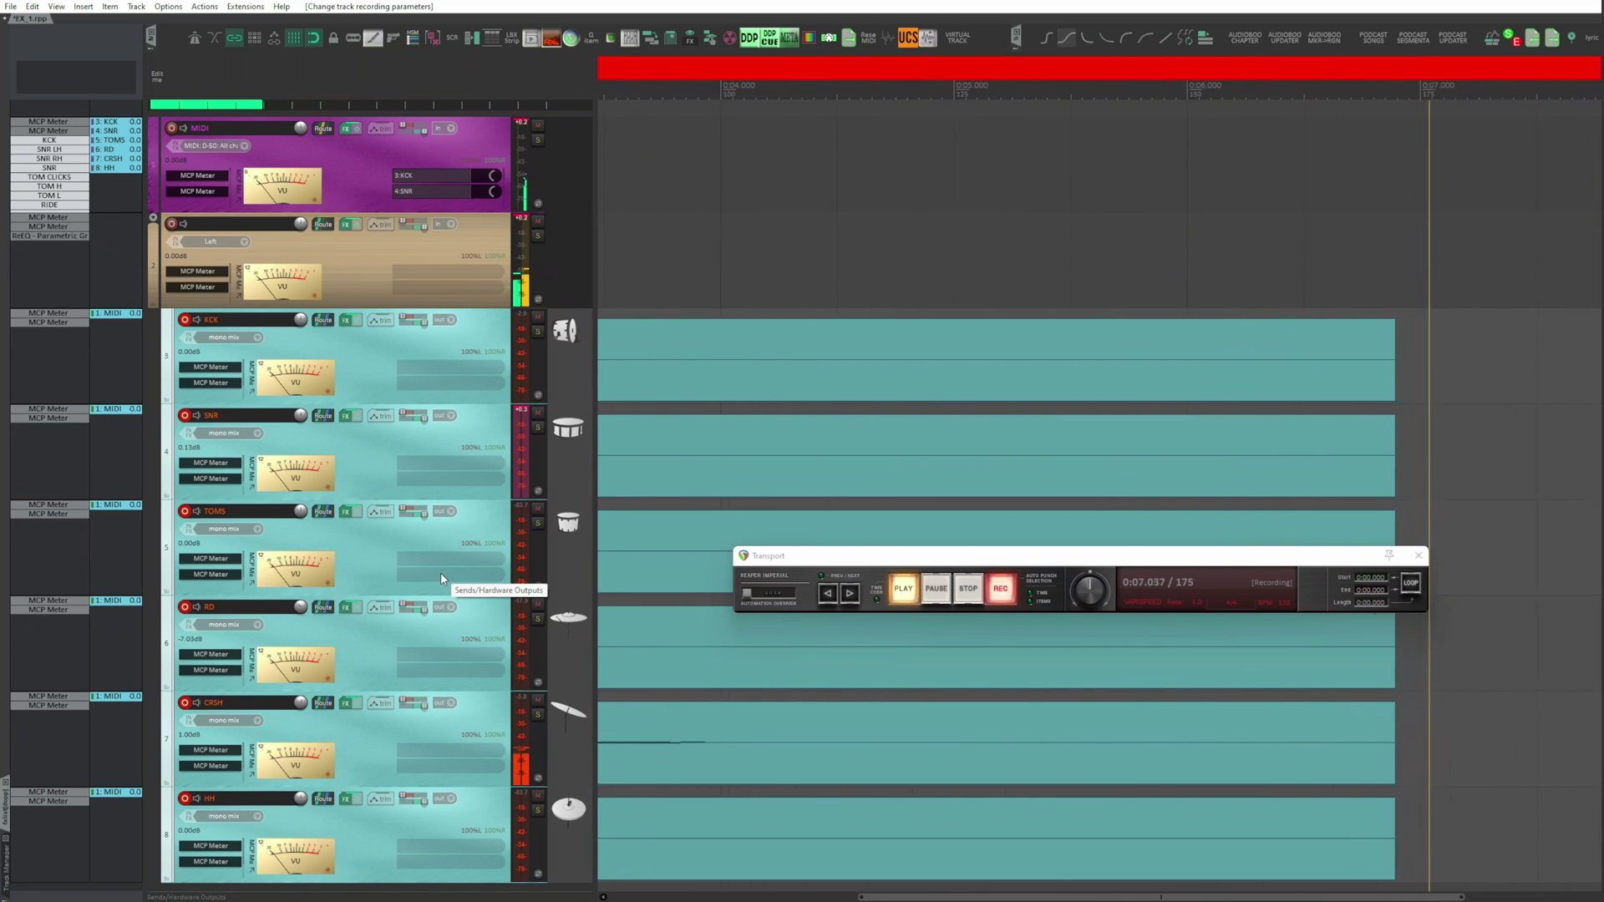
{"action": "key", "text": "space"}
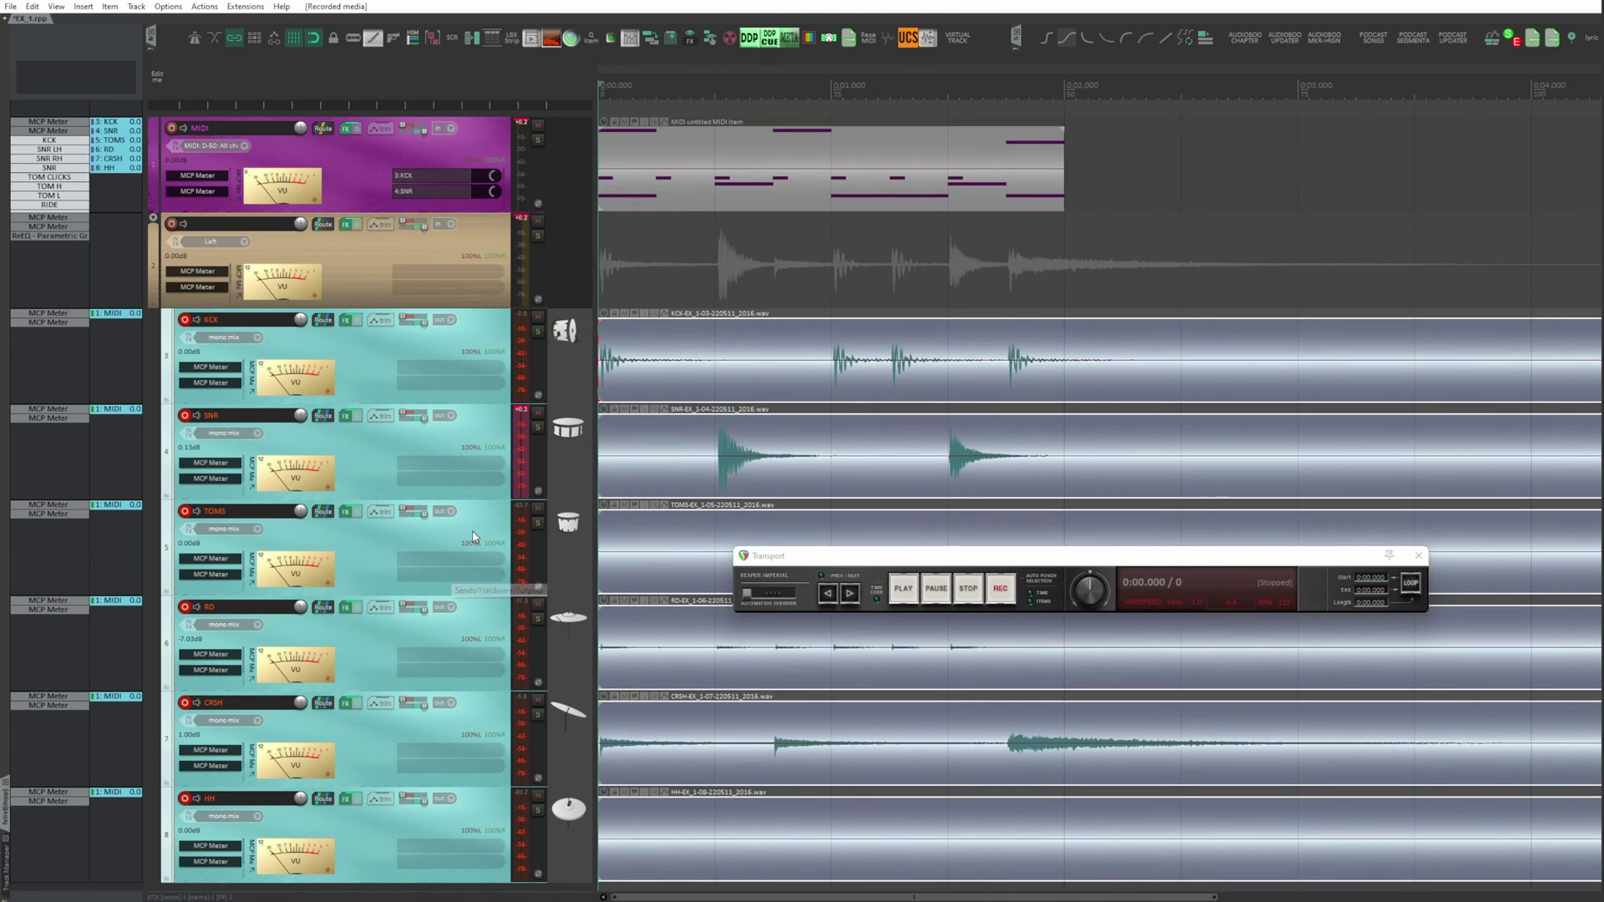
- Disarm the drum tracks, show the master track, mute the MIDI track, and play the stems
{"action": "left_click", "coordinate": [184, 320]}
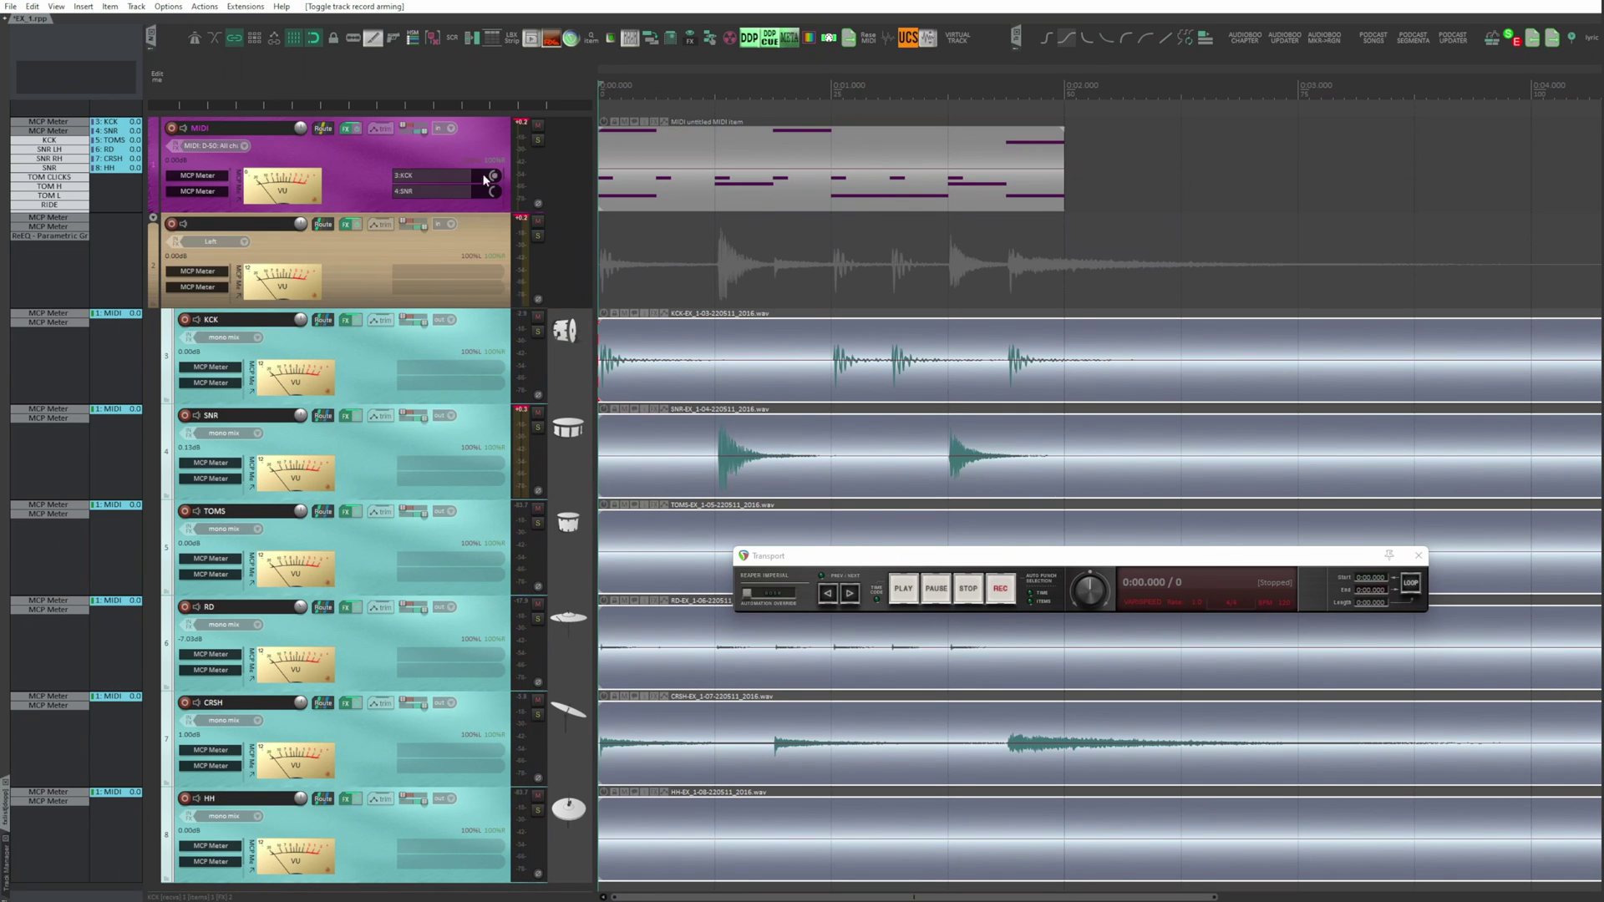
{"action": "key", "text": "ctrl+alt+m"}
{"action": "left_click", "coordinate": [536, 208]}
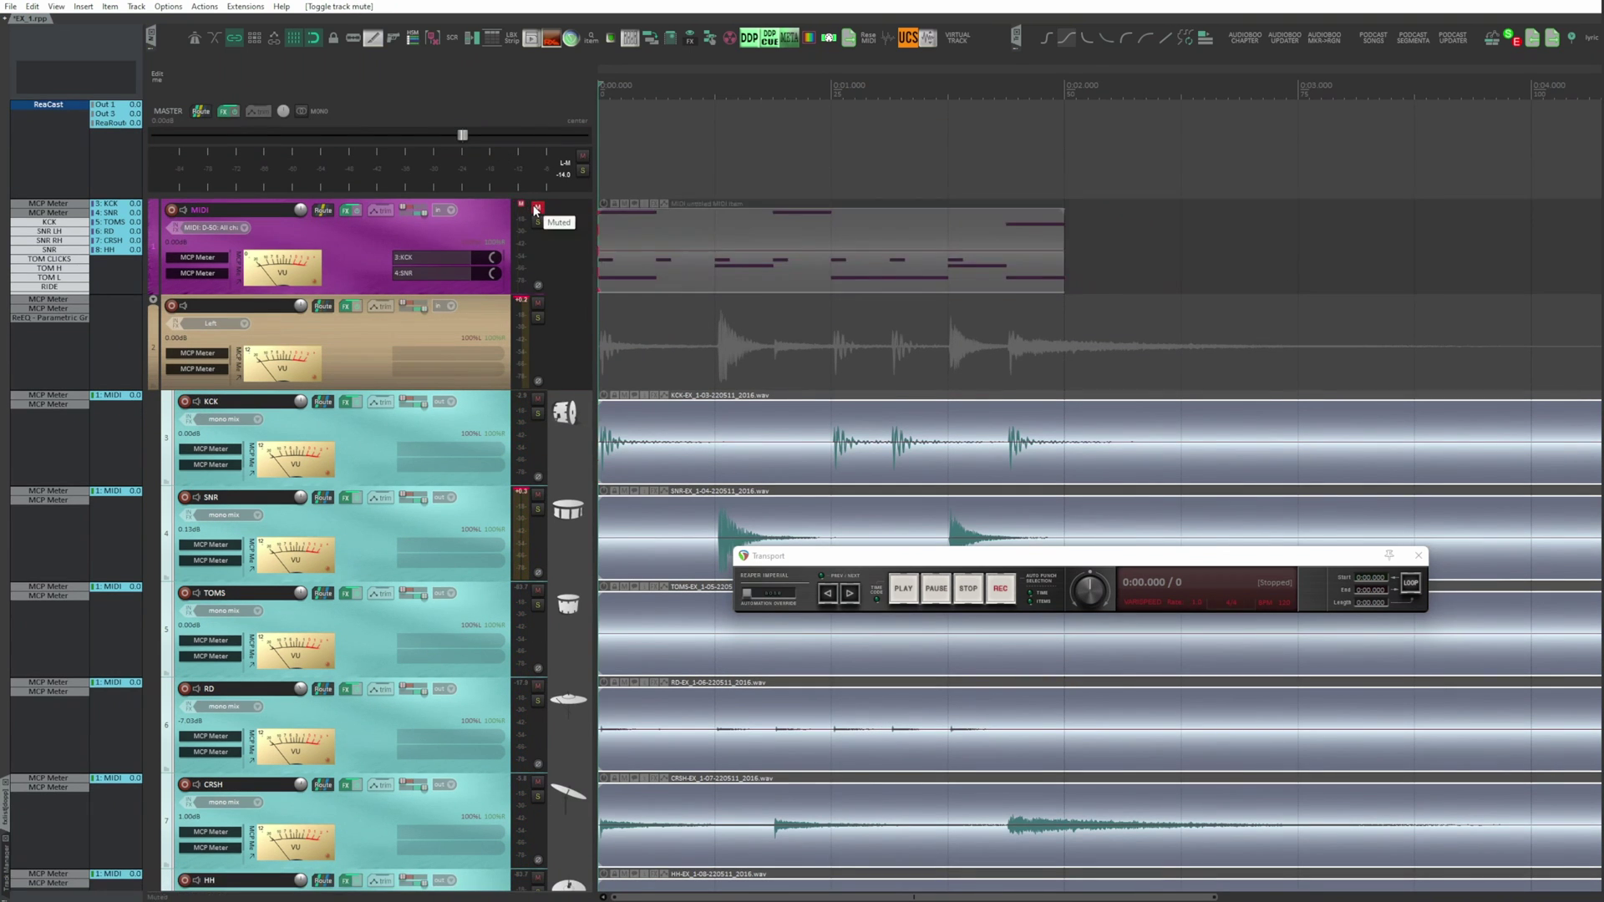
{"action": "key", "text": "space"}
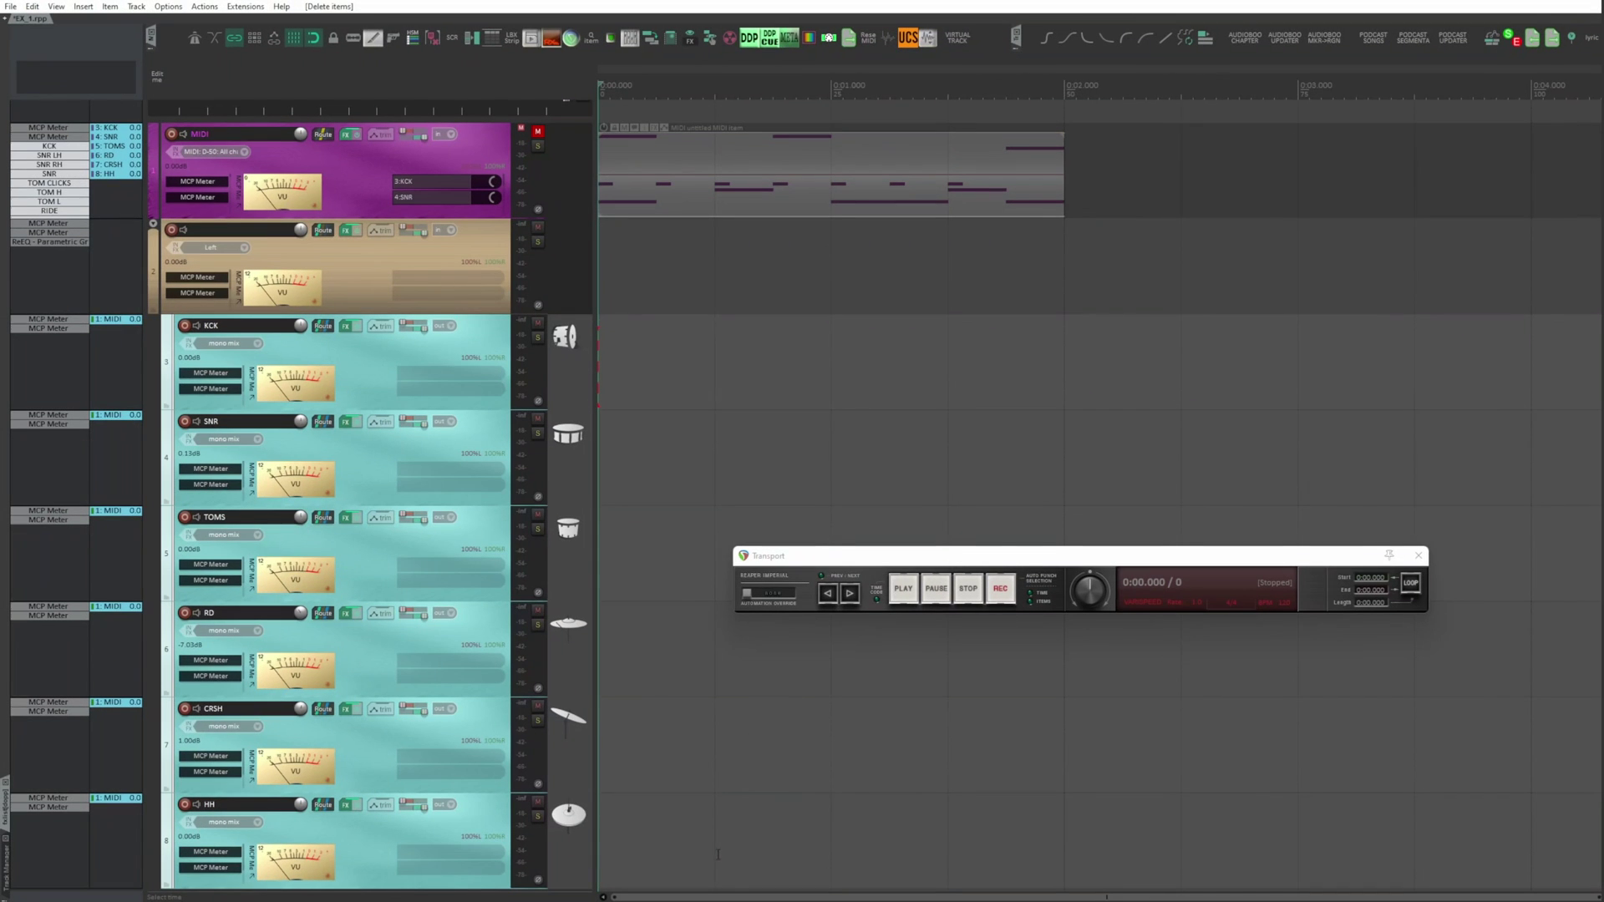
- Return to the start, set the drum tracks to record stereo output, and arm all six
{"action": "key", "text": "Home"}
{"action": "right_click", "coordinate": [186, 326]}
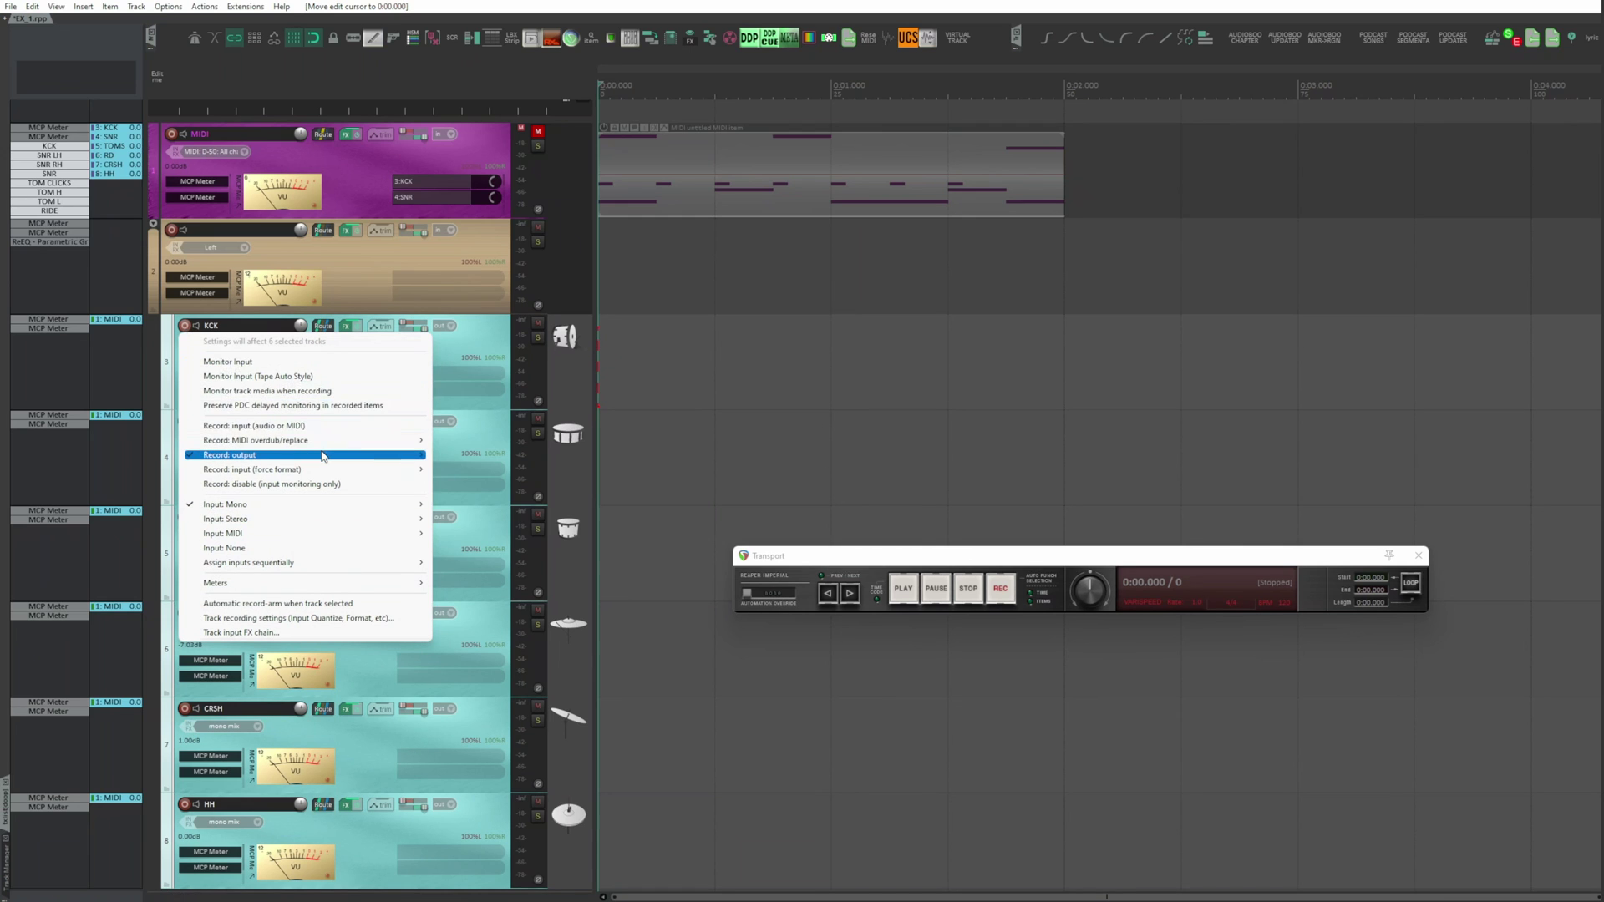
{"action": "mouse_move", "coordinate": [323, 454]}
{"action": "left_click", "coordinate": [461, 499]}
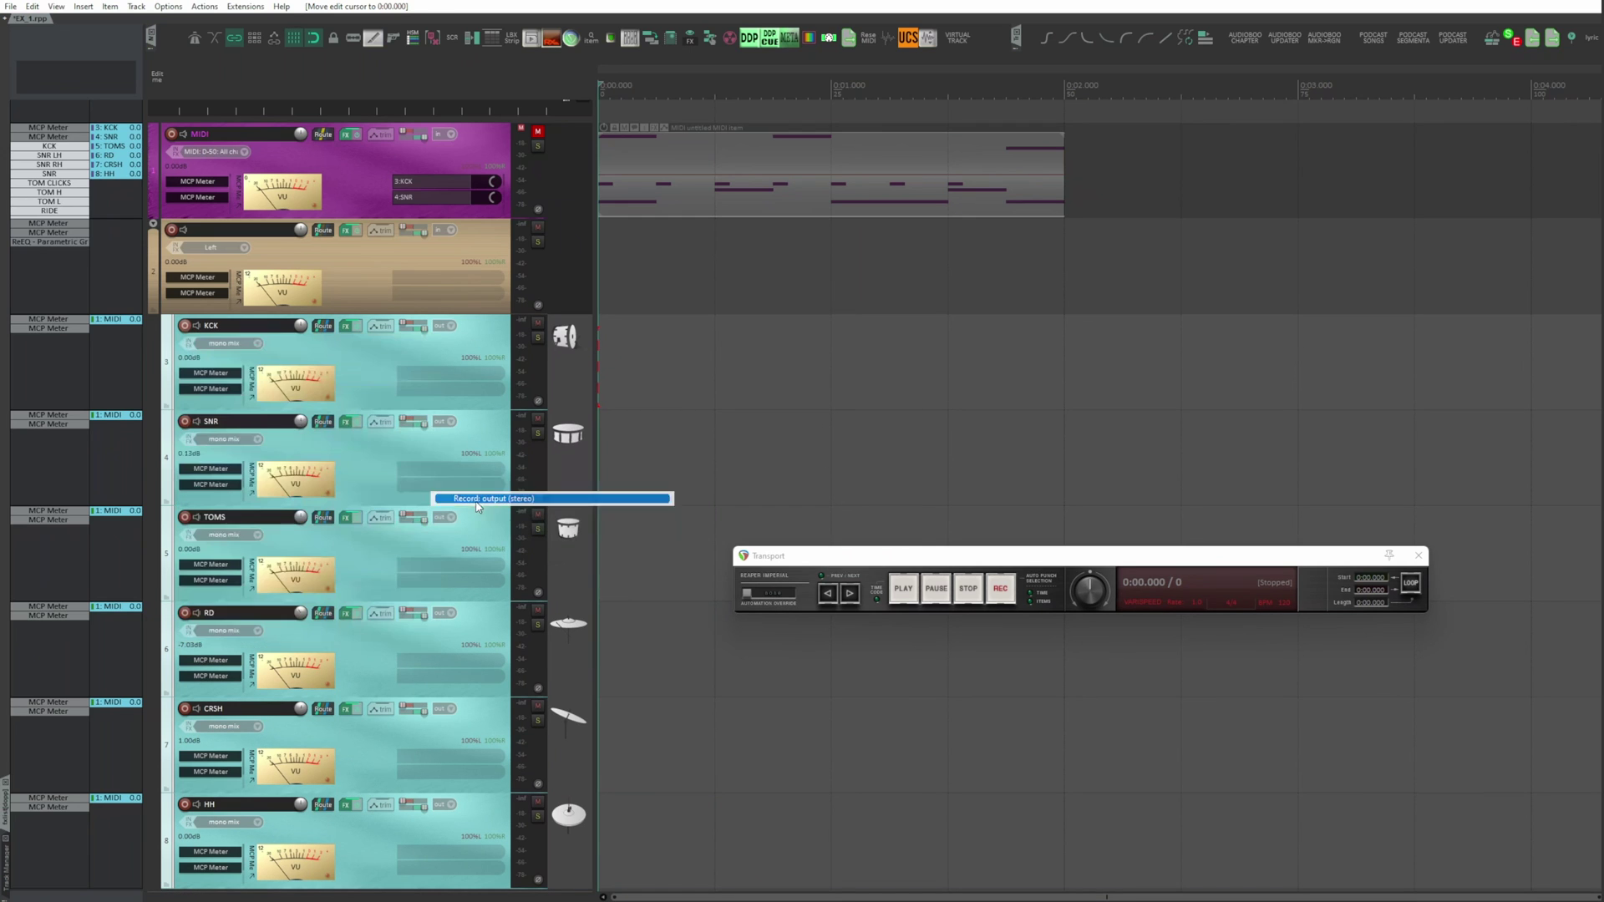
{"action": "left_click", "coordinate": [186, 327]}
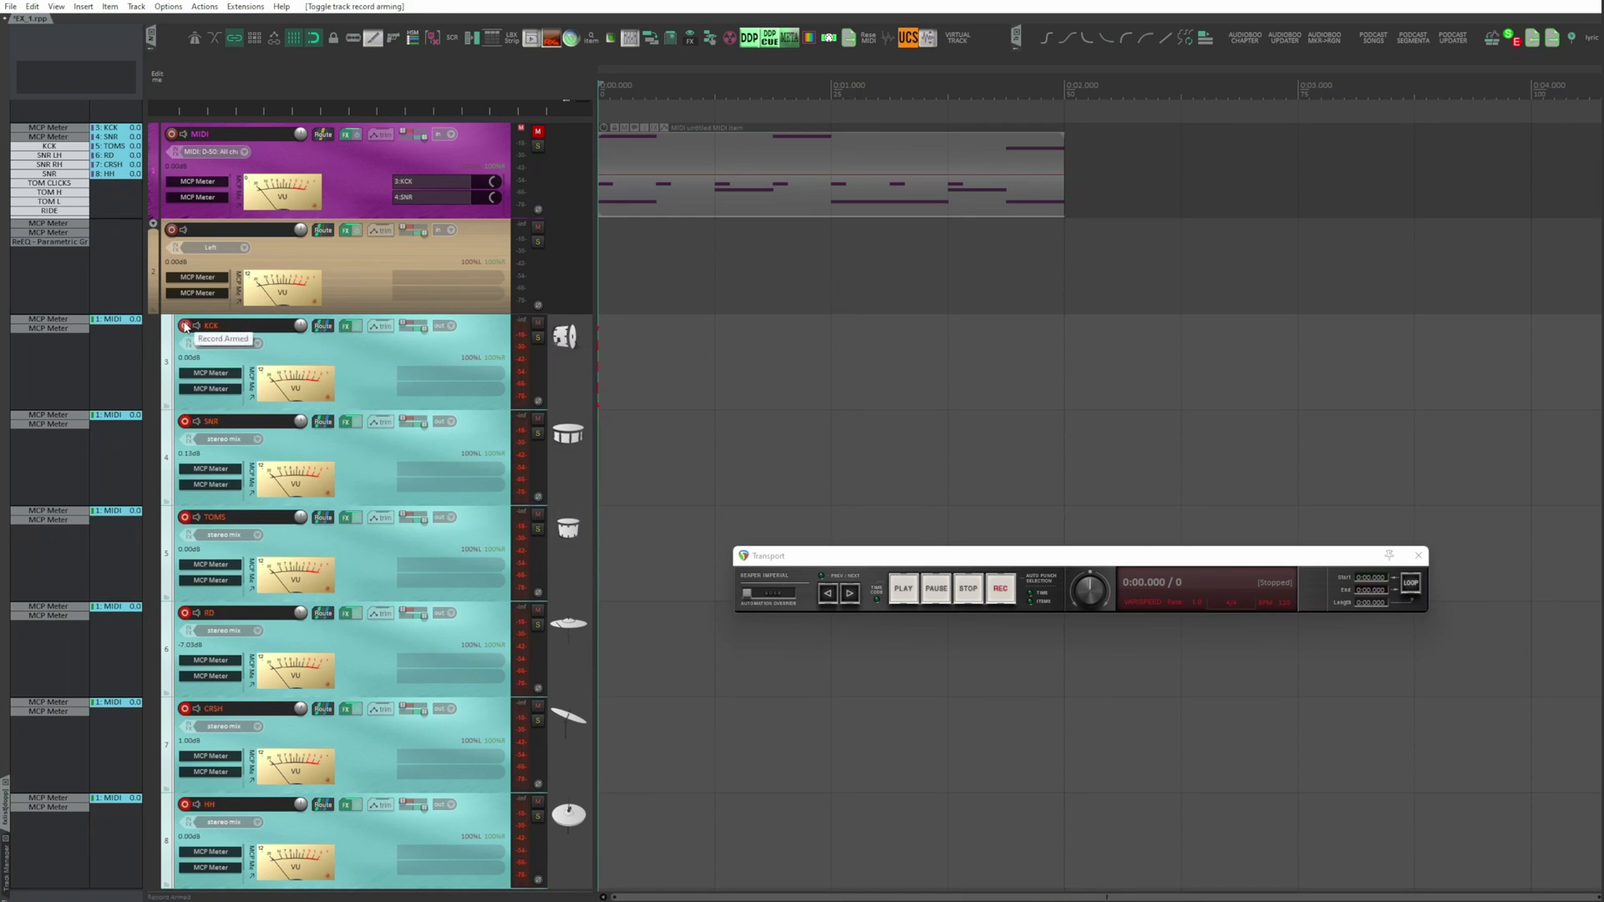
- Record the stereo stems with the MIDI track unmuted, then mute it and play the stems back
{"action": "left_click", "coordinate": [539, 132]}
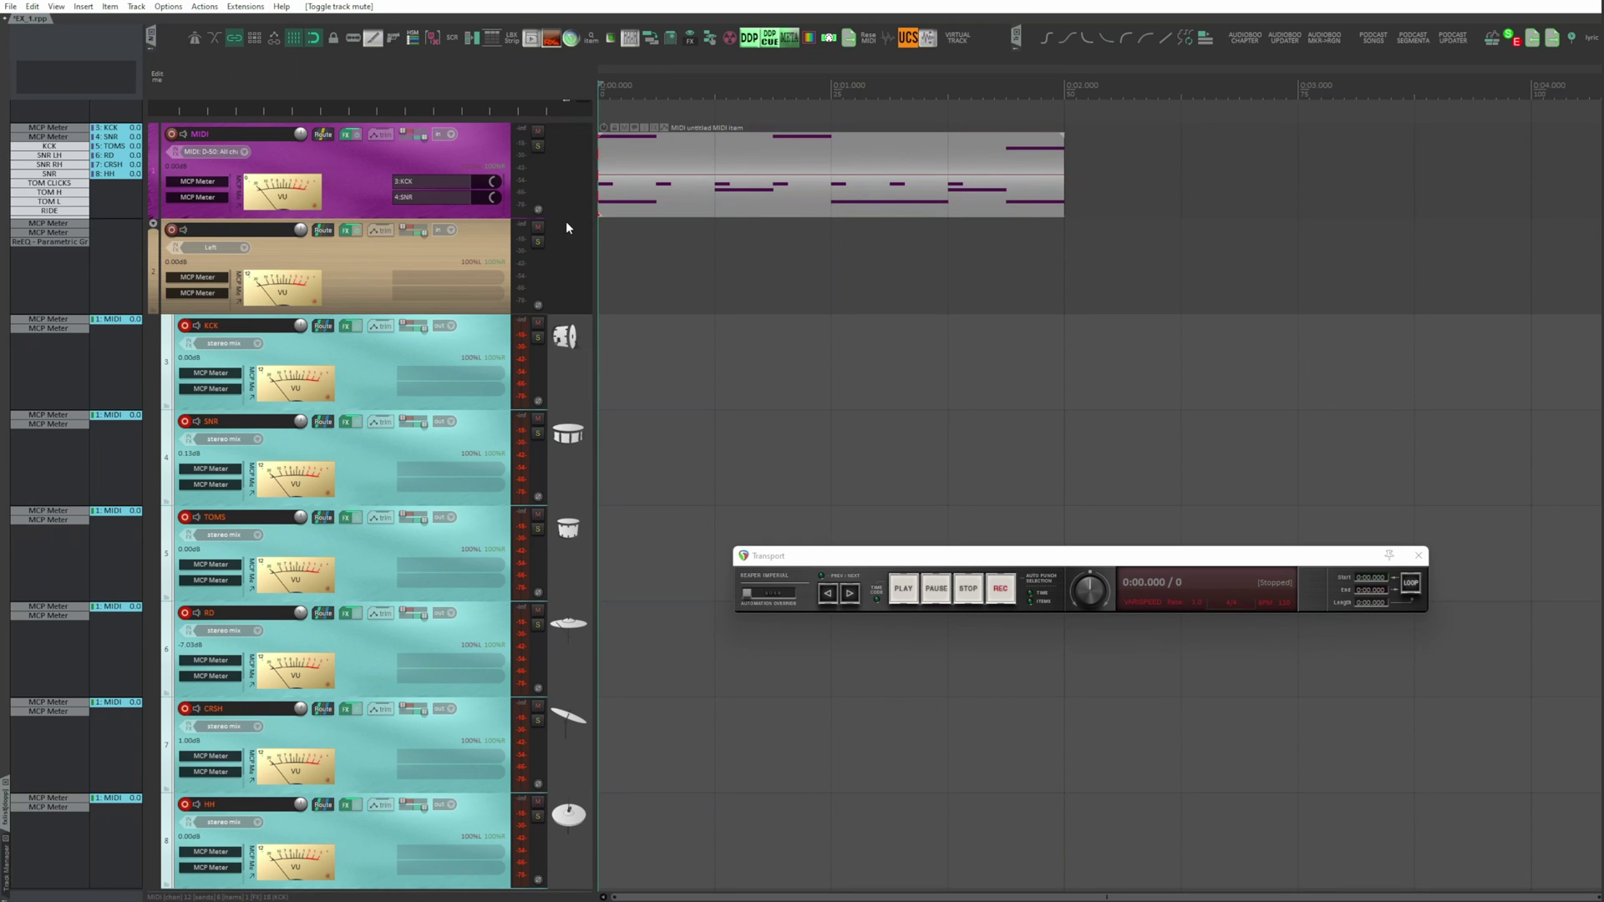
{"action": "key", "text": "ctrl+r"}
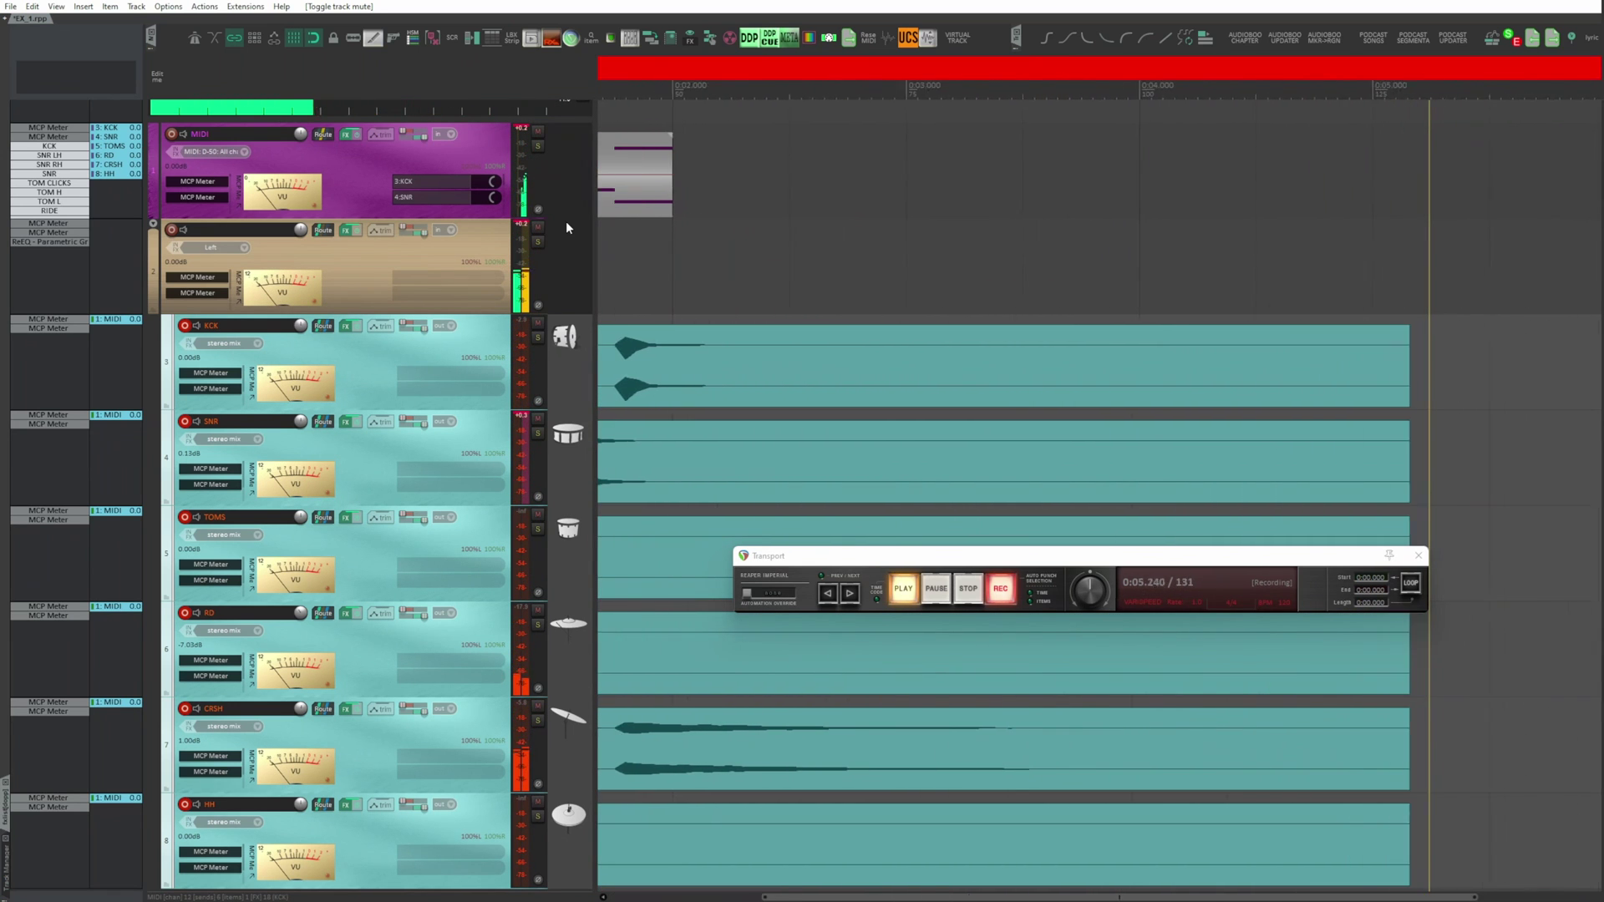
{"action": "key", "text": "space"}
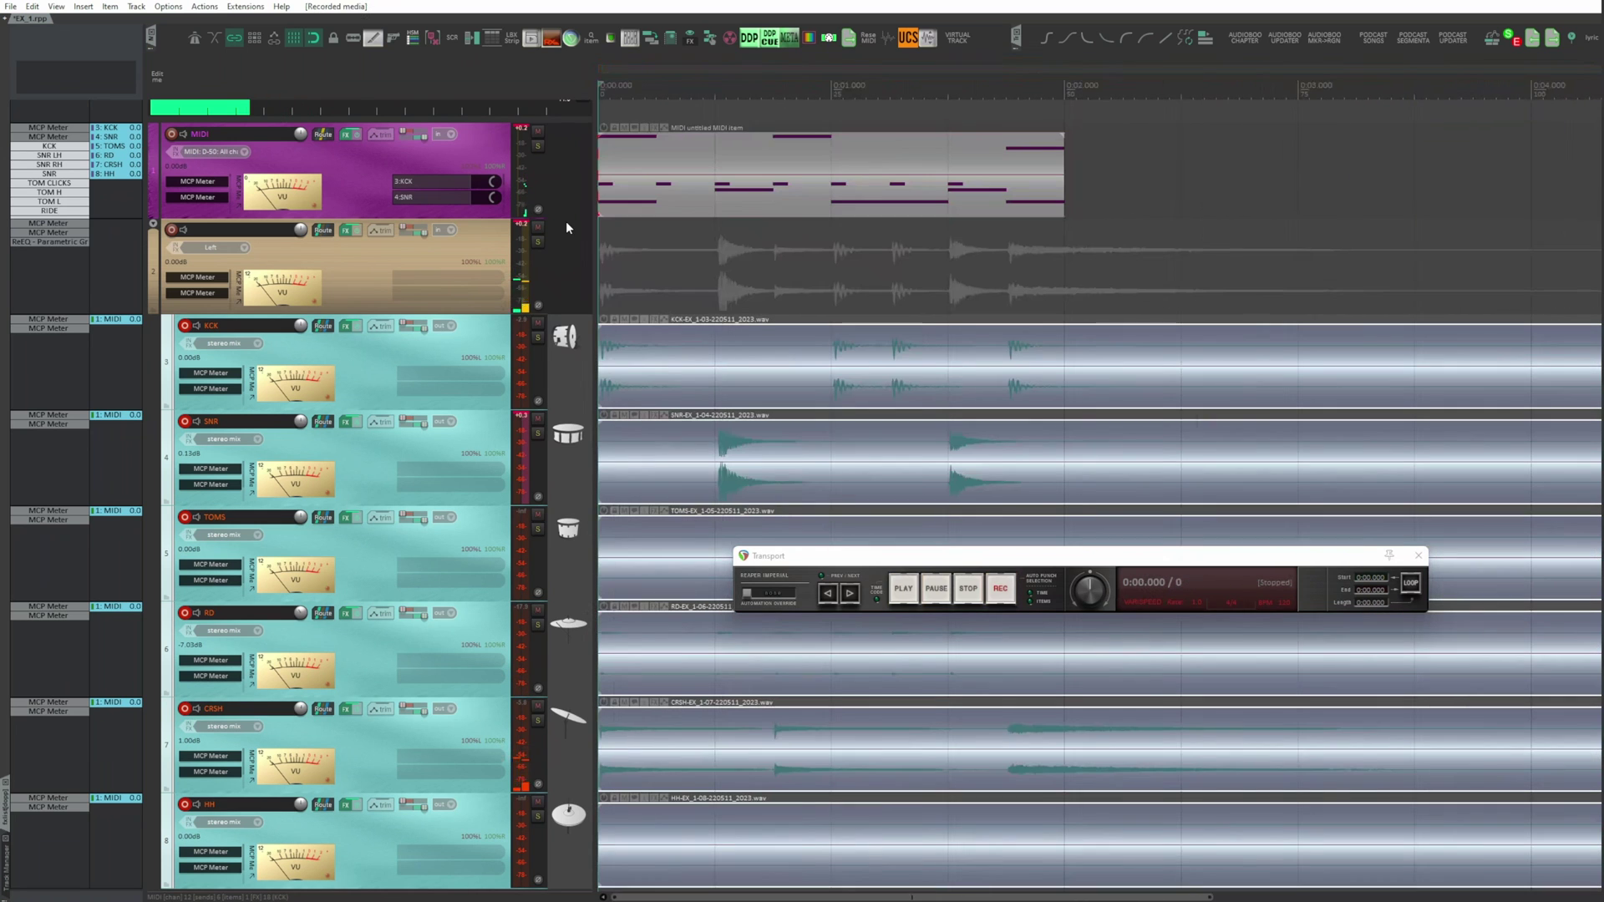
{"action": "left_click", "coordinate": [538, 132]}
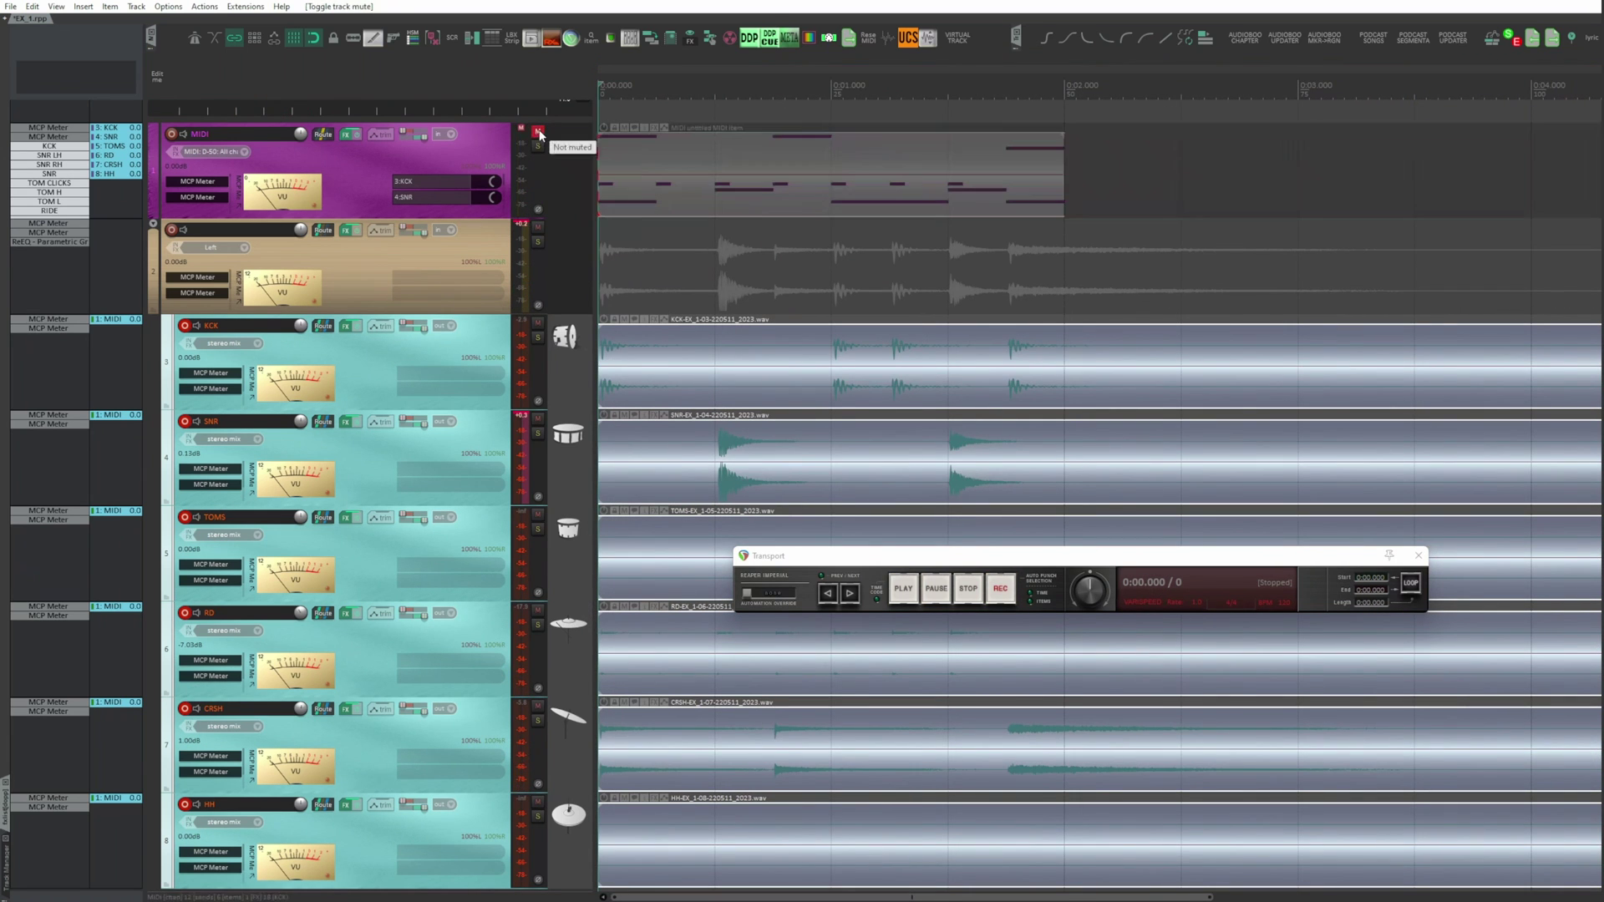
{"action": "key", "text": "space"}
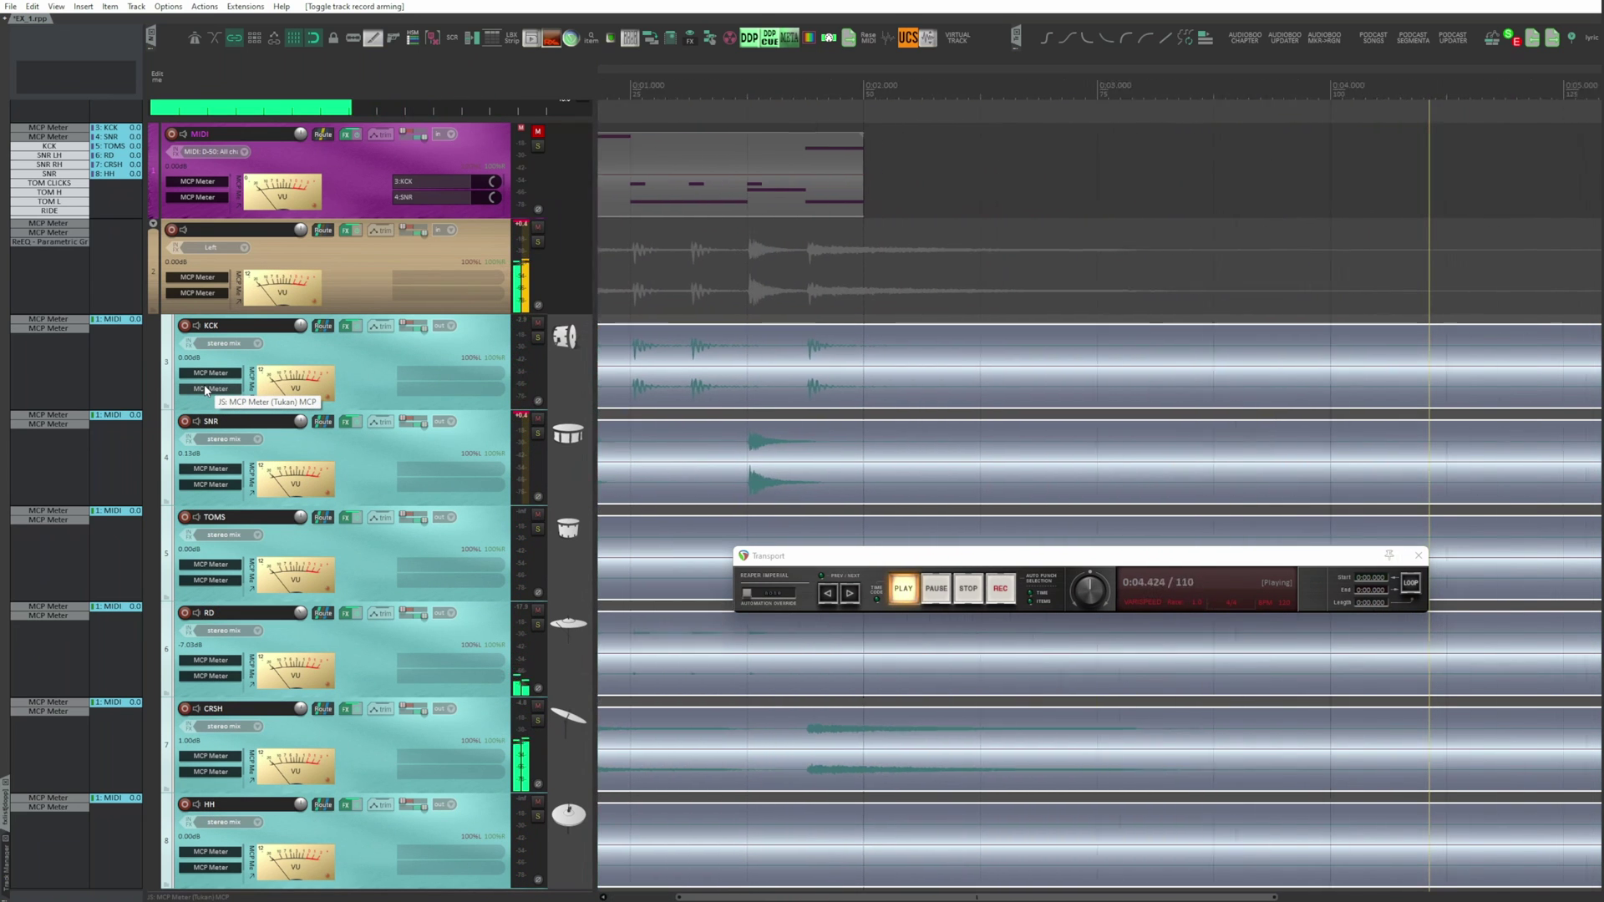
{"action": "key", "text": "space"}
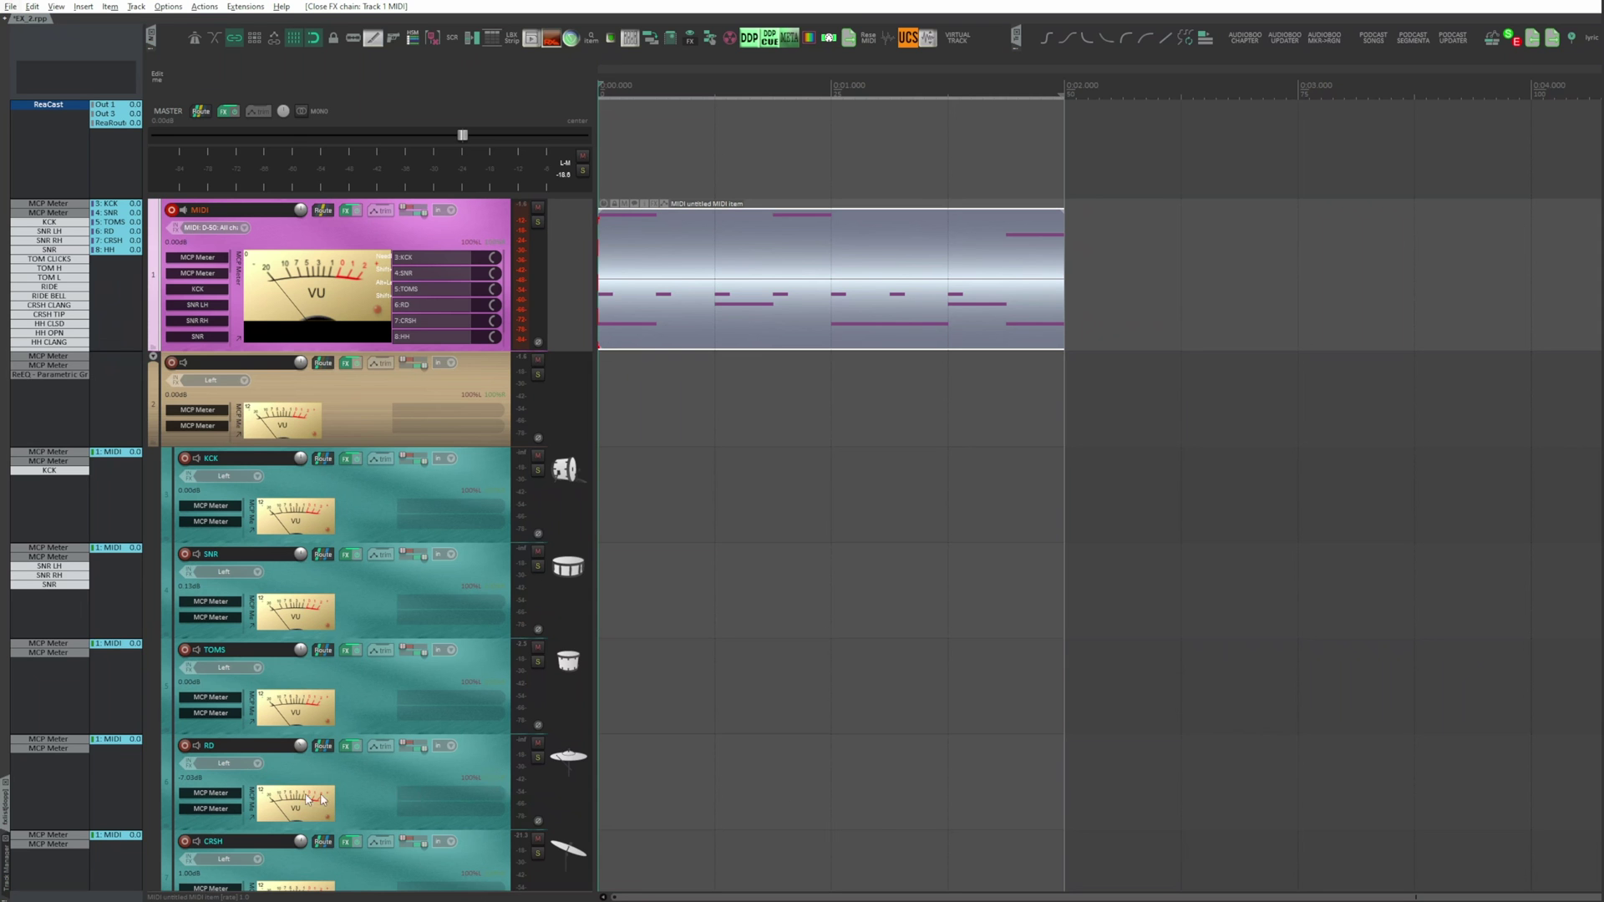
- Open the MIDI track's FX chain on the HH CLANG sampler and start adding a new effect
{"action": "left_click", "coordinate": [196, 292]}
{"action": "left_click", "coordinate": [711, 294]}
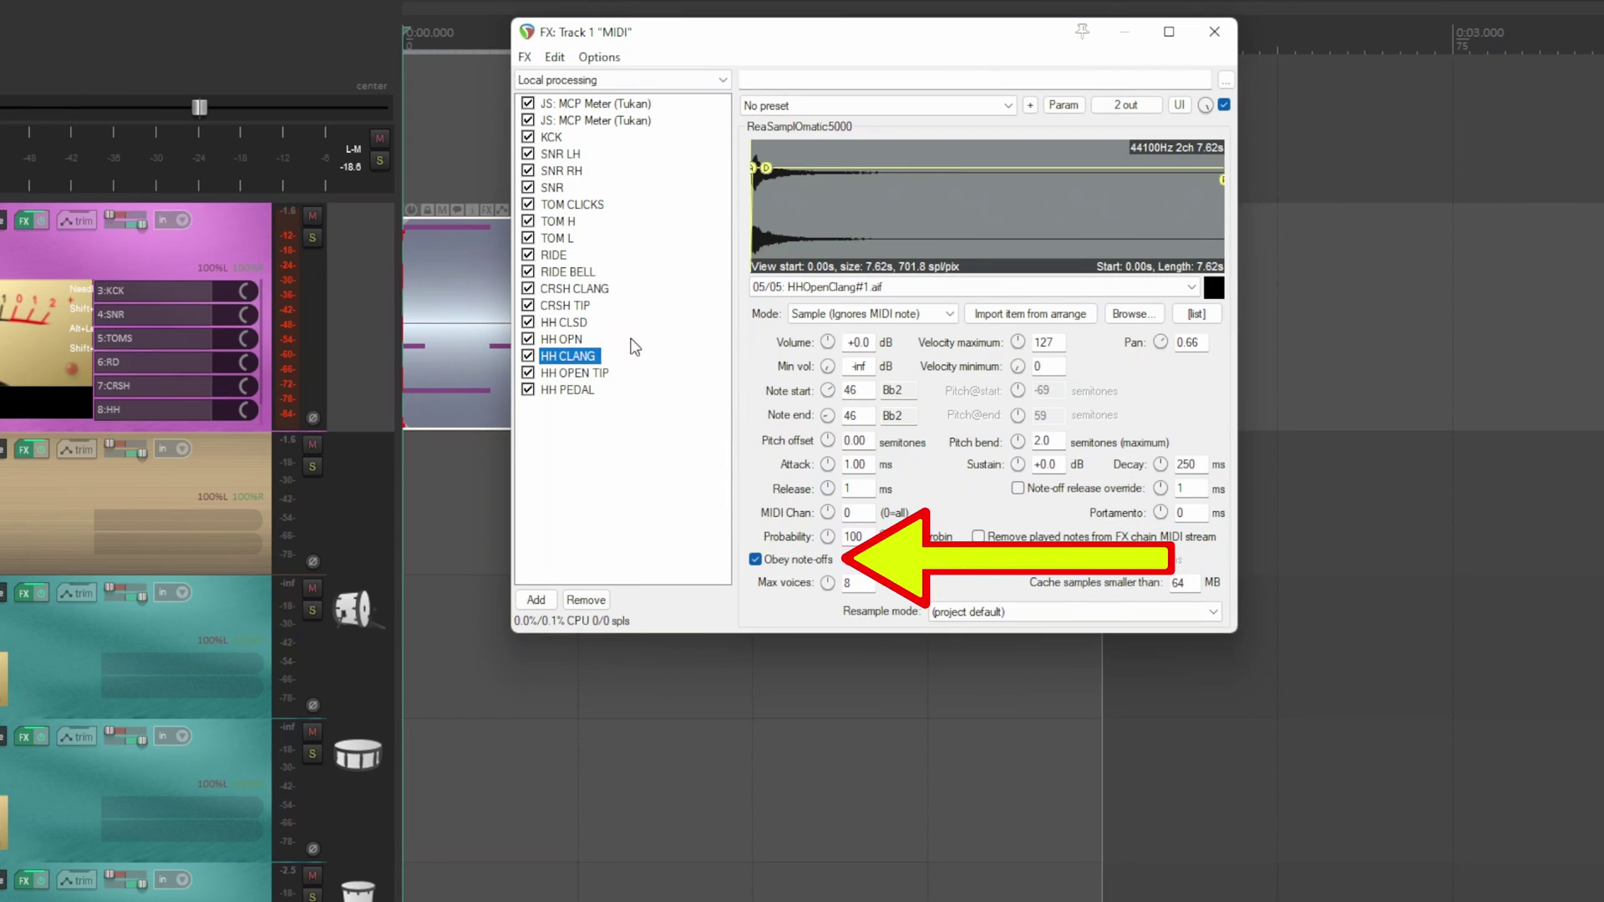
{"action": "left_click", "coordinate": [536, 601]}
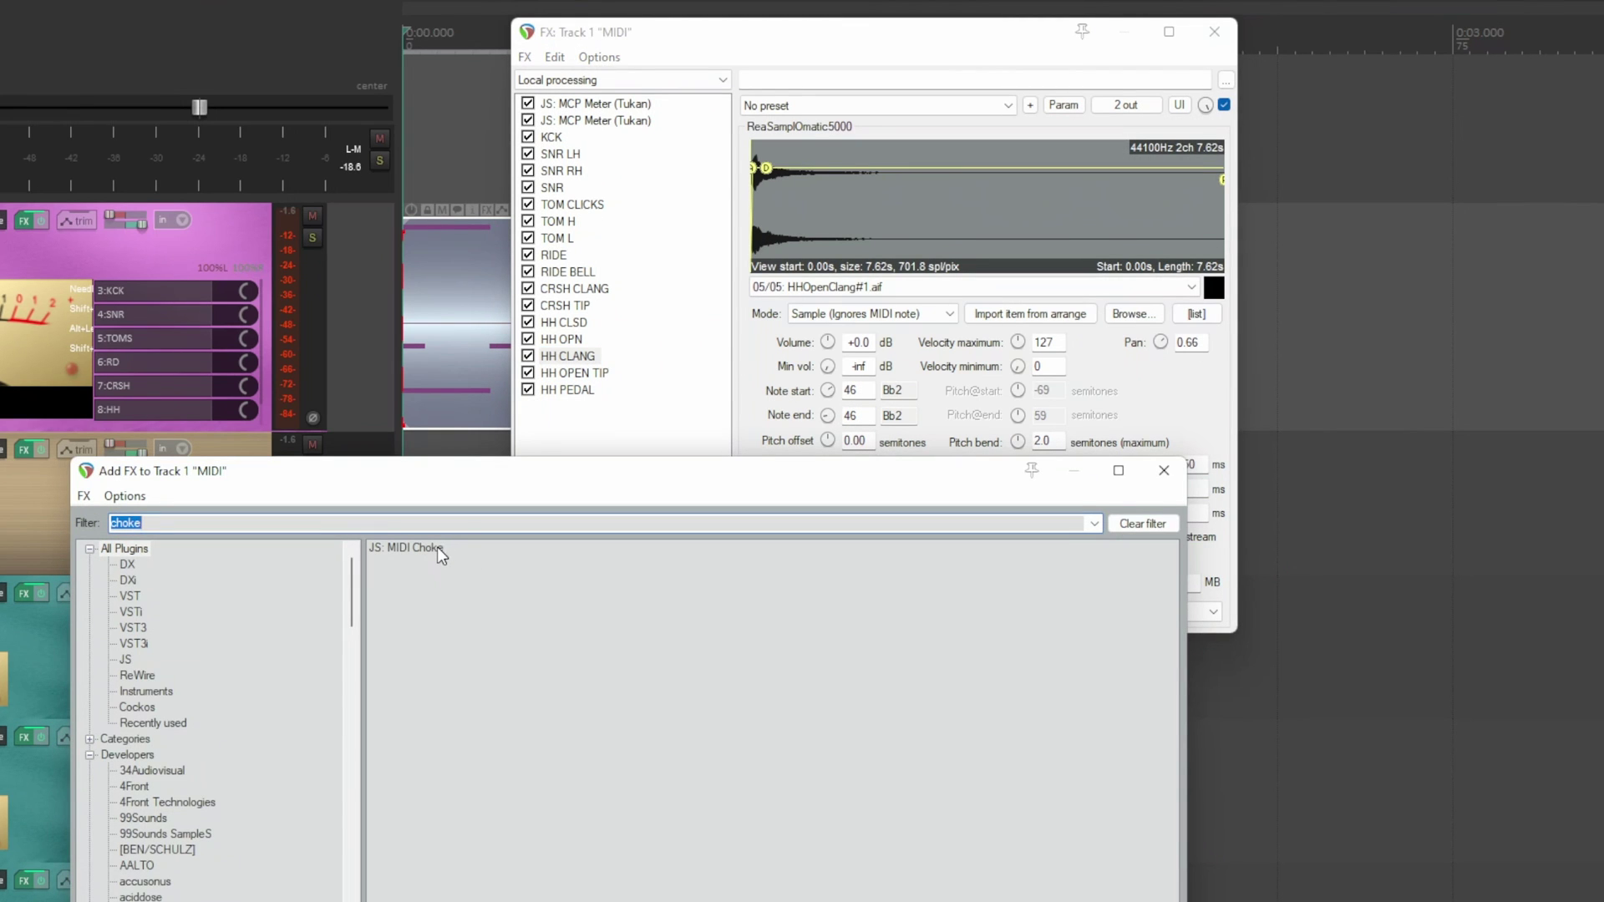
- Insert JS: MIDI Choke ahead of the hi-hat samplers with choke note 42, checking the HH OPN and CLANG notes
{"action": "double_click", "coordinate": [438, 546]}
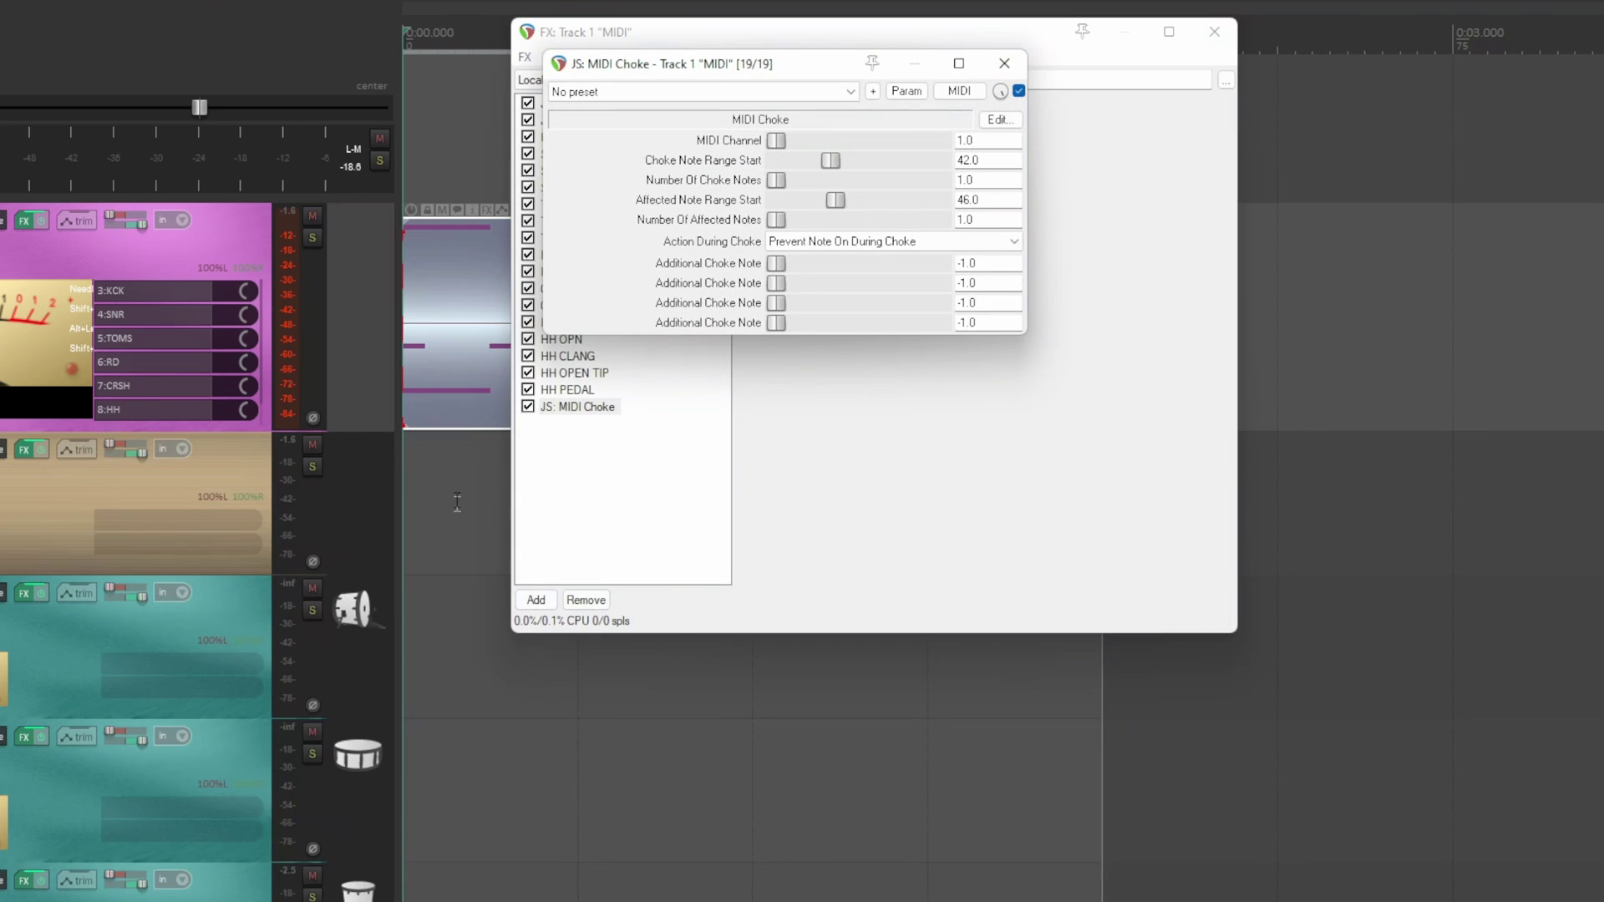
{"action": "left_click", "coordinate": [1014, 72]}
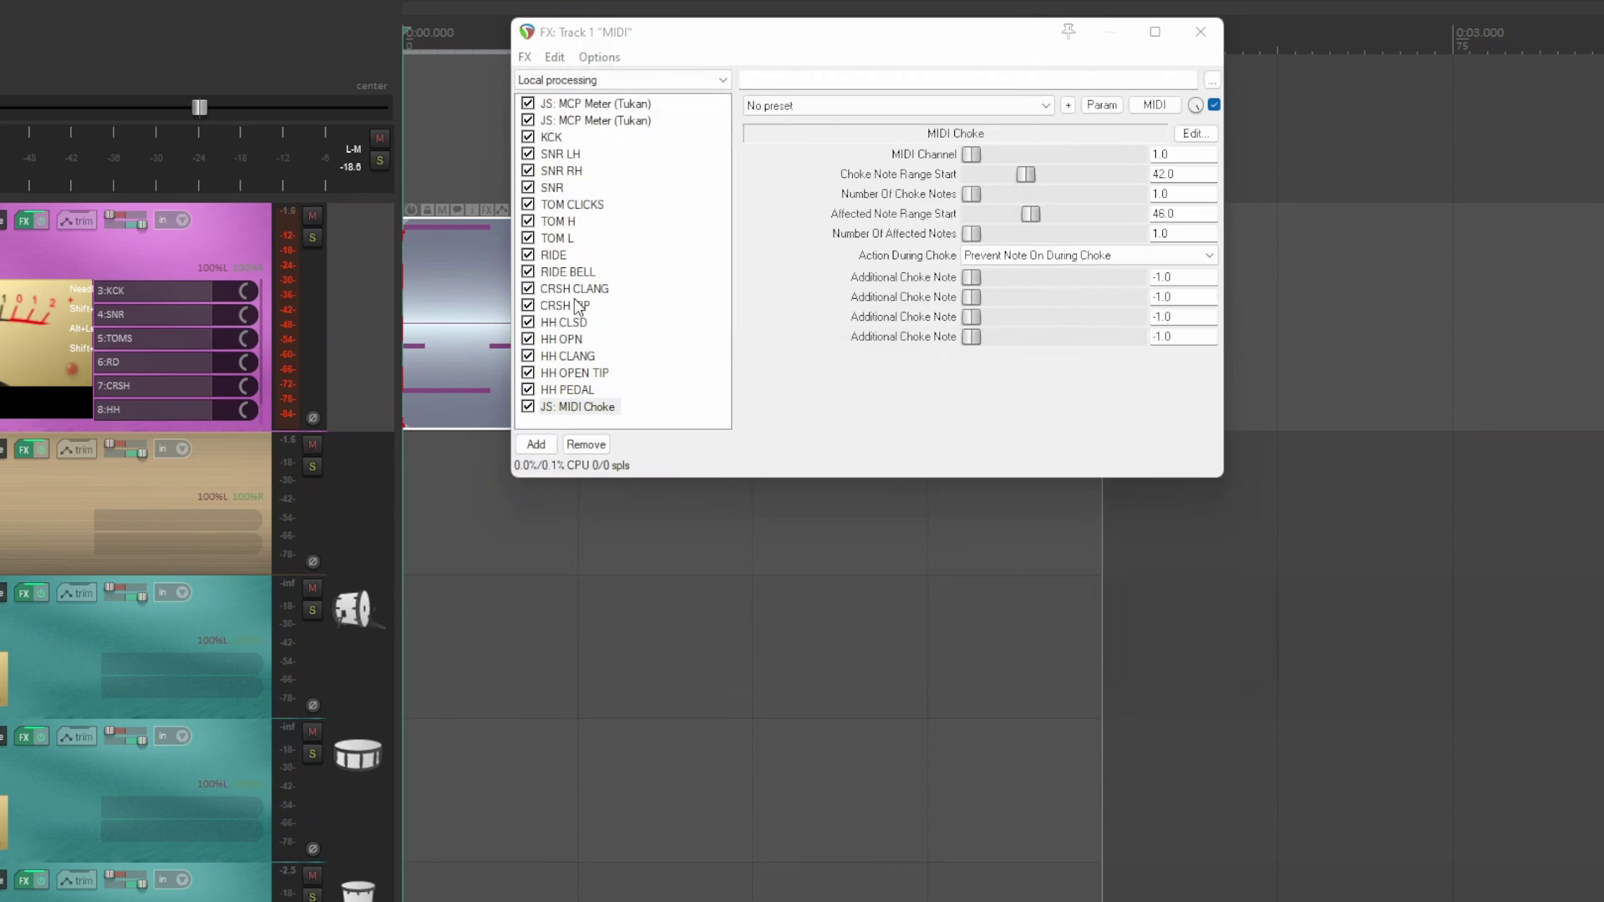
{"action": "left_click_drag", "start_coordinate": [578, 406], "coordinate": [564, 317]}
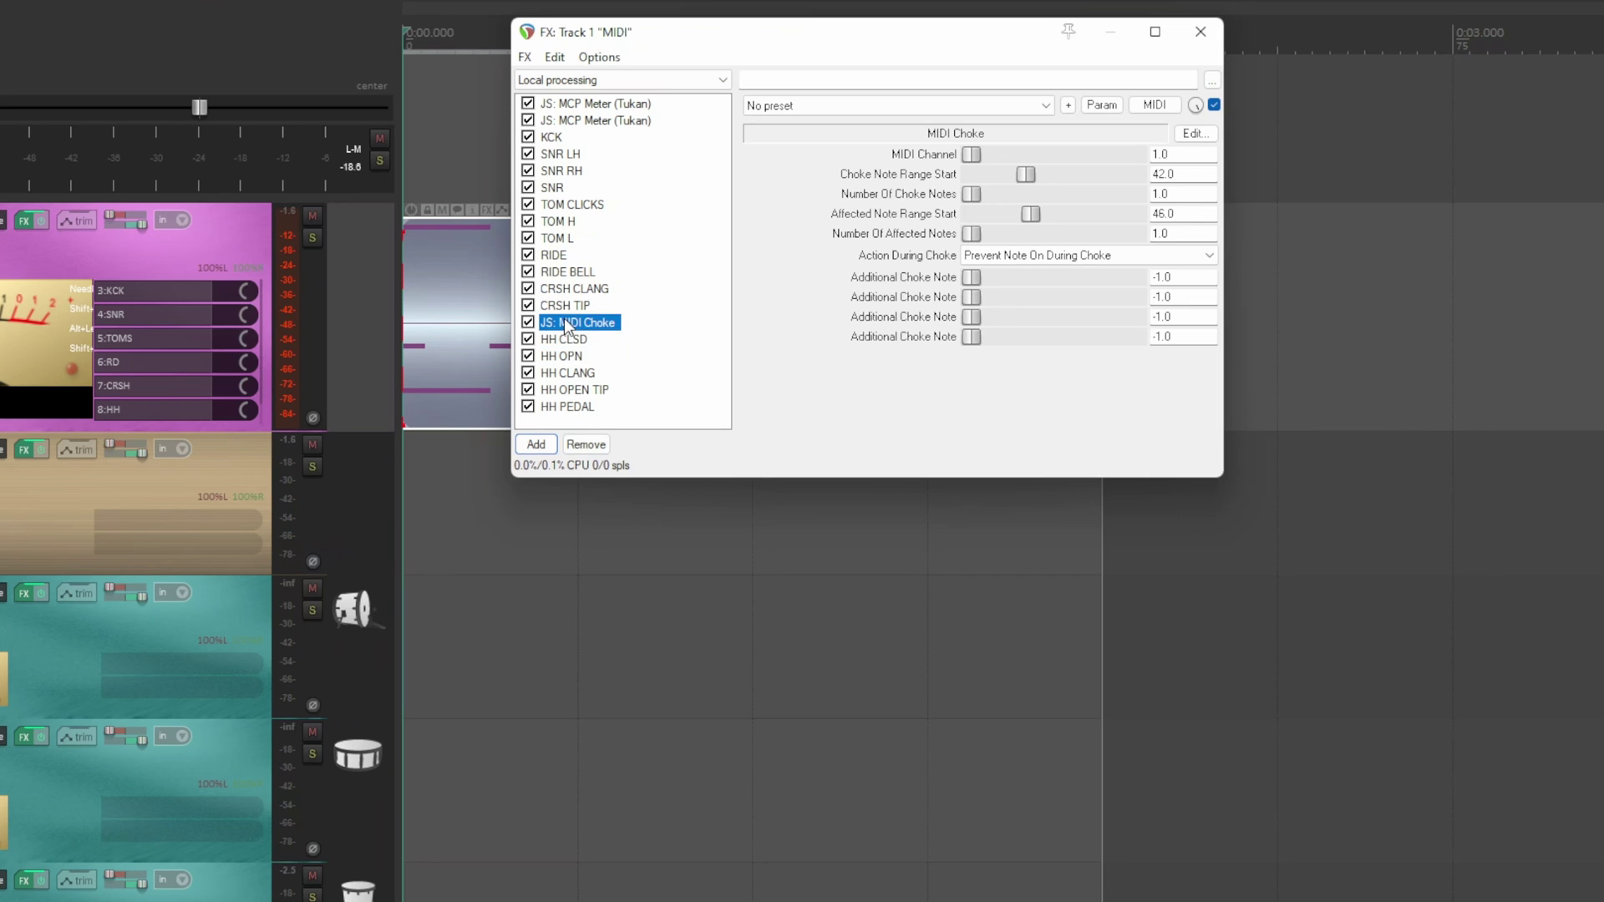
{"action": "left_click", "coordinate": [1161, 172]}
{"action": "left_click", "coordinate": [548, 357]}
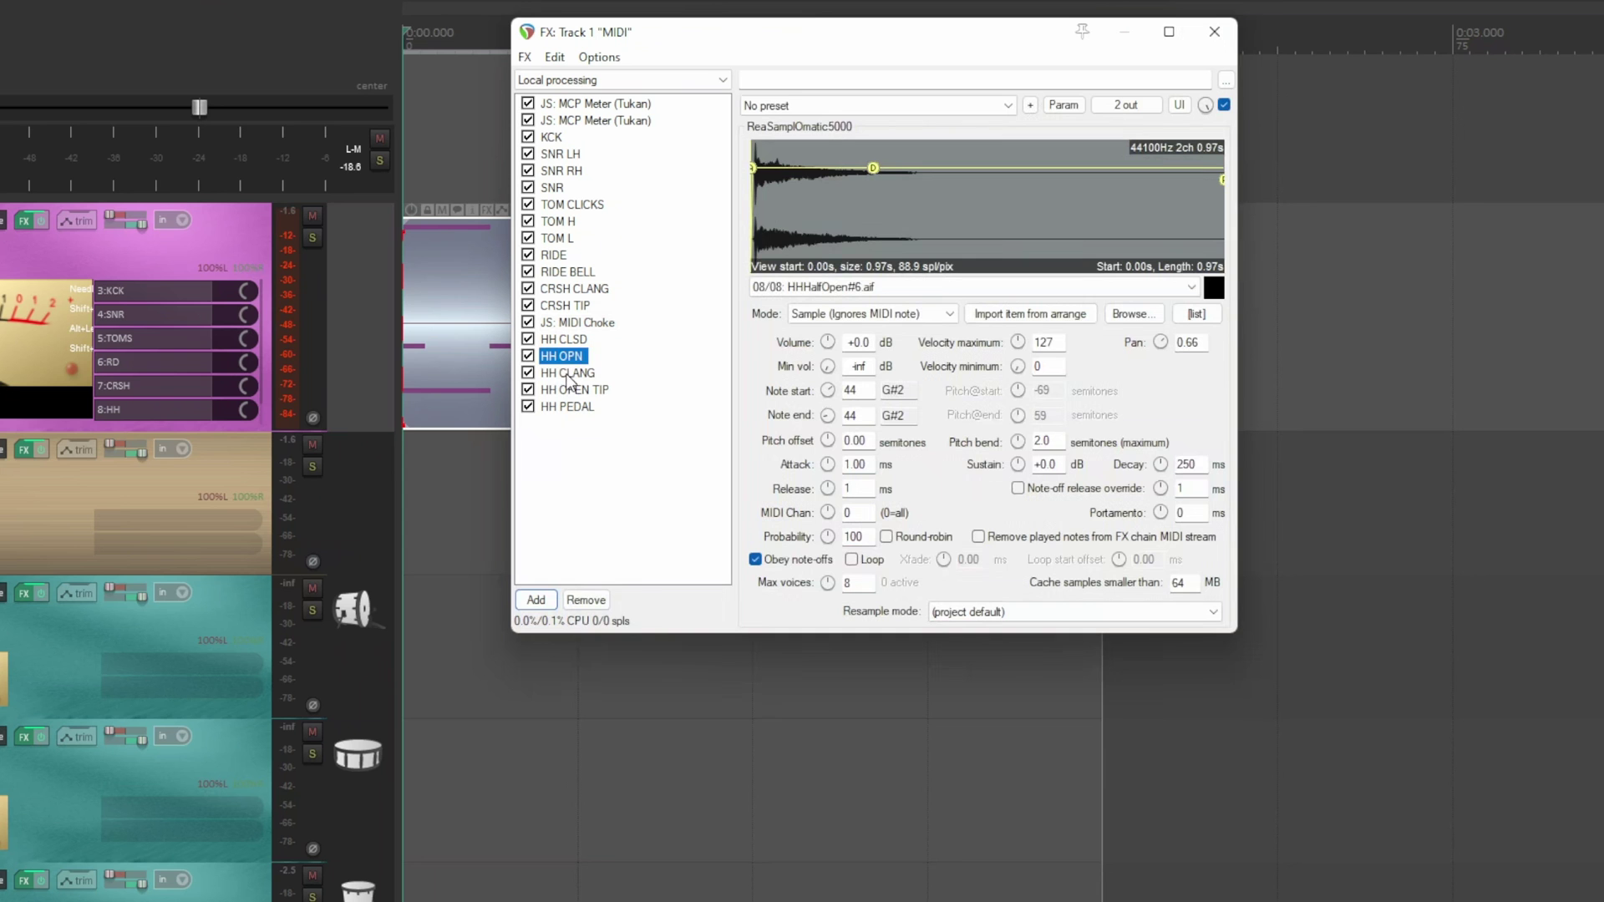
{"action": "left_click", "coordinate": [568, 374]}
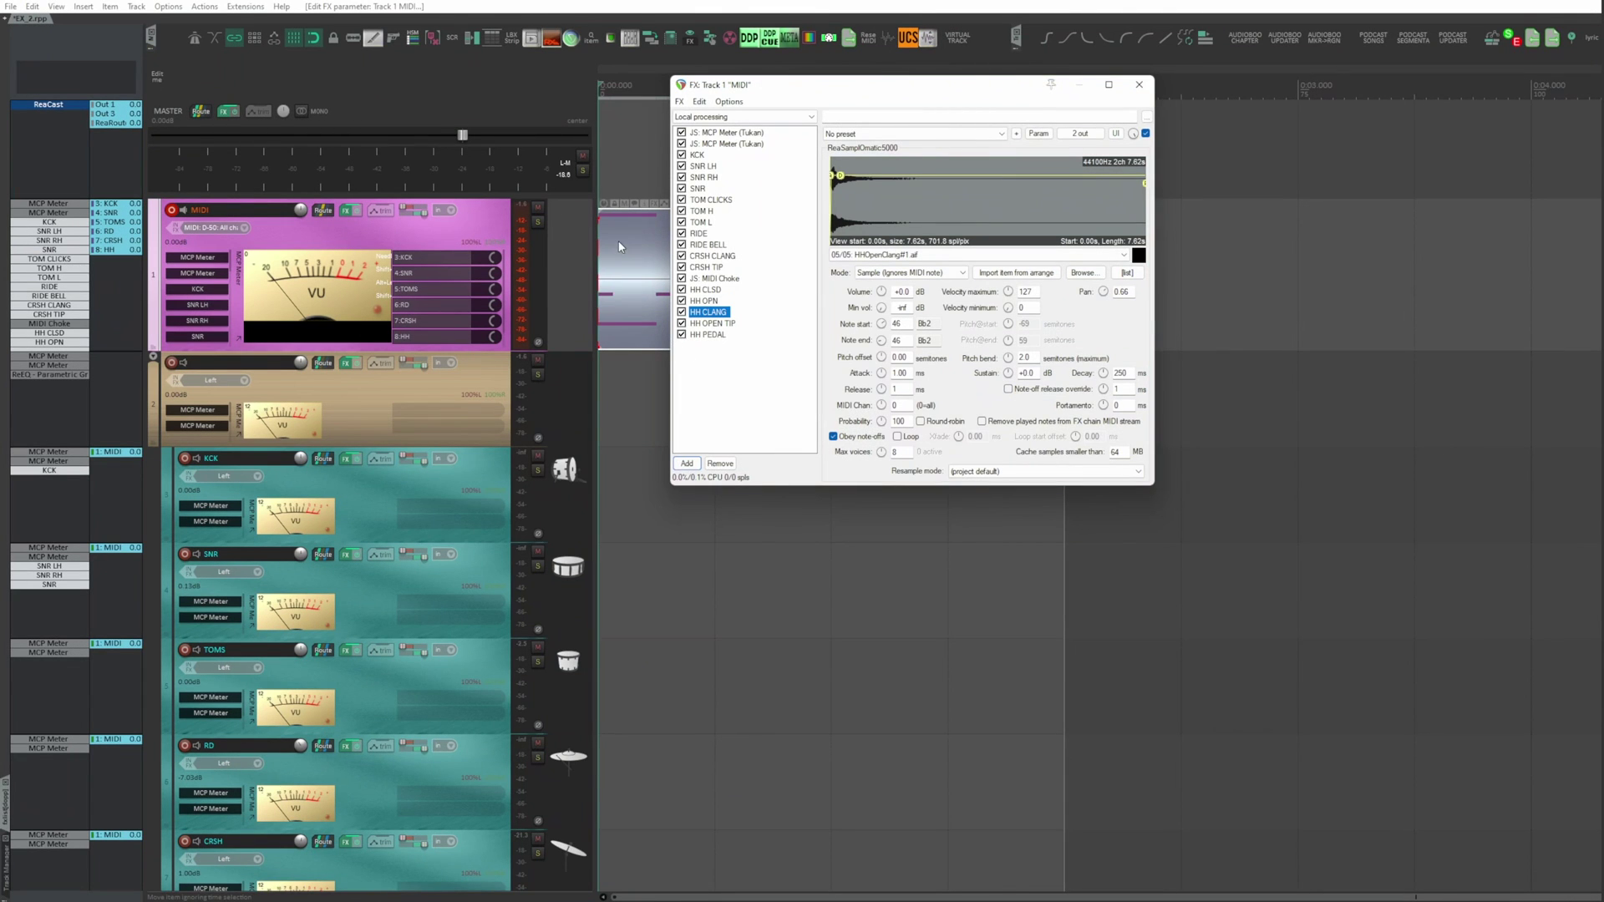
- Open the MIDI track's drum item in the MIDI editor to view its notes
{"action": "double_click", "coordinate": [618, 246]}
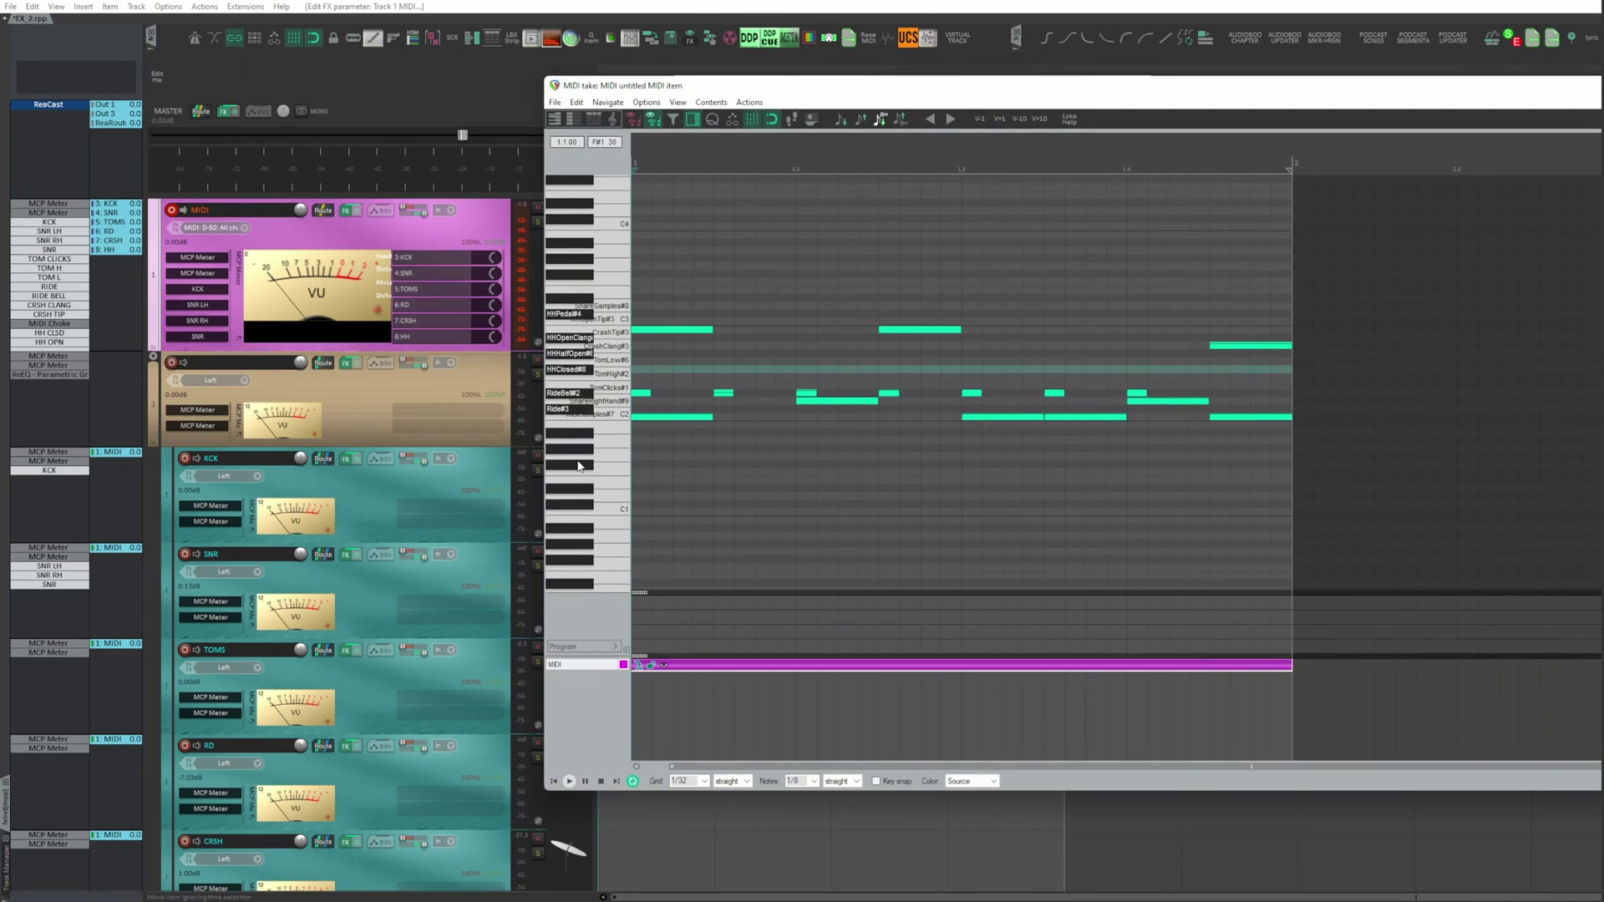